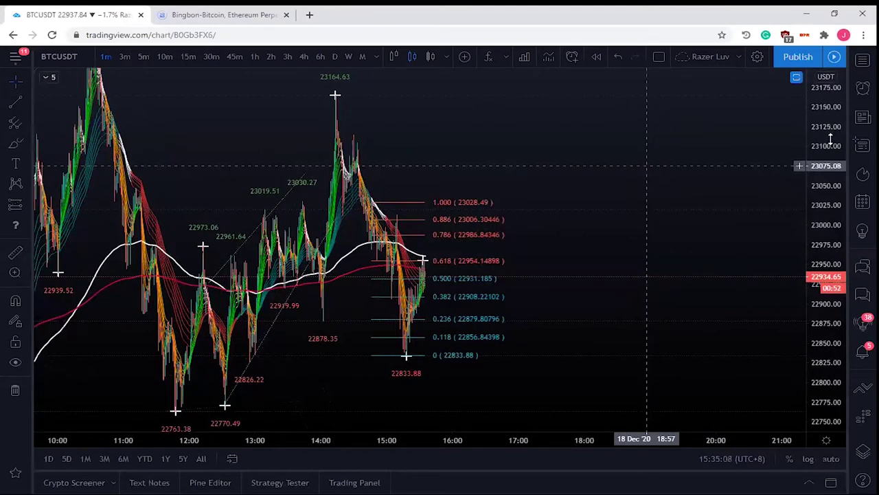
Show the indicator panes beneath the one-minute BTCUSDT price chart and auto-fit the middle oscillator's scale
scroll(831, 139, "down", 1)
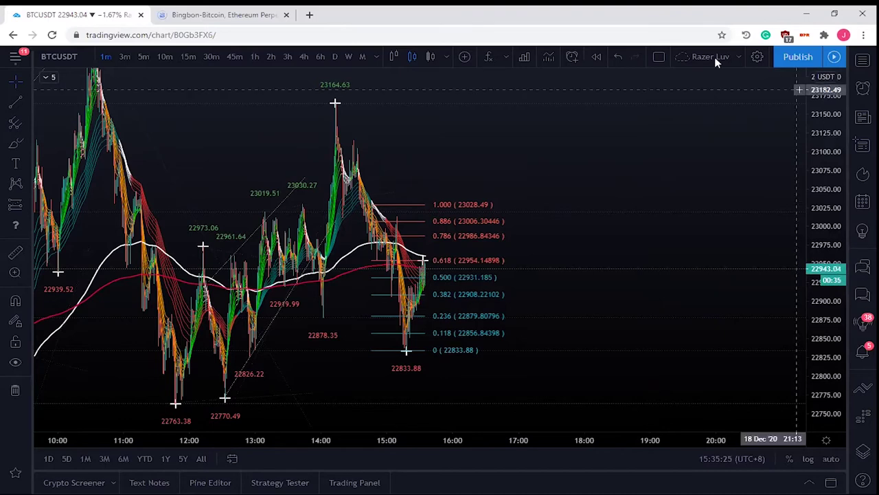
left_click_drag(822, 107, 833, 215)
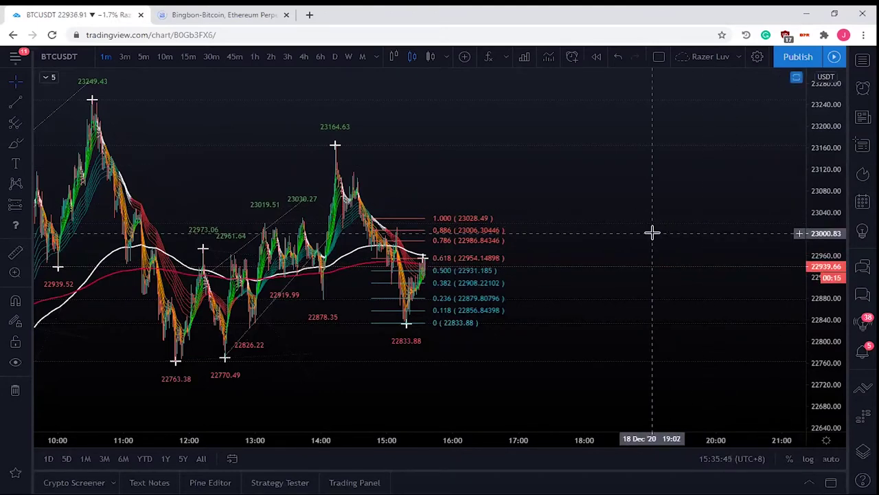
scroll(652, 234, "up", 1)
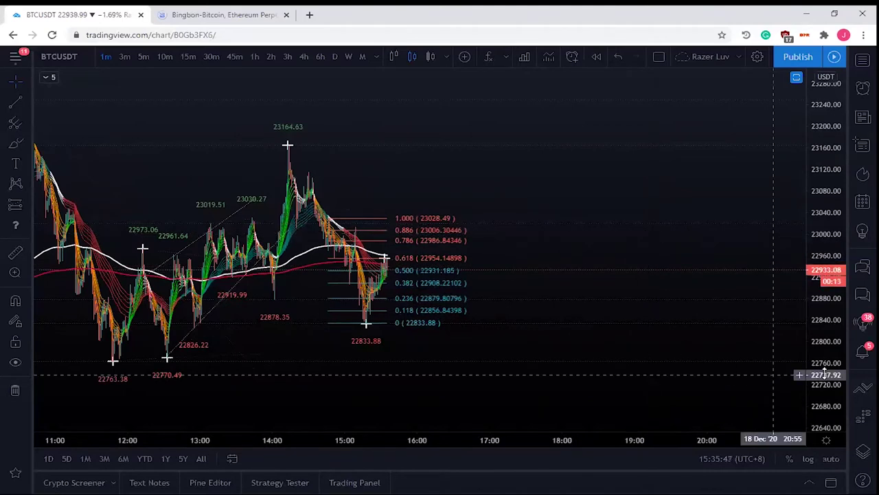
left_click_drag(829, 373, 829, 334)
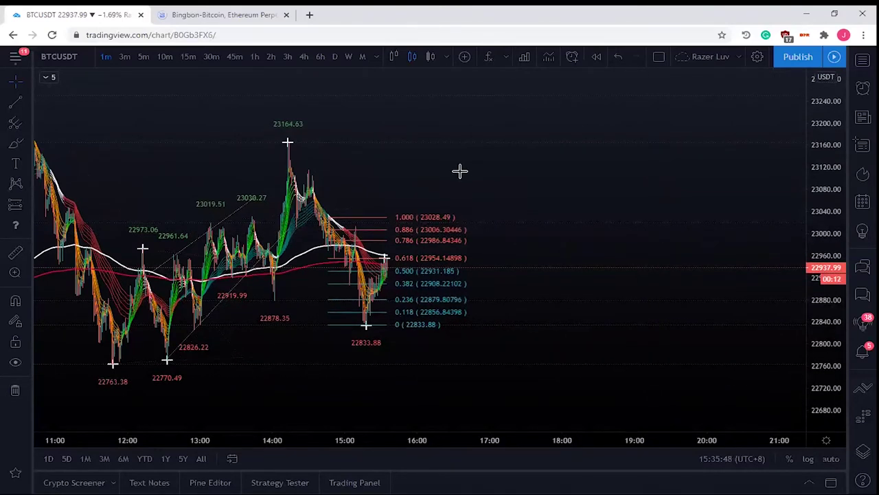
key("alt+r")
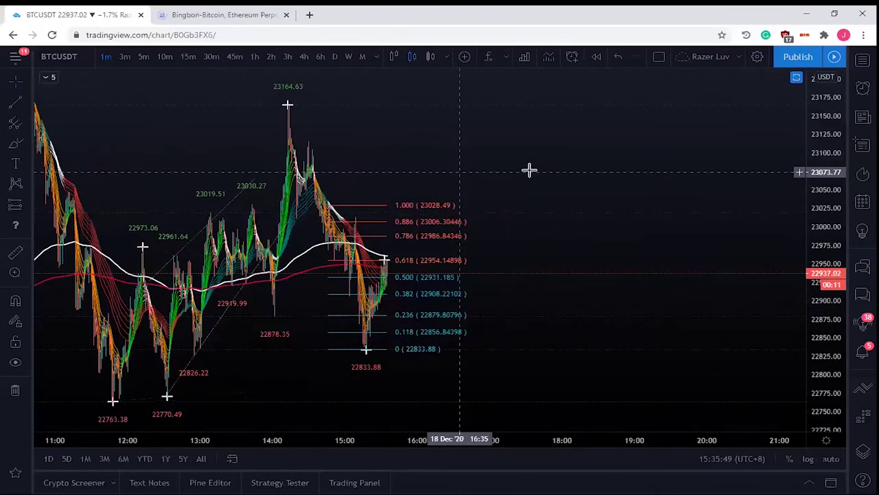
left_click_drag(529, 170, 590, 168)
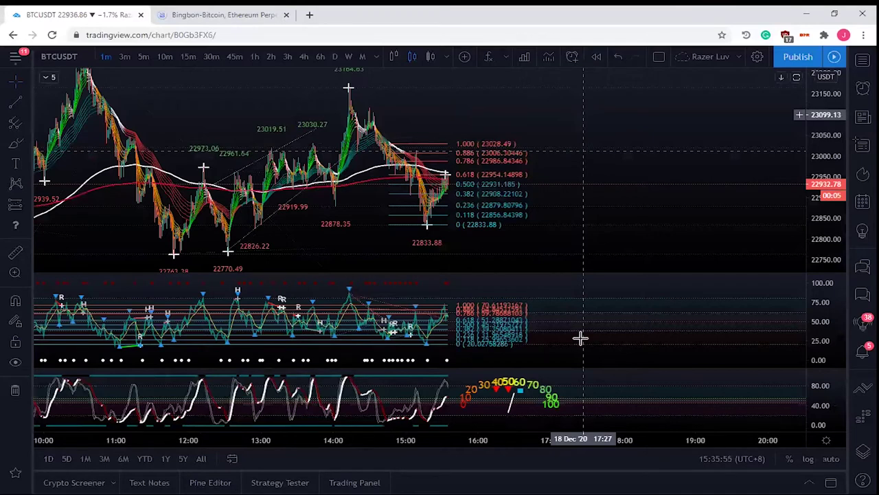
scroll(581, 338, "up", 1)
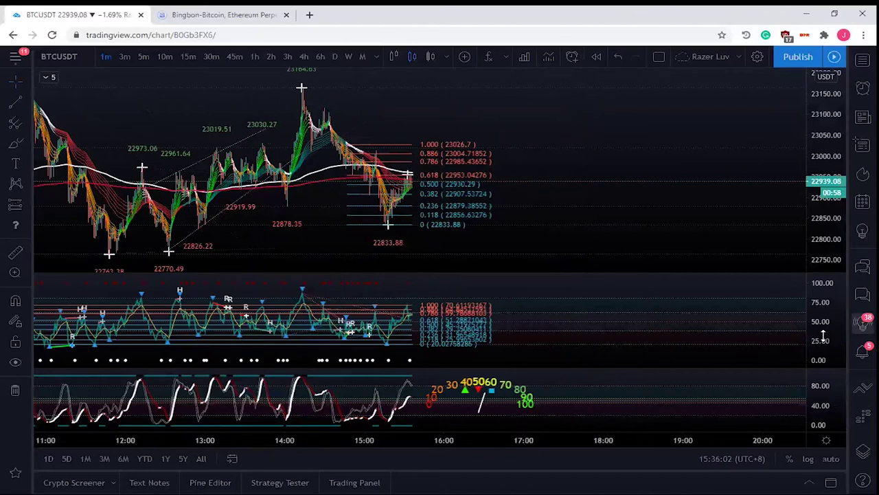
double_click(823, 335)
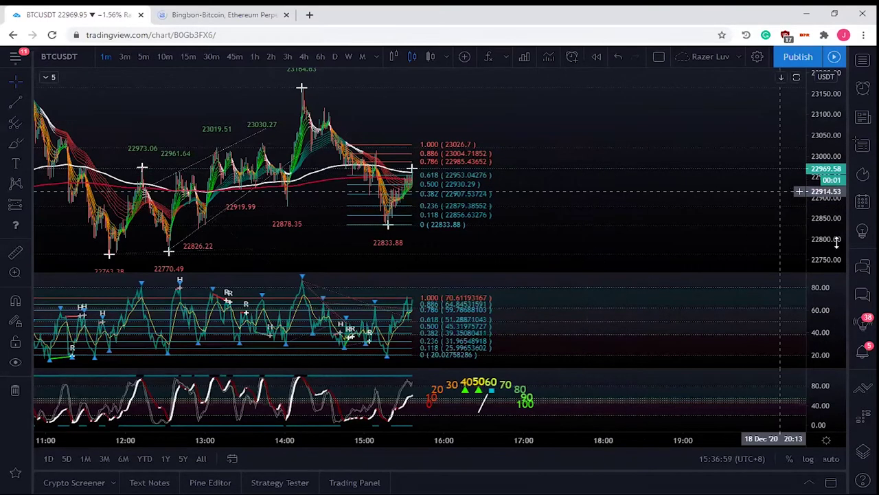
left_click_drag(828, 228, 828, 230)
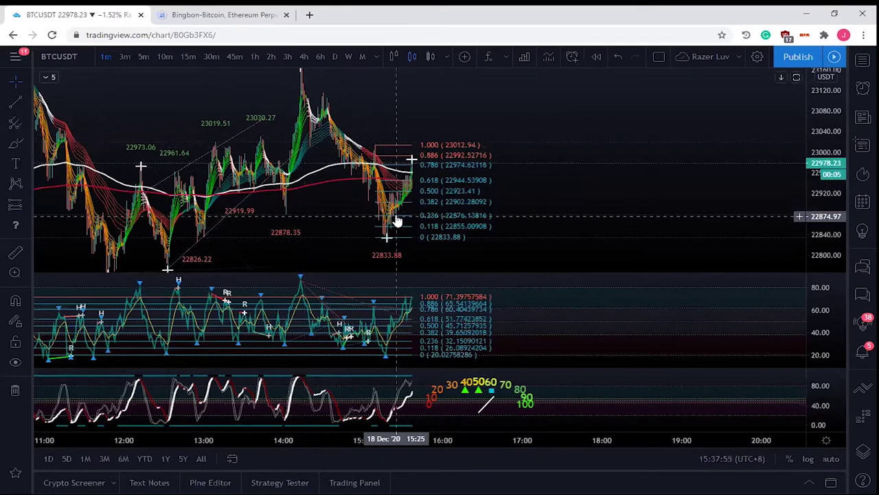
Circle the price dip around 14:00 where it crosses the white and red moving averages, using the Brush
left_click_drag(328, 208, 331, 208)
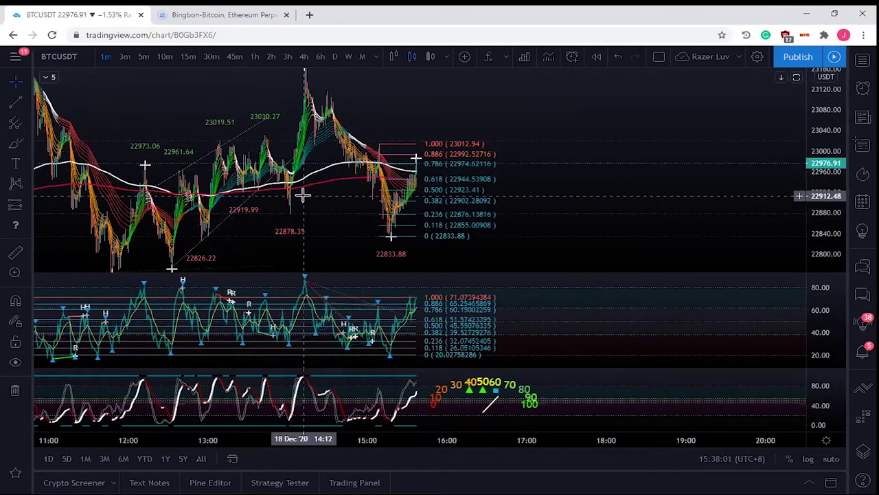
scroll(346, 198, "up", 2)
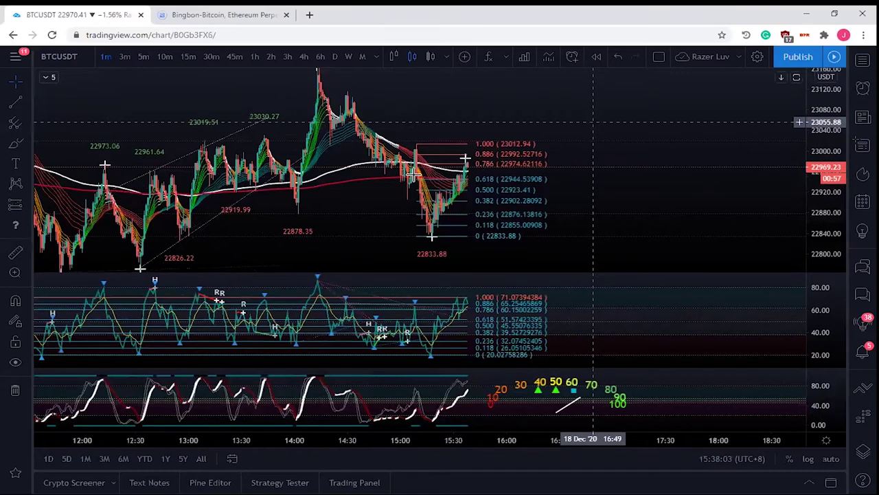
left_click_drag(337, 240, 340, 146)
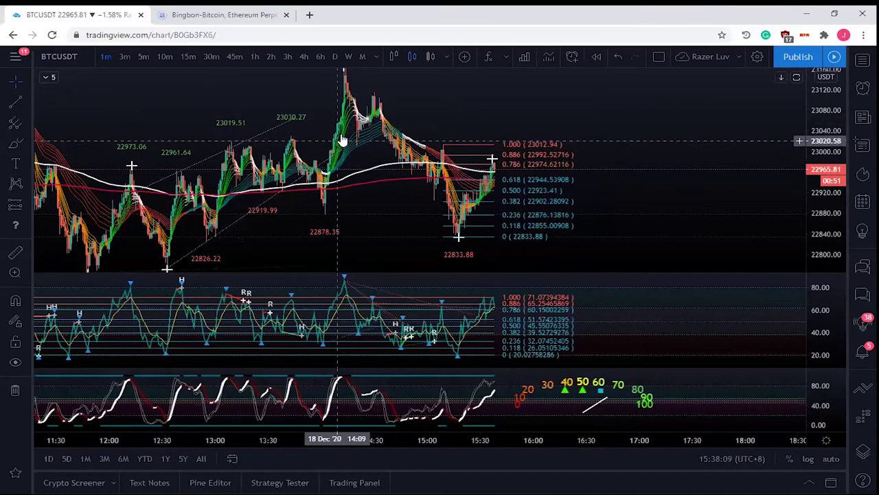
left_click_drag(299, 244, 390, 244)
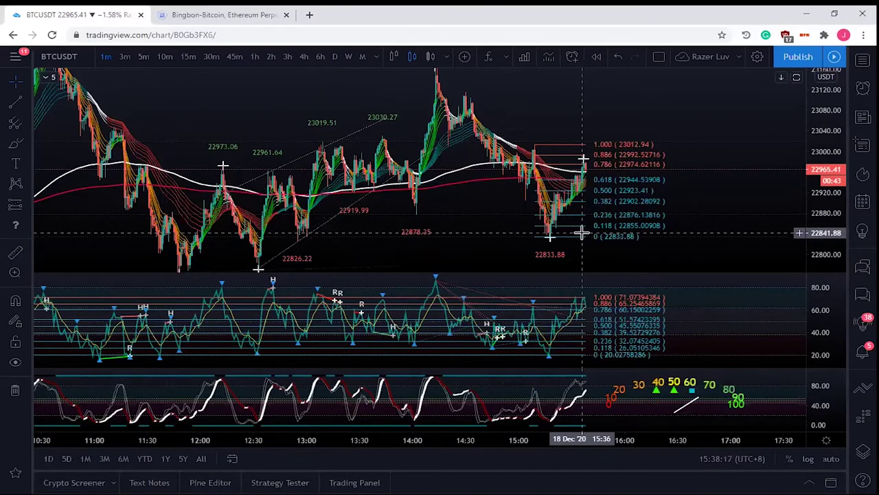
left_click_drag(503, 211, 471, 212)
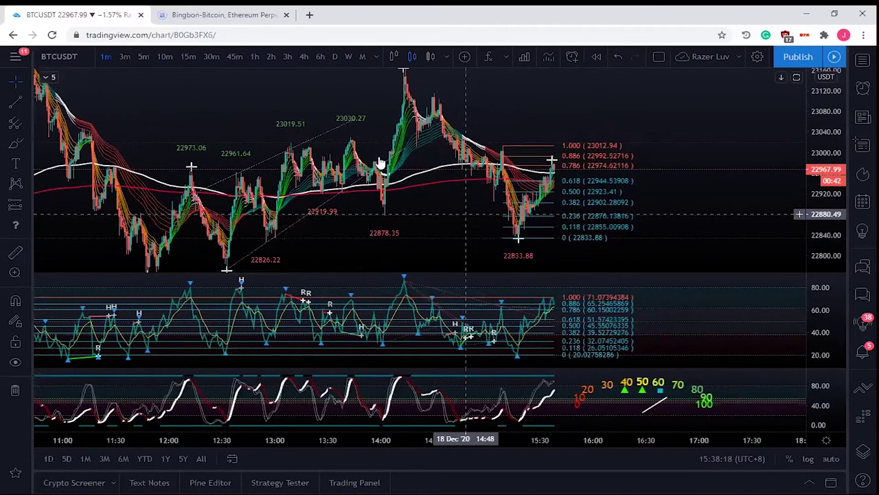
left_click(15, 143)
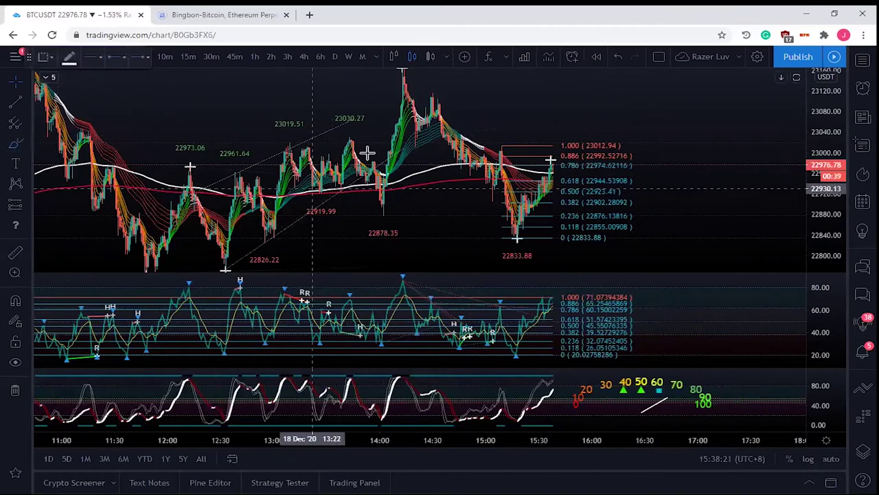
mouse_move(378, 161)
left_mouse_down()
mouse_move(378, 199)
mouse_move(413, 183)
mouse_move(391, 163)
left_mouse_up()
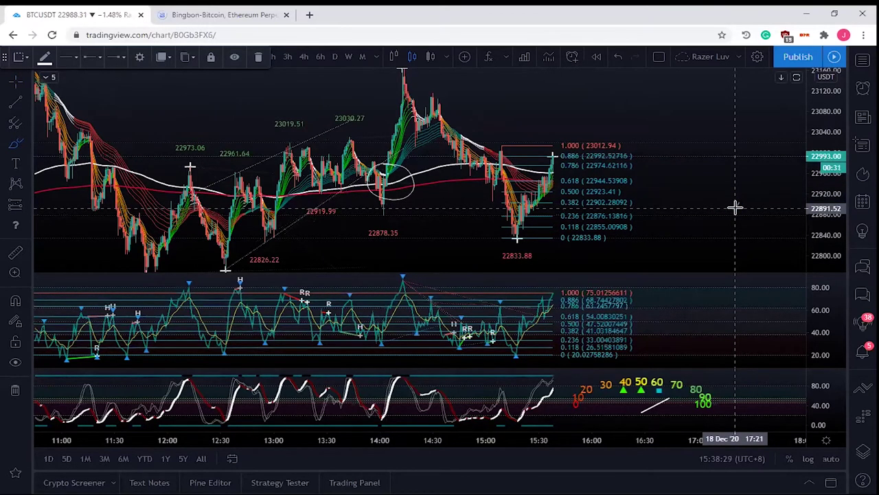
key("Escape")
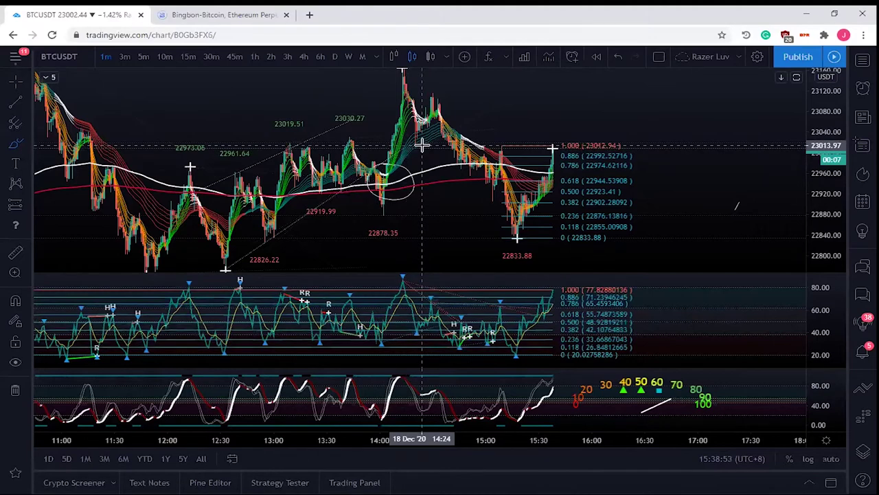
Enlarge the price pane to examine the move from the circled dip to the latest candles, and restore the indicator panes
scroll(430, 172, "up", 1)
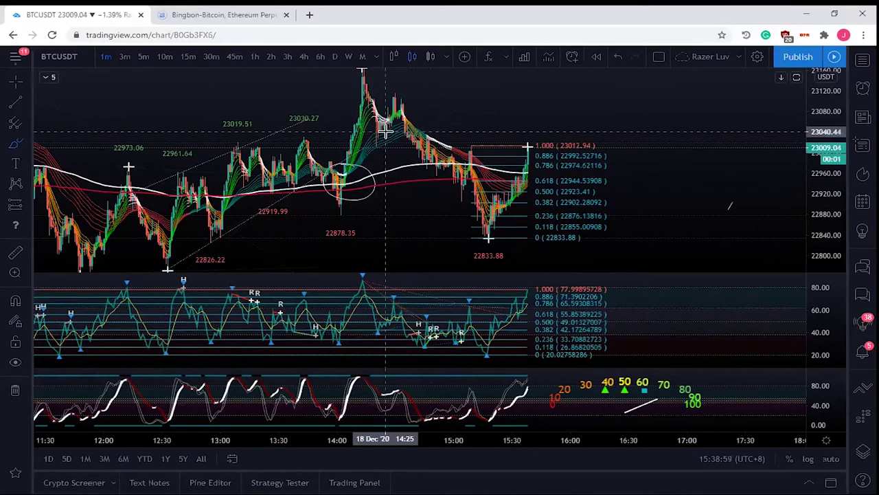
left_click(644, 249)
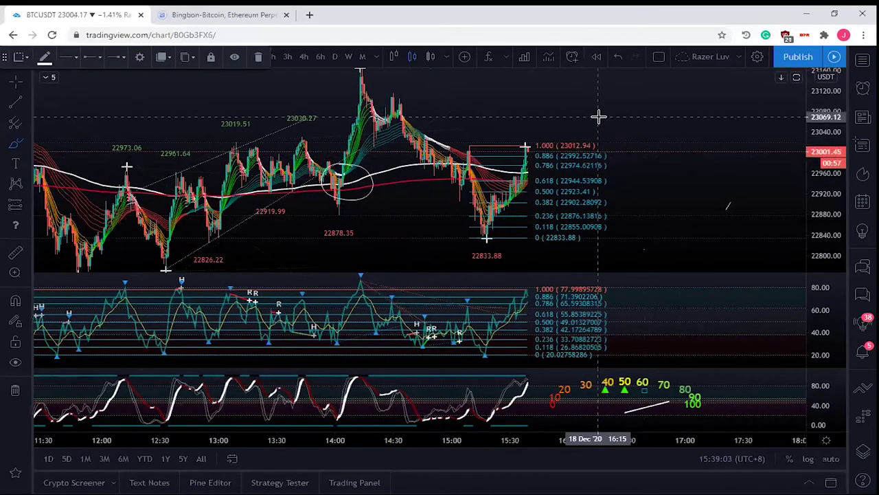
double_click(558, 101)
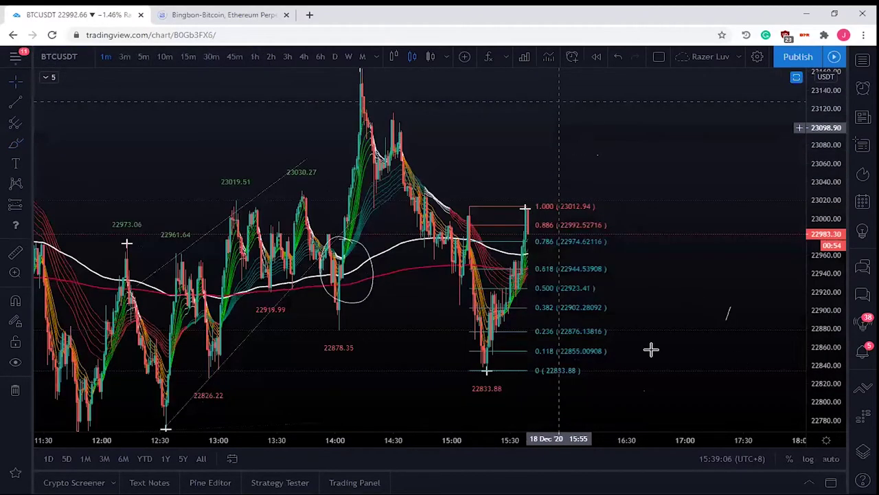
scroll(650, 350, "up", 3)
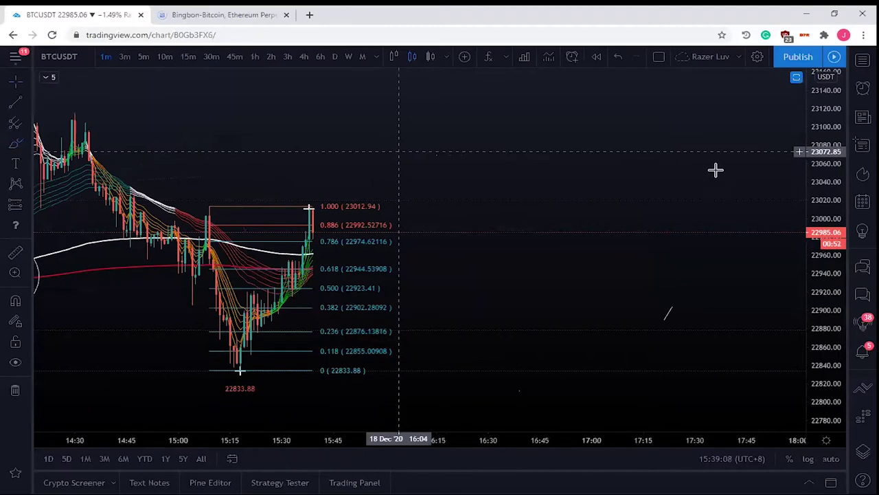
scroll(385, 164, "left", 5)
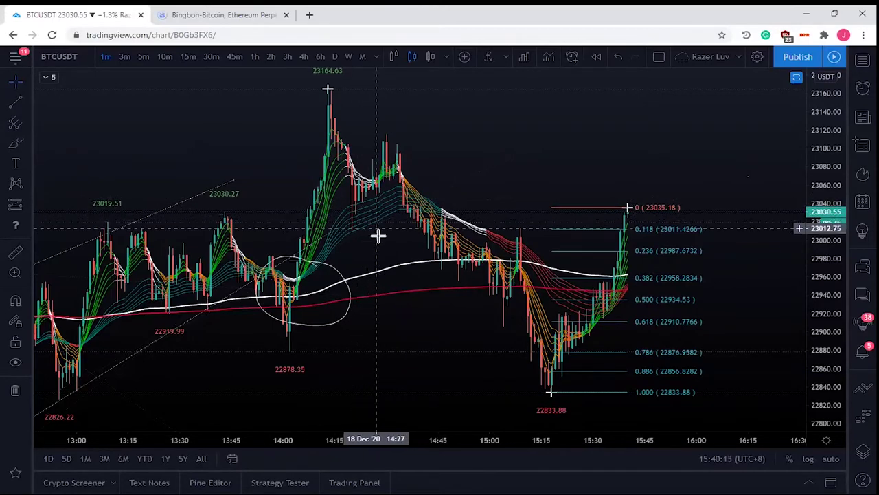
left_click_drag(311, 229, 297, 231)
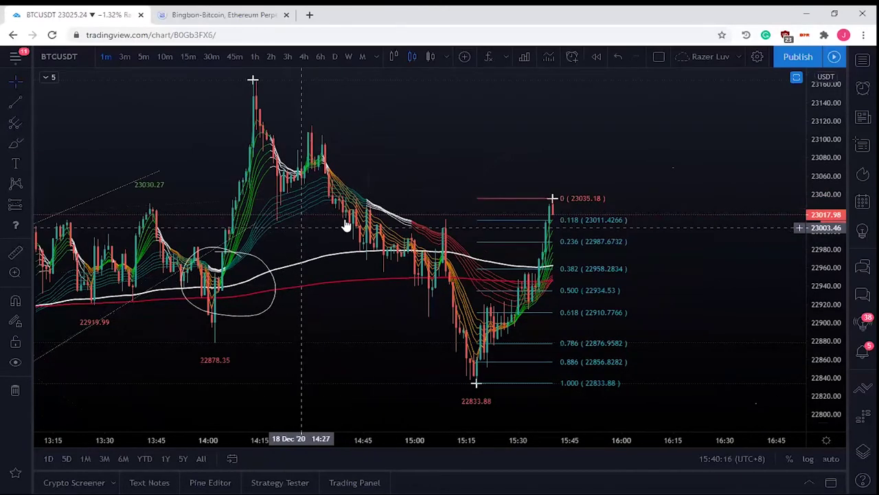
double_click(457, 131)
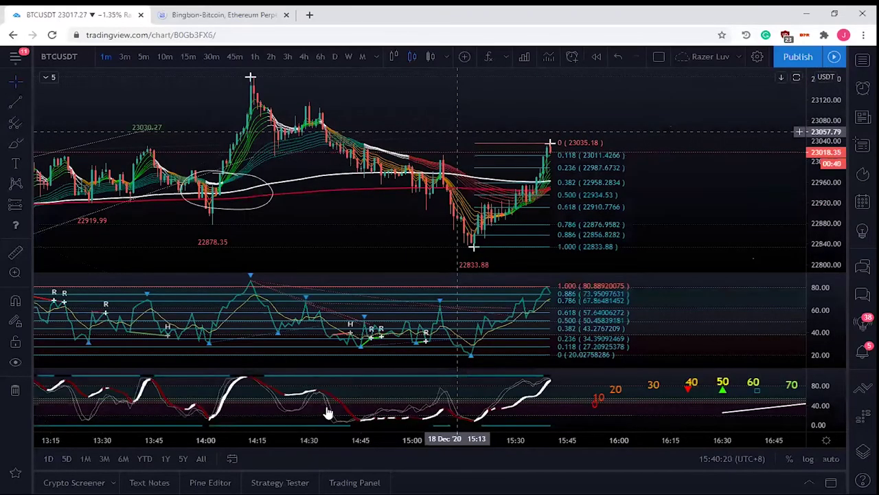
Circle the small crest around 14:30 in the lowest oscillator pane with the Brush
left_click(16, 143)
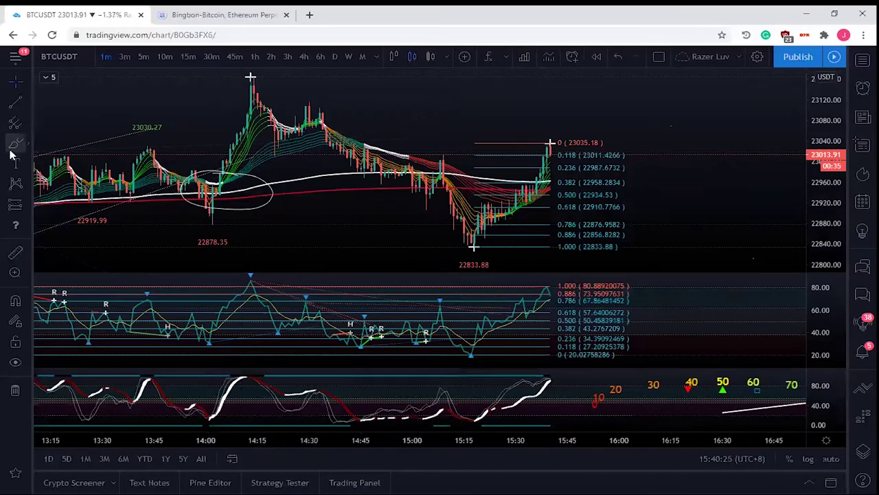
mouse_move(331, 397)
left_mouse_down()
mouse_move(323, 383)
mouse_move(294, 393)
mouse_move(324, 408)
mouse_move(335, 389)
mouse_move(324, 374)
mouse_move(310, 394)
left_mouse_up()
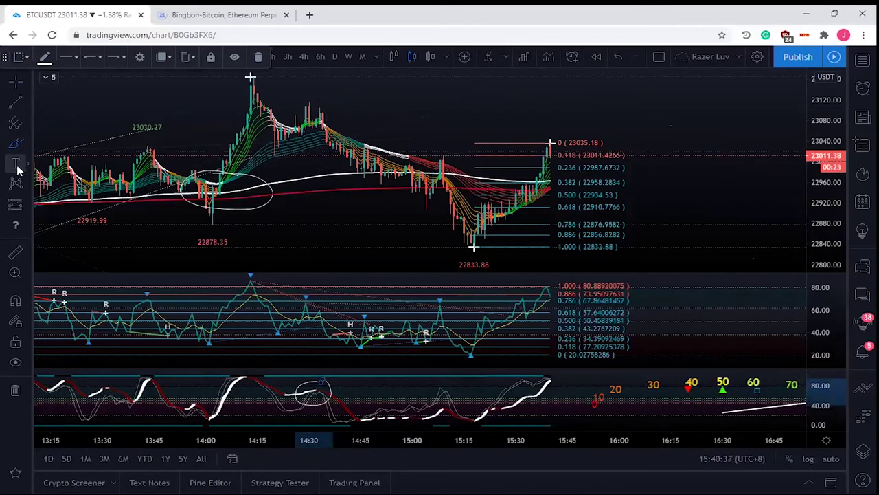
left_click(13, 143)
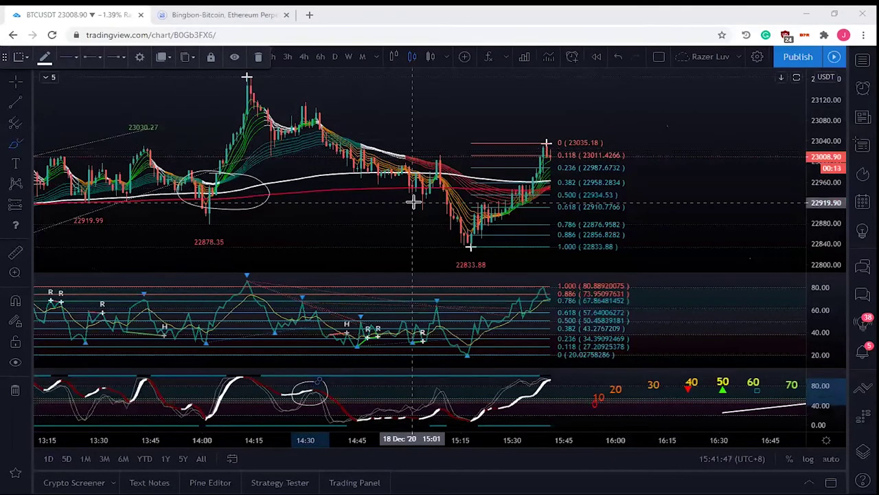
Delete the brush circle from the lowest oscillator pane and collapse the indicator legend
scroll(413, 202, "down", 2)
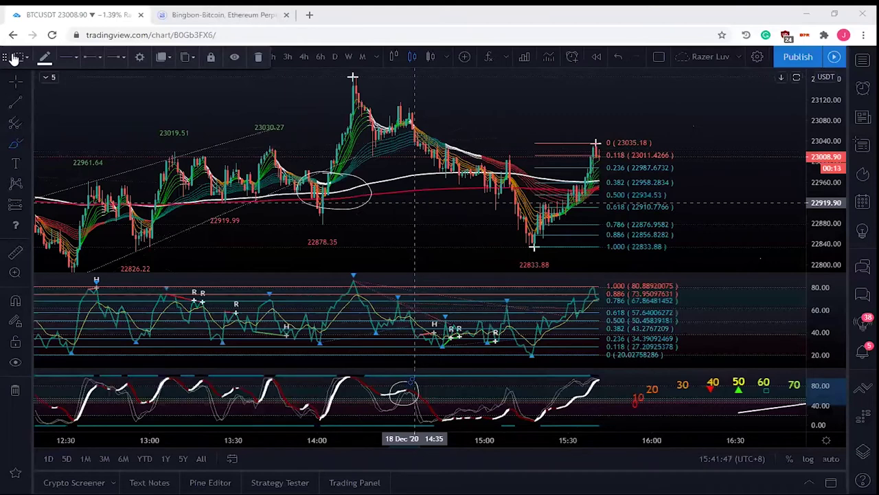
scroll(40, 71, "down", 1)
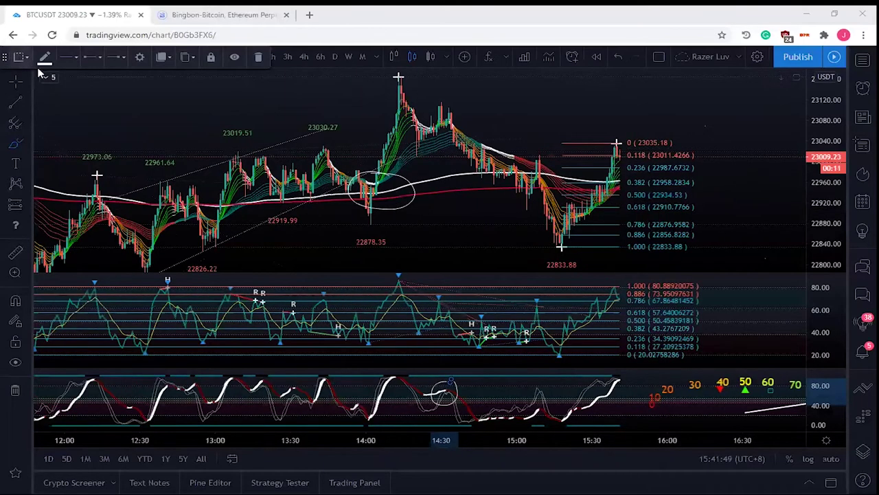
left_click(258, 57)
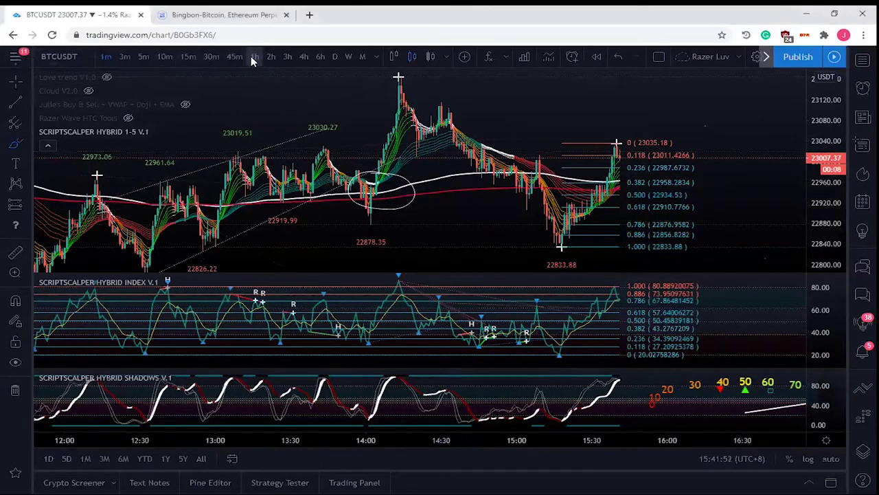
left_click(48, 145)
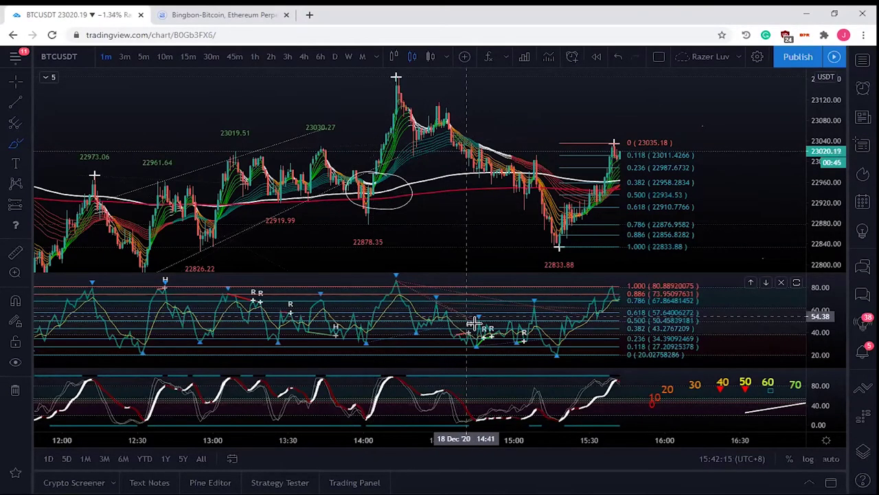
Draw Brush circles around the 14:30 crest in the lowest oscillator pane and the price peak near 14:14
scroll(457, 322, "up", 1)
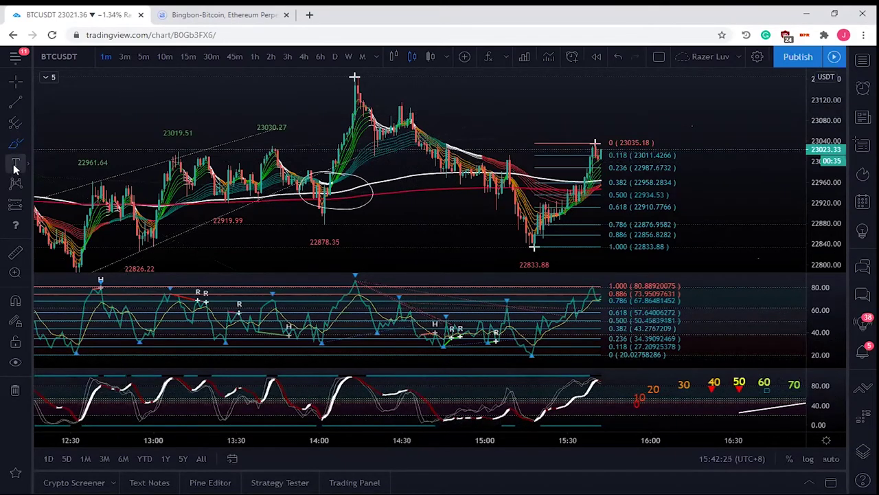
left_click(25, 145)
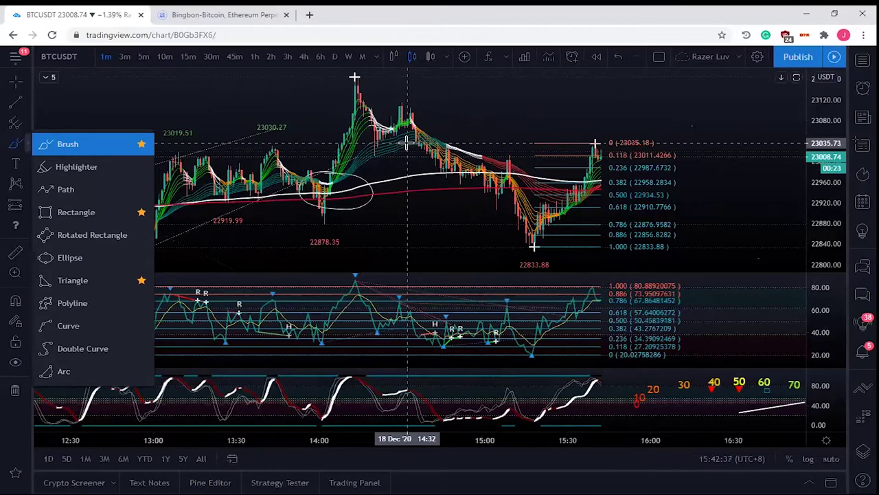
left_click(390, 381)
mouse_move(391, 381)
left_mouse_down()
mouse_move(386, 401)
mouse_move(410, 407)
mouse_move(419, 386)
mouse_move(402, 381)
left_mouse_up()
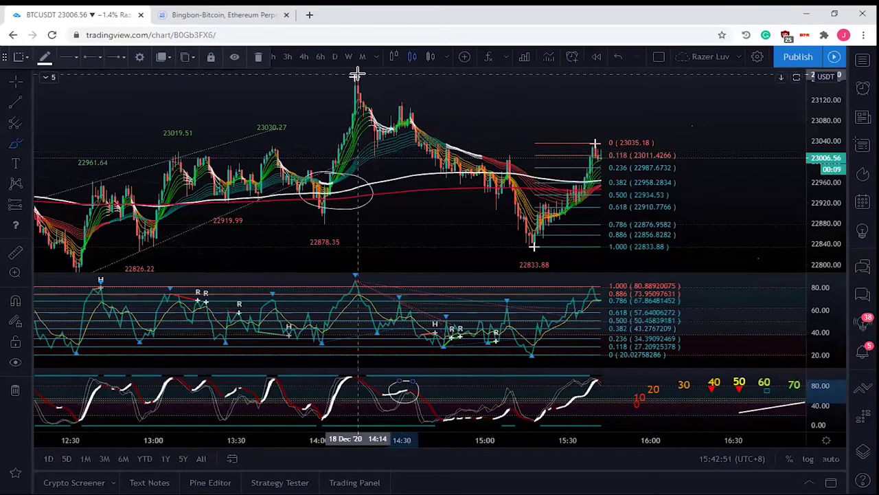
left_click(344, 83)
left_click(371, 78)
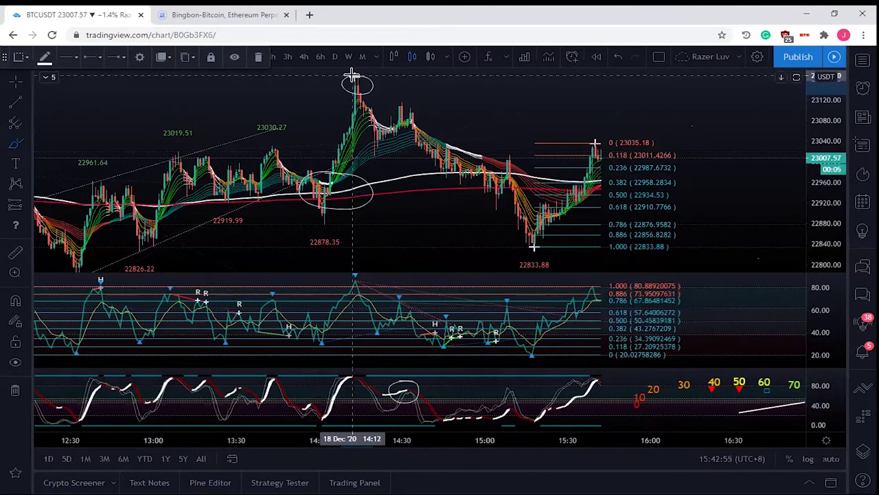
Circle the crest near 14:13 in the middle oscillator pane with the Brush
left_click_drag(365, 271, 339, 281)
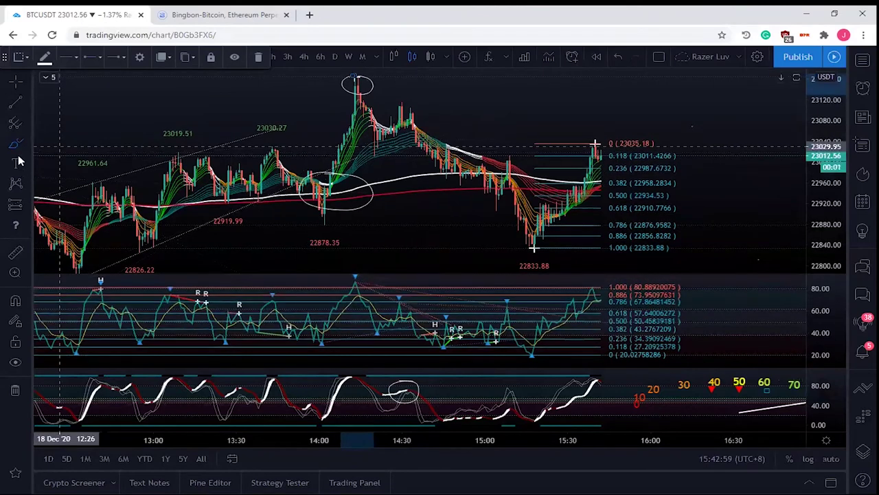
left_click(20, 147)
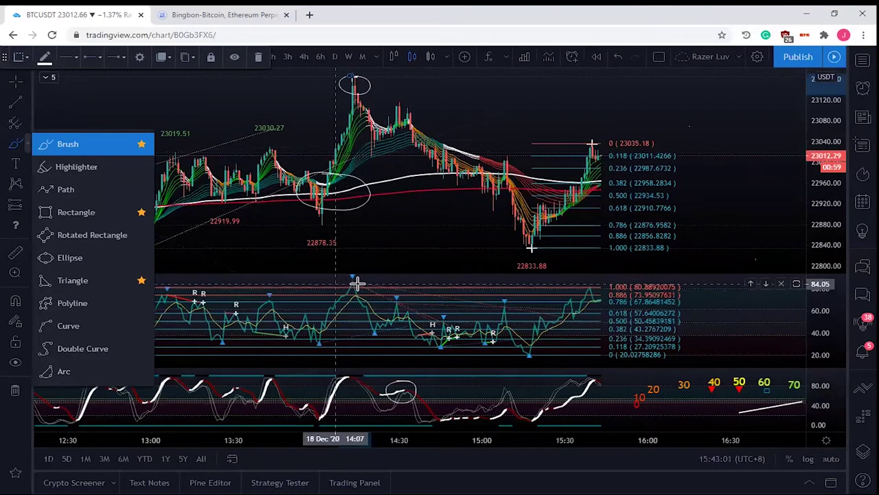
left_click(358, 280)
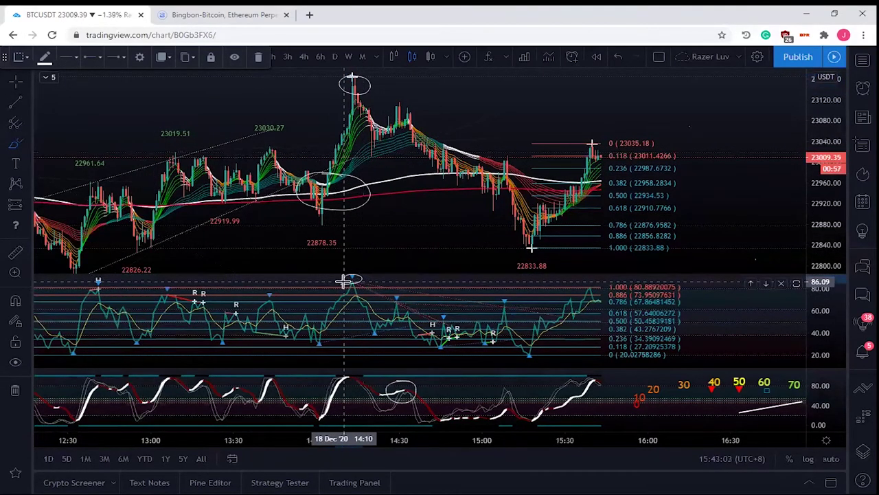
left_click_drag(350, 278, 363, 280)
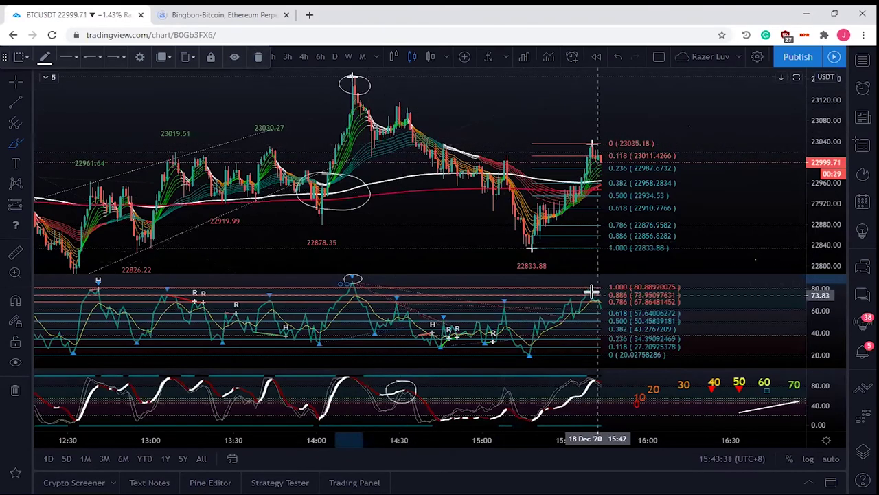
Examine the latest rally against its Fibonacci retracement levels with a stretched price scale, and reset the chart scaling
scroll(415, 208, "down", 2)
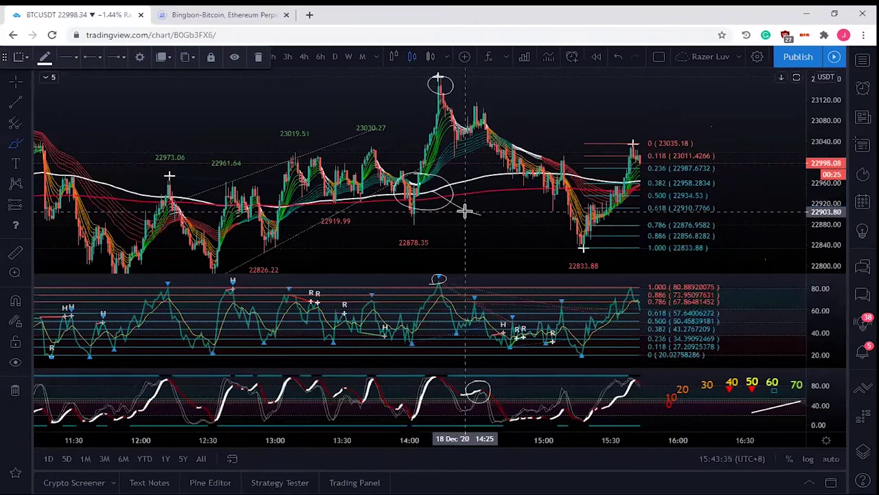
left_click(466, 210)
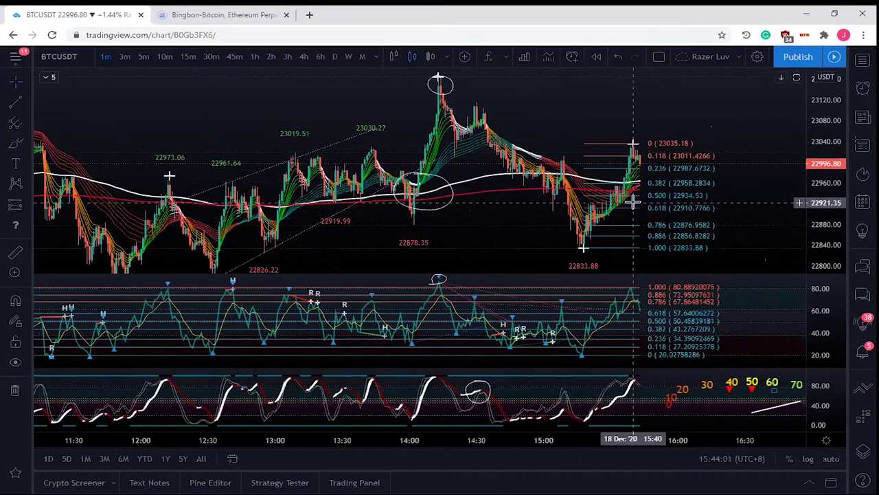
left_click_drag(822, 237, 818, 221)
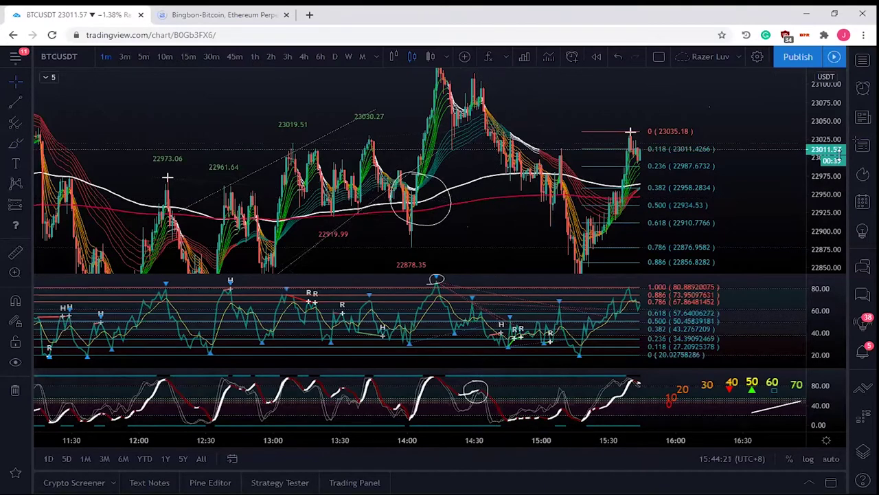
left_click_drag(831, 118, 833, 156)
key("alt+r")
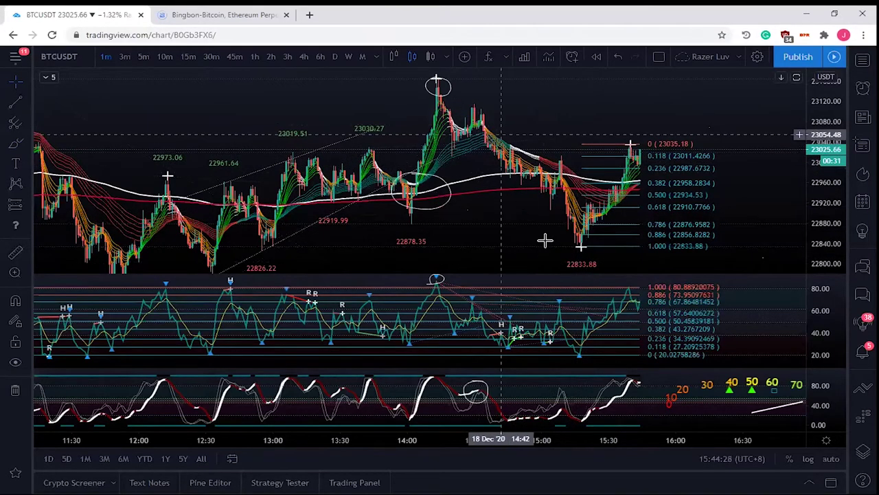
Draw trend lines across the falling price lows ending at the 22763.38 low and across the rising middle-oscillator lows beneath them
scroll(545, 240, "down", 2)
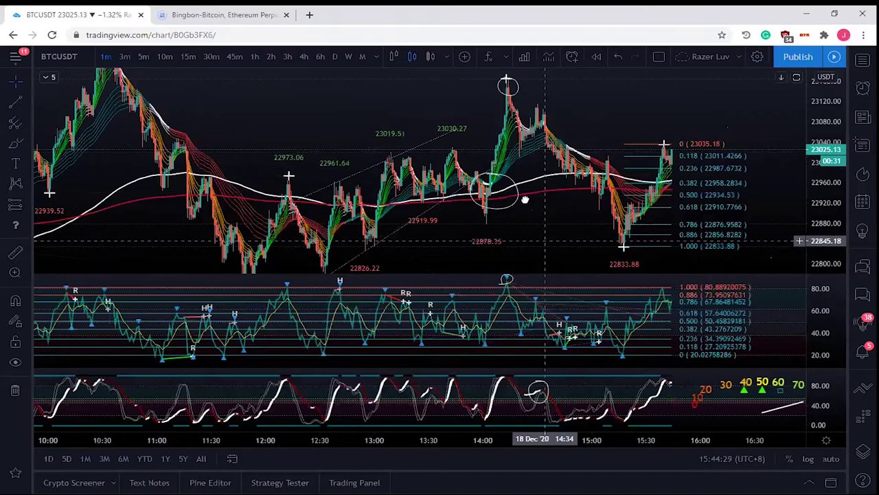
scroll(525, 199, "down", 2)
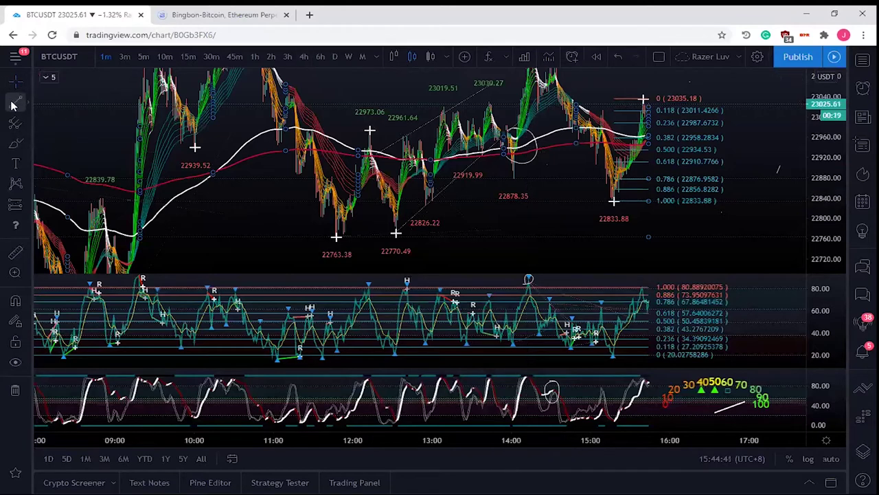
left_click(304, 219)
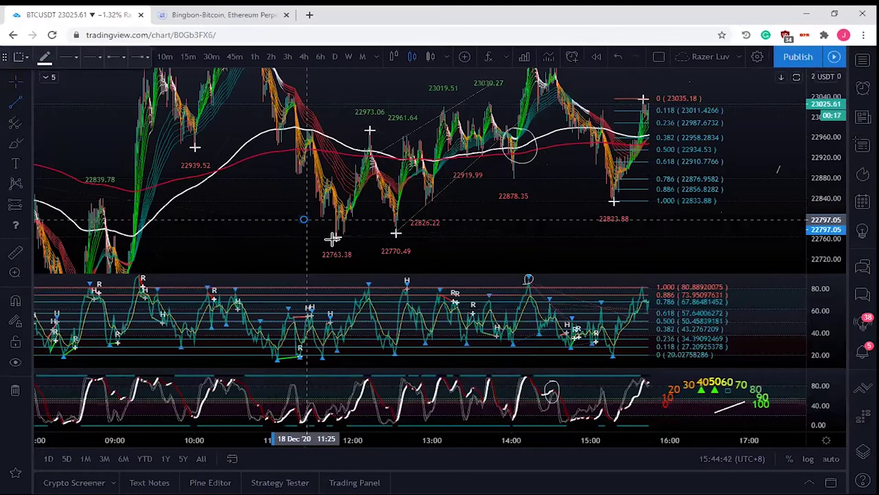
left_click(334, 239)
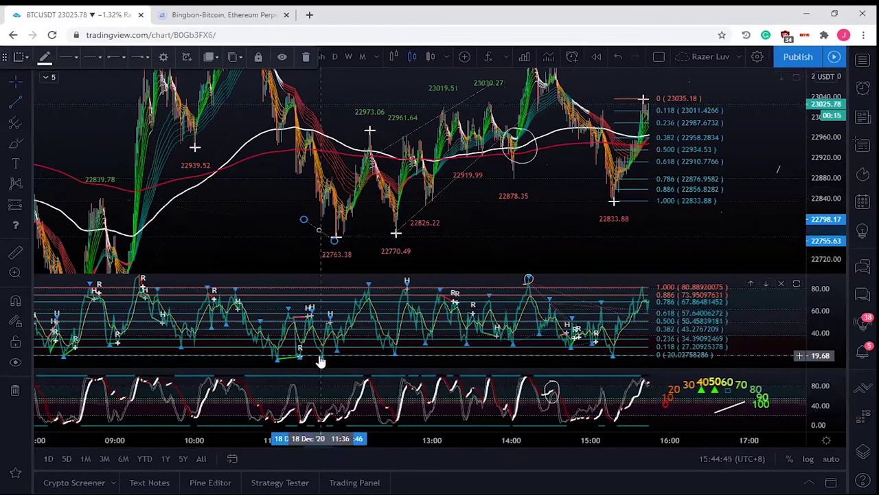
left_click_drag(306, 222, 296, 176)
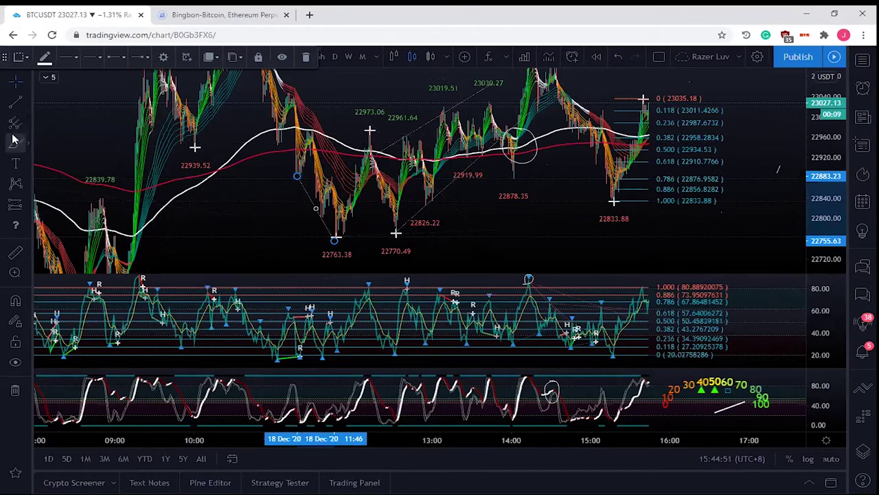
left_click(277, 360)
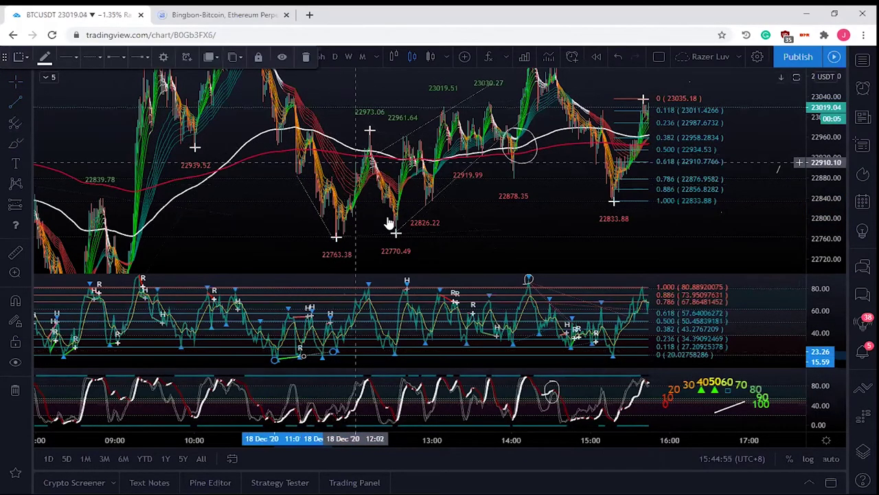
left_click(328, 262)
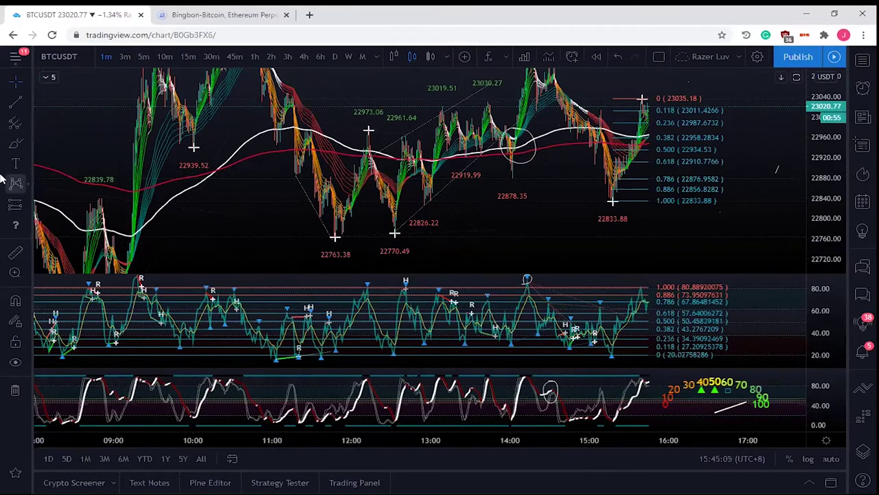
Circle the 22763.38 price low with the Brush
left_click(12, 145)
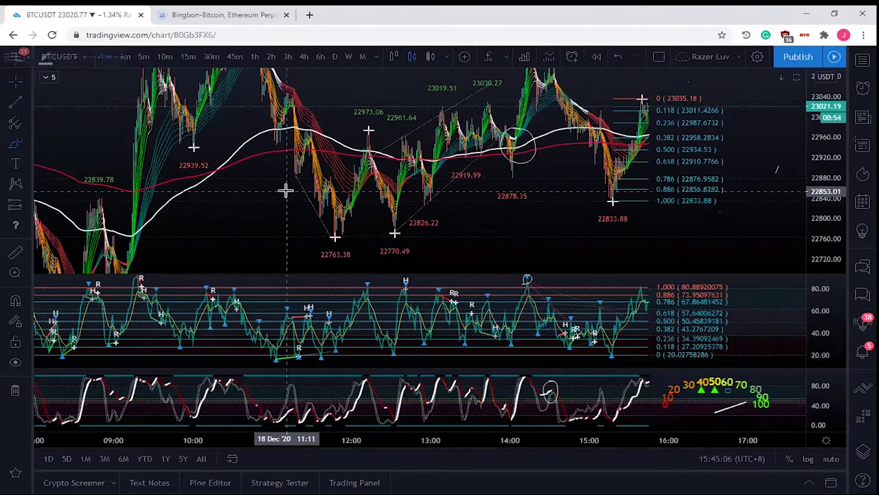
left_click_drag(314, 233, 329, 247)
left_click(348, 247)
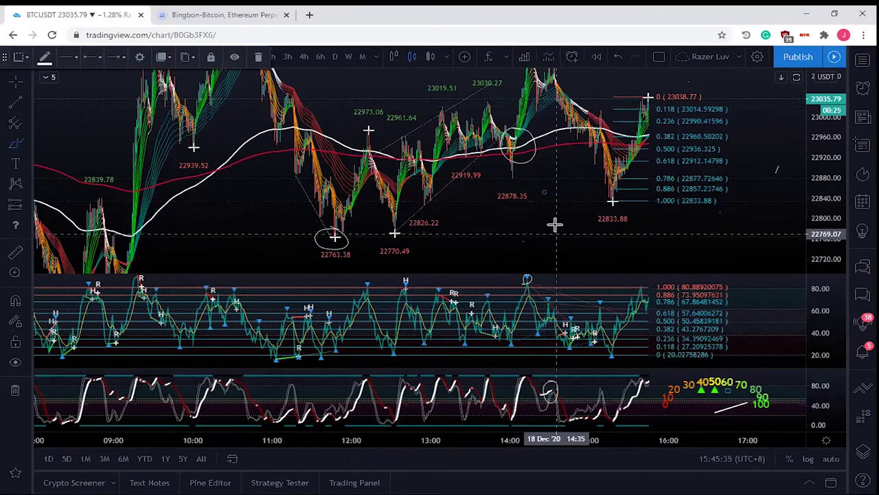
Maximize the price pane and examine the price swings surrounding the circled 22763.38 low
double_click(581, 252)
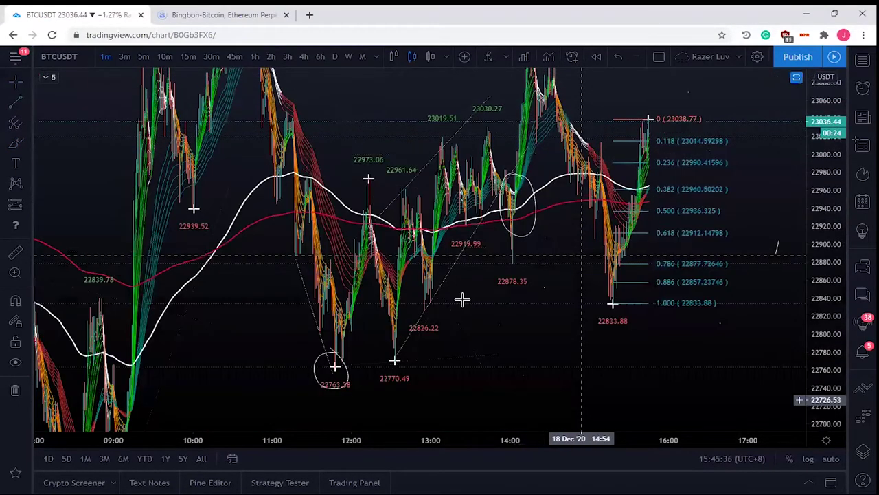
scroll(442, 354, "up", 2)
left_click_drag(647, 316, 679, 300)
left_click_drag(828, 155, 823, 238)
left_click_drag(830, 294, 833, 324)
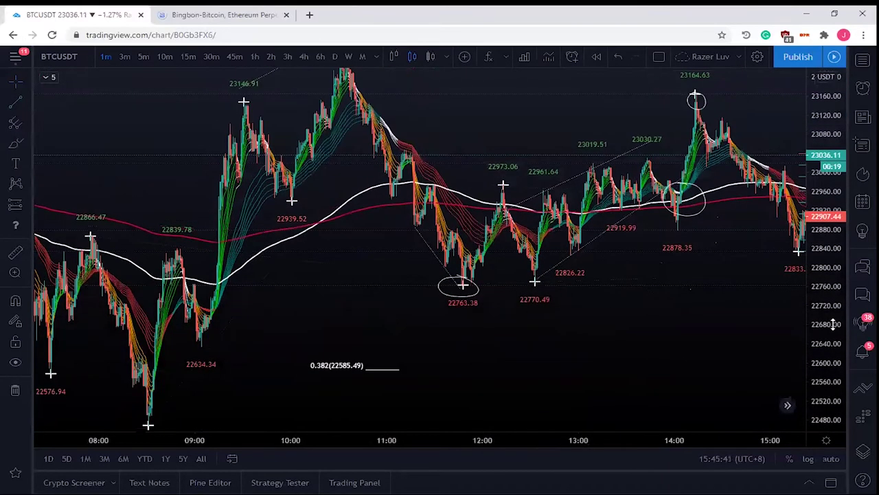
left_click_drag(575, 339, 493, 280)
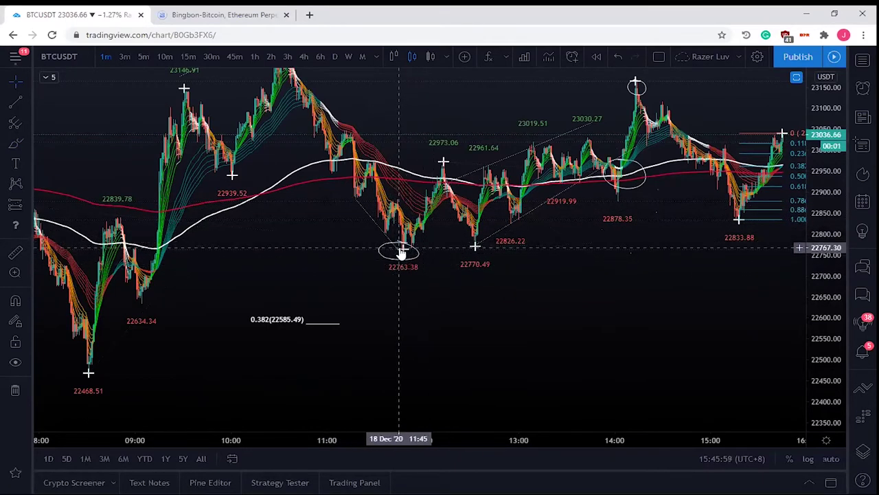
scroll(450, 288, "up", 1)
scroll(426, 290, "up", 1)
left_click_drag(357, 296, 405, 215)
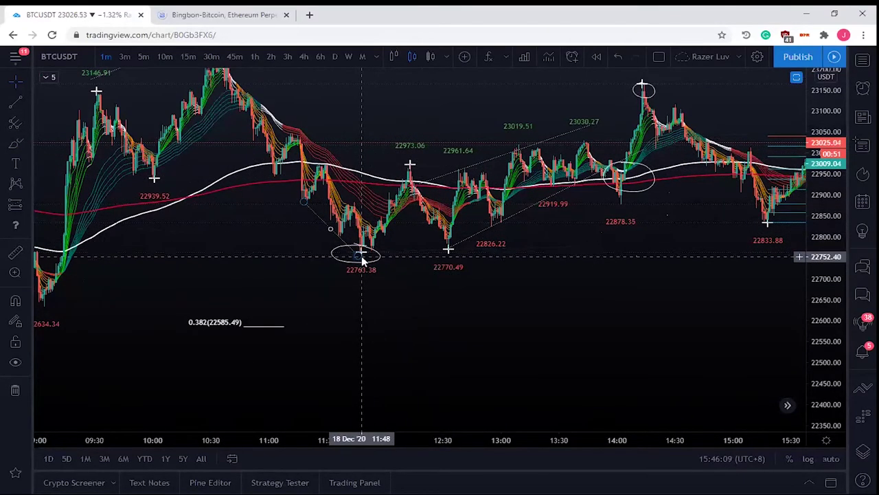
Measure the rise from the 22763.38 low to the 22973.06 high with Price Range, and delete the measurement
left_click(29, 204)
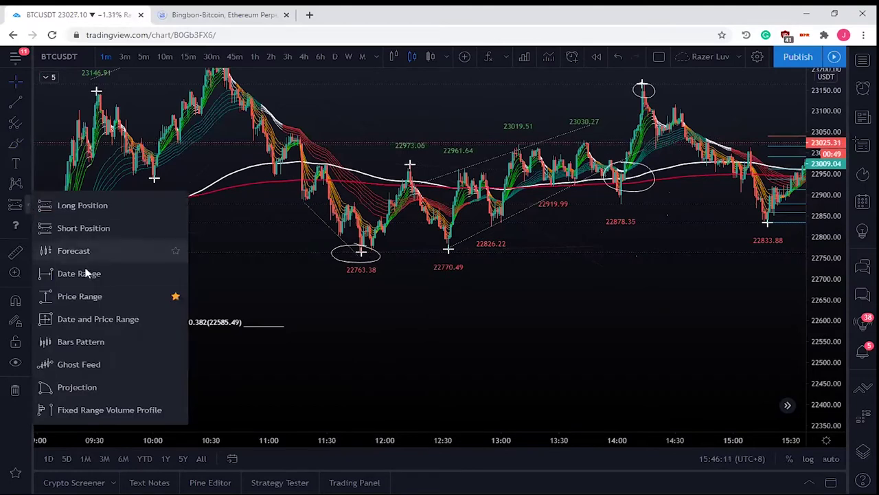
left_click(59, 299)
left_click(413, 251)
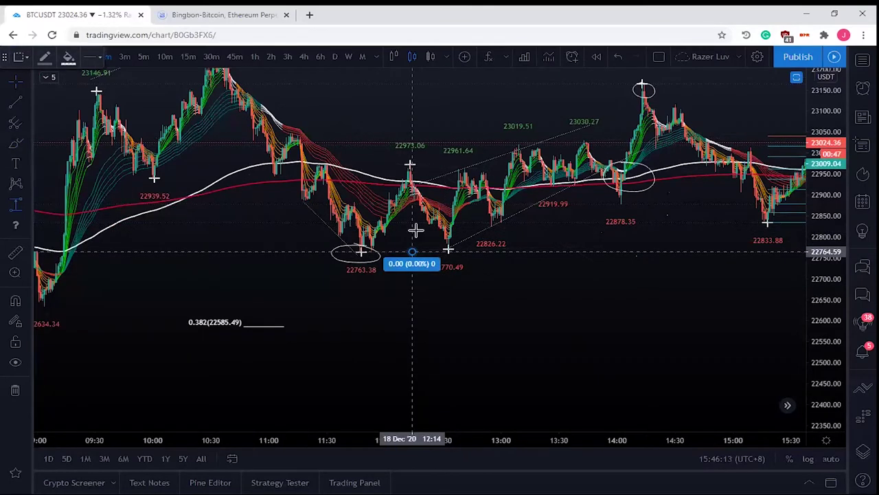
left_click(411, 166)
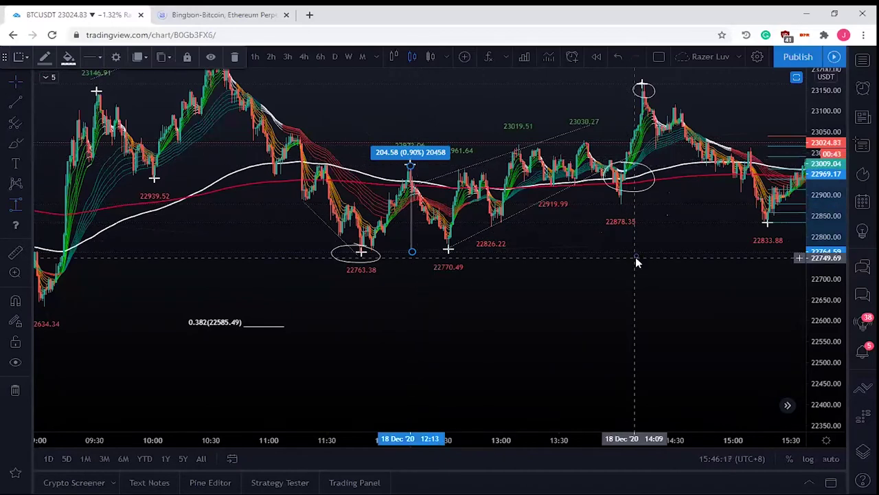
key("Delete")
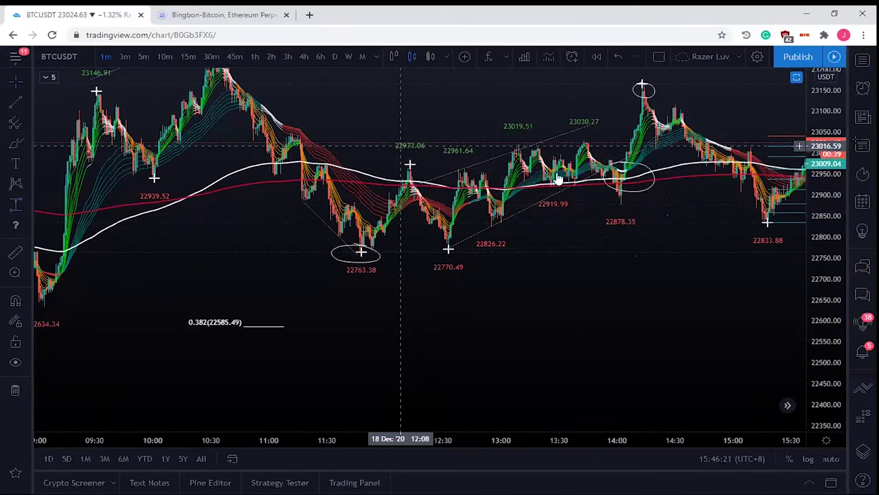
Circle the swing high labelled 22973.06 with the Brush
mouse_move(403, 129)
left_mouse_down()
mouse_move(417, 166)
mouse_move(398, 114)
mouse_move(380, 137)
left_mouse_up()
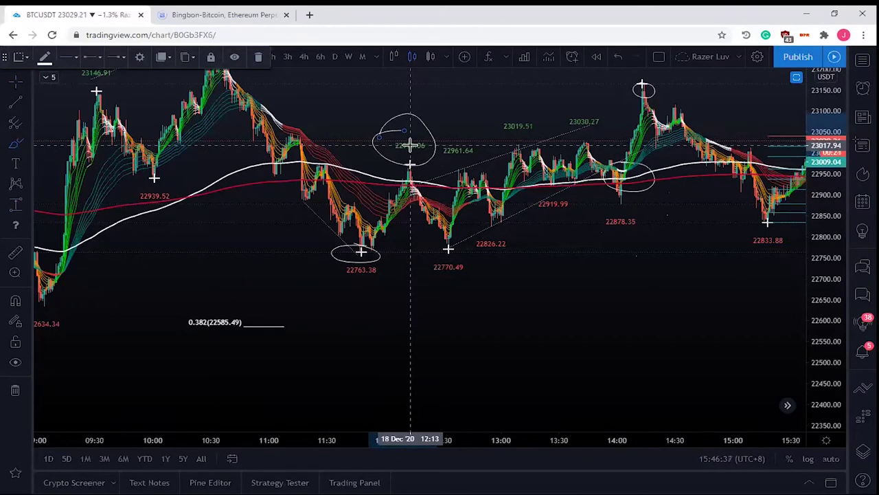
left_click(583, 290)
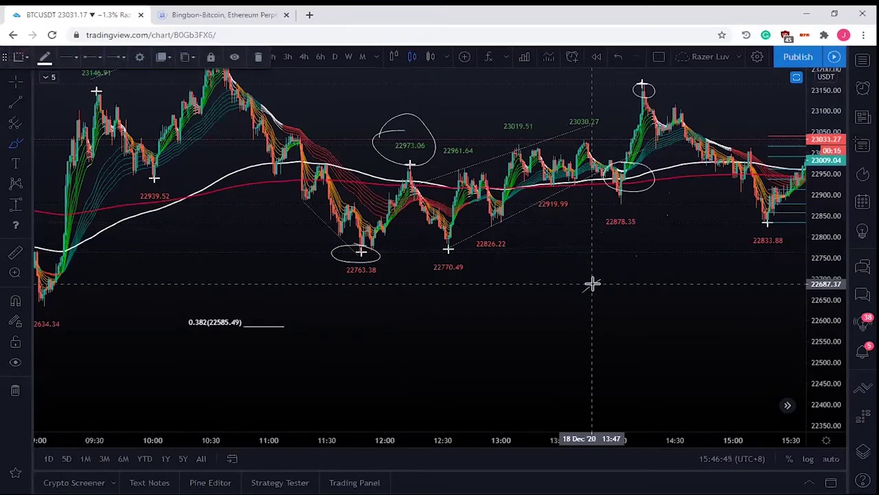
Measure the drop from just below the 22973.06 high to the 22770.49 low with Price Range, and delete the measurement
scroll(424, 278, "up", 1)
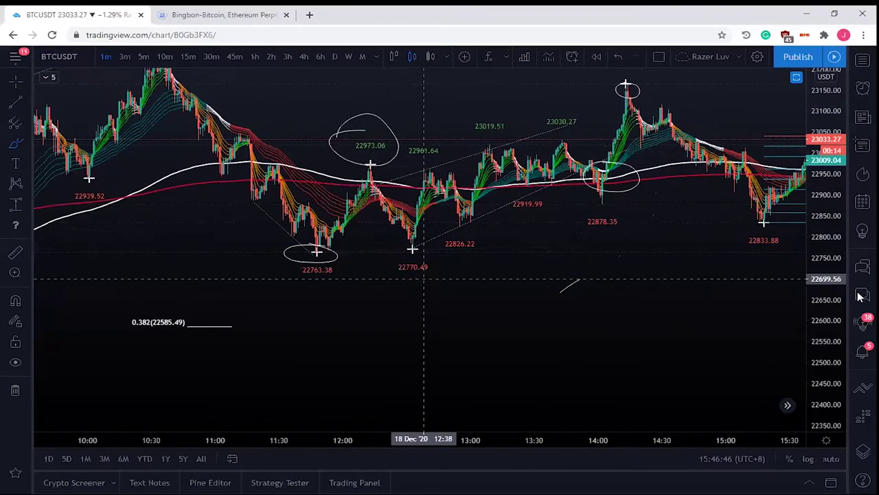
scroll(830, 320, "up", 1)
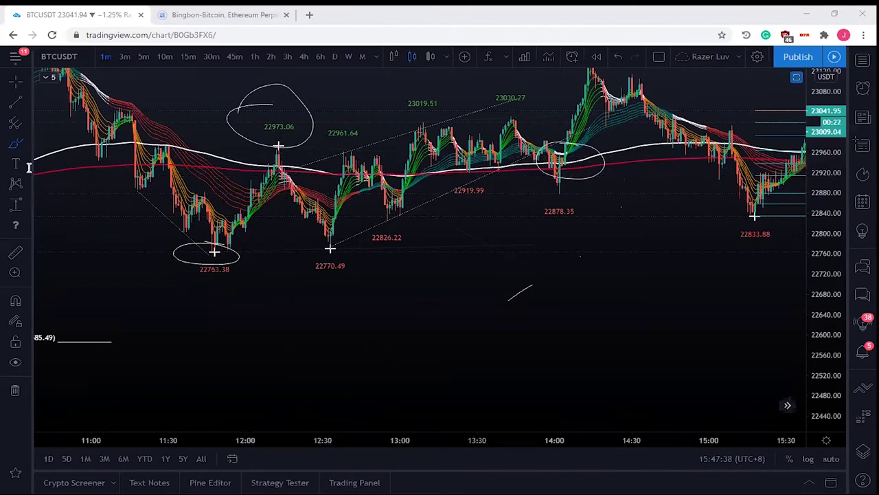
left_click(16, 206)
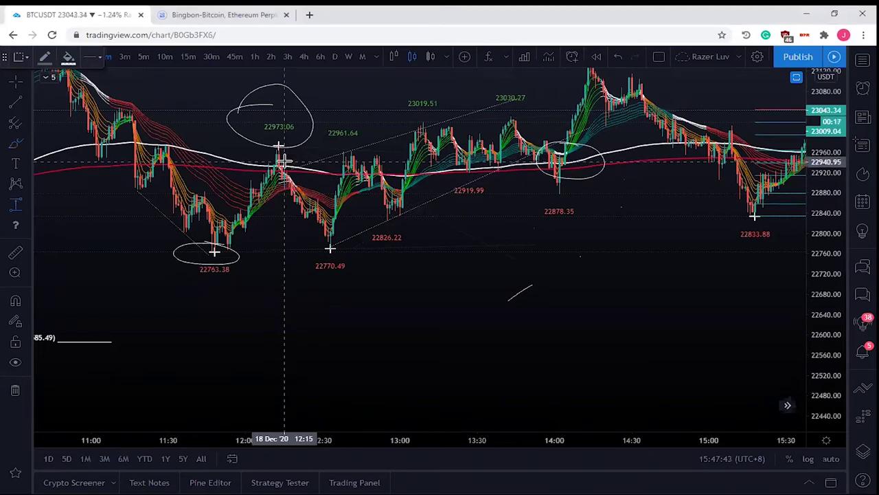
left_click(284, 160)
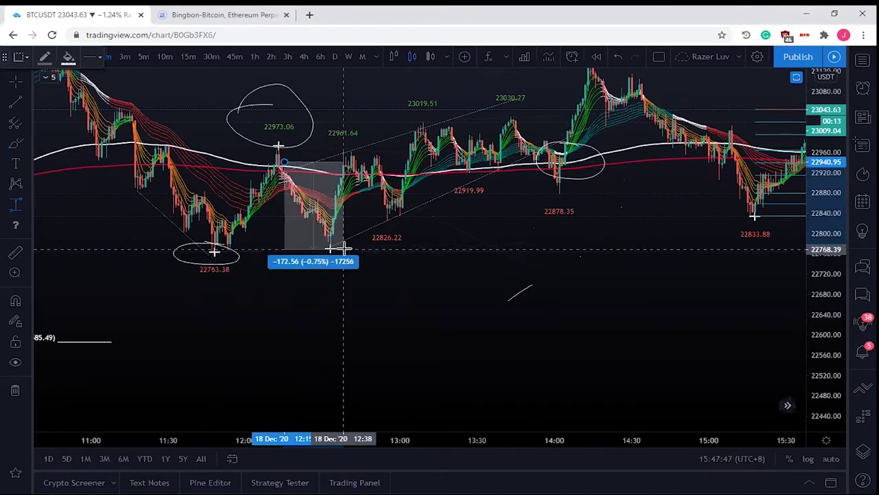
left_click(344, 248)
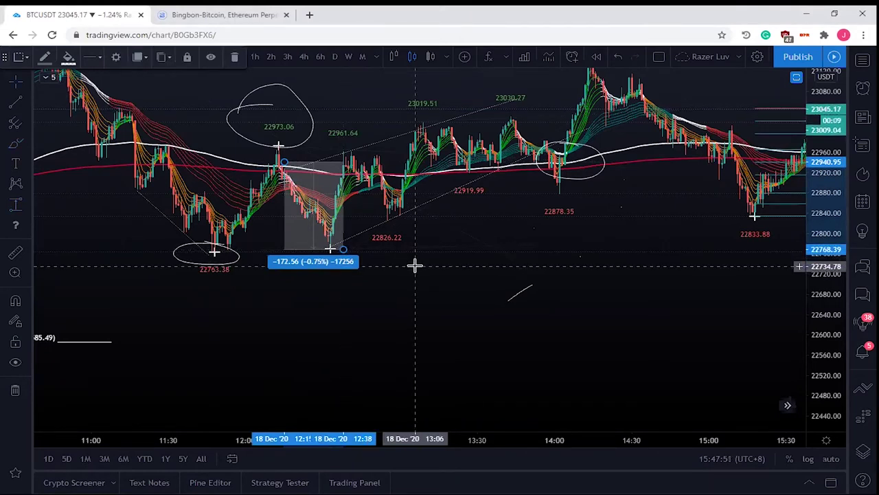
key("Delete")
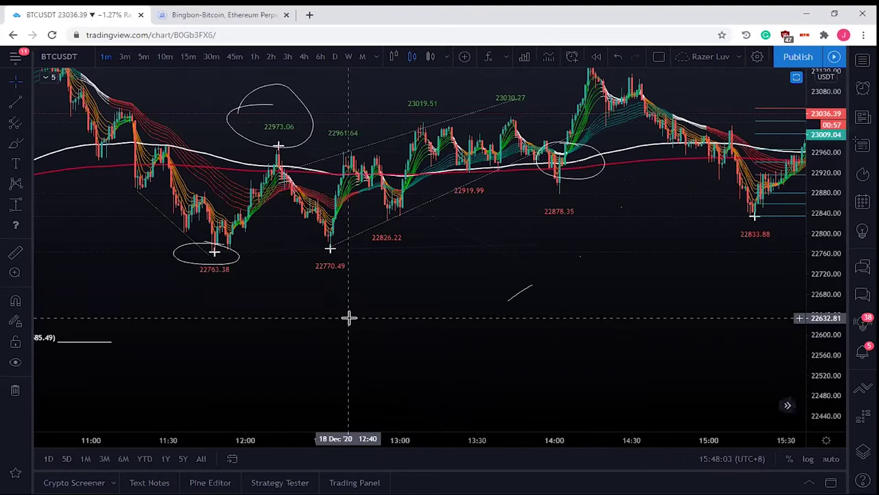
Circle the 22770.49 low with the Brush
left_click(15, 145)
mouse_move(335, 260)
left_mouse_down()
mouse_move(303, 259)
mouse_move(323, 281)
mouse_move(367, 268)
mouse_move(355, 256)
left_mouse_up()
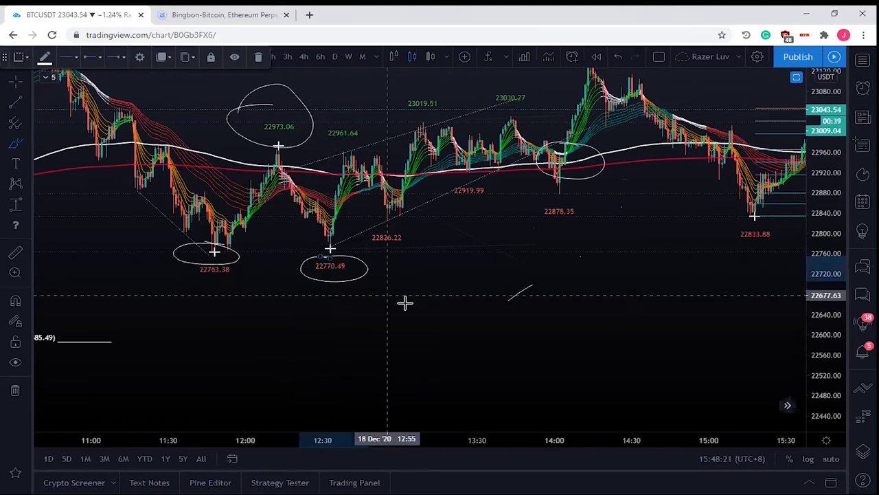
scroll(405, 303, "up", 2)
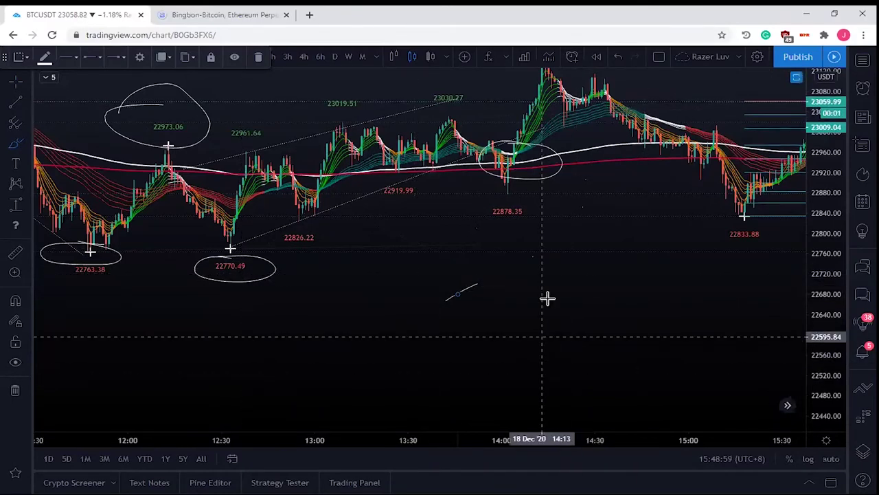
left_click(569, 321)
left_click_drag(568, 321, 599, 364)
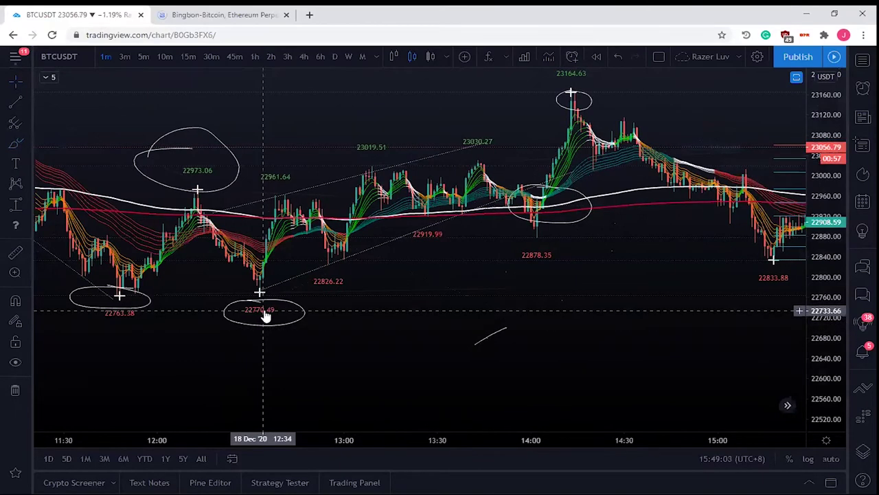
left_click_drag(830, 416, 832, 380)
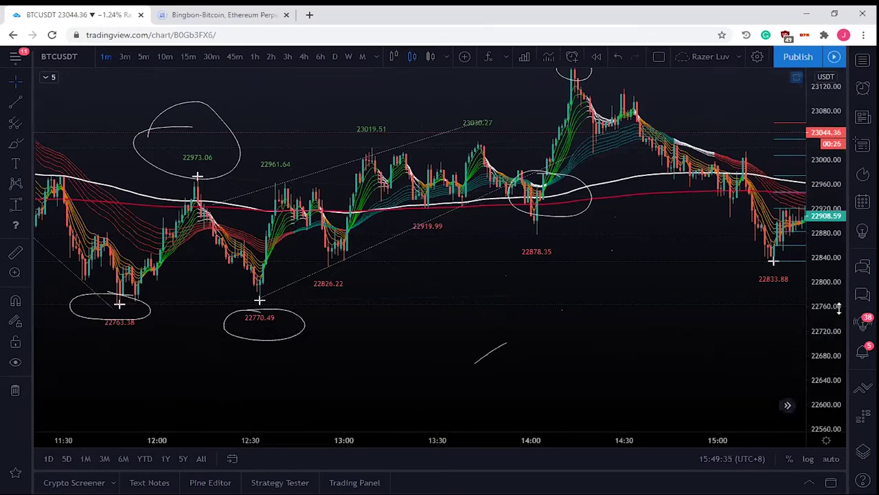
left_click_drag(838, 356, 835, 329)
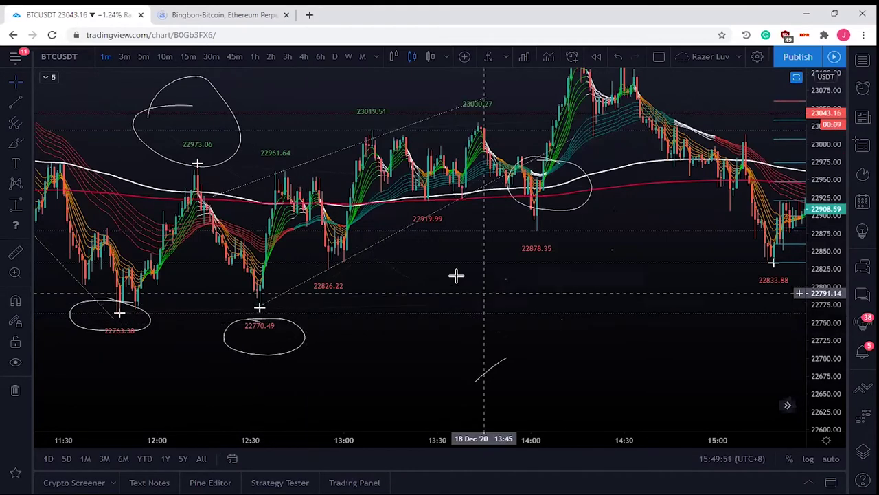
Circle the 22468.51 low and the candles crossing the red moving-average ribbon just above it with the Brush
right_click(418, 350)
left_click(387, 363)
left_click_drag(87, 358, 141, 362)
mouse_move(371, 381)
left_mouse_down()
mouse_move(526, 402)
mouse_move(549, 374)
left_mouse_up()
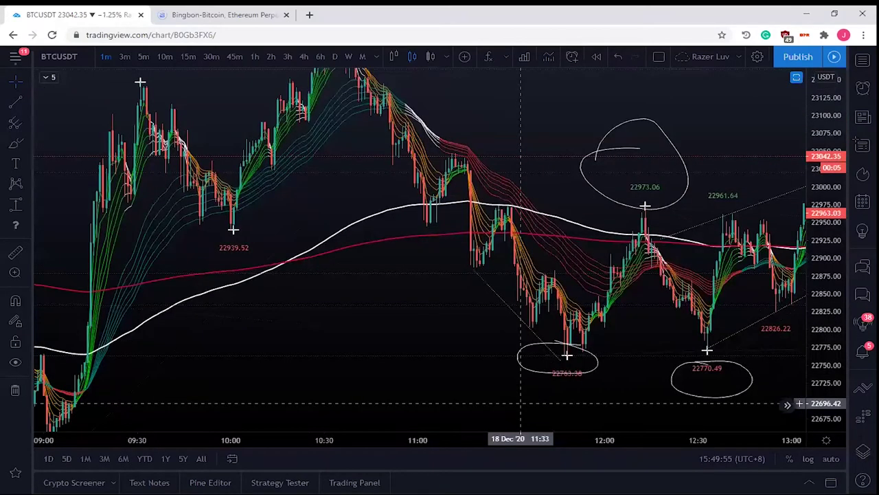
left_click_drag(520, 404, 549, 403)
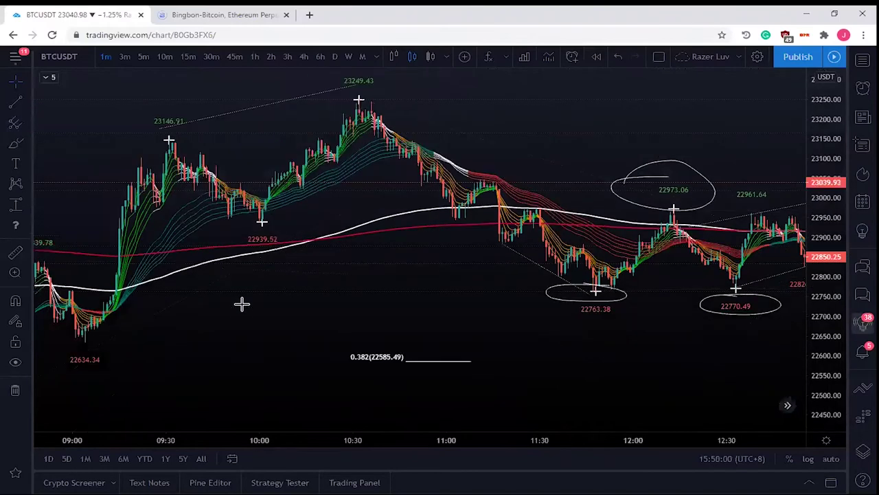
left_click_drag(377, 318, 439, 247)
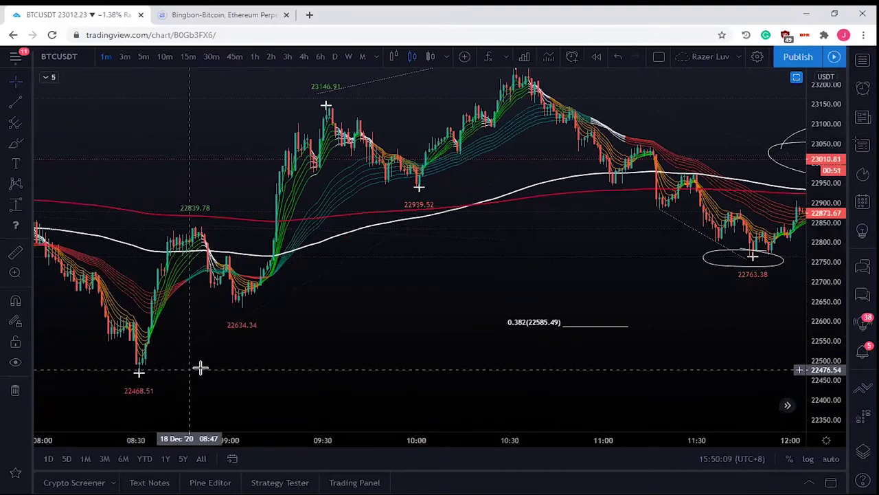
scroll(199, 368, "left", 3)
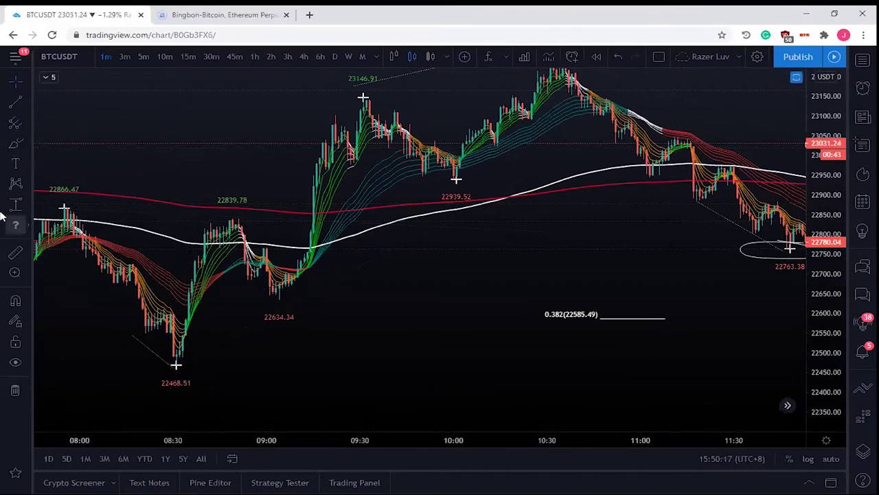
left_click(15, 144)
mouse_move(176, 378)
left_mouse_down()
mouse_move(145, 393)
mouse_move(204, 394)
mouse_move(180, 375)
mouse_move(158, 376)
left_mouse_up()
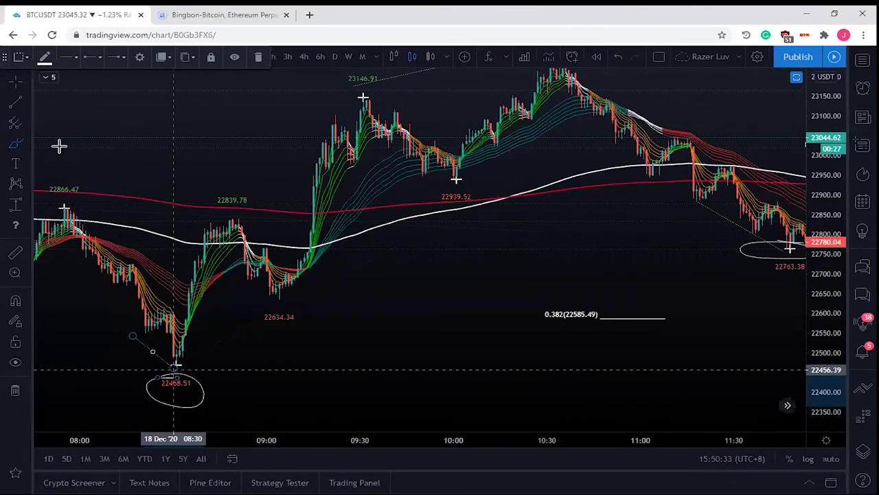
left_click(18, 145)
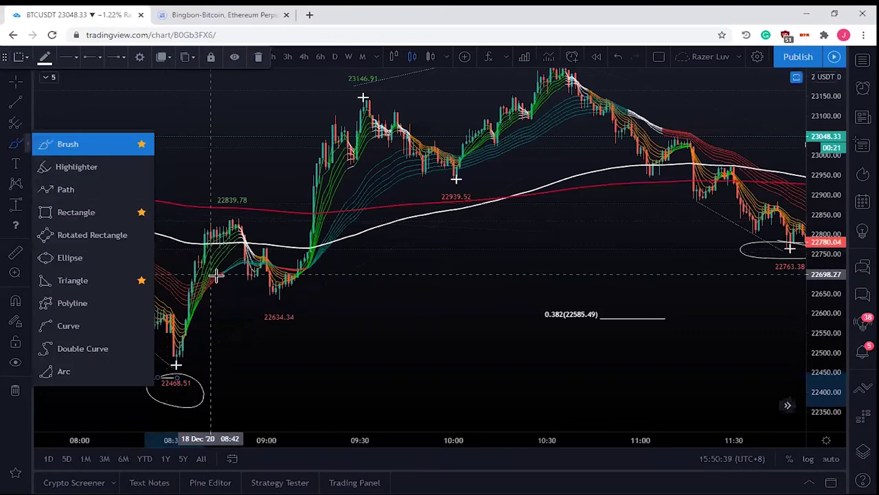
mouse_move(182, 272)
left_mouse_down()
mouse_move(193, 304)
mouse_move(220, 291)
mouse_move(216, 266)
mouse_move(196, 264)
left_mouse_up()
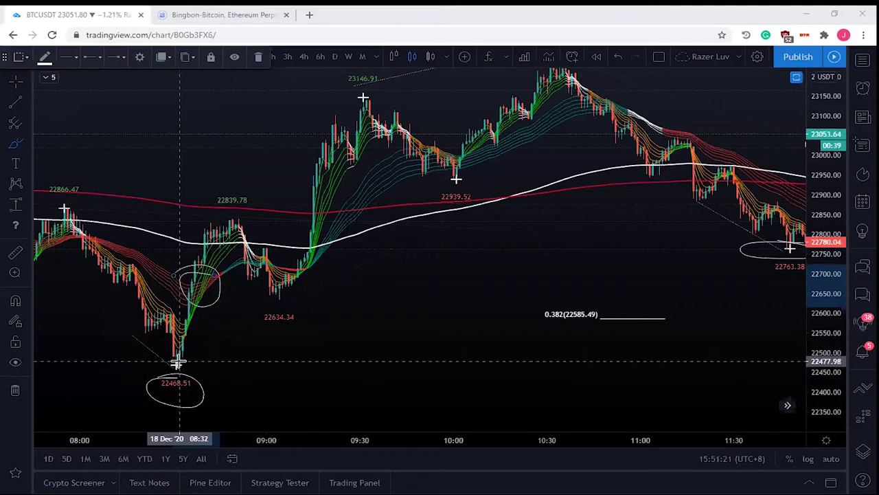
Place a horizontal line at 22485.18, just above the circled 22468.51 low
scroll(177, 362, "up", 2)
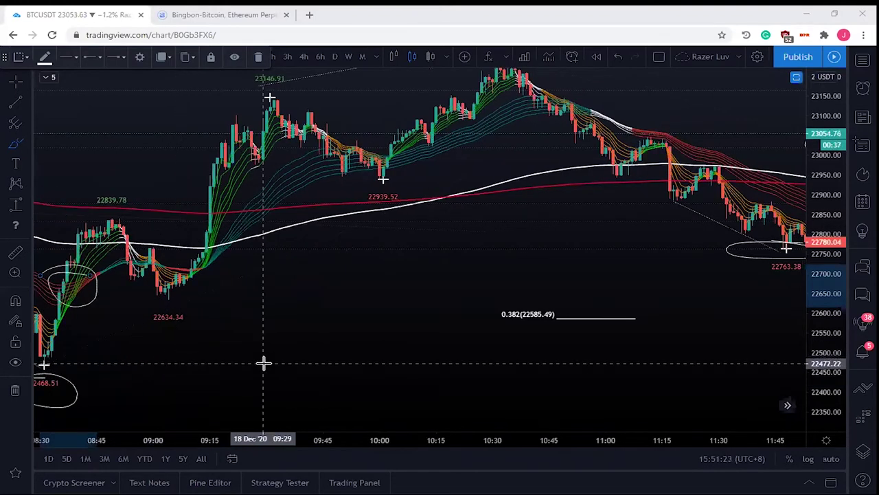
left_click_drag(307, 340, 448, 332)
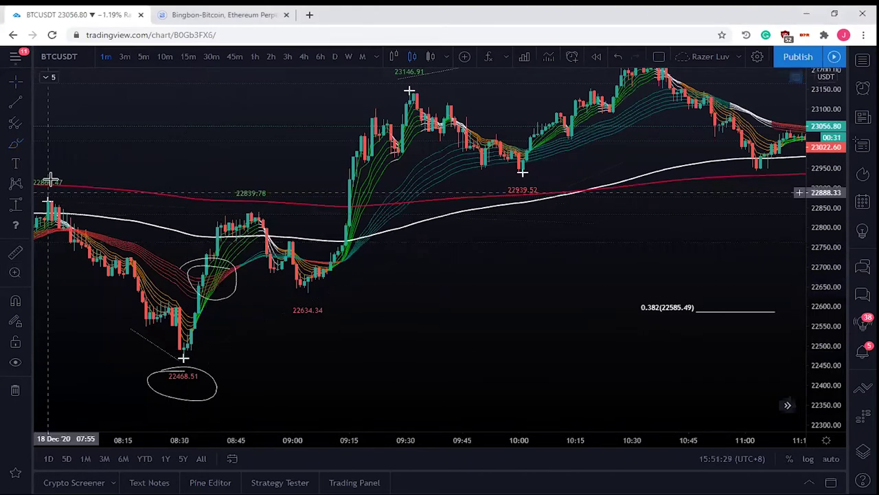
left_click(15, 104)
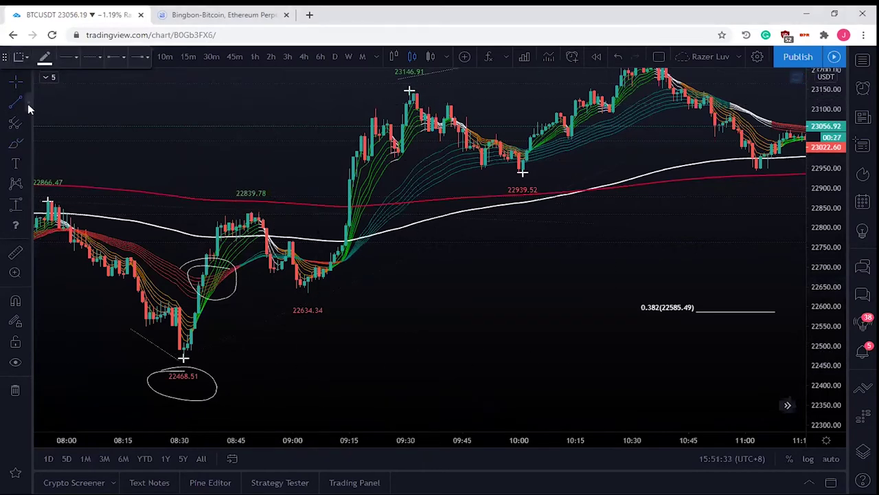
left_click(27, 104)
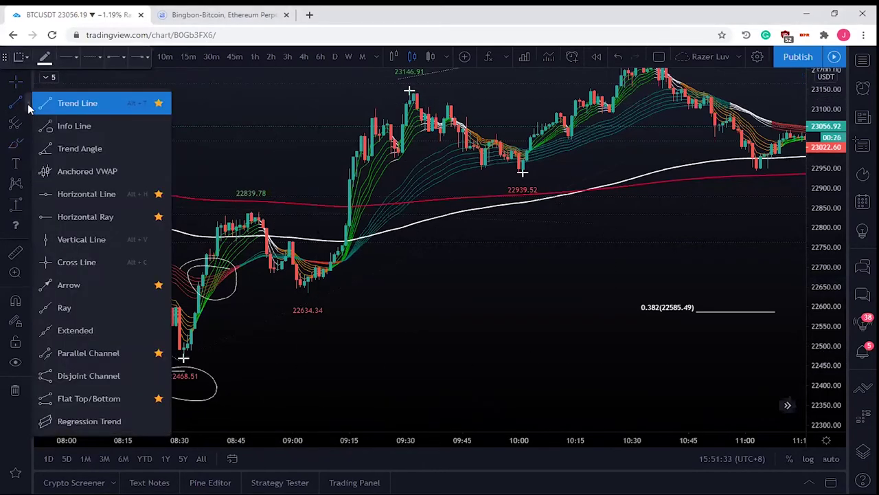
left_click(90, 195)
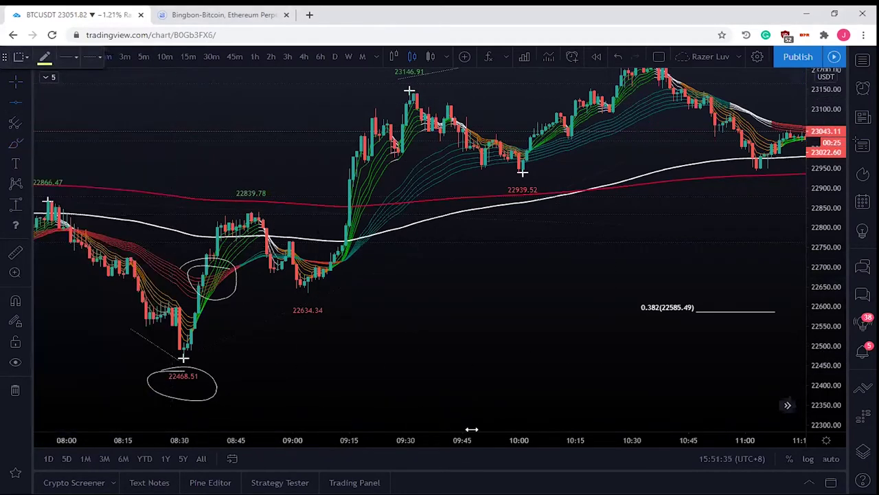
left_click(486, 351)
left_click(515, 314)
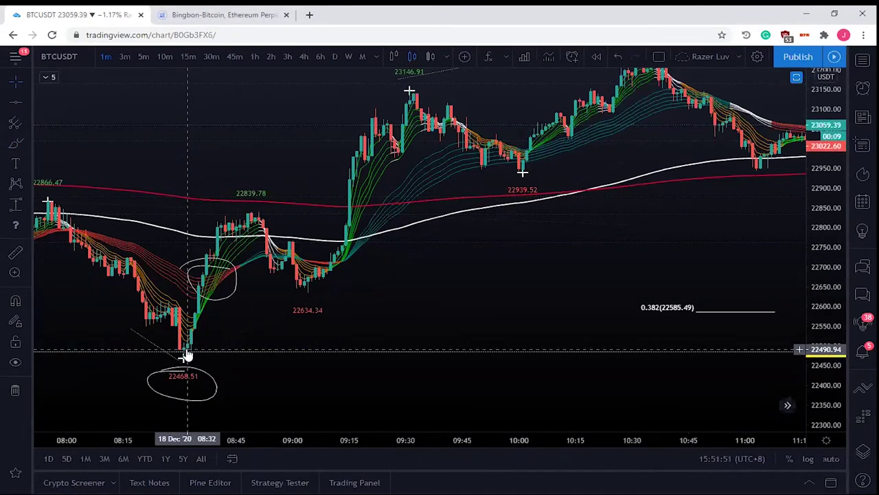
Circle the spot where the rise from the 22468.51 low meets the white moving average with the Brush
left_click(185, 355)
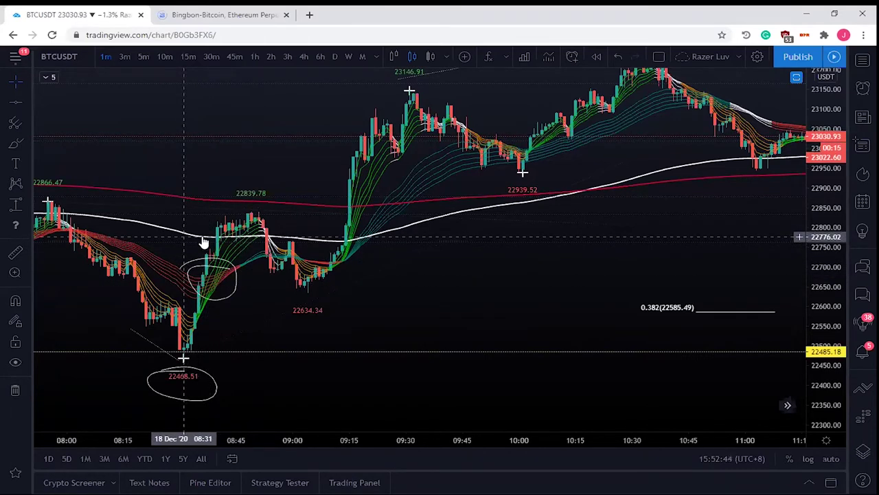
left_click(15, 143)
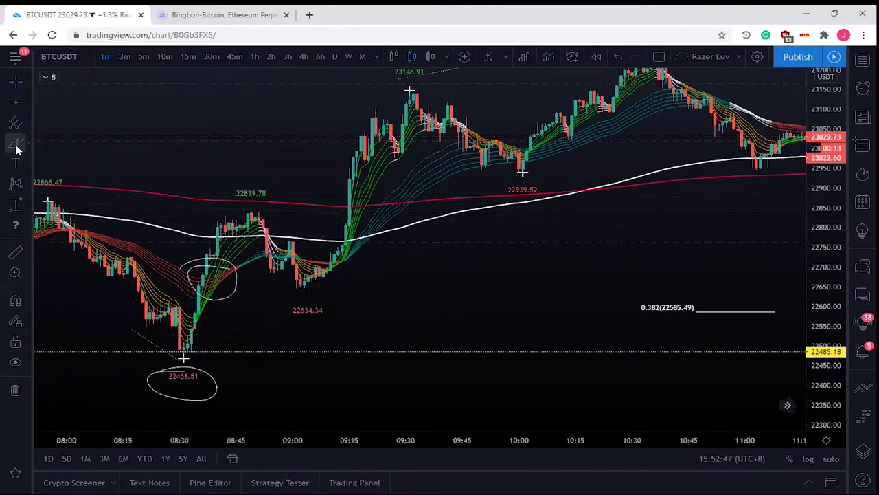
left_click_drag(201, 248, 241, 241)
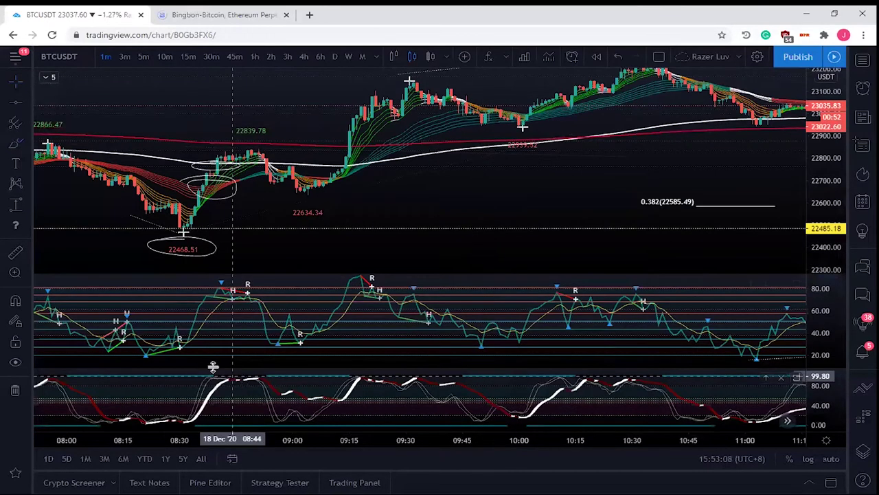
Draw a rectangle around the overbought peak of the lowest oscillator, from 08:34 to 08:58
left_click(25, 163)
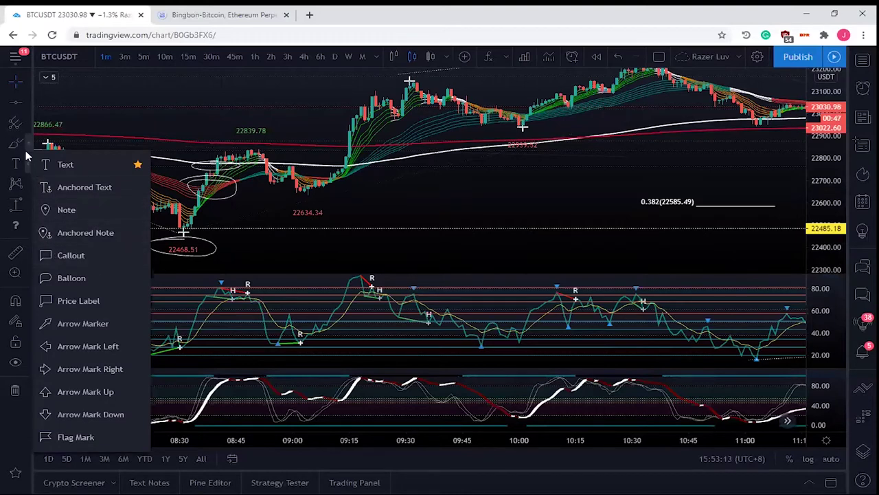
left_click(24, 141)
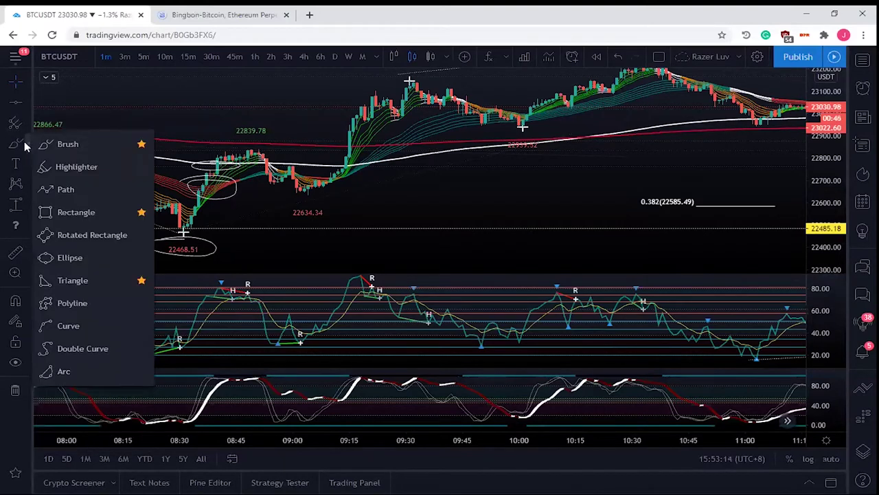
left_click(47, 212)
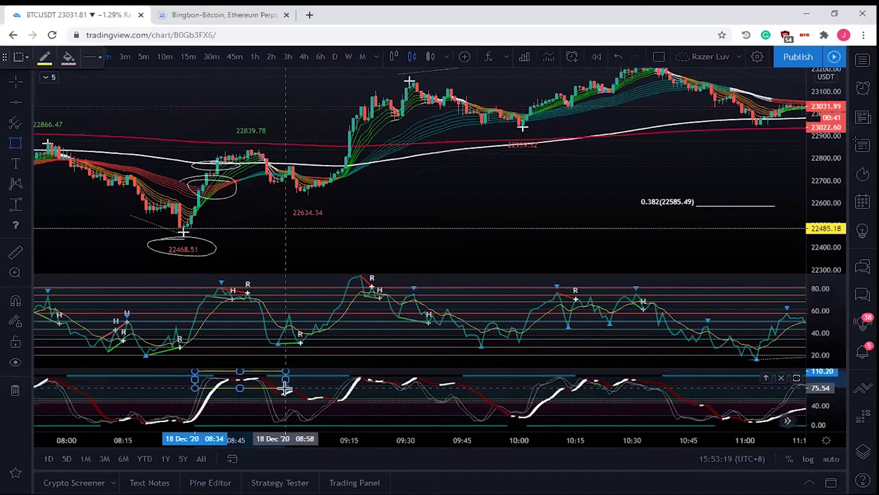
left_click(285, 389)
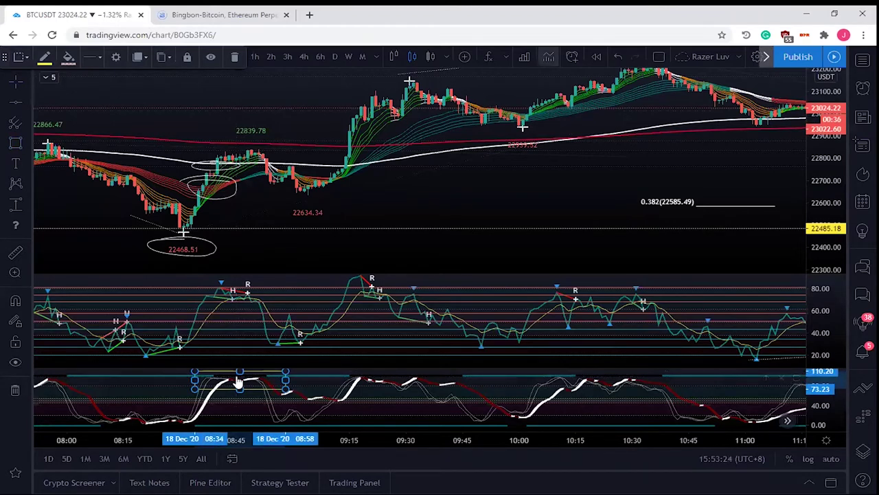
Measure the rise from the 22485.18 horizontal line to the circled white moving-average touch at 22777.46 with Price Range
double_click(261, 216)
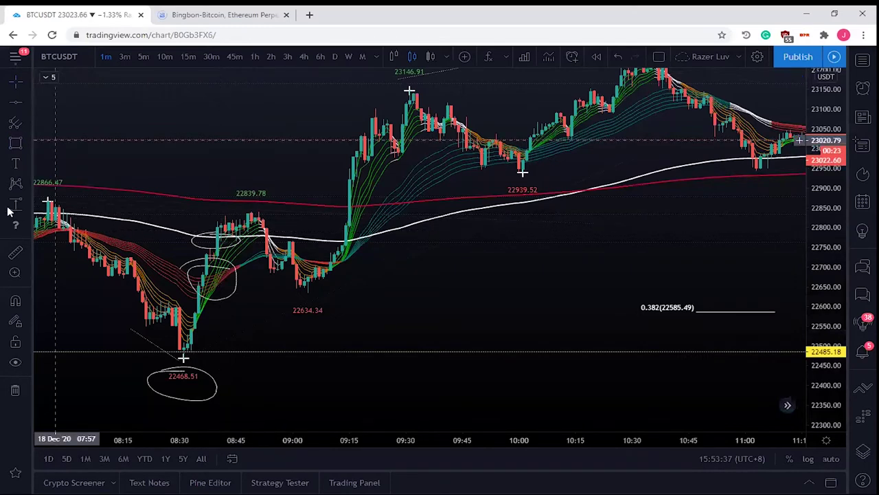
left_click(283, 353)
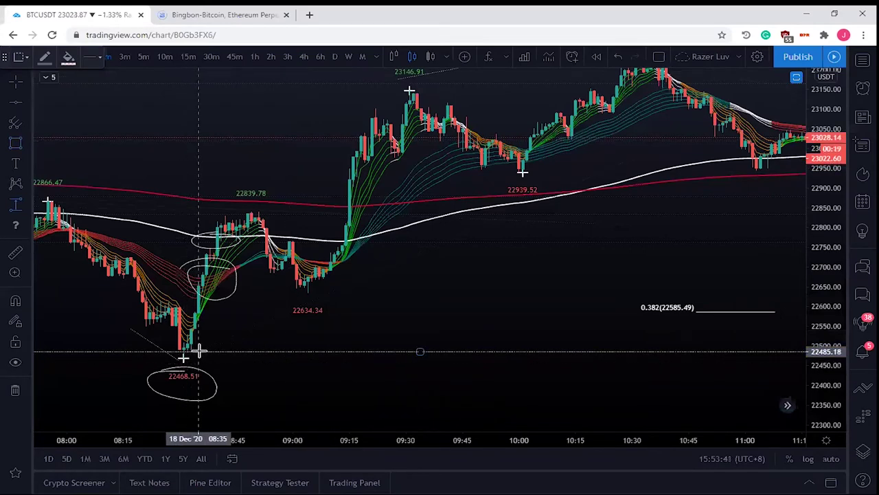
mouse_move(199, 351)
left_mouse_down()
mouse_move(206, 240)
mouse_move(218, 235)
left_mouse_up()
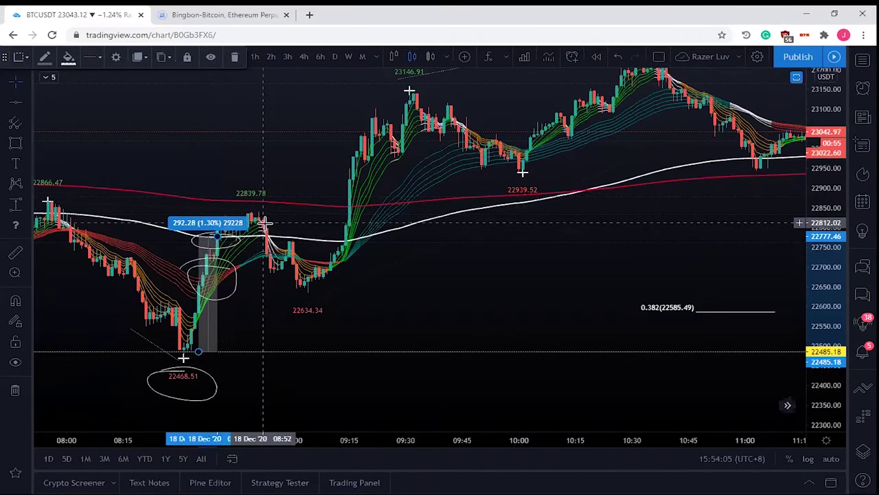
left_click(232, 240)
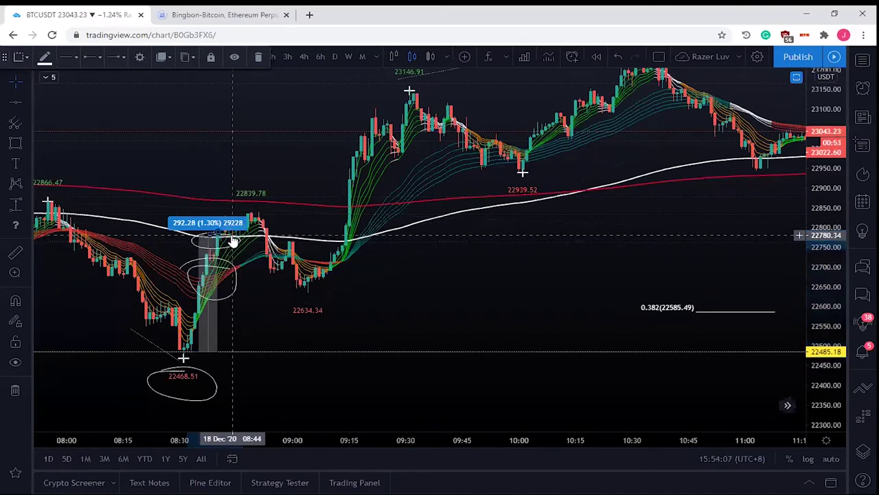
double_click(412, 281)
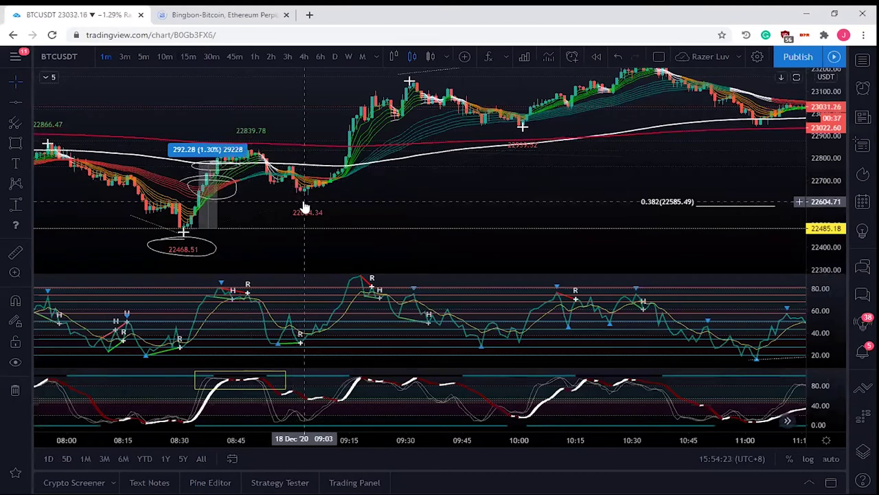
left_click(28, 104)
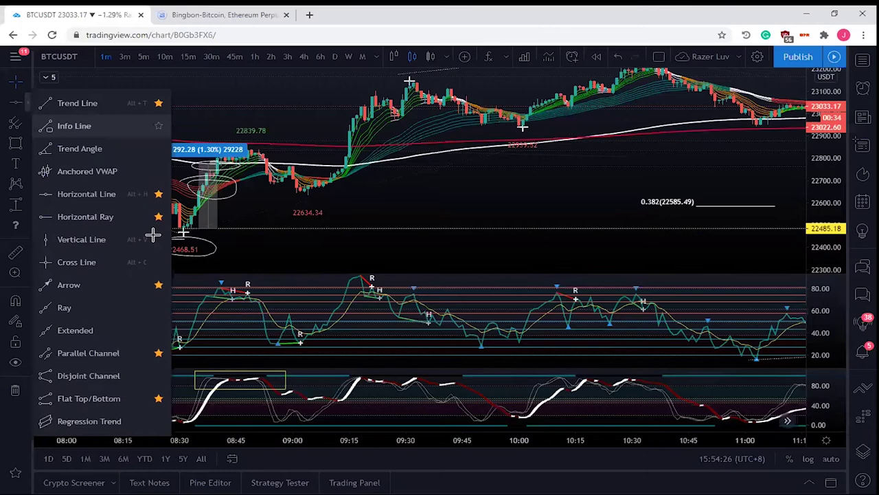
left_click(75, 125)
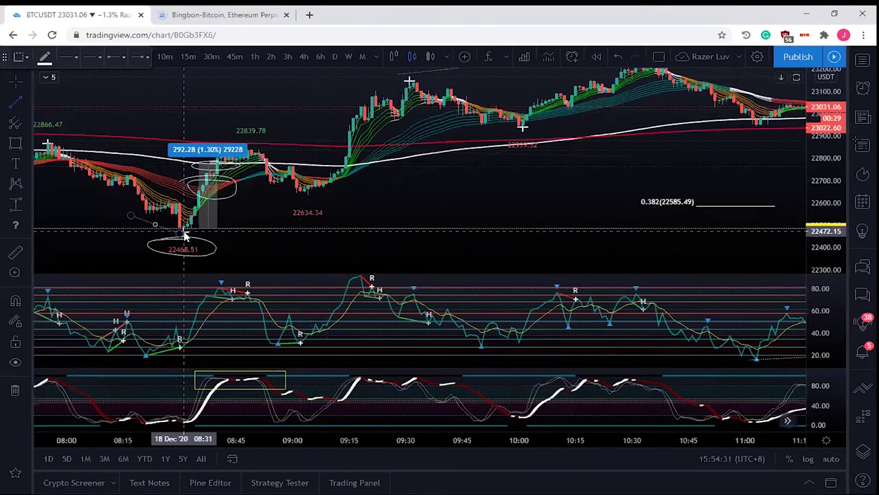
key("Escape")
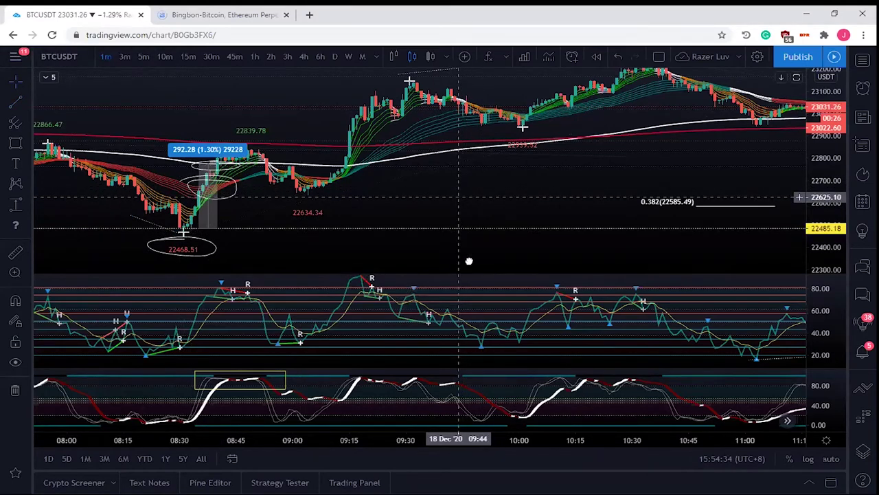
Draw a trend line rising from the 22321.36 low at 04:41 to 22791.86 at 09:50
left_click_drag(604, 169, 603, 169)
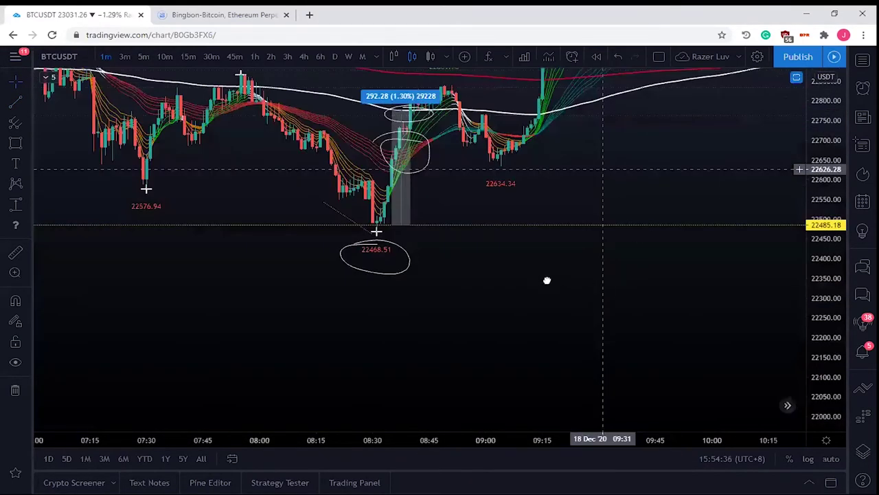
scroll(527, 268, "down", 3)
scroll(525, 268, "down", 2)
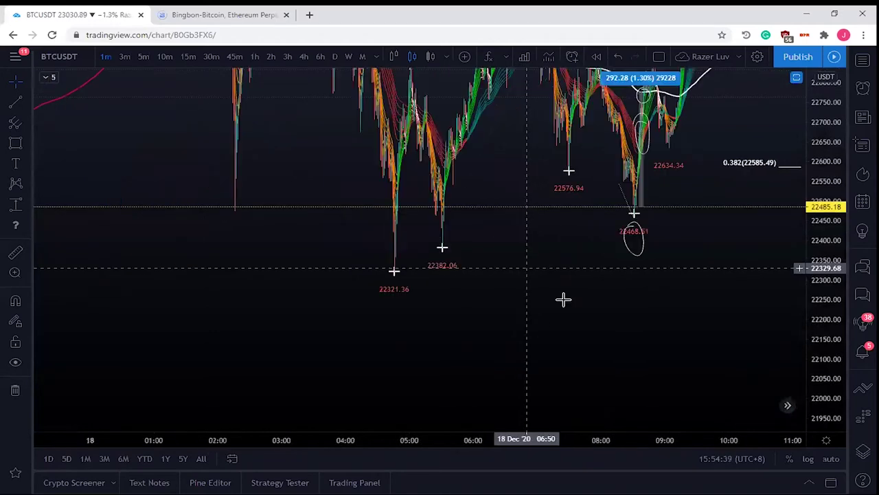
left_click_drag(446, 321, 277, 352)
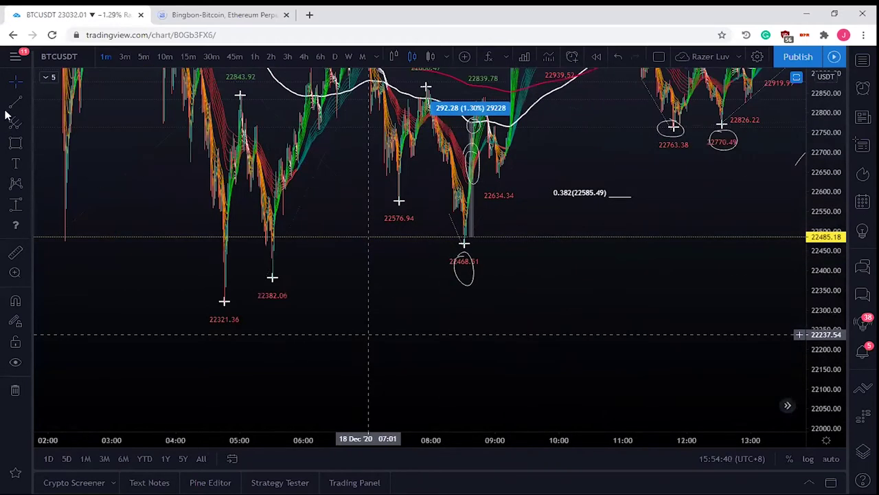
left_click_drag(221, 296, 130, 313)
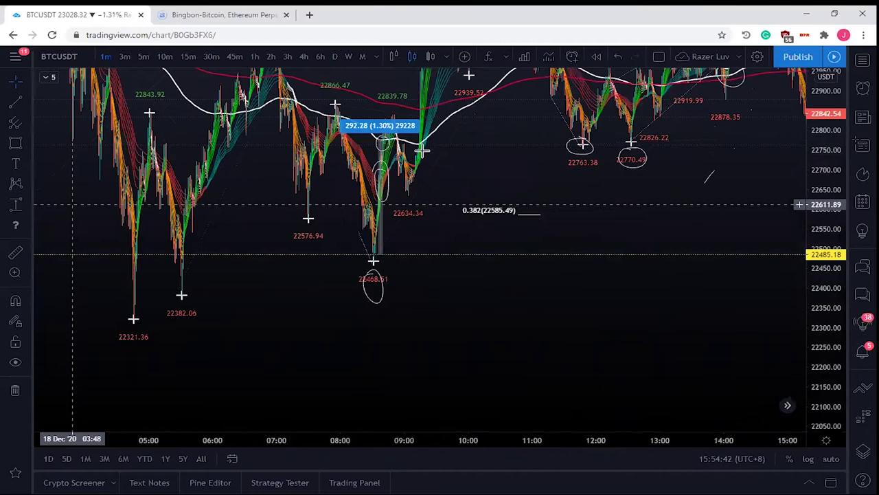
left_click(457, 133)
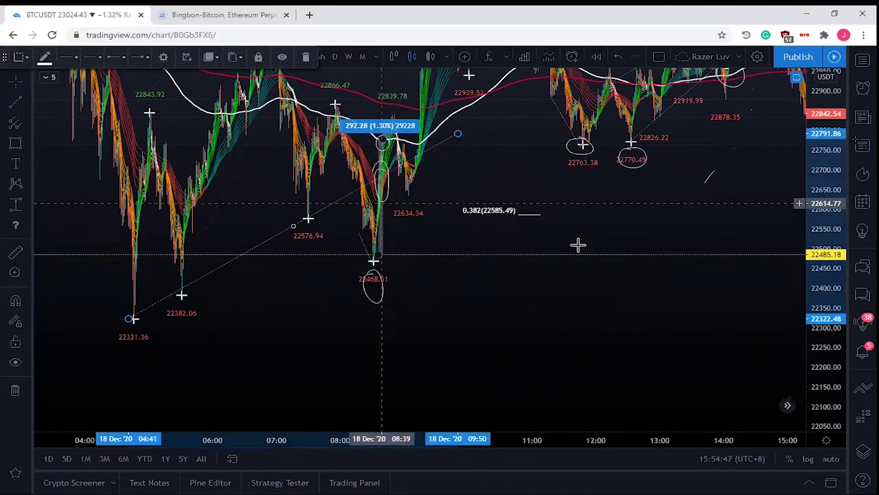
Delete the Price Range measurement and the two brush circles on the rise above the 22468.51 low
double_click(443, 296)
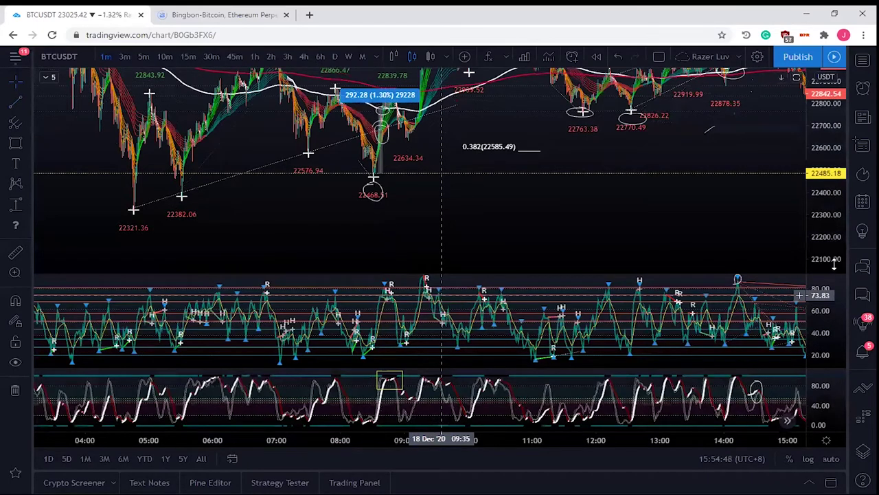
double_click(577, 294)
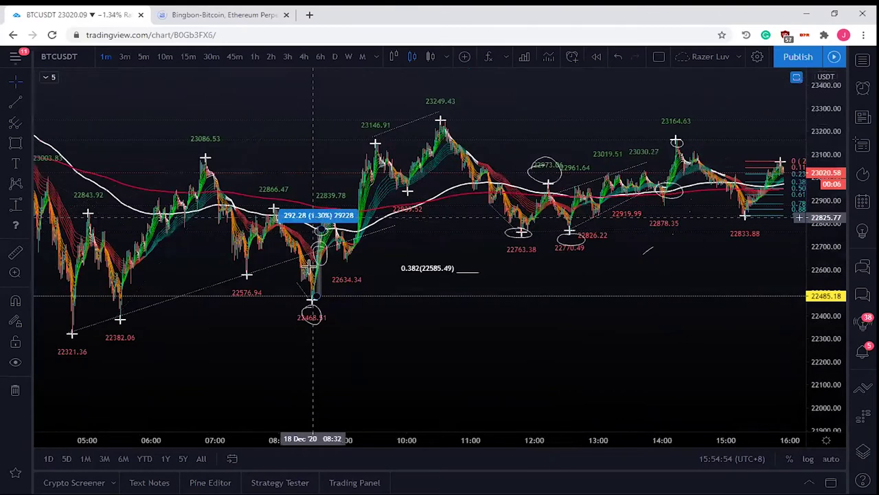
left_click(321, 239)
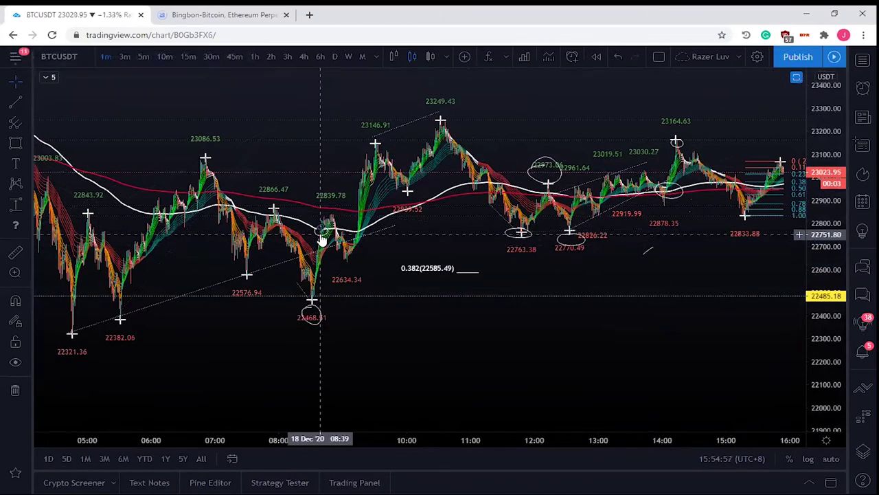
key("Delete")
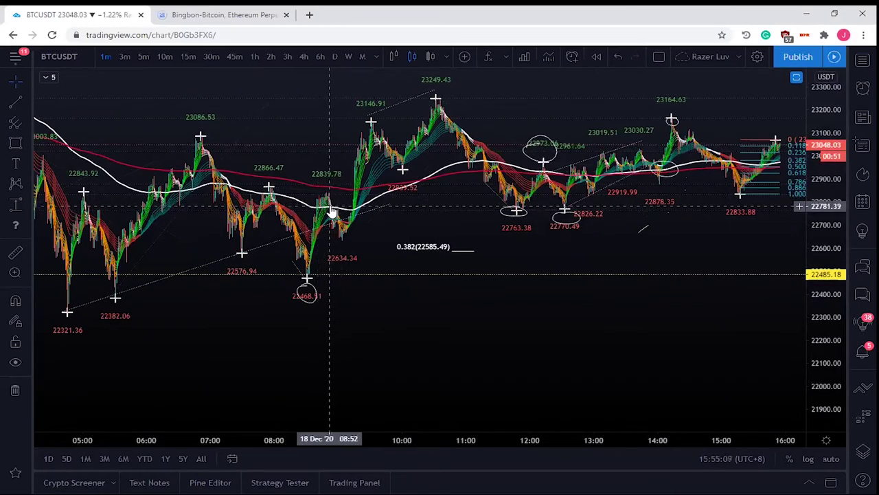
Extend the yellow rectangle on the lowest oscillator to 10:33 and down to 45.51
scroll(331, 210, "up", 1)
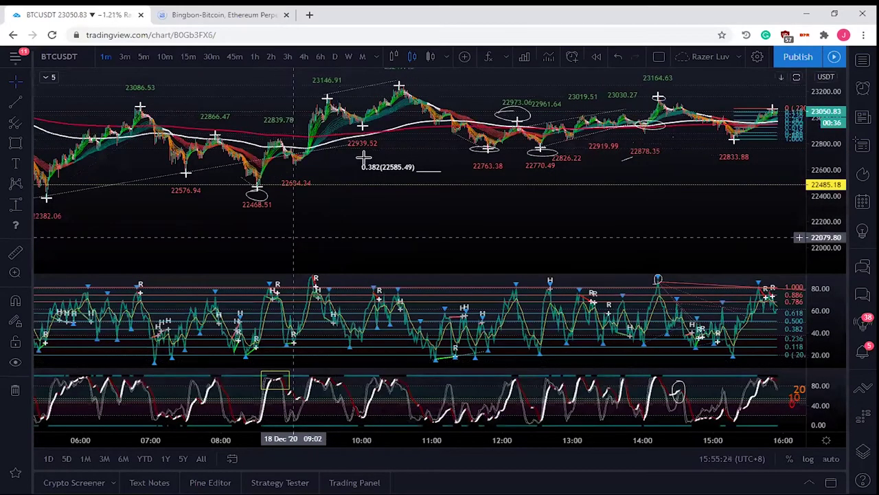
left_click_drag(357, 200, 369, 251)
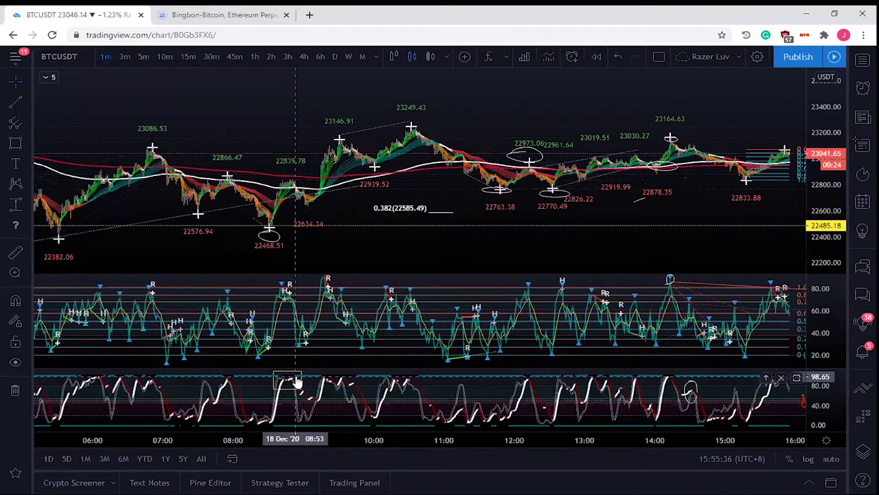
scroll(284, 338, "up", 1)
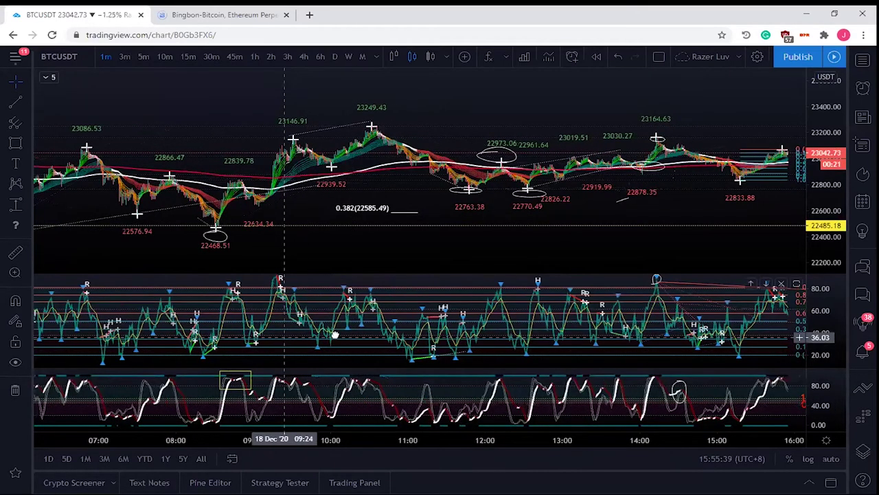
left_click_drag(336, 334, 375, 330)
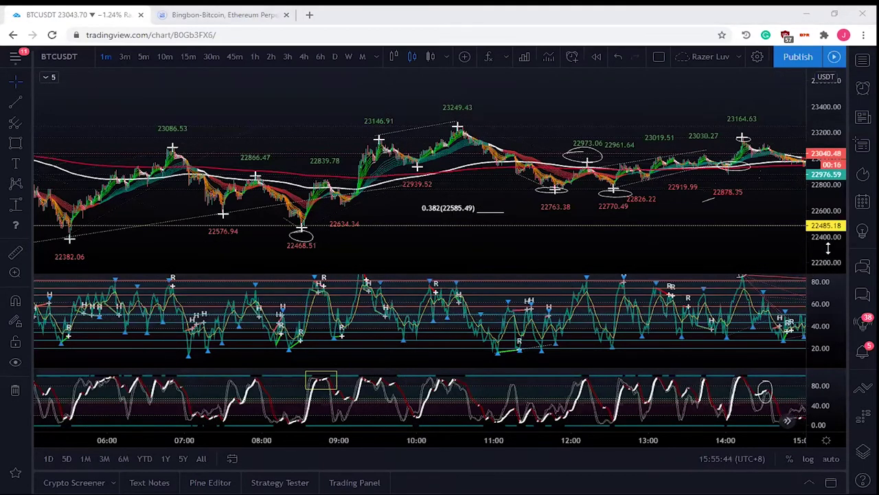
left_click_drag(828, 249, 828, 265)
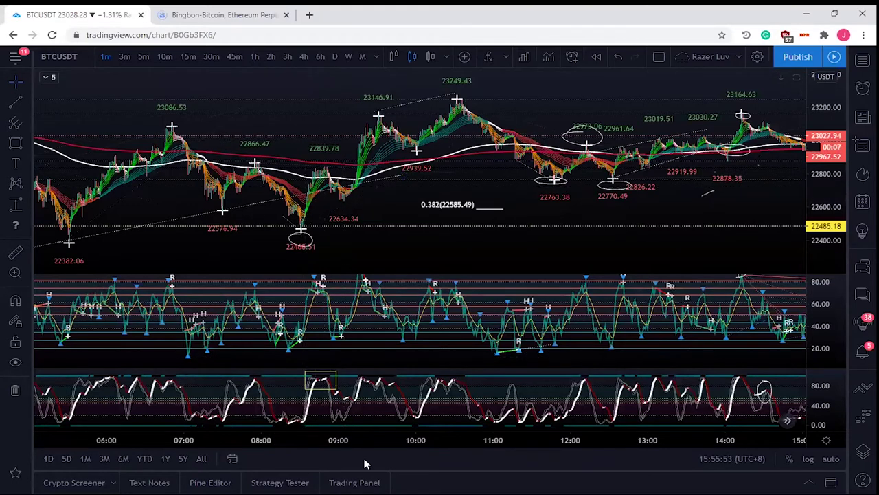
left_click(338, 387)
mouse_move(336, 388)
left_mouse_down()
mouse_move(371, 402)
mouse_move(458, 402)
left_mouse_up()
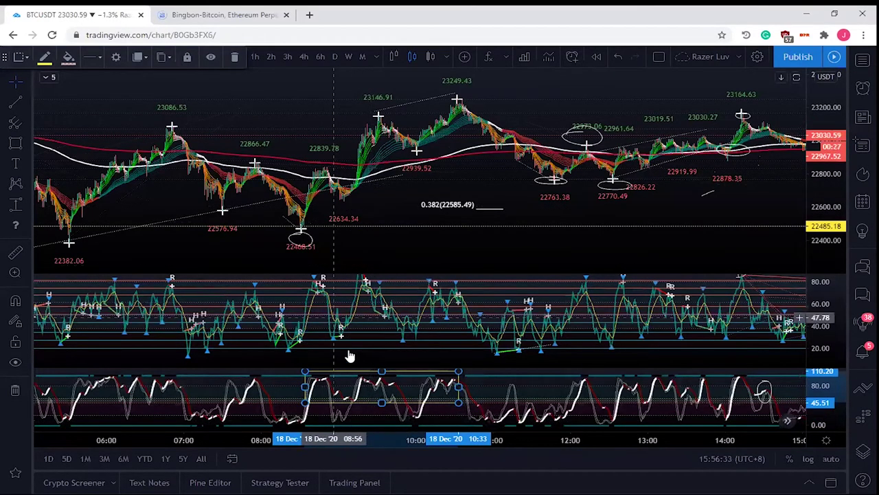
Draw short trend lines around 09:00: one falling beneath the price lows and one rising beneath the lows of each of the two oscillators
left_click(15, 102)
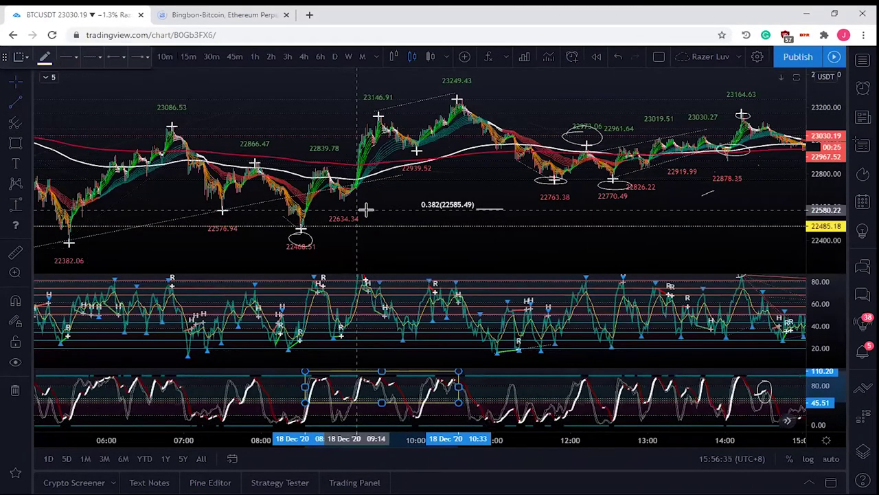
left_click(325, 194)
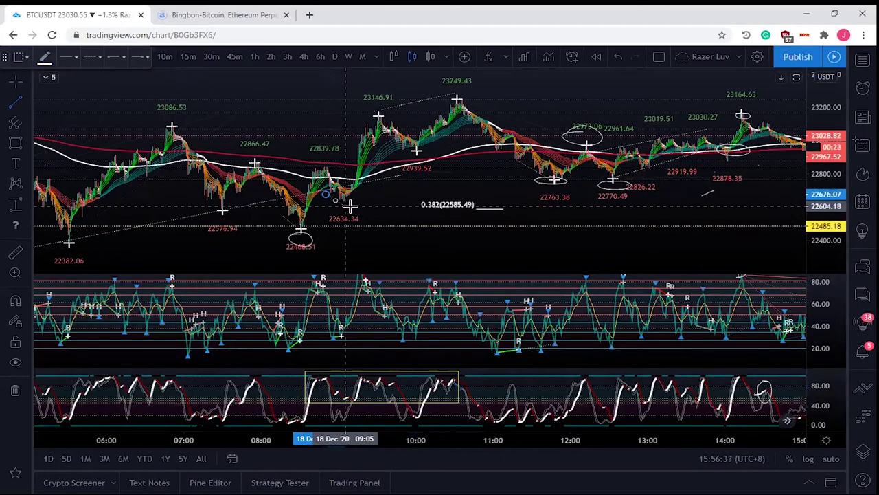
left_click(350, 206)
left_click(14, 105)
left_click(329, 347)
left_click(363, 335)
left_click(14, 103)
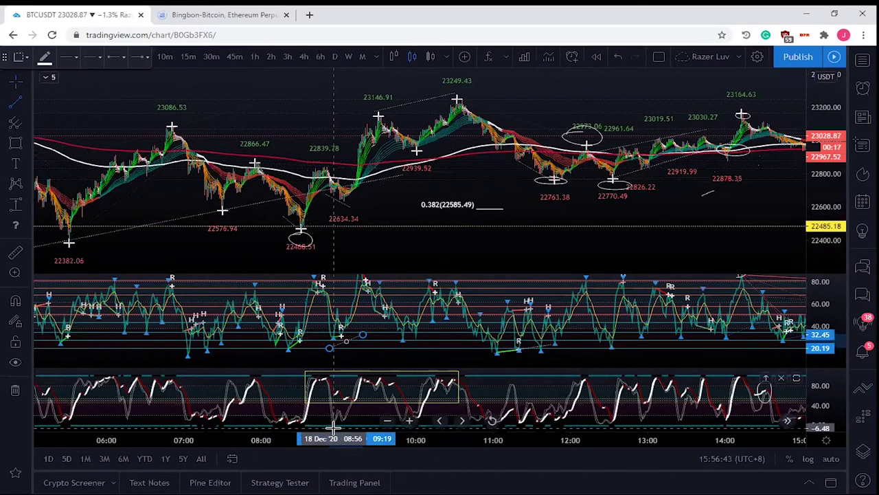
left_click(354, 418)
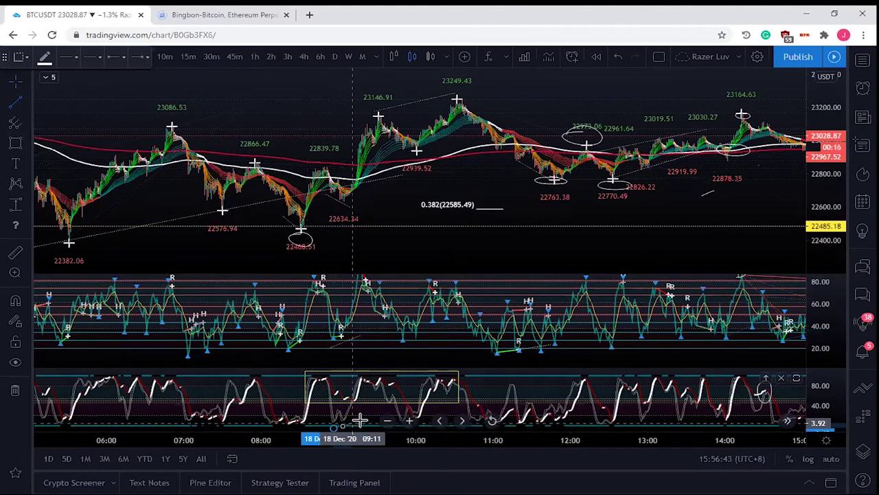
left_click(391, 353)
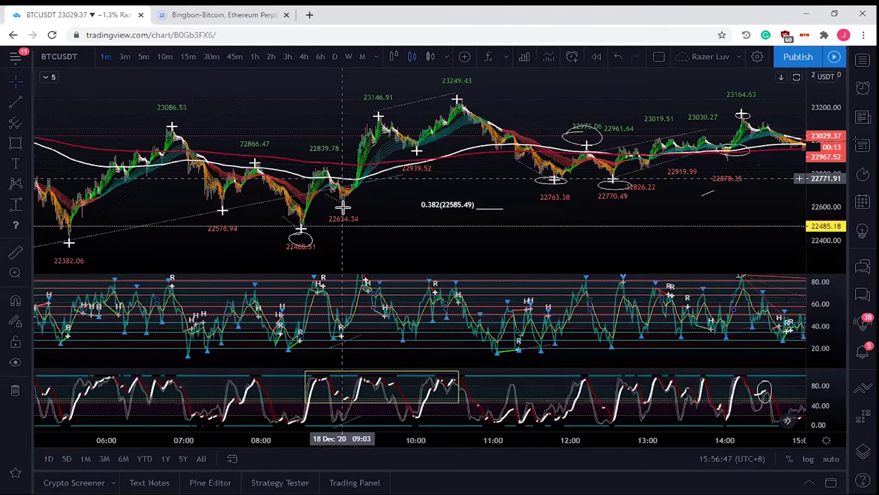
left_click(30, 143)
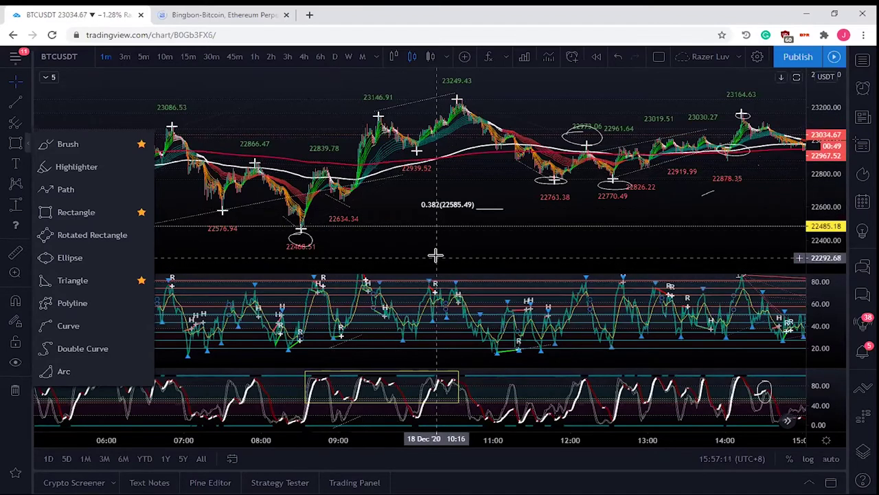
left_click(388, 165)
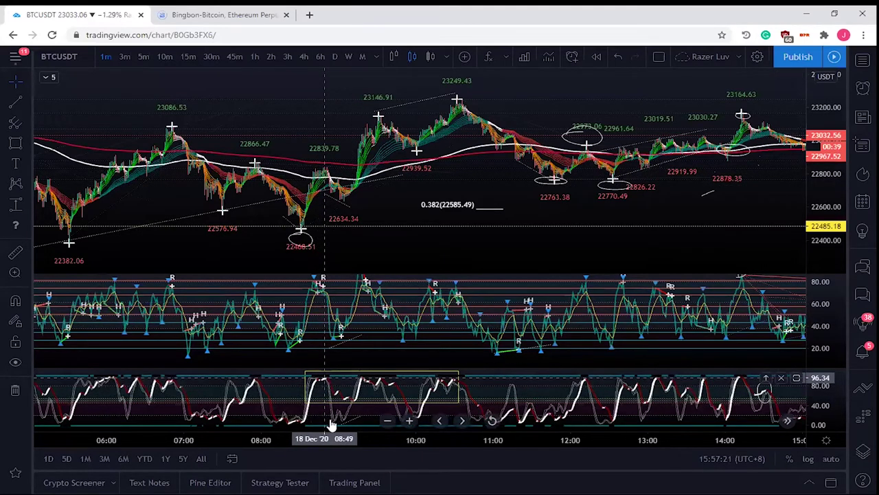
scroll(323, 294, "up", 1)
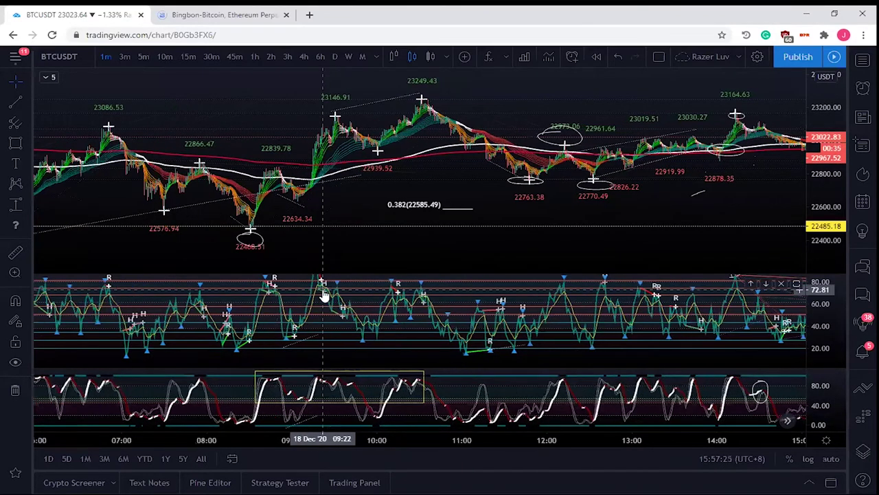
scroll(358, 335, "up", 1)
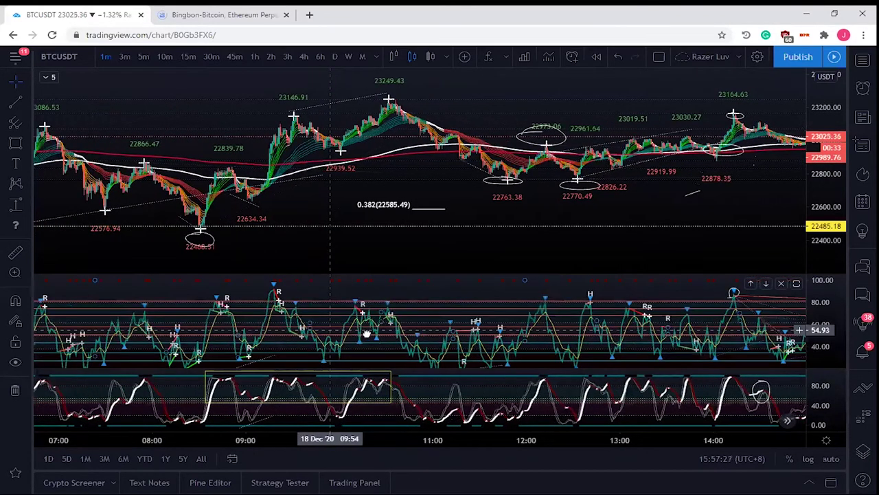
left_click_drag(232, 313, 388, 310)
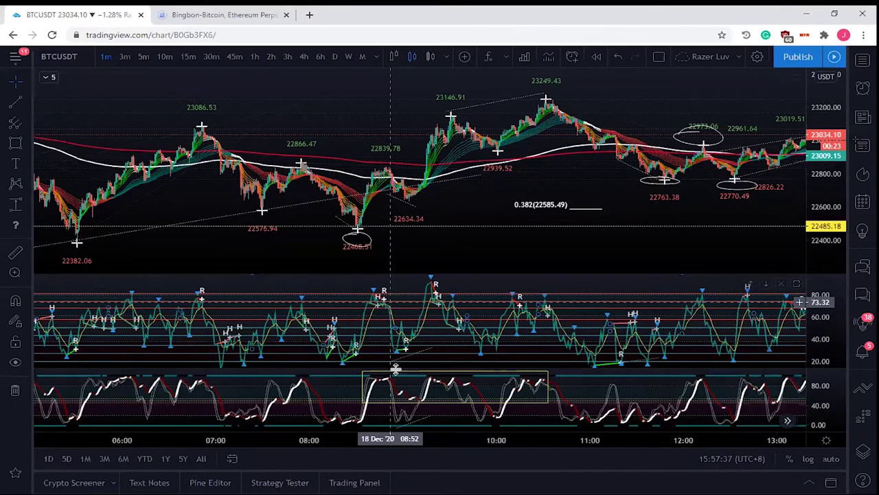
left_click_drag(426, 251, 416, 240)
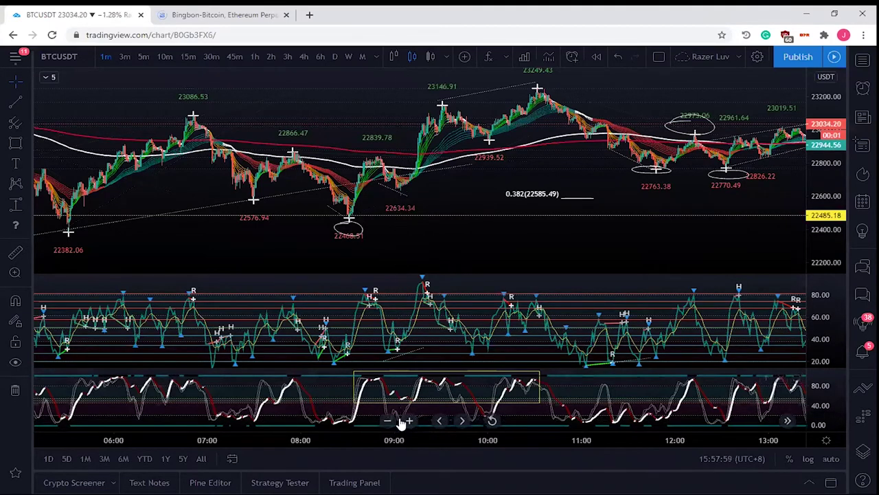
Draw a rectangle around the fast lines' double bottom on the lowest oscillator, from 08:40 to 09:26 between 5.31 and 15.43
double_click(433, 390)
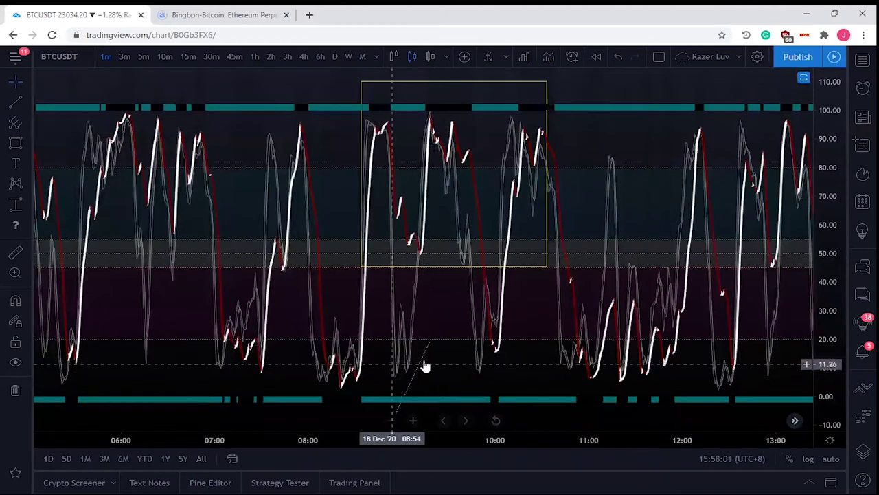
left_click(16, 142)
mouse_move(371, 353)
left_mouse_down()
mouse_move(446, 373)
mouse_move(444, 389)
mouse_move(442, 381)
left_mouse_up()
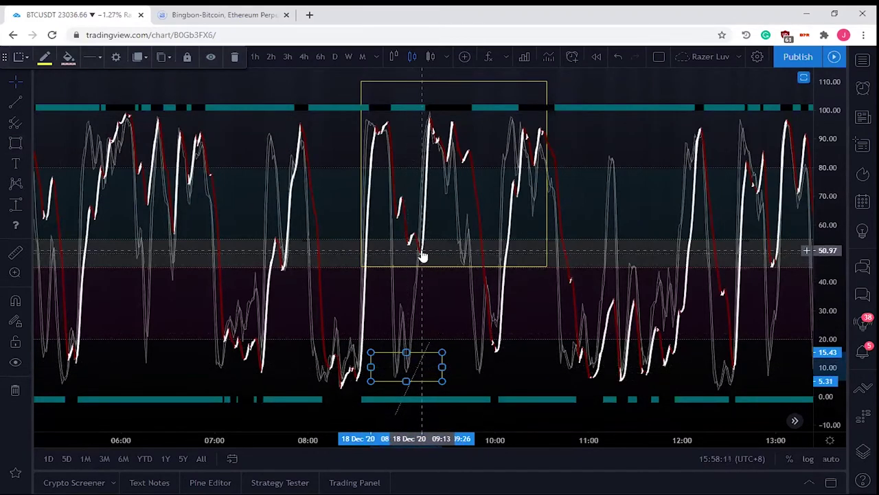
scroll(419, 254, "up", 1)
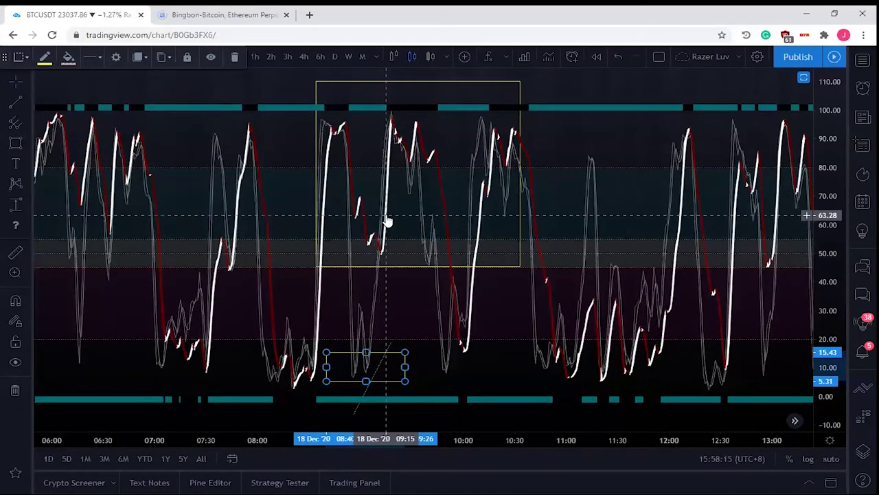
left_click(426, 322)
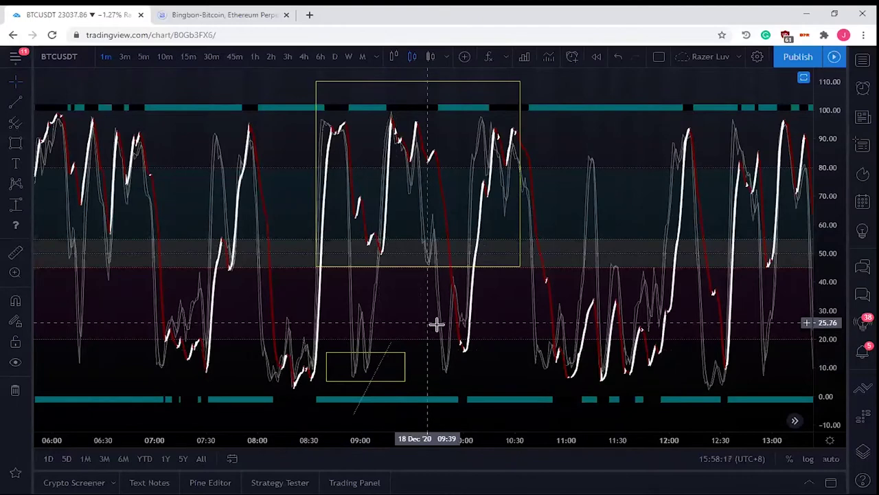
double_click(562, 89)
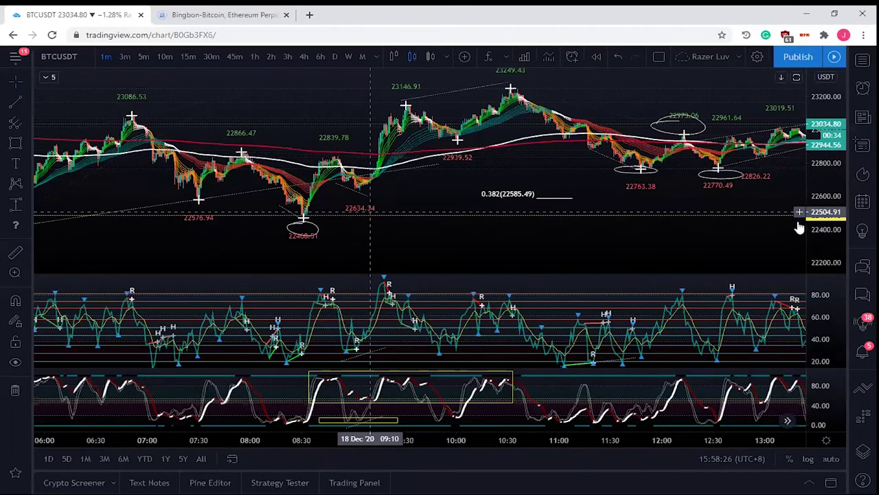
Circle the price candles just after the 22634.34 low, around 09:08 to 09:15, with the brush
left_click_drag(830, 243, 833, 219)
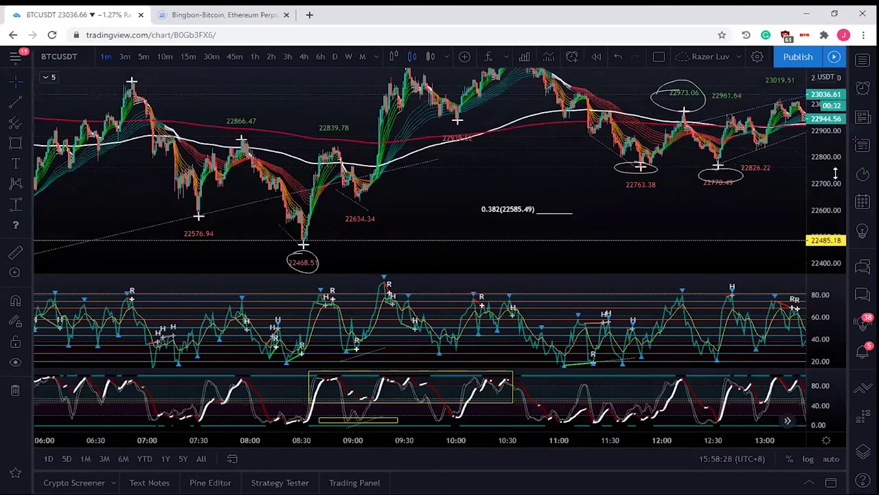
left_click_drag(835, 174, 514, 151)
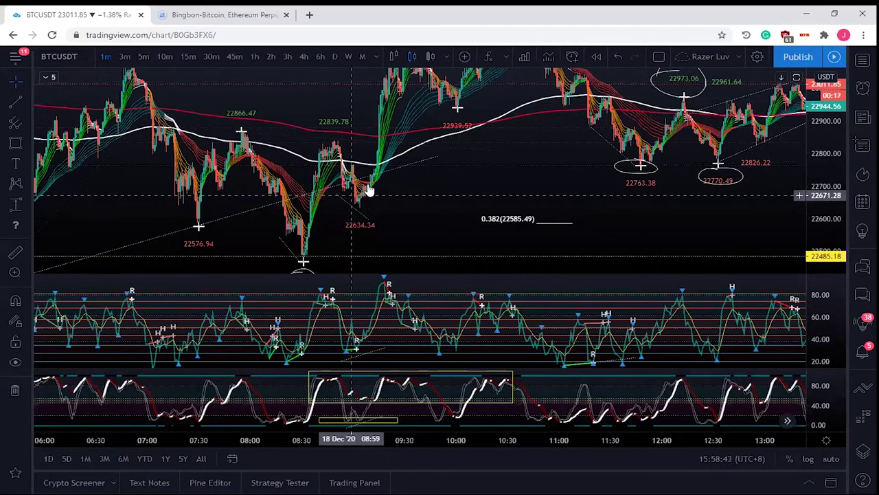
left_click(28, 162)
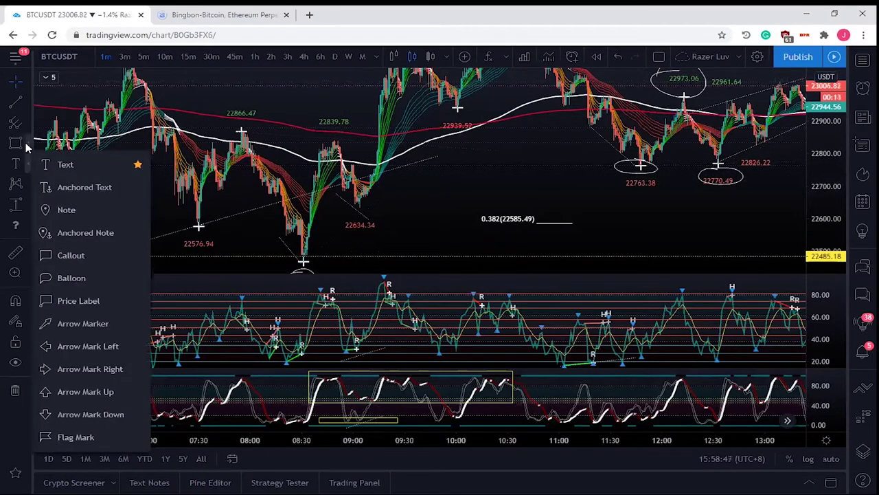
left_click(26, 145)
left_click(41, 145)
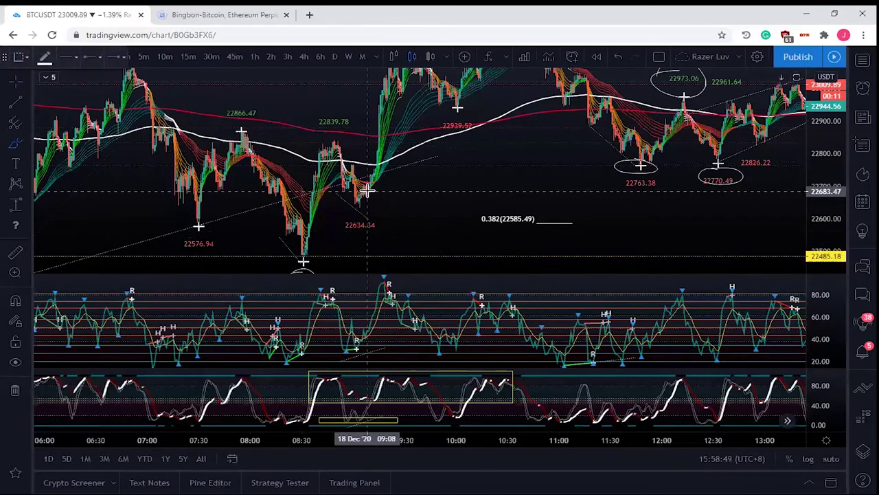
mouse_move(364, 177)
left_mouse_down()
mouse_move(363, 203)
mouse_move(385, 198)
mouse_move(393, 182)
mouse_move(371, 173)
left_mouse_up()
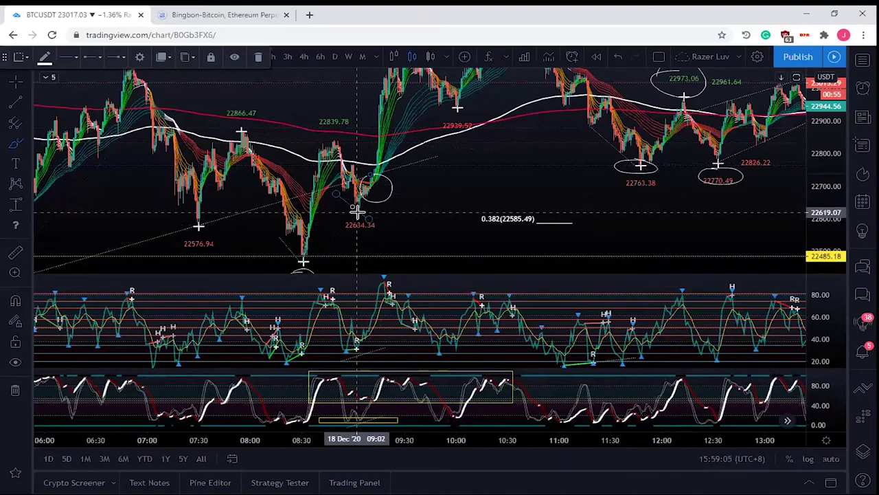
Measure the rise from the circled candles near 22649.88 up to the 23146.91 high with Price Range, and remove the measurement
left_click_drag(828, 160, 828, 206)
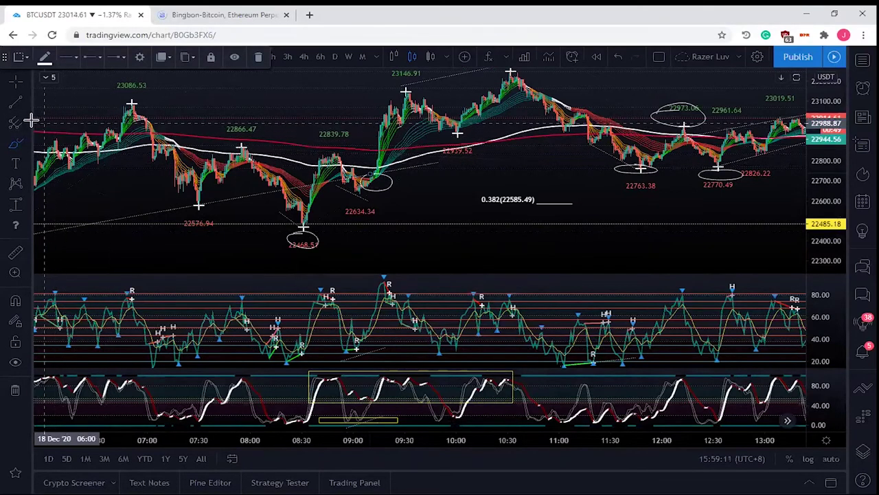
left_click(28, 148)
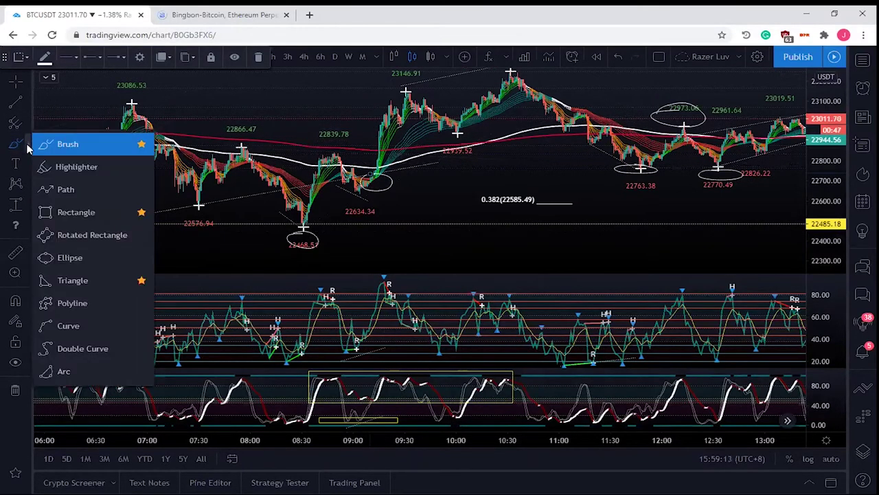
left_click(27, 148)
left_click(29, 205)
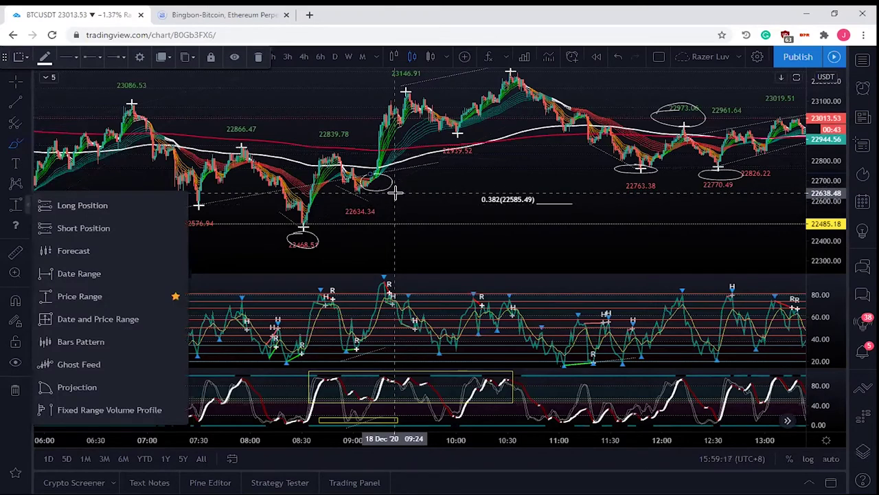
left_click(395, 193)
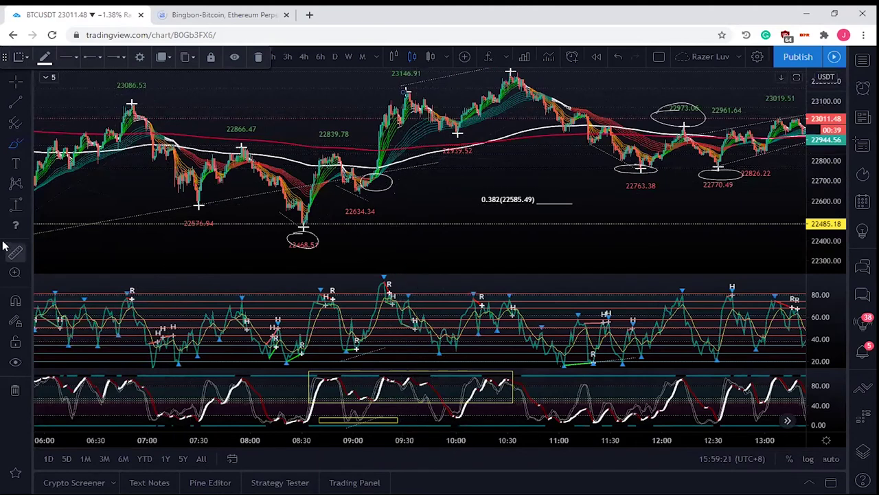
left_click(16, 204)
left_click(418, 190)
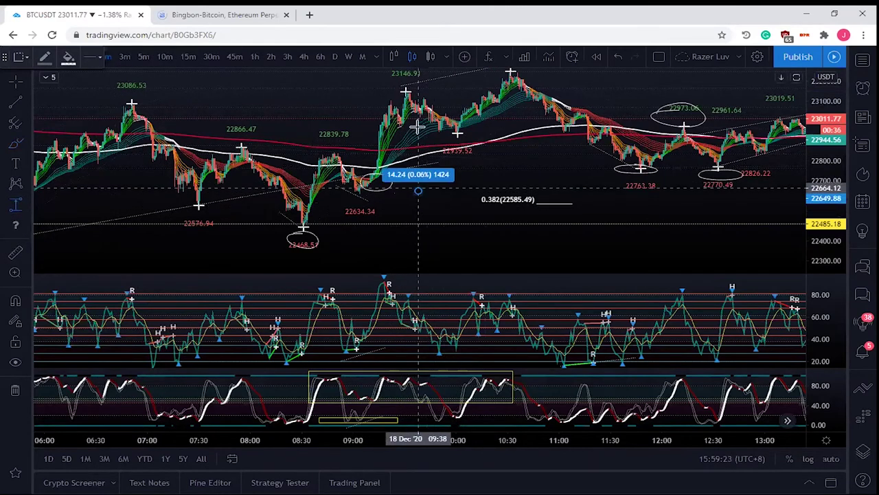
left_click(419, 90)
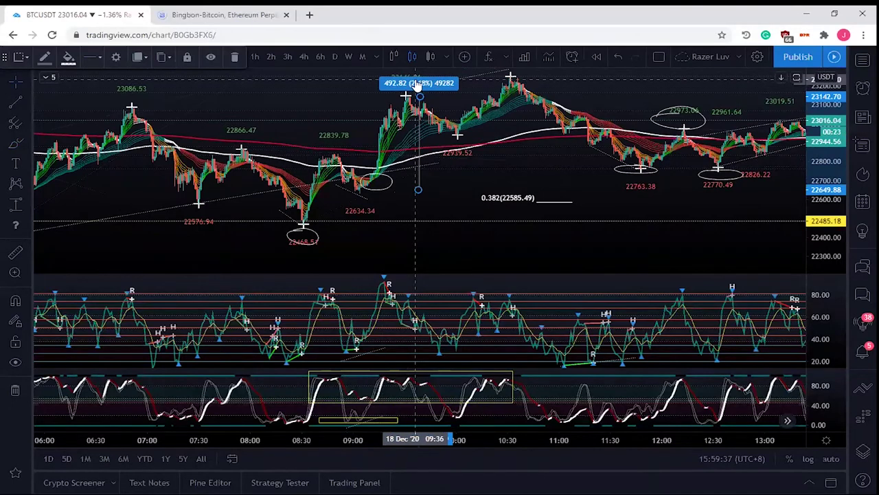
left_click(398, 77)
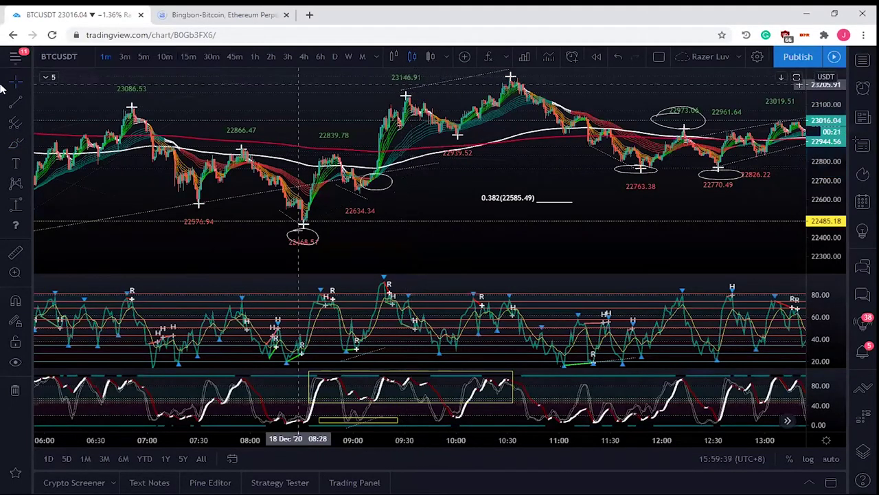
Brush circles around the 23146.91 high label and the moving-average crossover near 10:20, plus a short rising stroke below 10:45
left_click(11, 145)
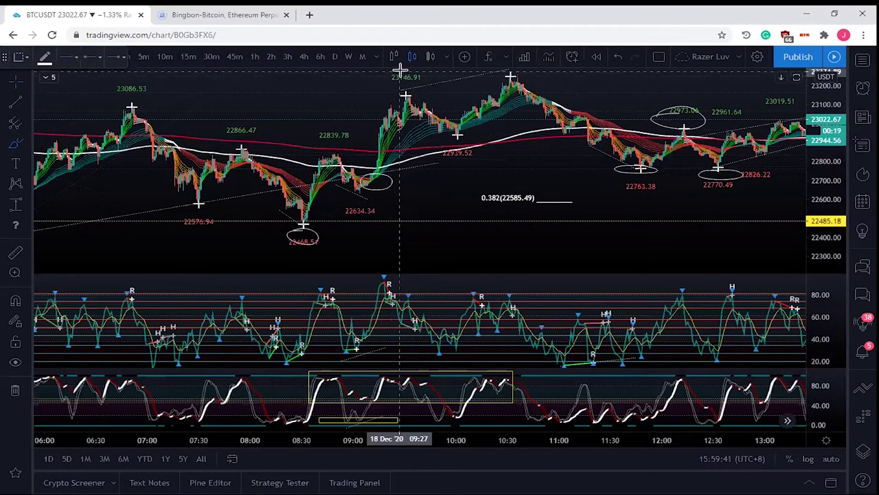
mouse_move(383, 88)
left_mouse_down()
mouse_move(421, 87)
mouse_move(427, 72)
mouse_move(395, 71)
left_mouse_up()
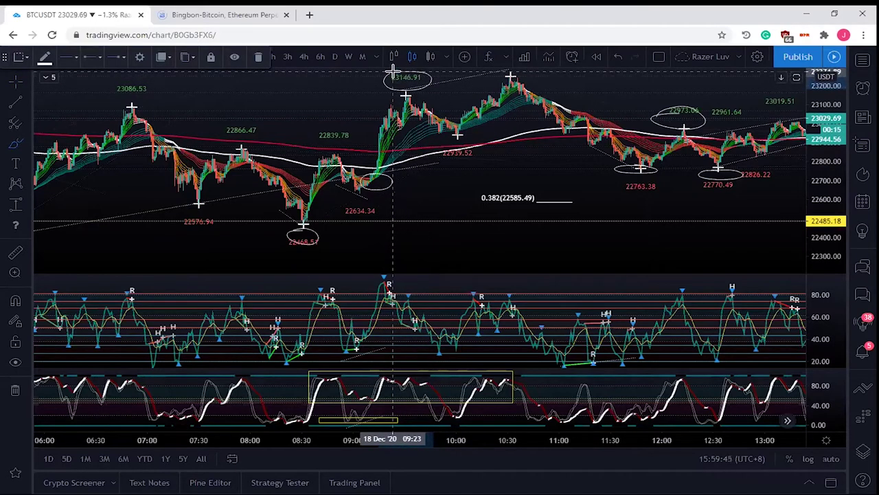
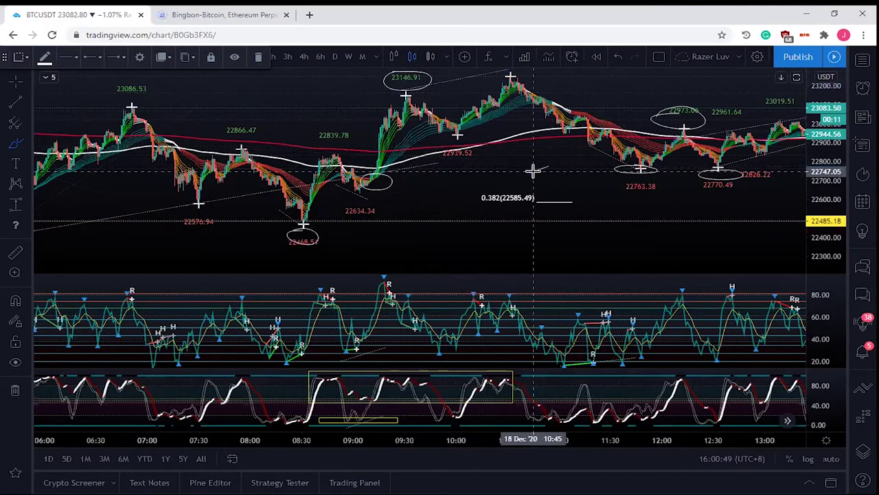
left_click(533, 172)
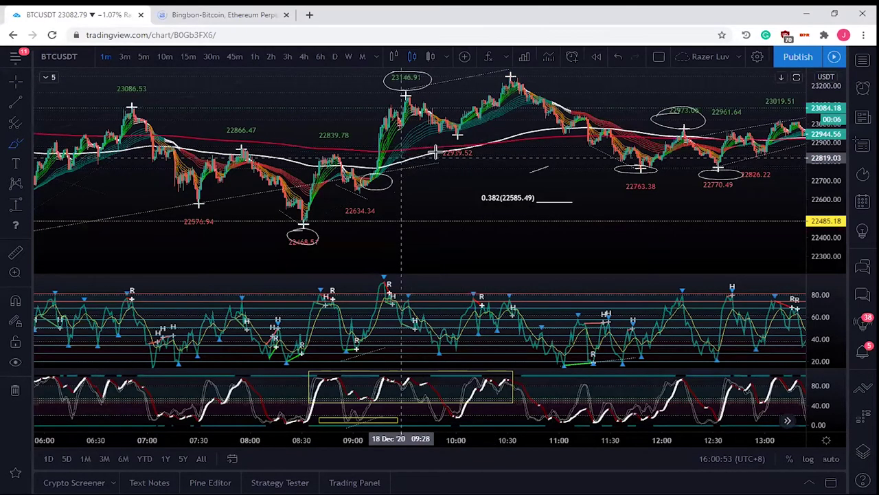
left_click(20, 148)
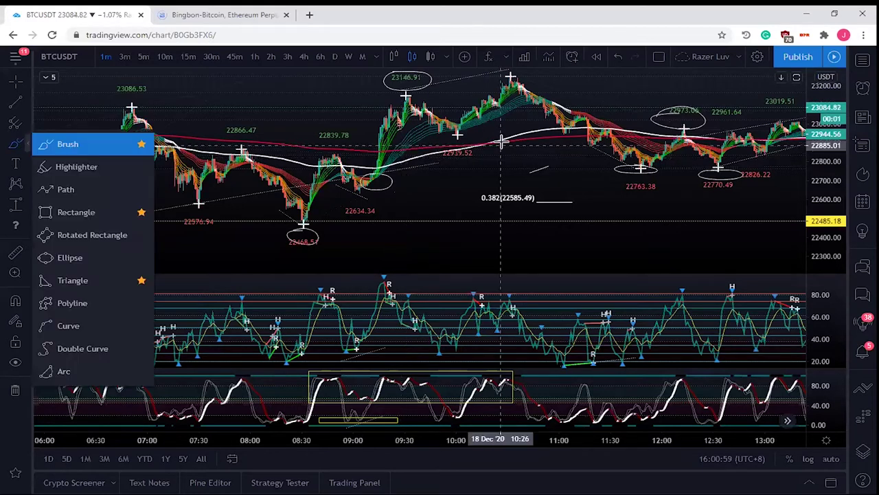
mouse_move(484, 135)
left_mouse_down()
mouse_move(472, 143)
mouse_move(481, 156)
mouse_move(508, 155)
mouse_move(512, 146)
left_mouse_up()
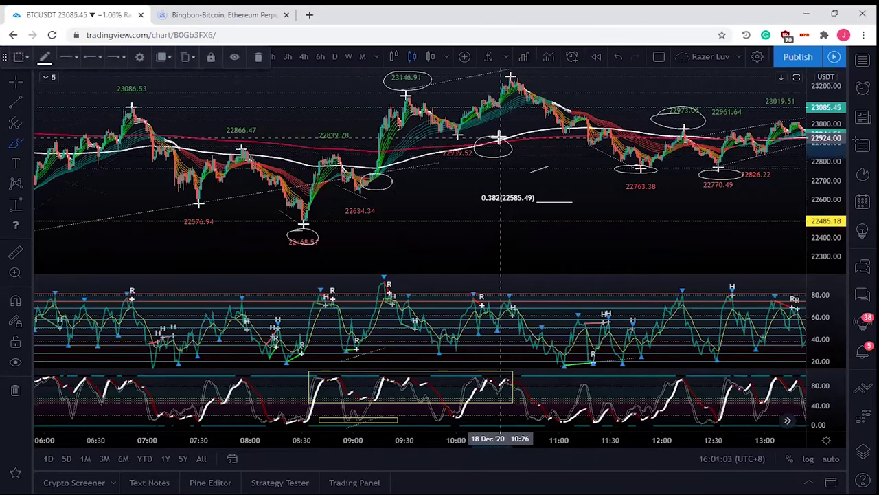
Draw a long shallow rising brush stroke beneath the 22763.38 and 22770.49 lows, and delete the stray brush dot on it
scroll(673, 208, "down", 1)
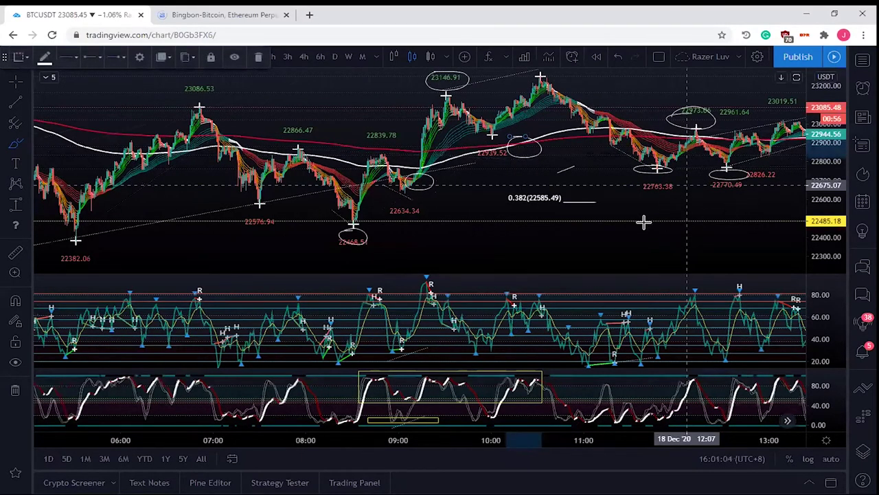
scroll(643, 221, "down", 1)
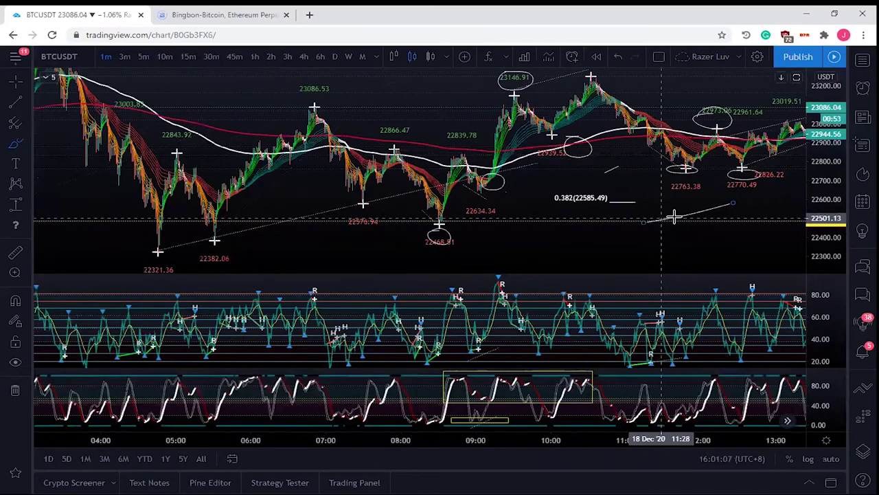
left_click(677, 216)
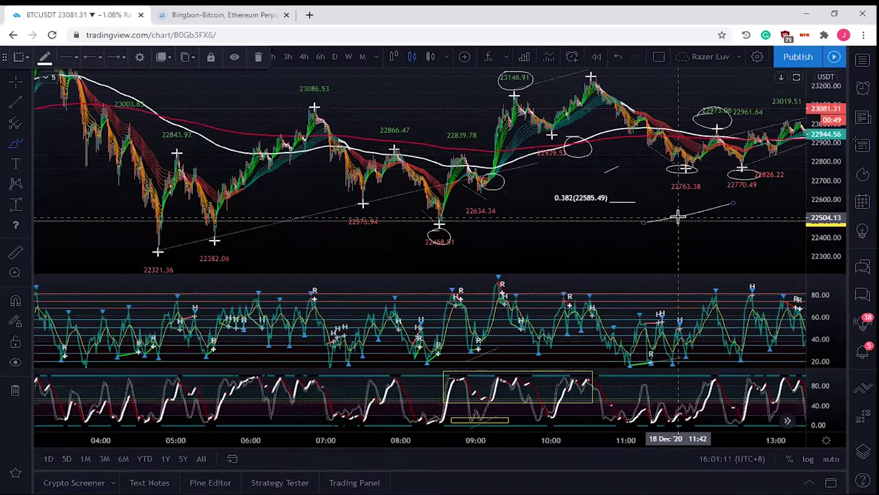
left_click(677, 210)
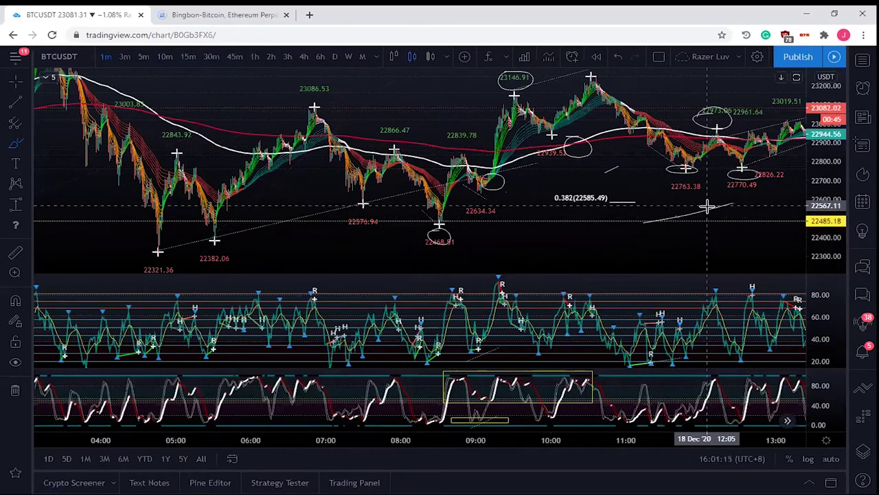
left_click(709, 209)
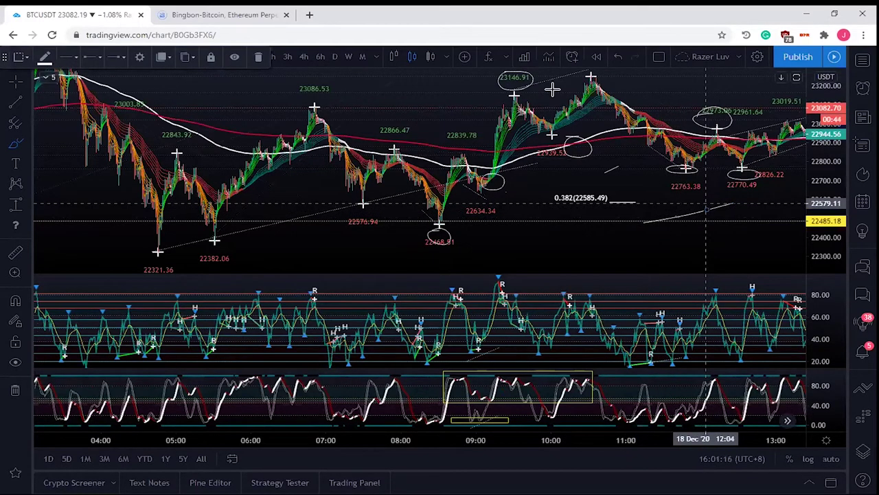
left_click(258, 59)
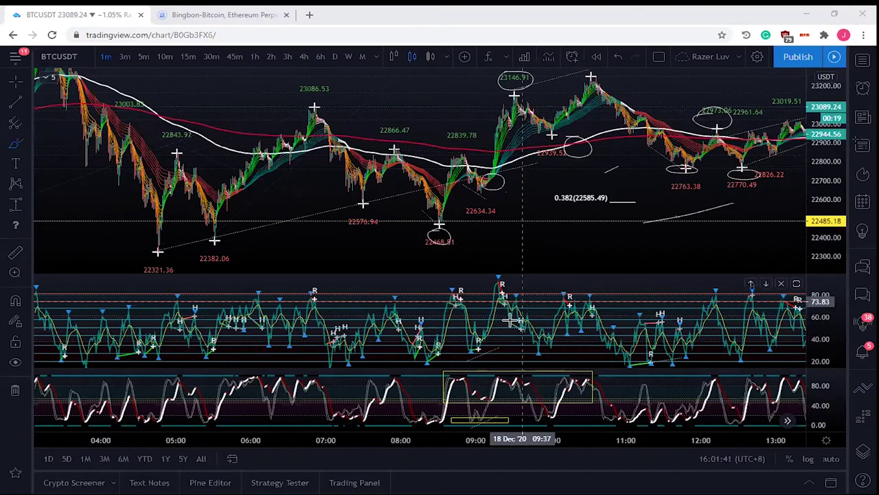
Maximize the middle oscillator, examine its peaks and divergence marks between 11:30 and 13:40, and restore the full chart layout
left_click(566, 298)
double_click(532, 290)
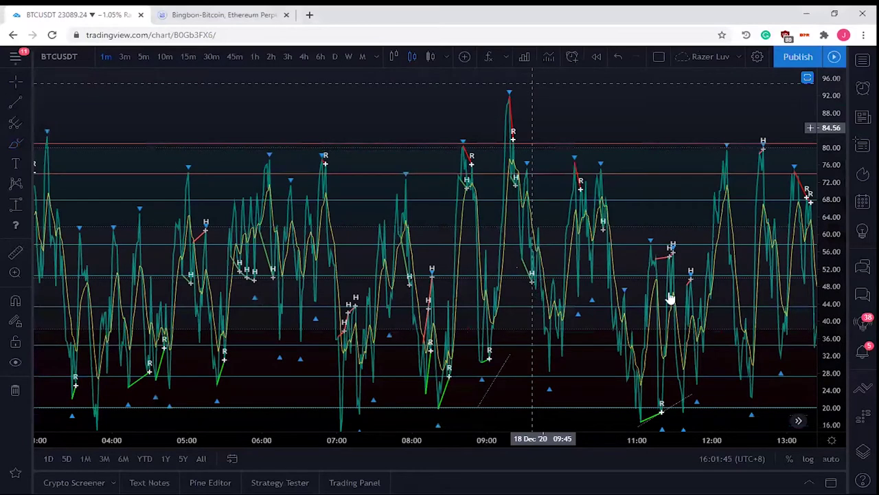
scroll(547, 280, "up", 5)
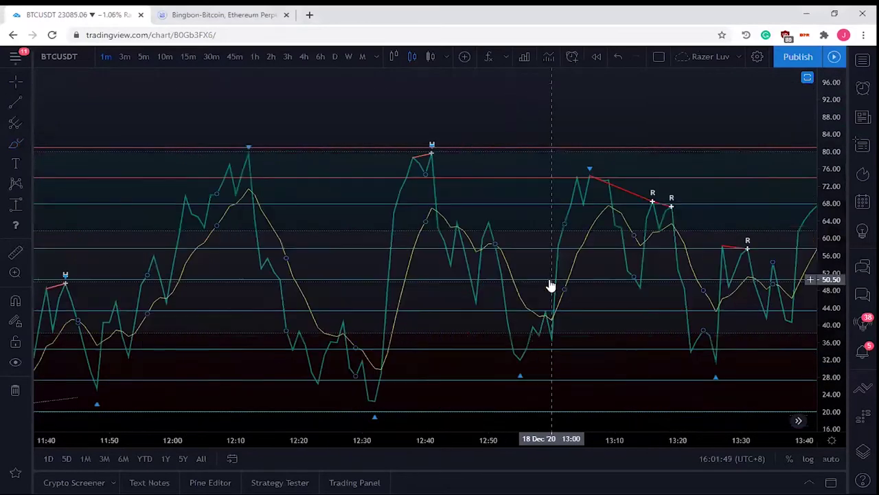
scroll(550, 285, "down", 1)
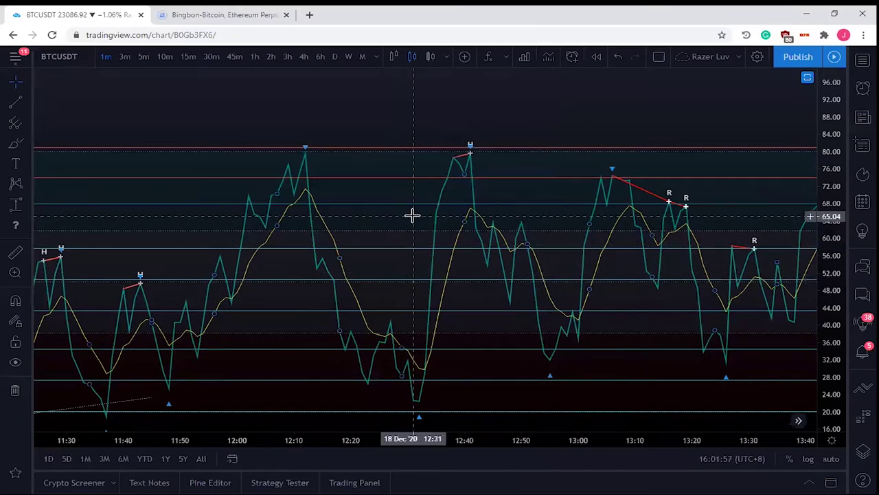
double_click(402, 126)
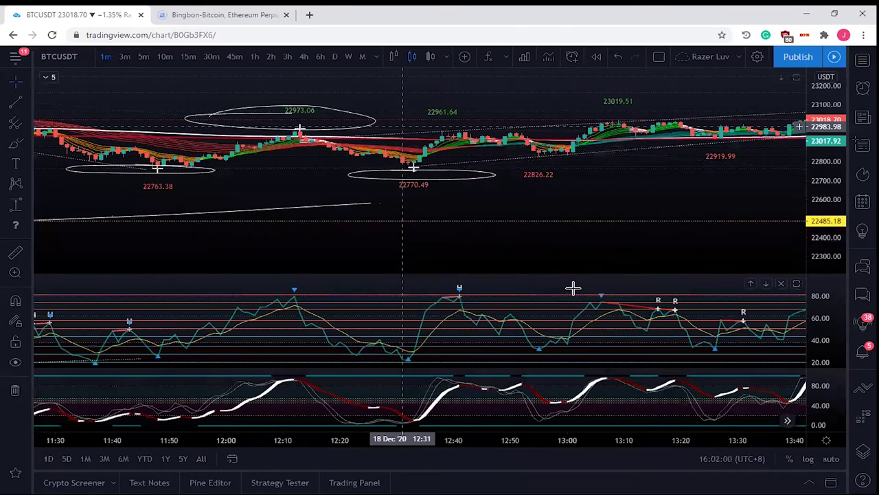
Circle the point on the middle oscillator near 12:13 where its line crosses its yellow average after the peak
scroll(554, 246, "down", 3)
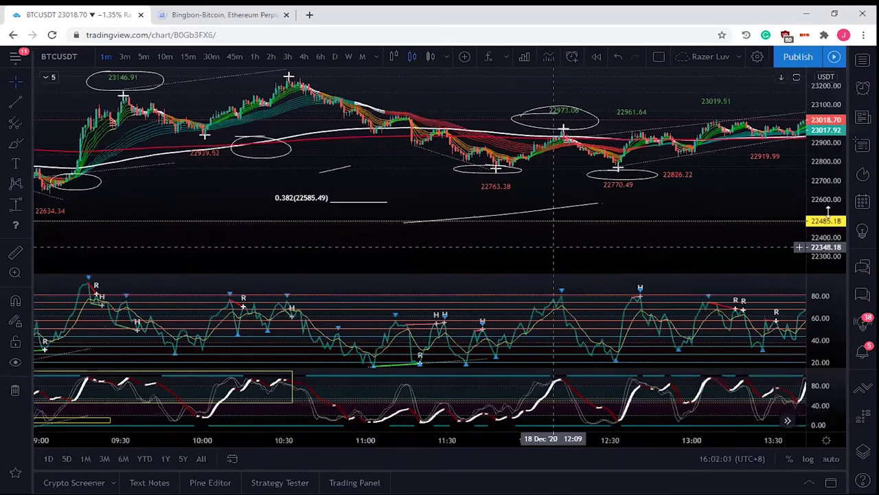
left_click_drag(610, 123, 612, 195)
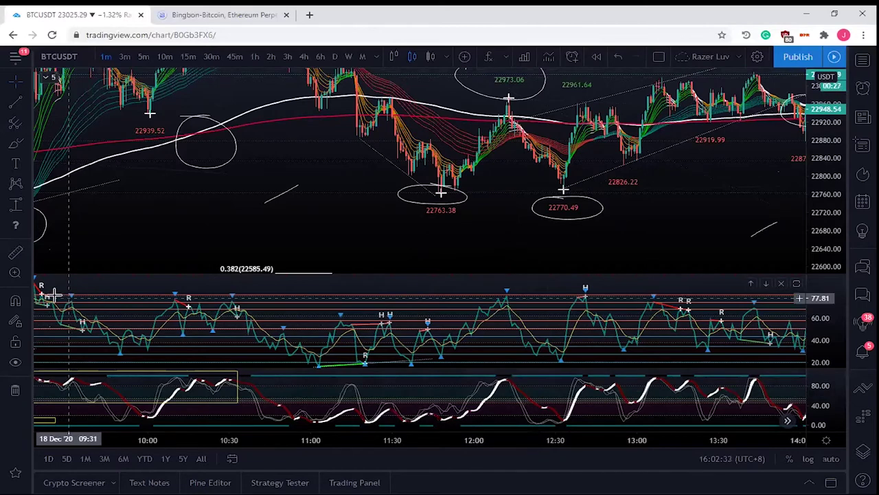
left_click(15, 143)
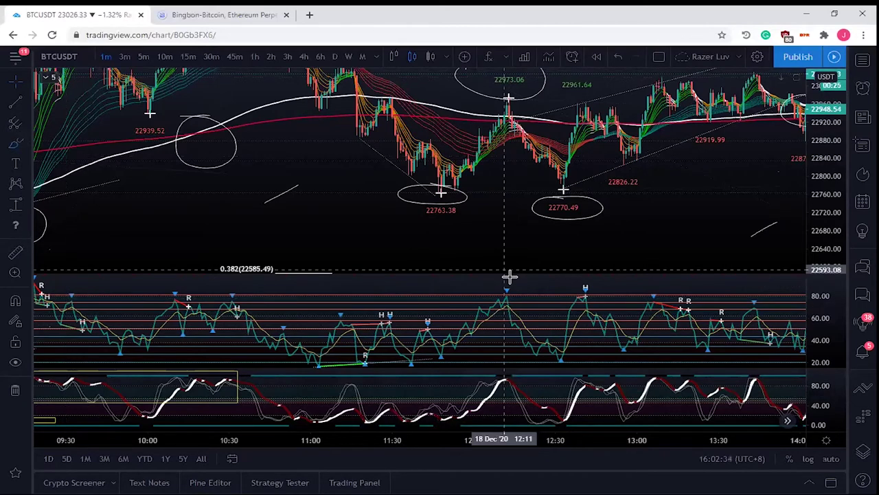
left_click(501, 316)
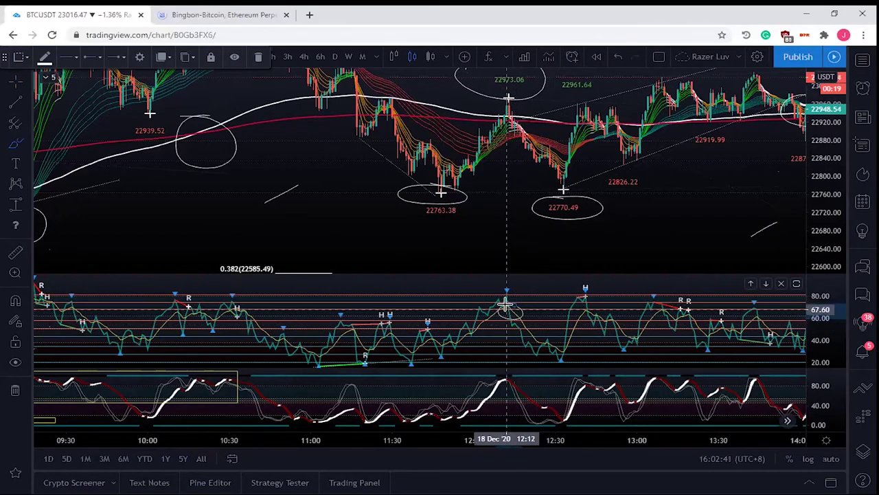
left_click(508, 308)
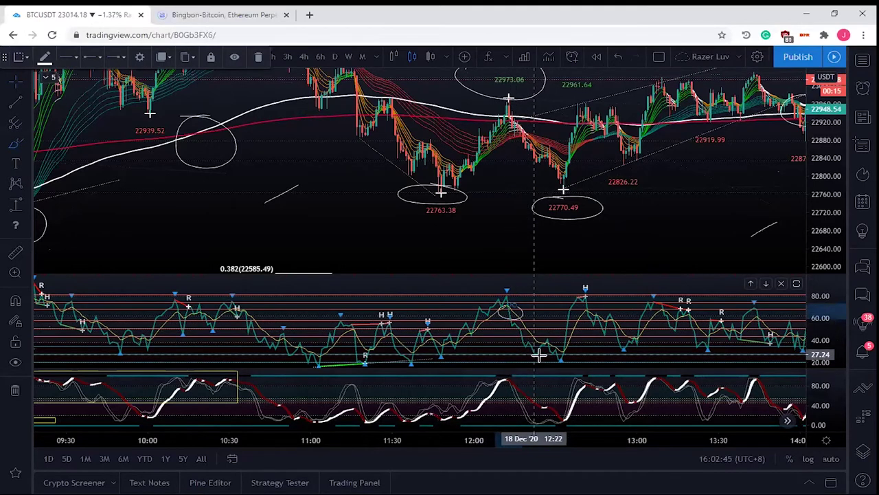
Circle the peaks around 12:10 on both the middle and the lowest oscillator, beneath the 22973.06 high
left_click(496, 292)
left_click(506, 284)
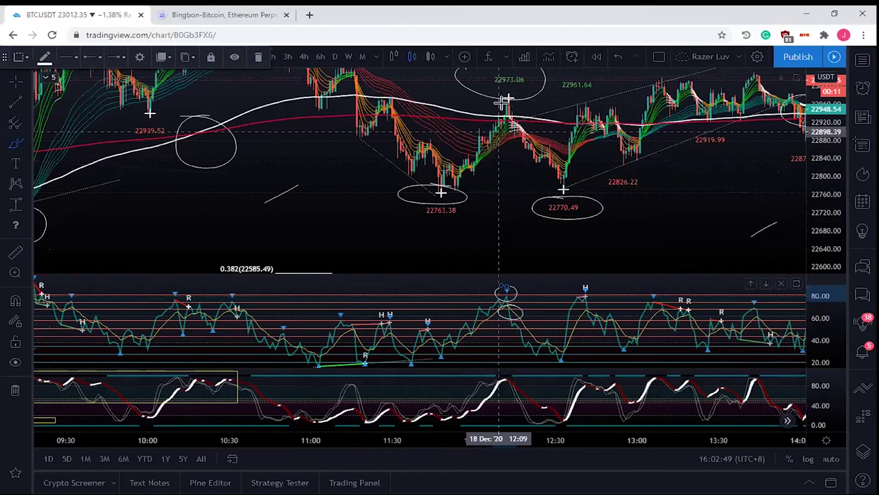
left_click(502, 371)
left_click(520, 373)
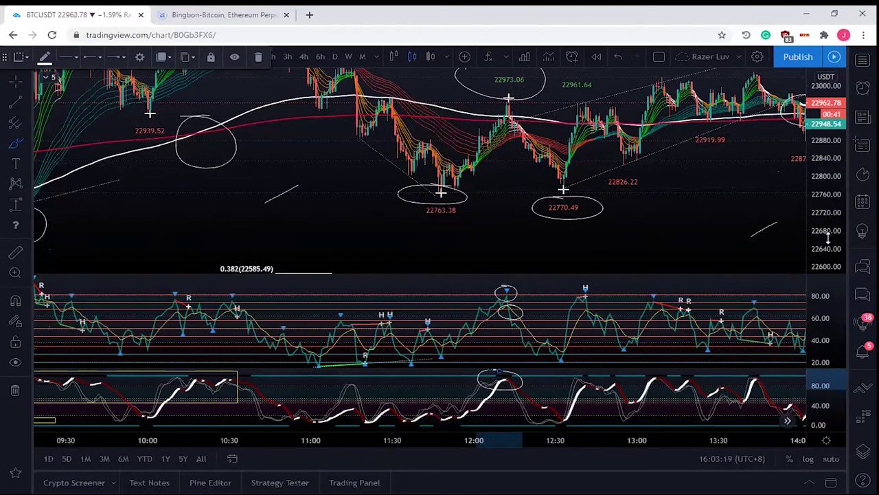
Remove all drawings from the chart, including the brush circles and strokes around the swing points
left_click_drag(828, 233, 826, 224)
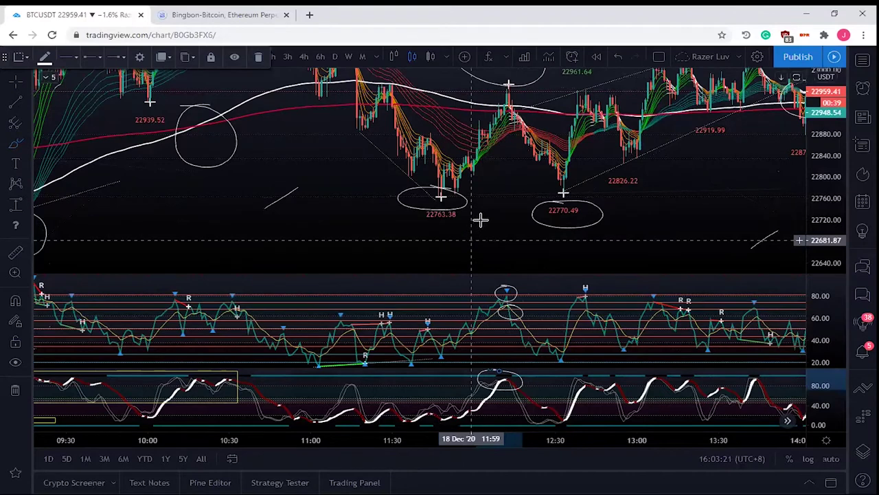
left_click_drag(490, 212, 467, 235)
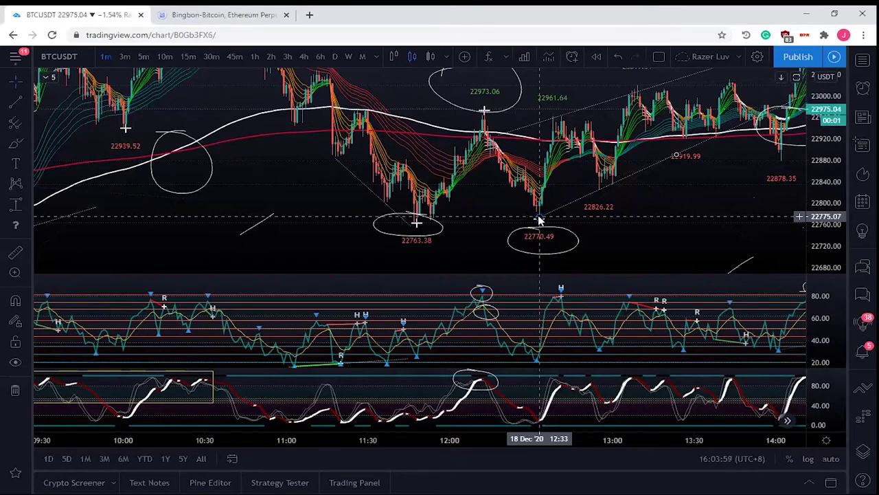
left_click(246, 232)
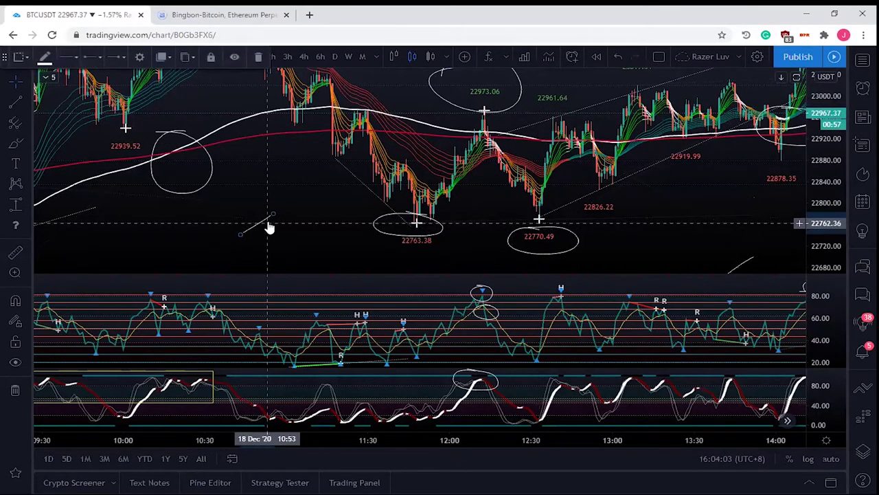
right_click(253, 170)
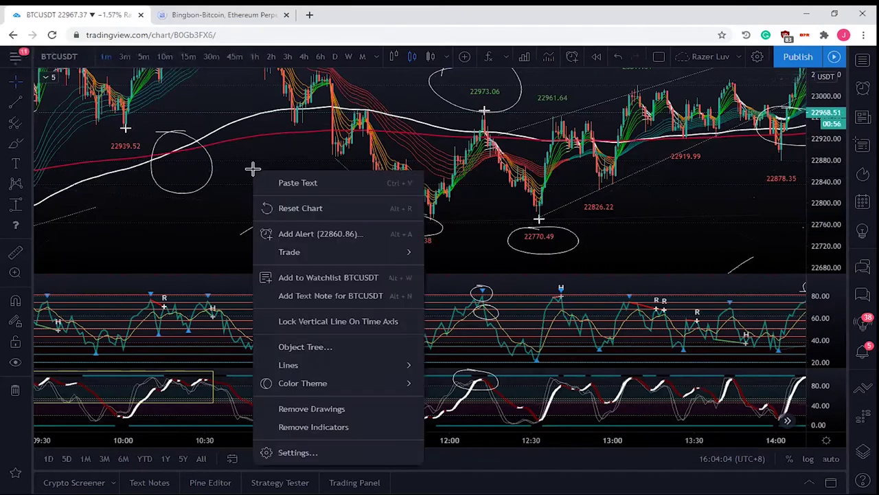
left_click(329, 409)
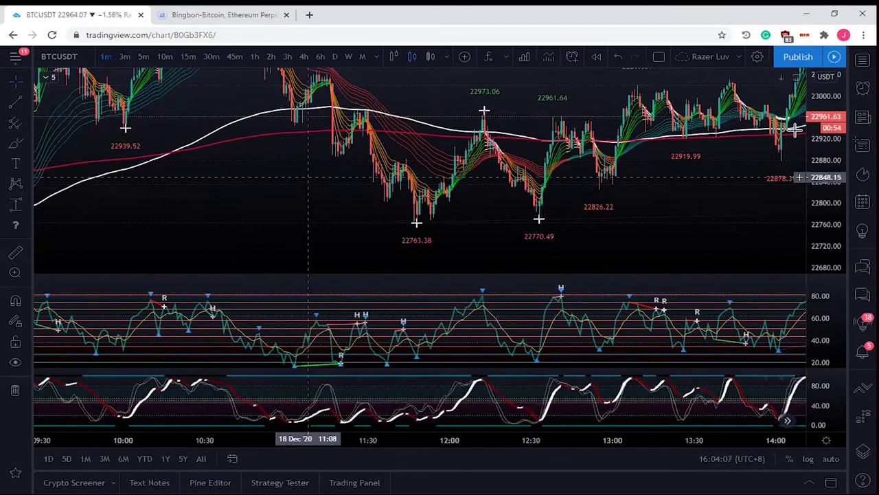
Circle the 22839.78 swing high label near 08:50 with the brush
scroll(699, 165, "down", 2)
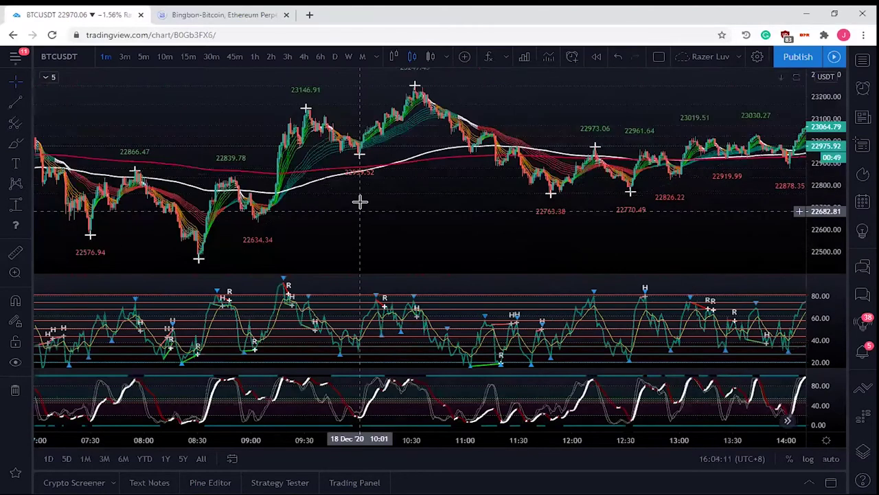
left_click_drag(384, 199, 402, 192)
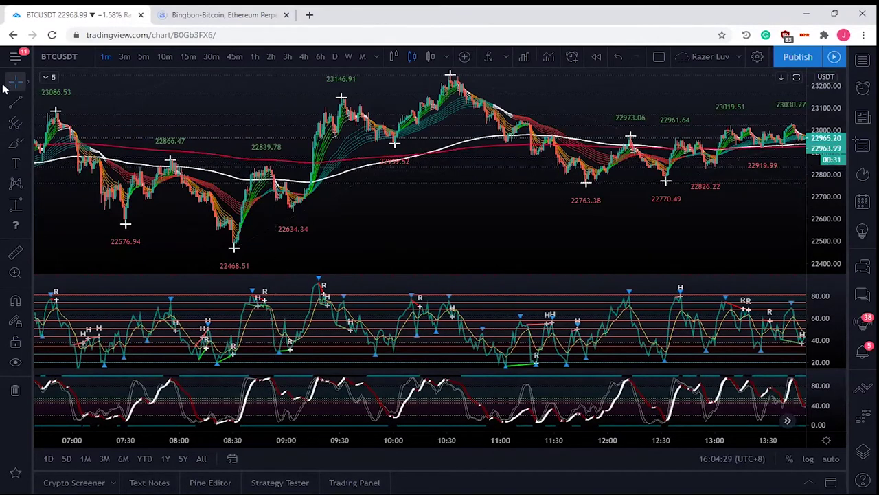
left_click(17, 143)
mouse_move(271, 138)
left_mouse_down()
mouse_move(241, 140)
mouse_move(268, 157)
mouse_move(294, 139)
mouse_move(264, 133)
left_mouse_up()
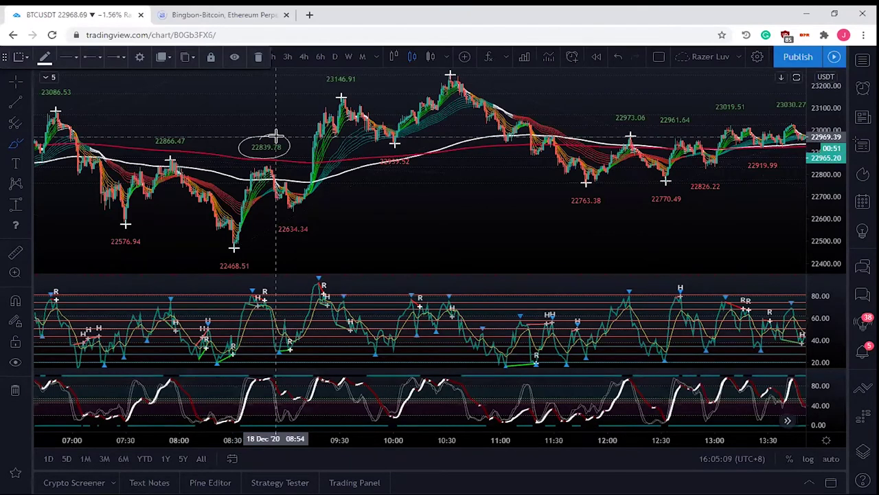
left_click(414, 207)
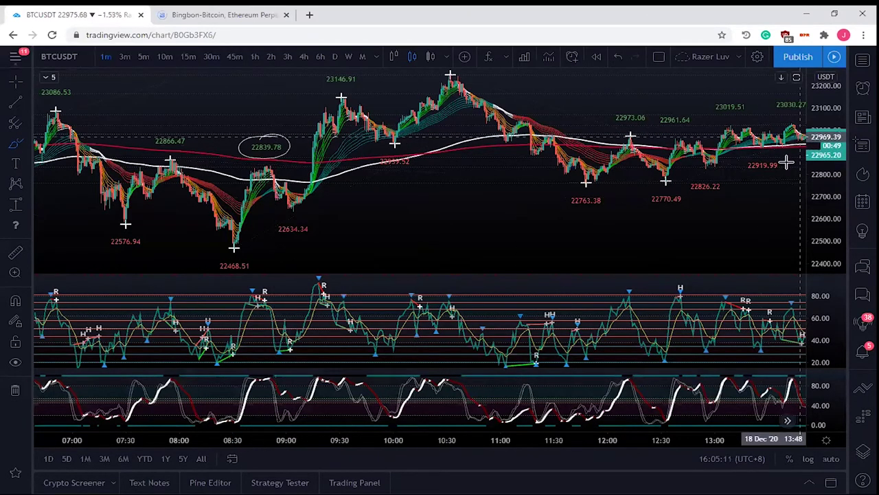
Draw a rectangle around the 22763.38 and 22770.49 lows, from 11:37 to 13:03 and from 23166.22 down to about 22658
left_click_drag(828, 138, 765, 225)
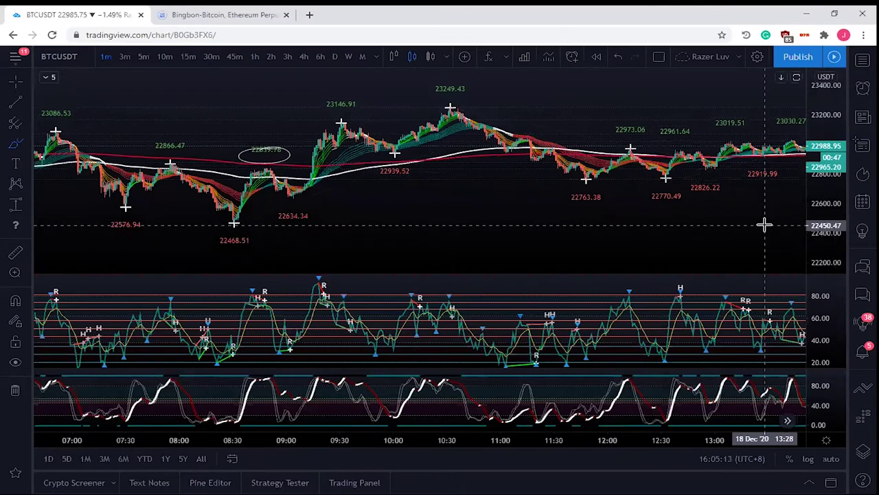
left_click(743, 220)
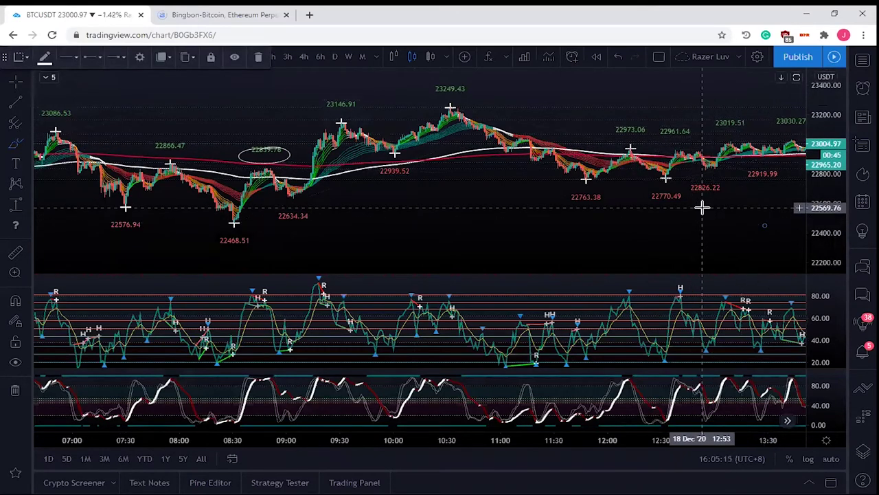
left_click_drag(701, 206, 520, 222)
left_click_drag(464, 221, 245, 222)
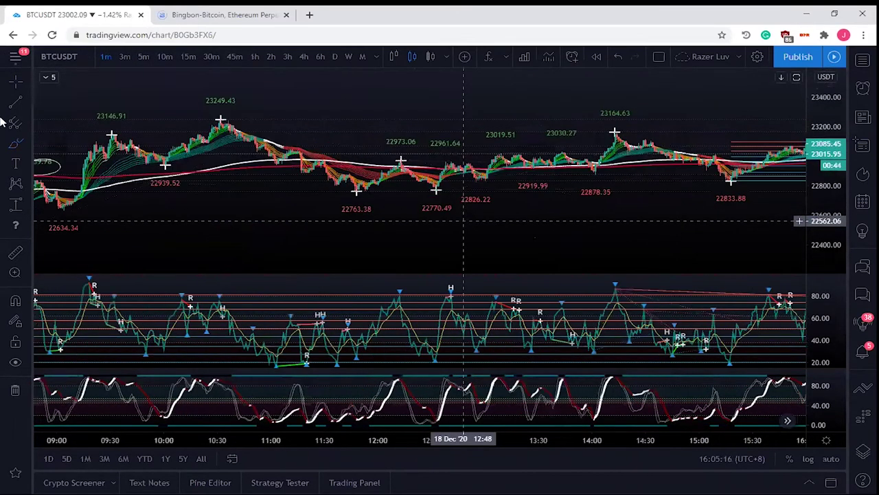
left_click(26, 168)
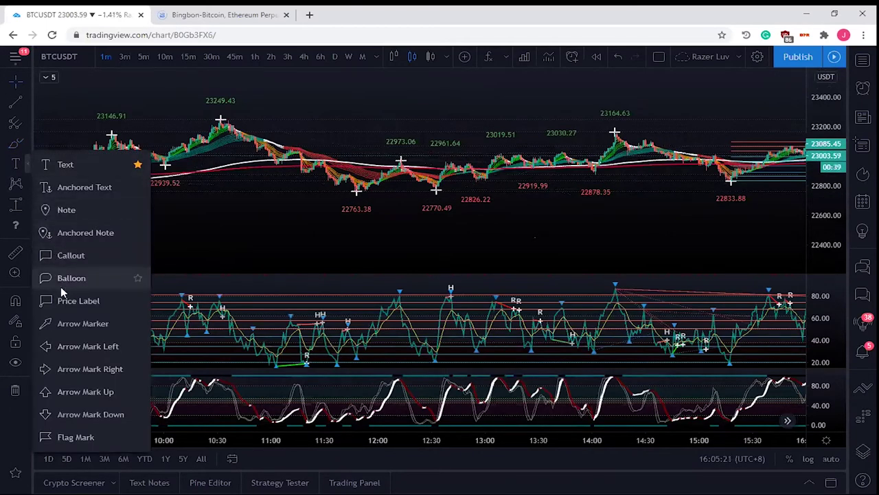
left_click(28, 142)
left_click(76, 211)
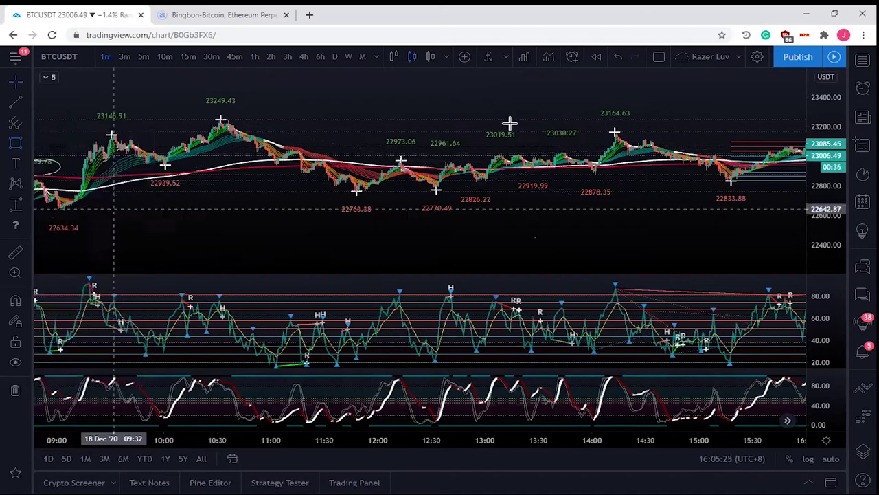
left_click(337, 132)
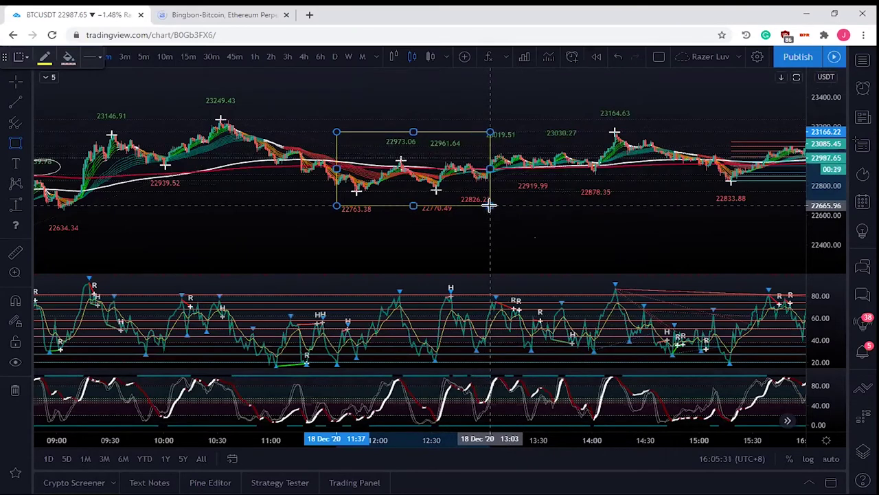
left_click(489, 205)
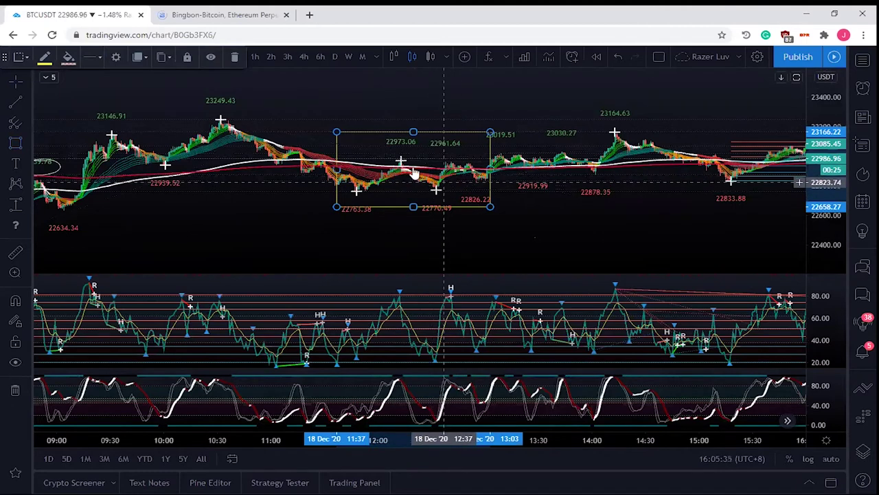
Stretch the rectangle's end to 14:08 with its lower edge at 22654.42, and maximize the price pane
left_click_drag(490, 207, 606, 207)
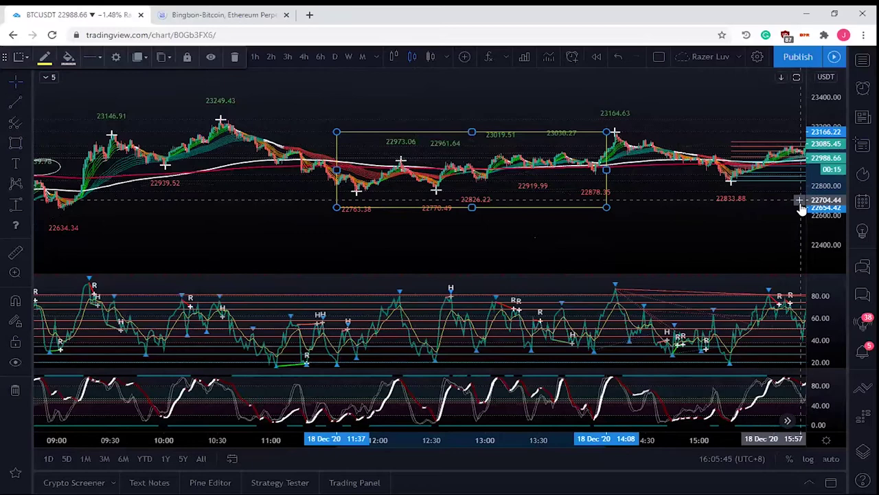
left_click_drag(828, 240, 732, 234)
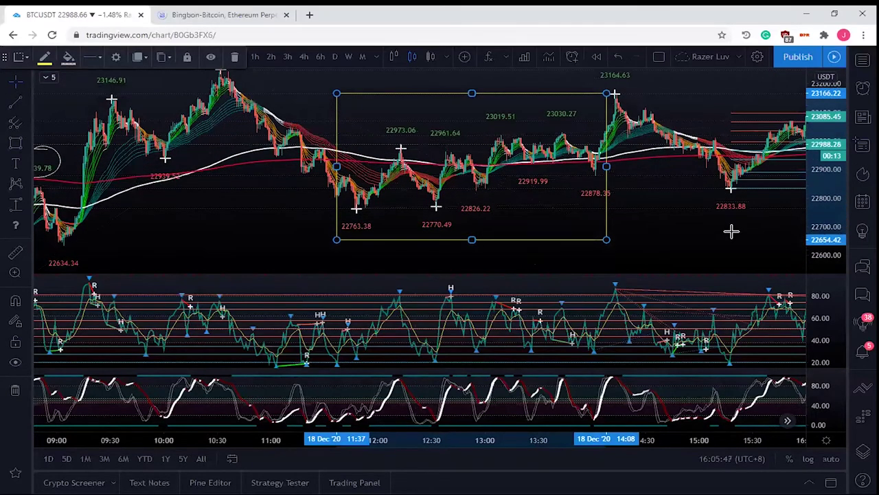
double_click(713, 223)
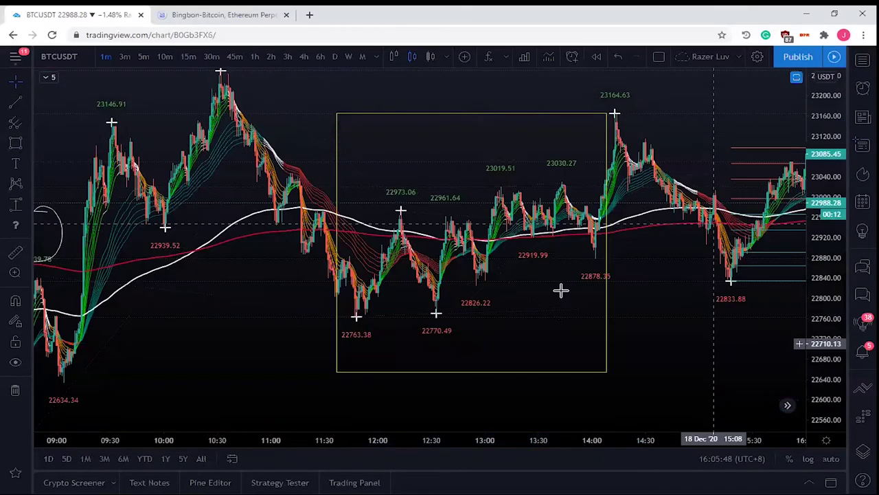
Shrink the rectangle around the double bottom so it ends at 12:54 and its upper edge sits at 22980.59
scroll(611, 91, "up", 1)
left_click_drag(584, 111, 441, 206)
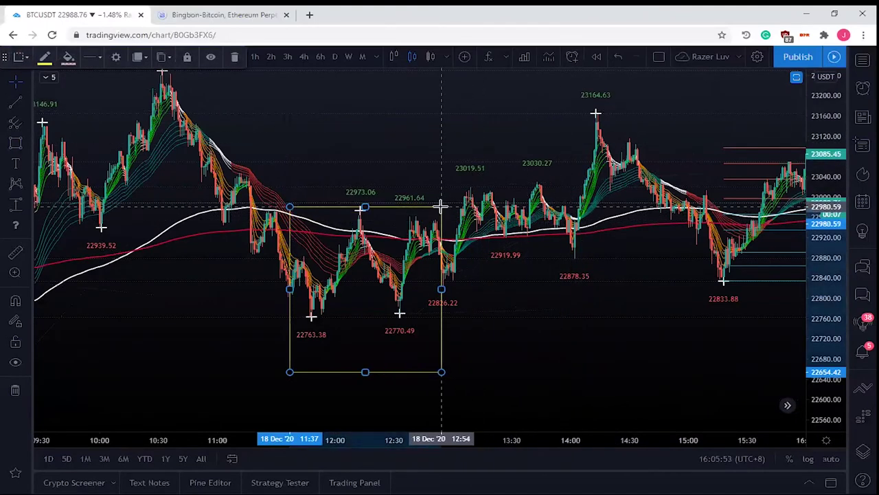
left_click_drag(440, 375, 457, 357)
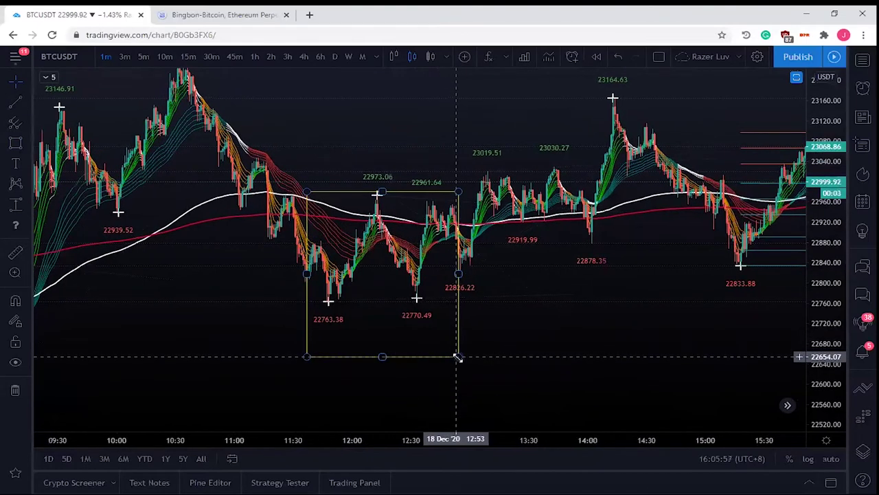
Switch the chart to the 15-minute interval and turn on logarithmic and automatic price scaling
scroll(529, 320, "down", 2)
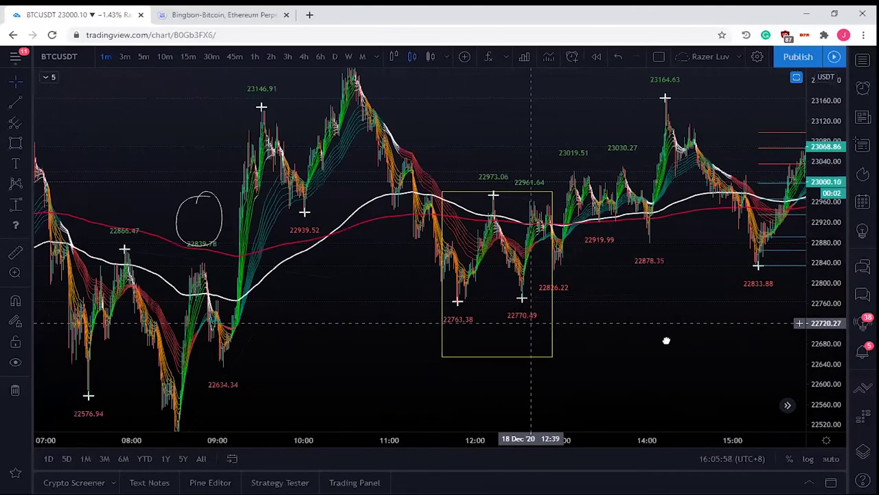
scroll(586, 244, "down", 2)
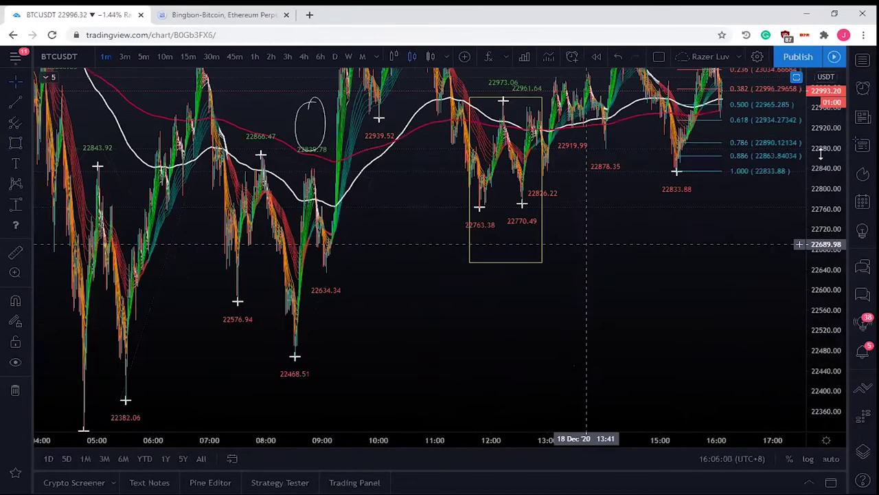
left_click_drag(820, 252, 813, 278)
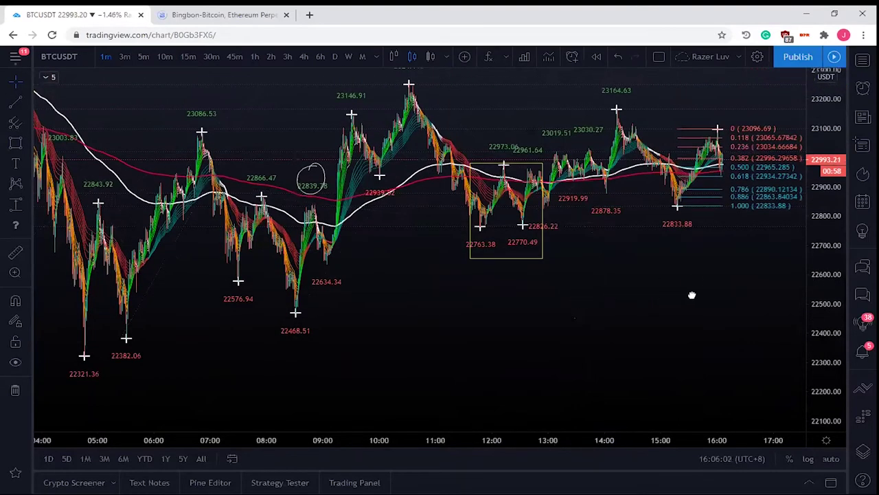
scroll(769, 297, "left", 5)
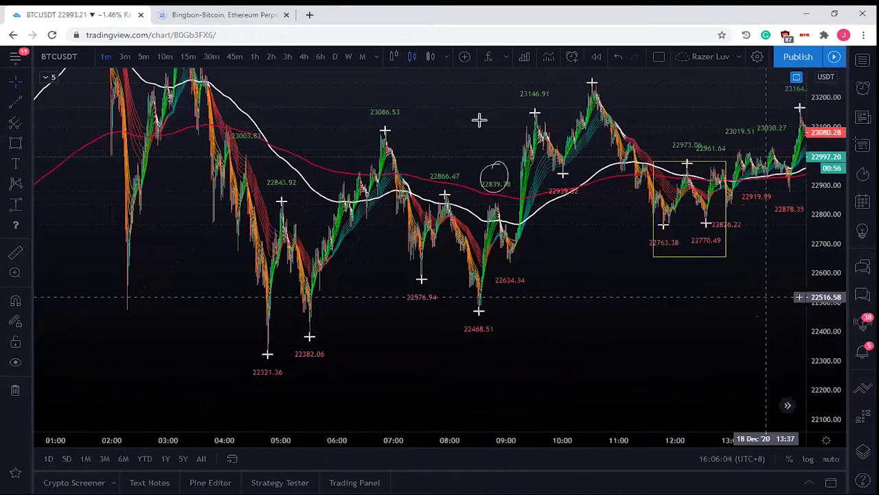
left_click_drag(497, 96, 586, 200)
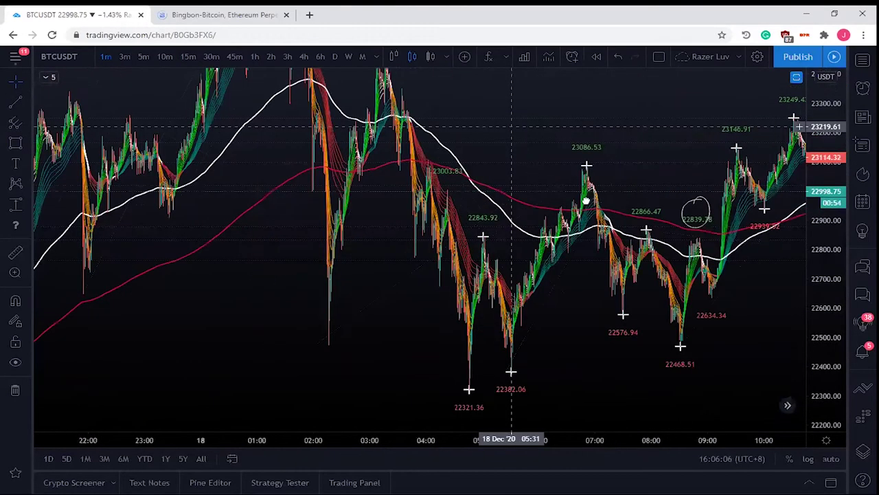
scroll(192, 72, "left", 5)
left_click(188, 57)
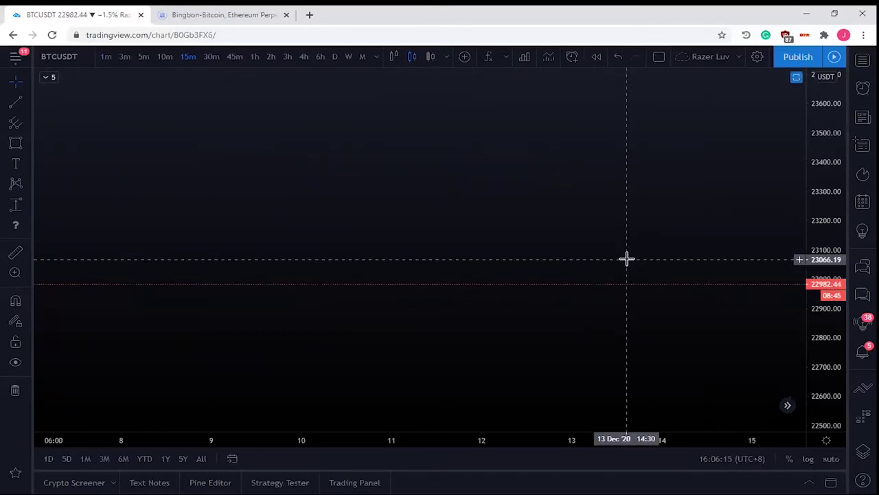
left_click(810, 459)
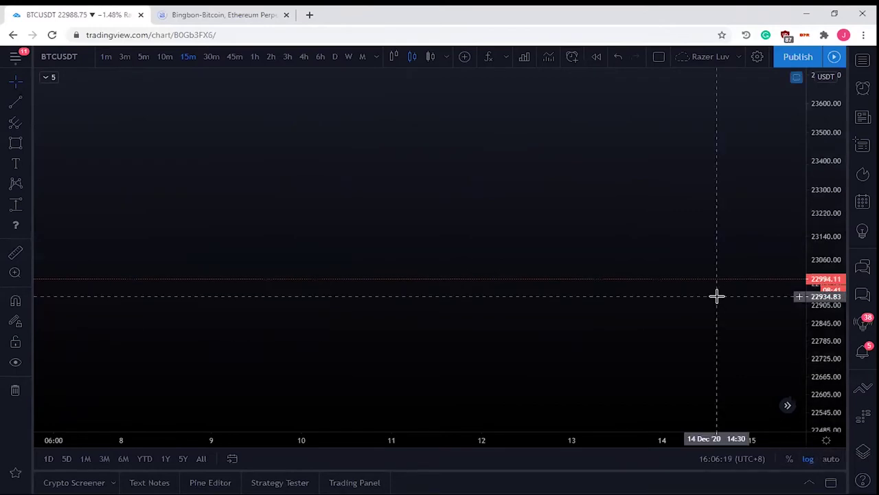
left_click(836, 465)
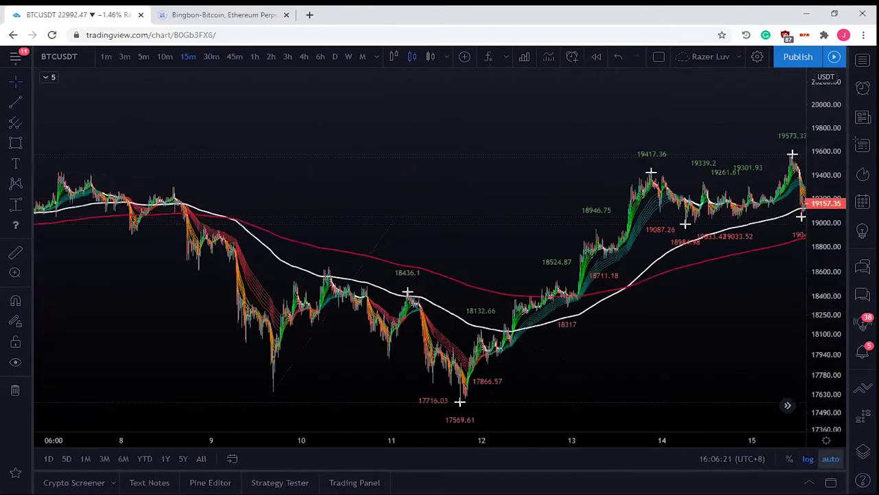
Examine the 15-minute price trend and moving-average crossovers from early December through the rally to 18 December
scroll(609, 284, "down", 1)
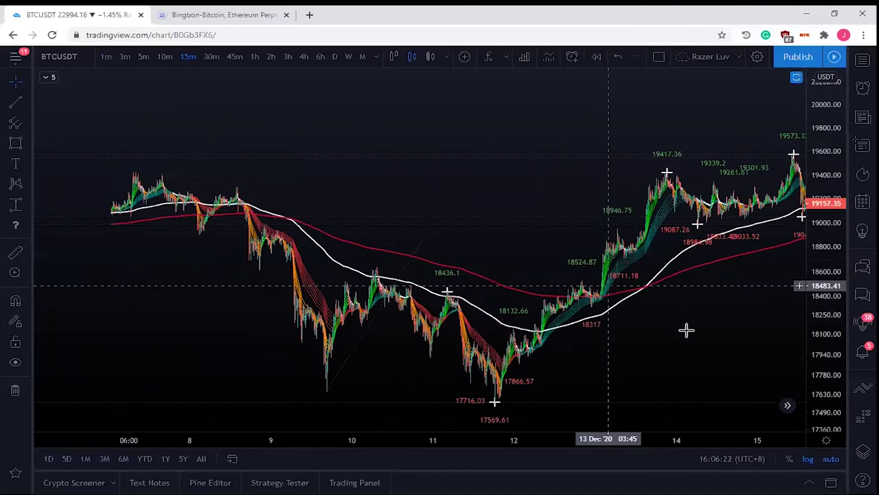
scroll(682, 322, "down", 1)
left_click_drag(586, 309, 493, 262)
scroll(550, 300, "down", 1)
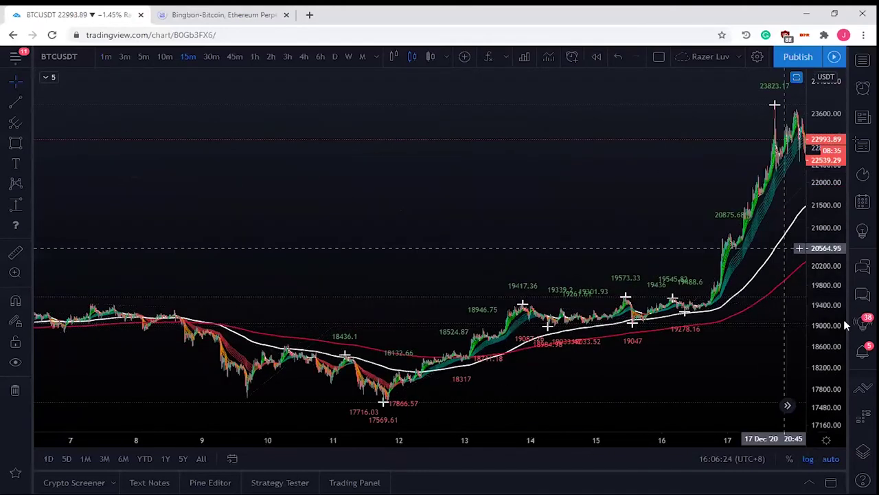
scroll(500, 209, "down", 1)
left_click_drag(823, 268, 829, 367)
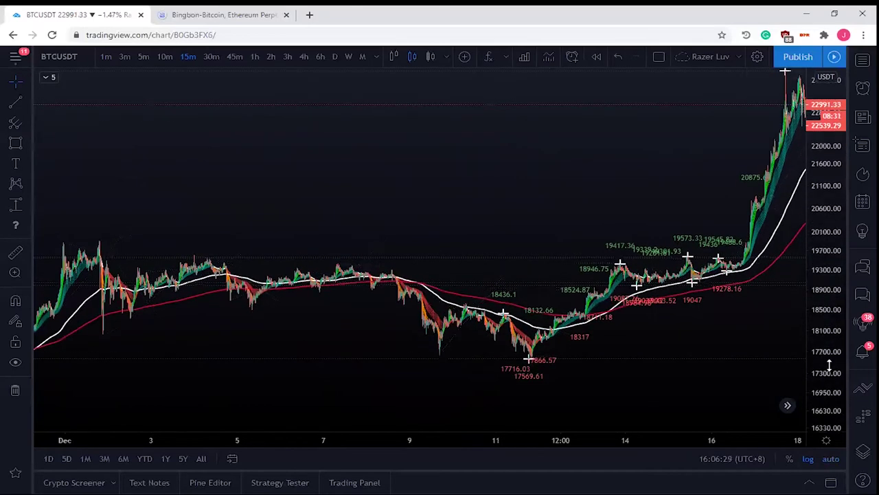
scroll(517, 187, "down", 1)
left_click_drag(540, 201, 391, 201)
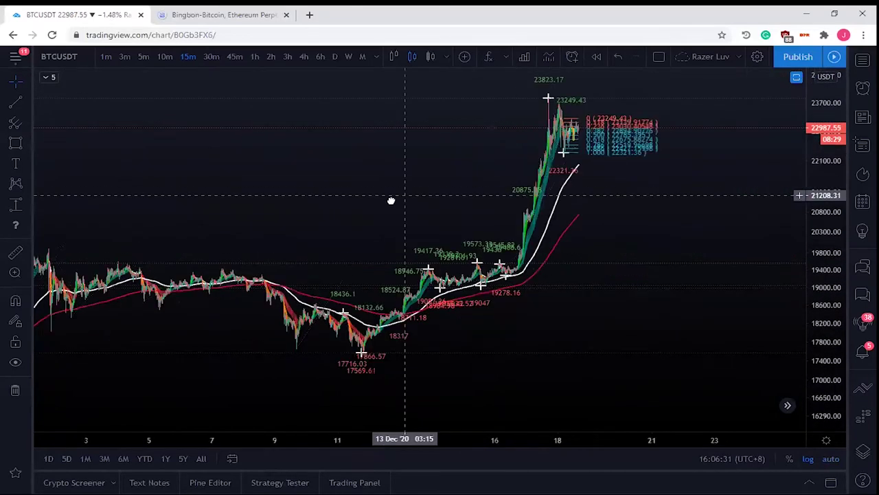
left_click_drag(842, 358, 852, 358)
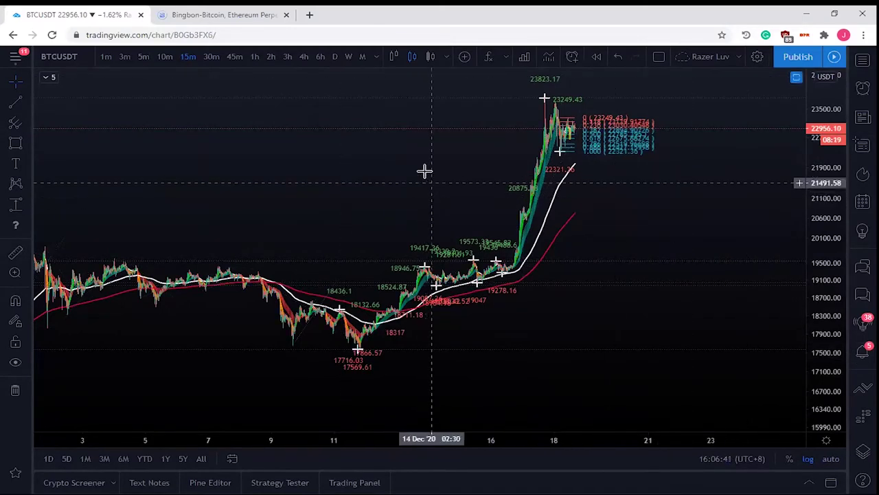
left_click_drag(454, 189, 508, 195)
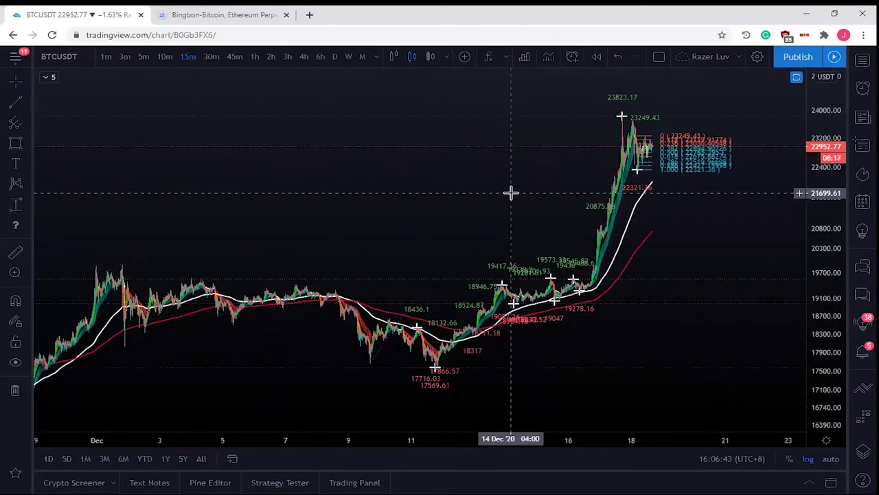
Draw a rectangle around the sideways range from 13 Dec 07:30 to 16 Dec 20:30, between about 19668 and 18848
scroll(577, 291, "up", 3)
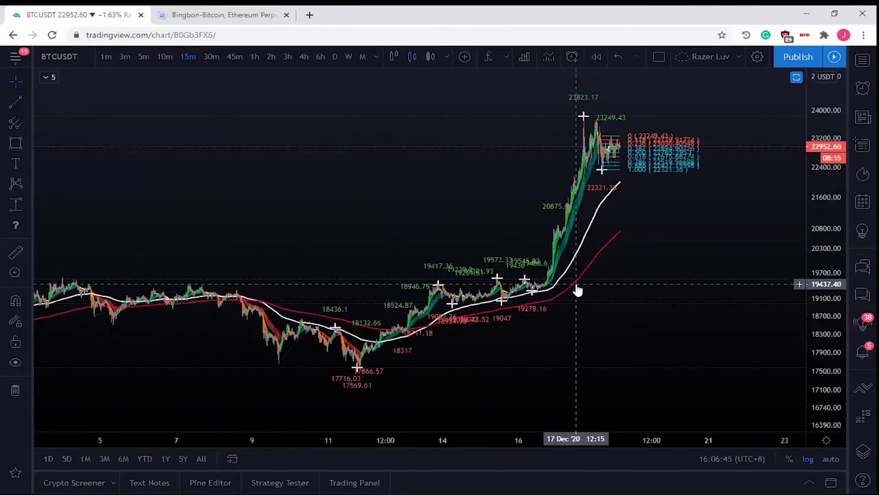
left_click_drag(825, 289, 736, 308)
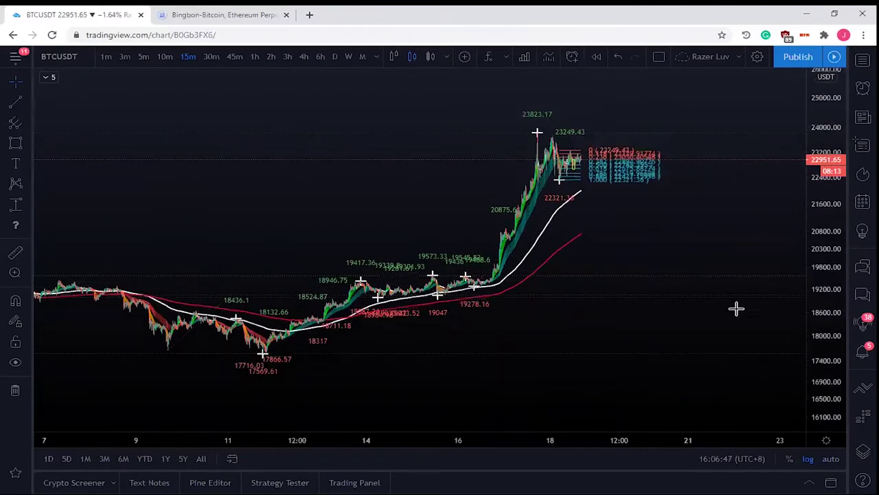
left_click_drag(836, 338, 694, 285)
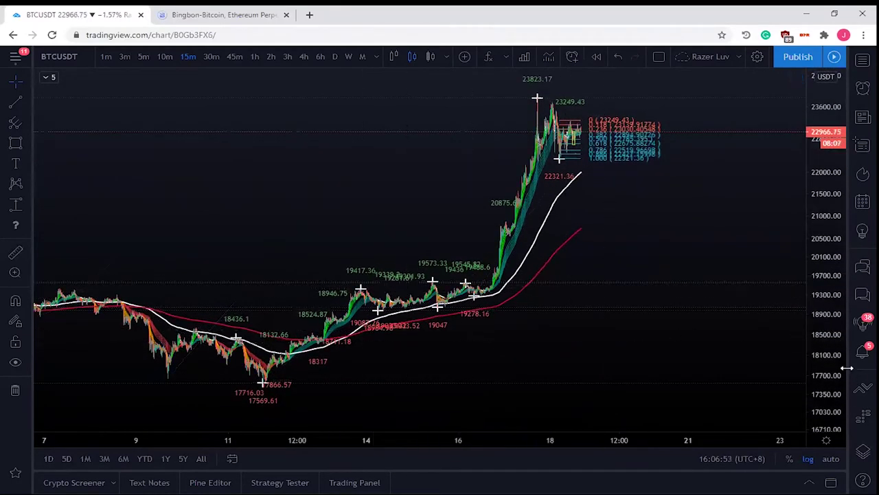
left_click_drag(828, 362, 662, 304)
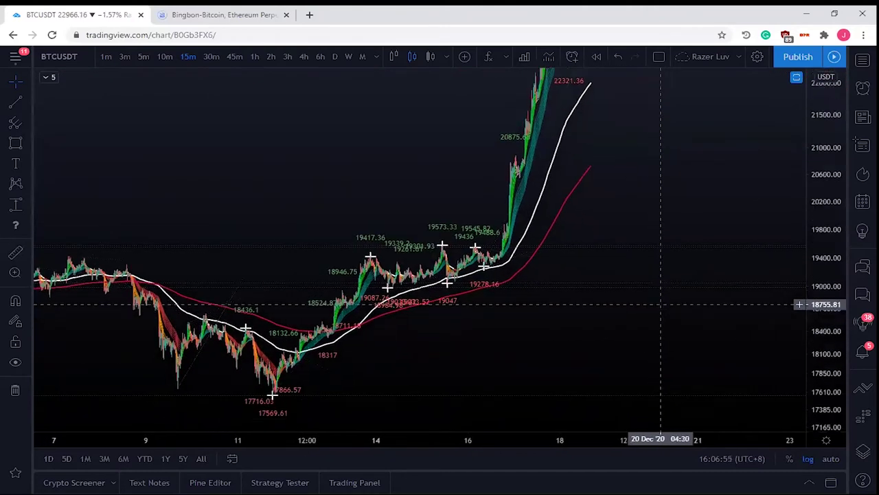
left_click(16, 143)
left_click(344, 238)
left_click(500, 270)
left_click_drag(500, 273, 506, 298)
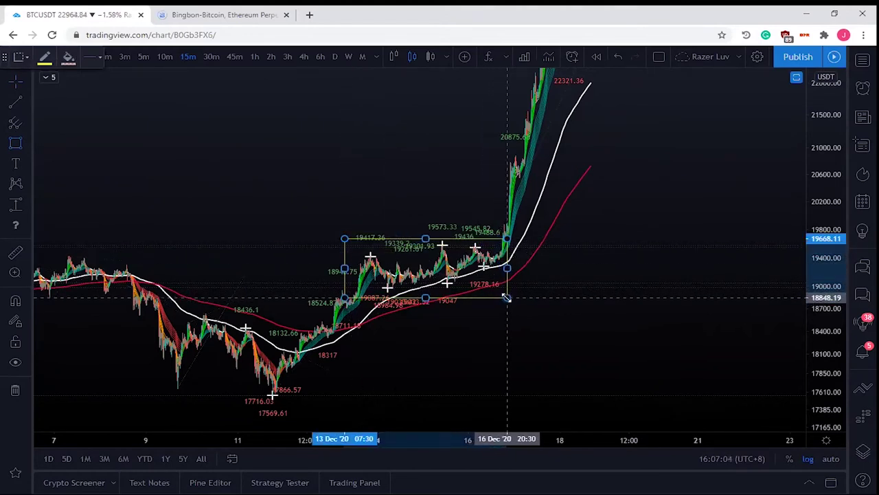
left_click(720, 208)
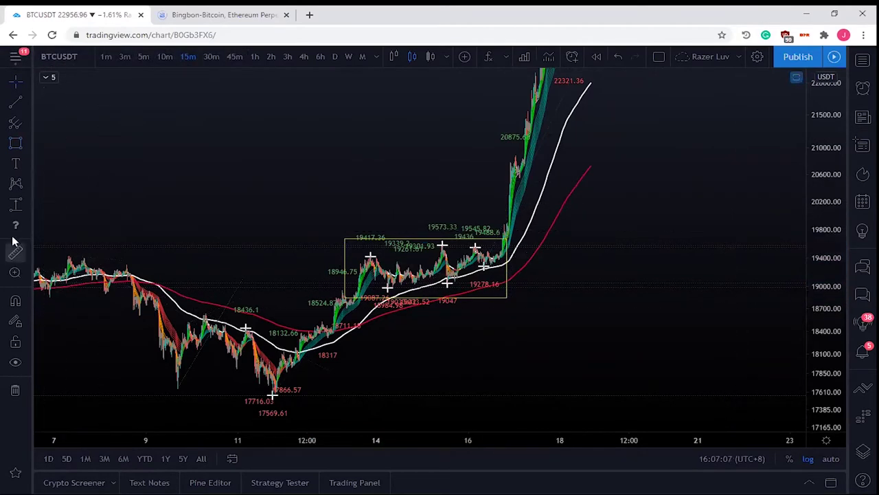
Draw a trend line beneath the two descending swing lows between 9 and 12 December
left_click(15, 105)
left_click(171, 387)
left_click(270, 413)
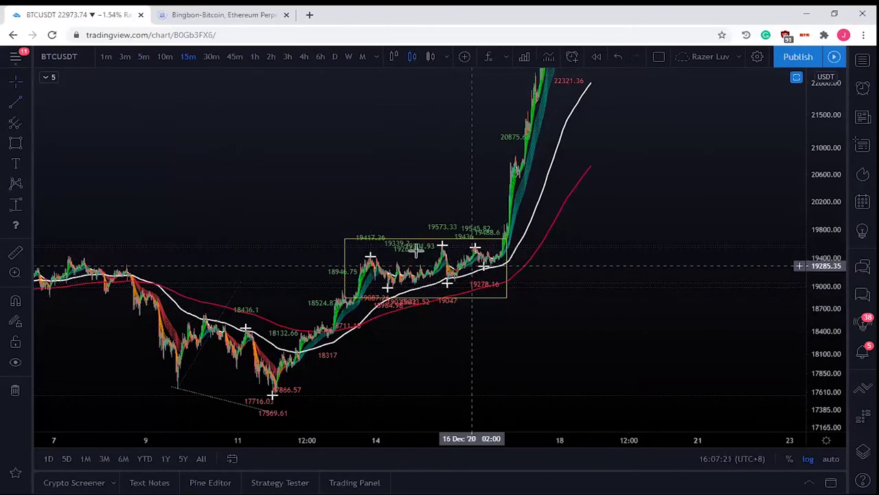
left_click(347, 263)
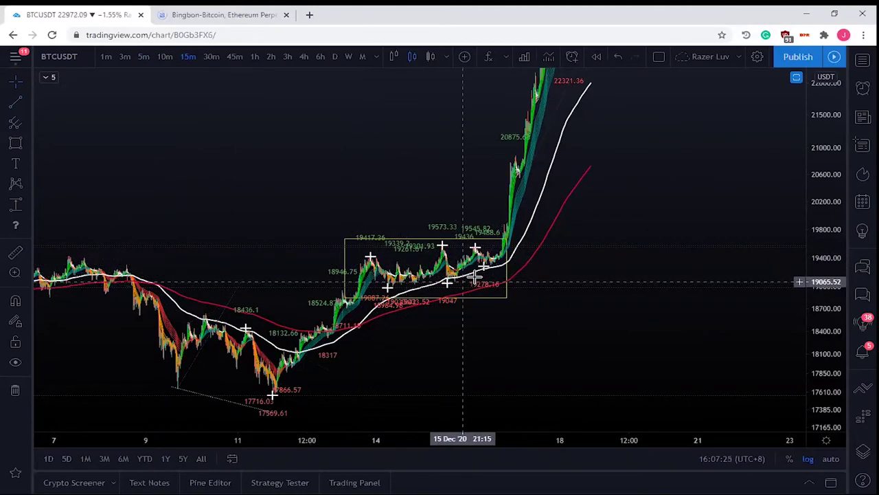
Circle the white and red moving-average crossover around 13 December freehand with the Brush tool
scroll(604, 357, "down", 1)
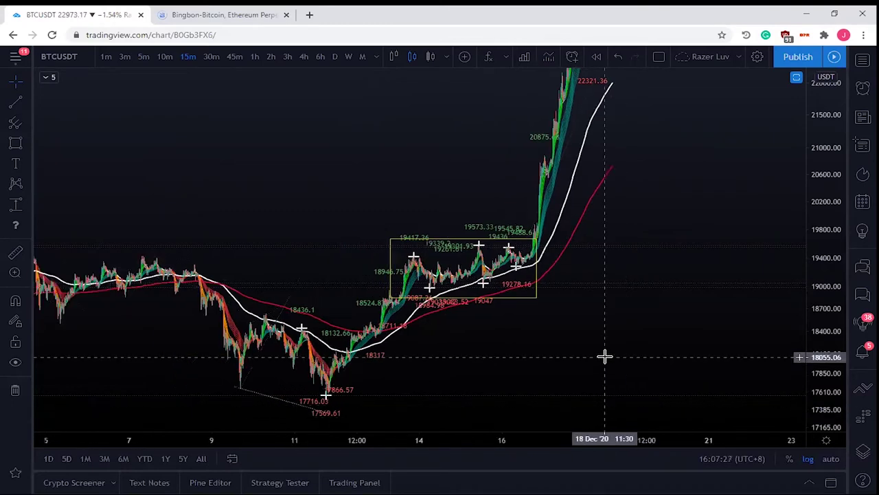
left_click_drag(820, 116, 862, 144)
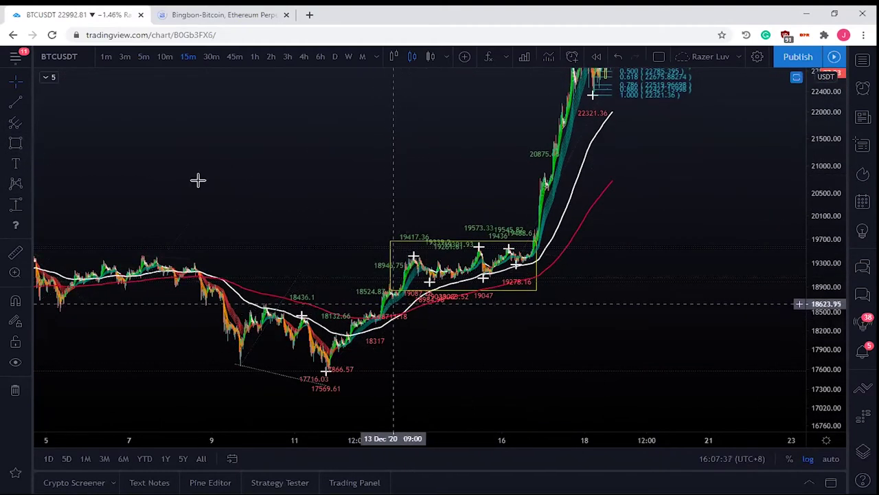
left_click(27, 166)
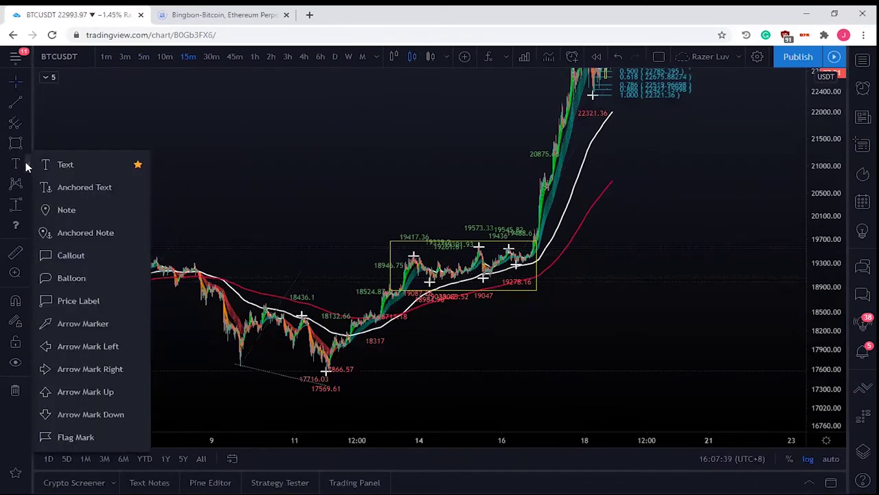
left_click(26, 143)
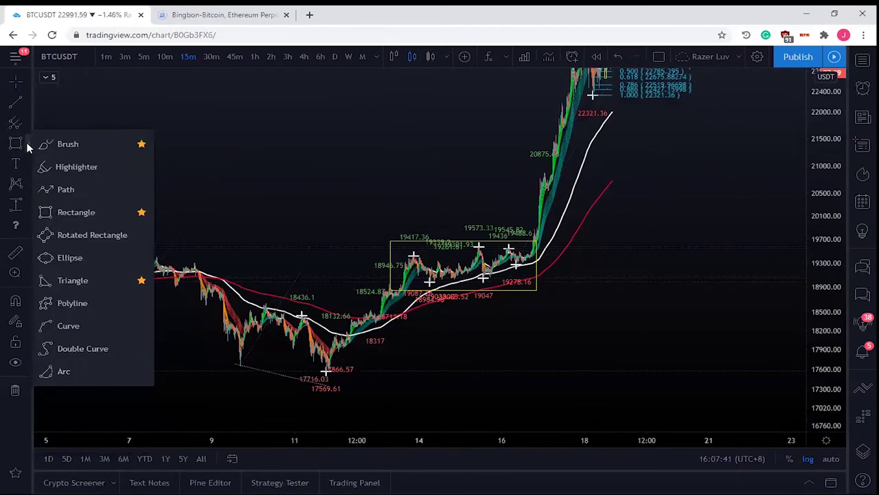
left_click(51, 145)
mouse_move(407, 305)
left_mouse_down()
mouse_move(391, 336)
mouse_move(424, 342)
mouse_move(428, 311)
mouse_move(405, 298)
left_mouse_up()
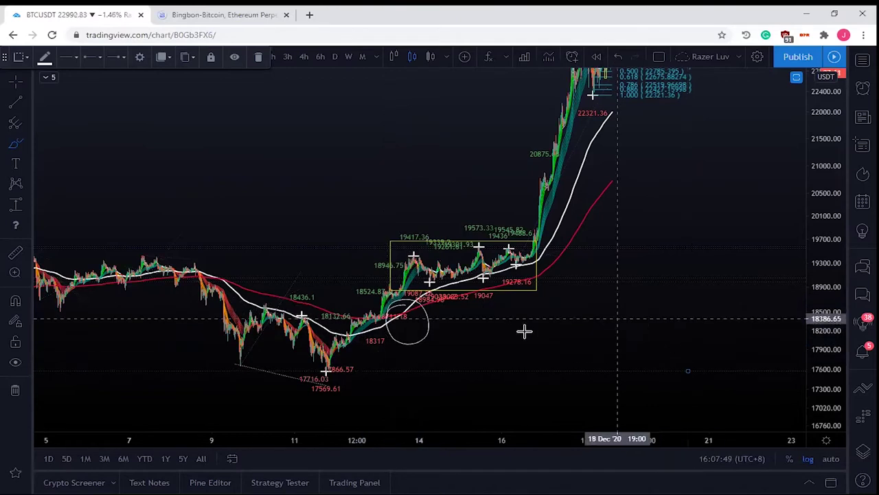
Mark price ranges inside the consolidation rectangle from about 19402 down to 18995 and from about 19014 up to 19556
left_click(19, 205)
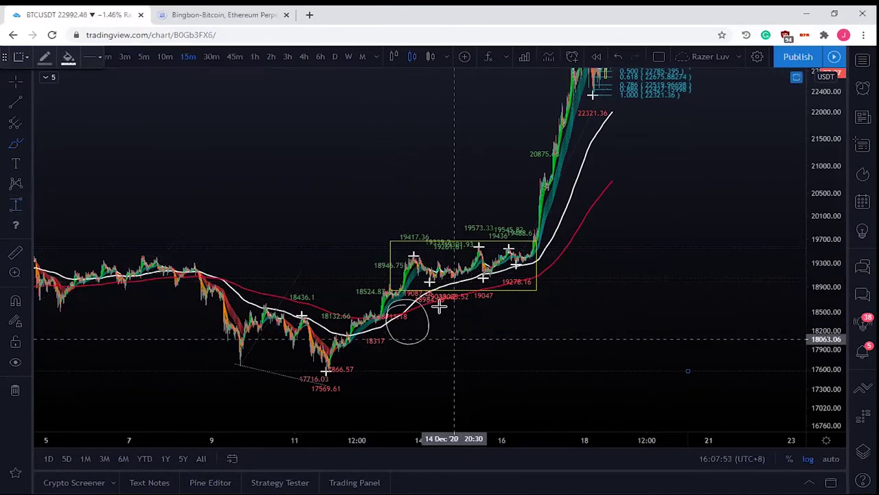
left_click(437, 256)
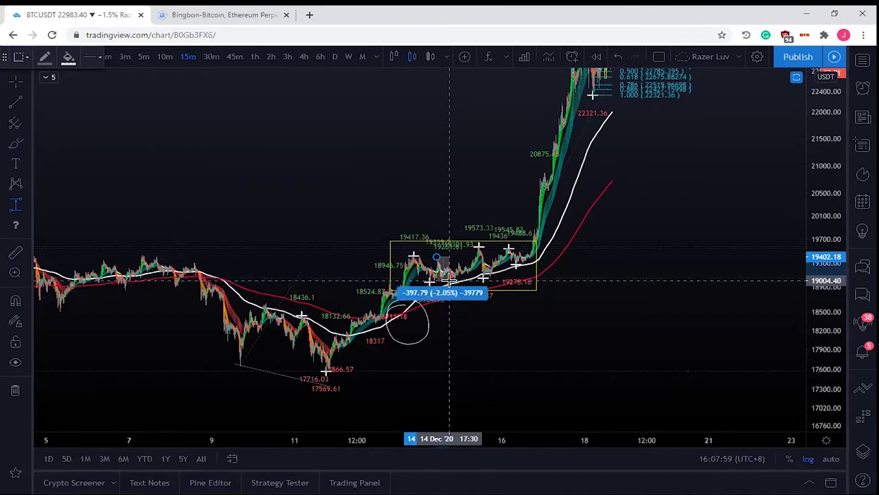
left_click(450, 281)
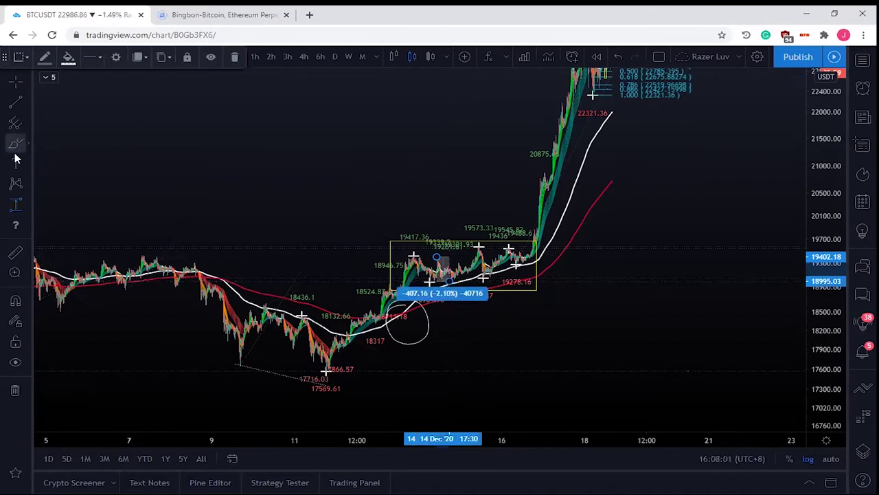
left_click(509, 309)
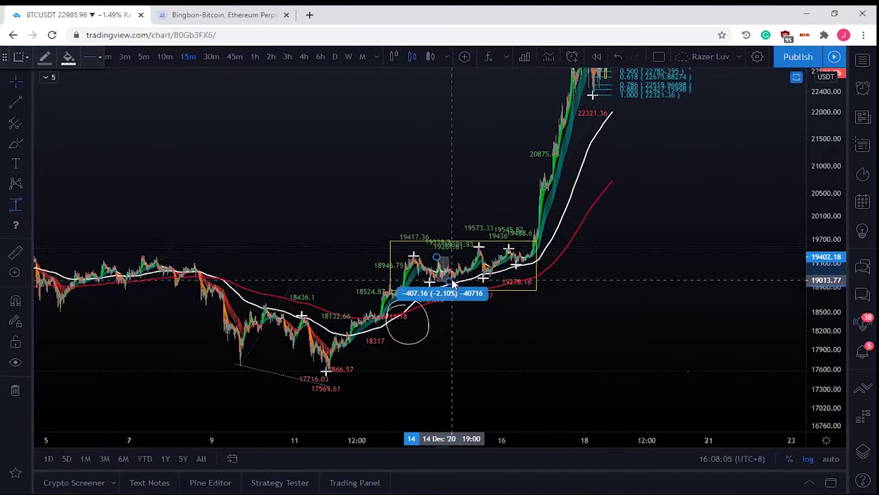
left_click(500, 246)
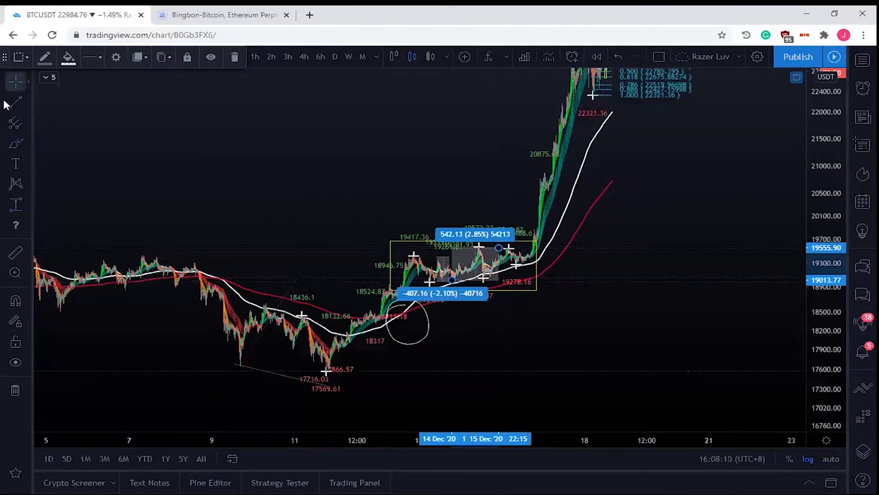
Add price ranges from about 19585 down to 19051 over 15–16 December and from about 19023 up to 19566 on 17 December
left_click(16, 204)
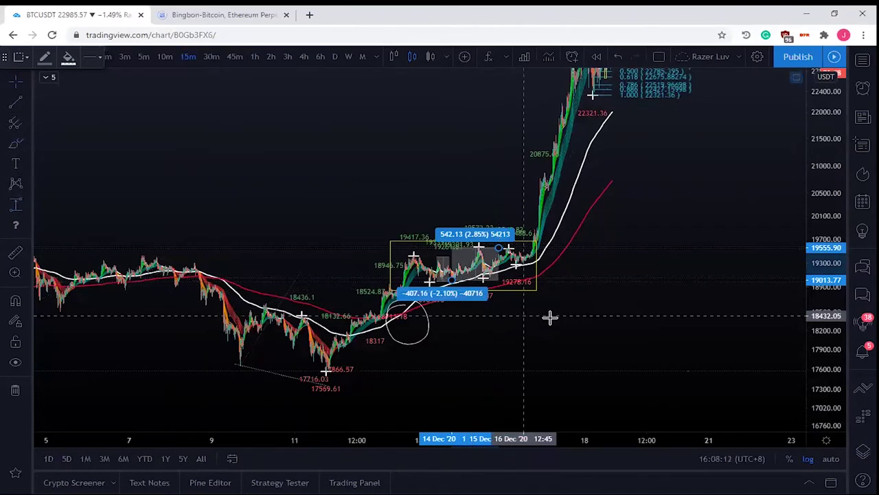
left_click(463, 245)
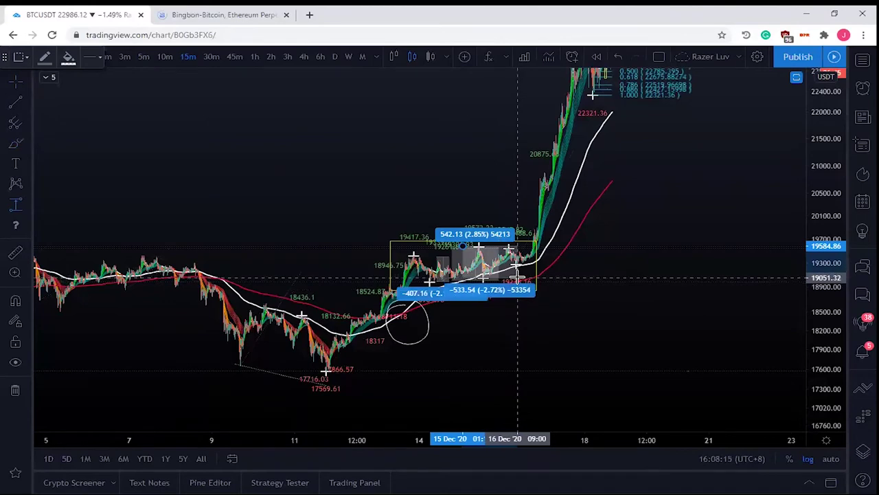
left_click(517, 277)
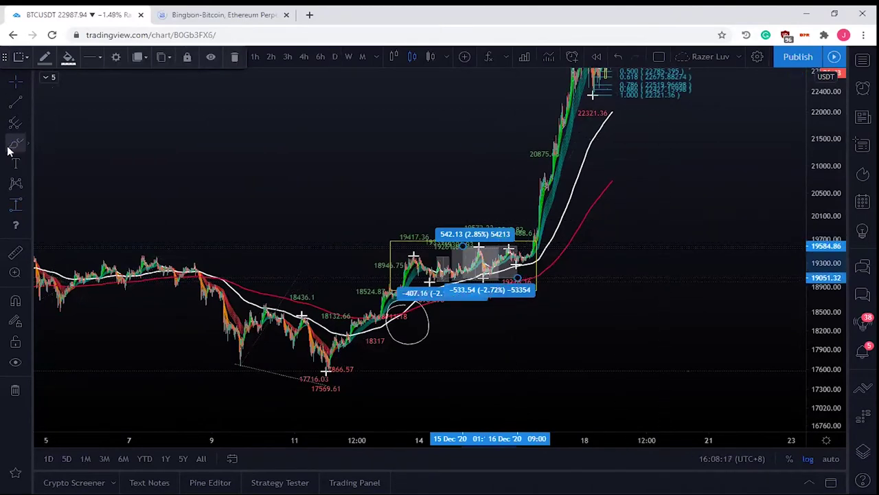
left_click(17, 206)
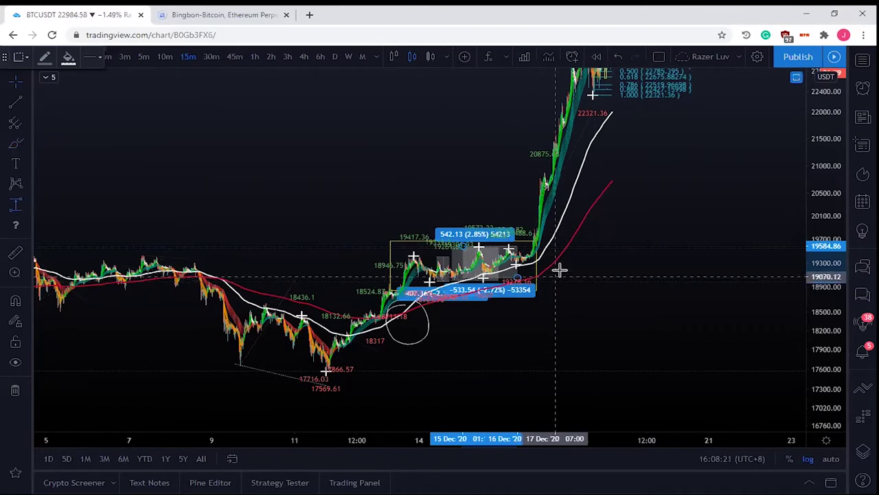
left_click(560, 279)
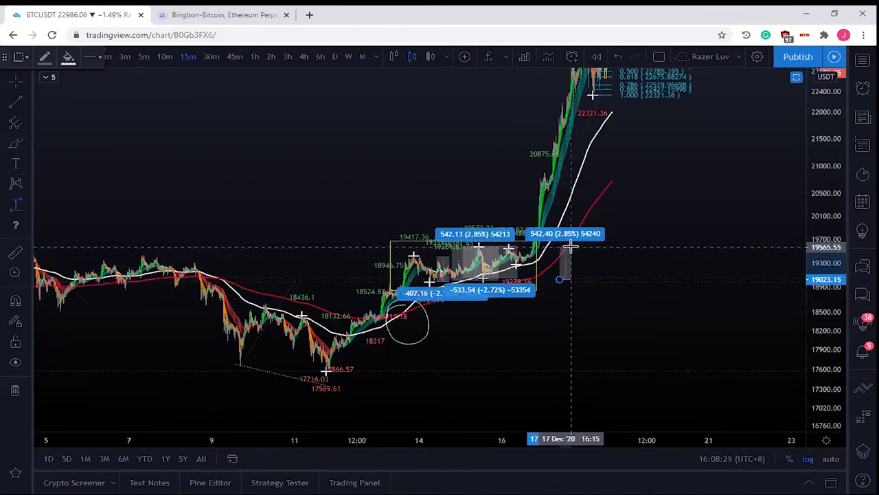
left_click(571, 246)
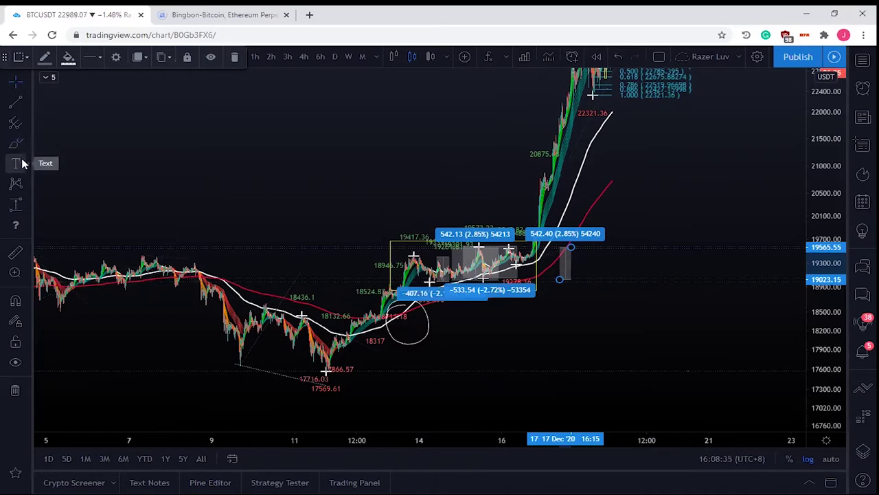
Add a price range beside the last one, from about 19556 down to 19231 on 18 December
left_click(624, 240)
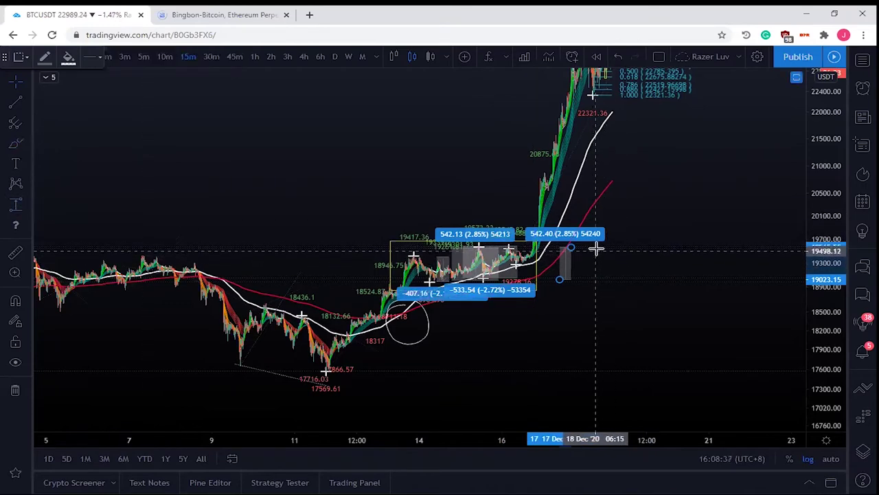
left_click(597, 248)
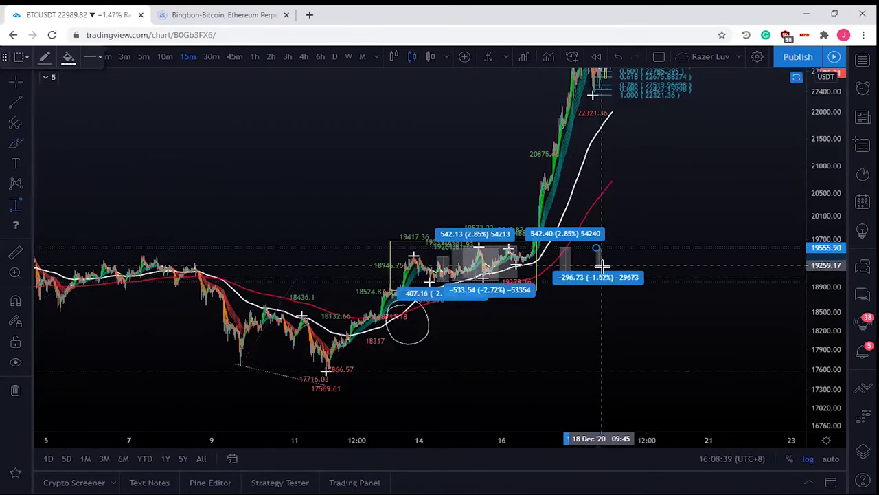
left_click(602, 266)
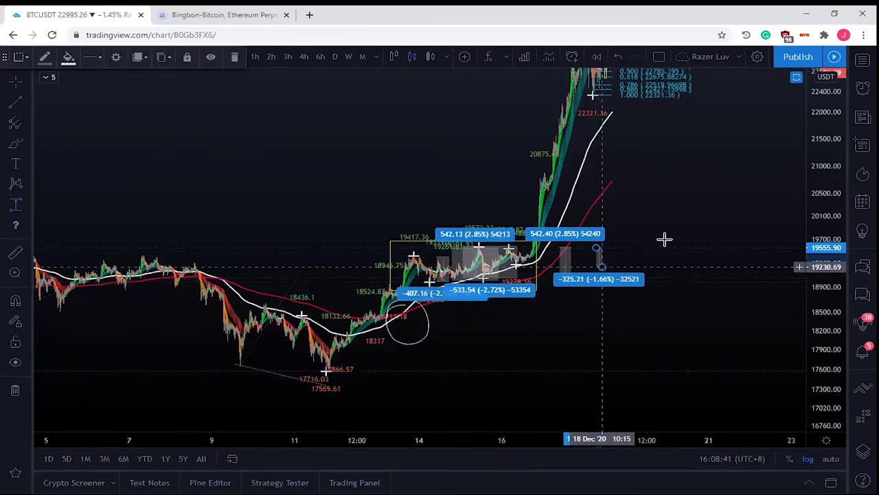
Mark the breakout rally with a price range from about 19269 at 16 Dec 13:00 up to 23807 at 20 Dec 03:45
left_click_drag(824, 106, 824, 147)
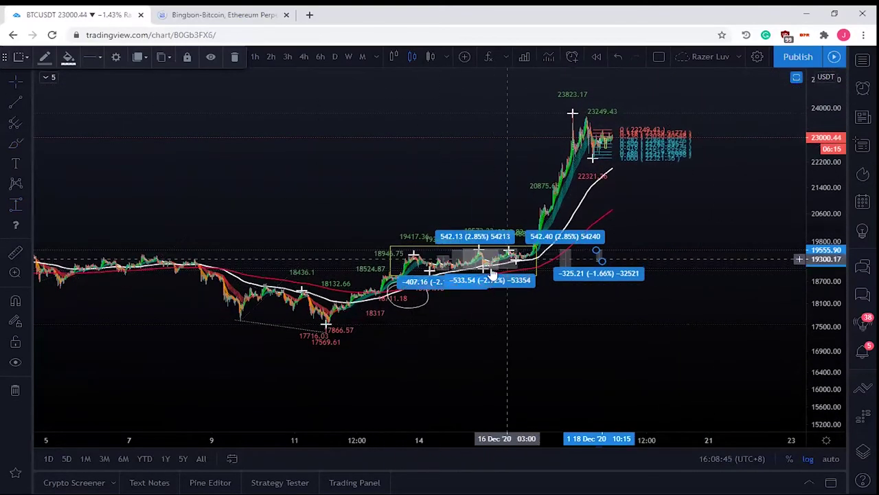
left_click(16, 204)
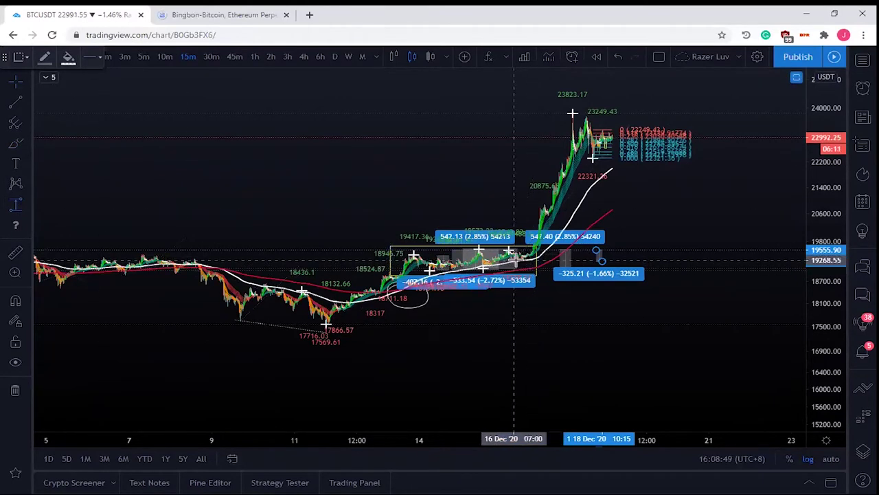
left_click(525, 259)
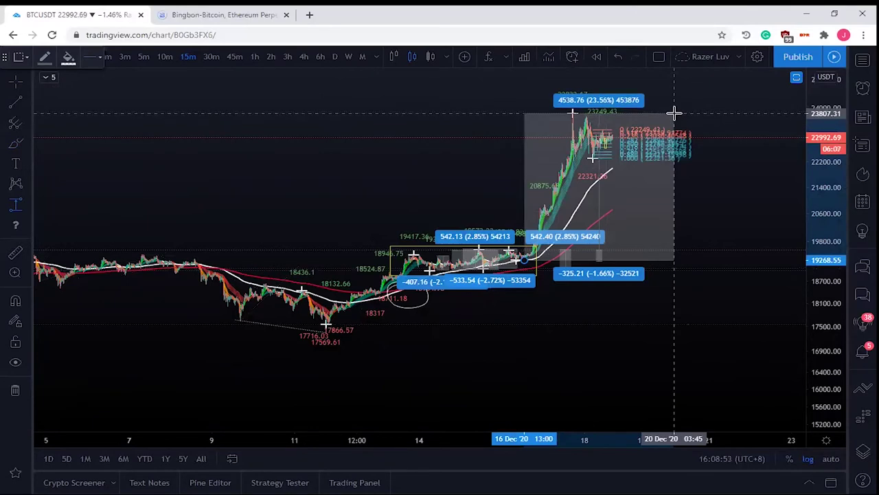
left_click(673, 112)
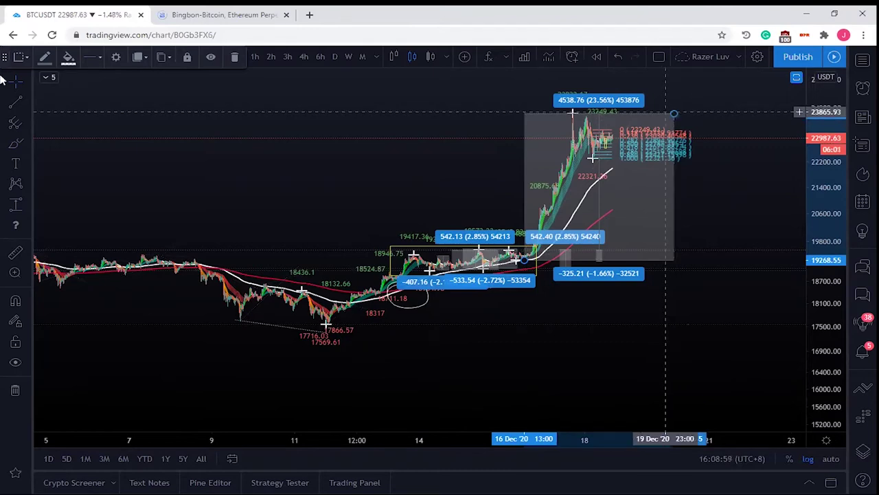
Review the list of applied indicators and remove all indicators from the chart, keeping the drawings
left_click(45, 77)
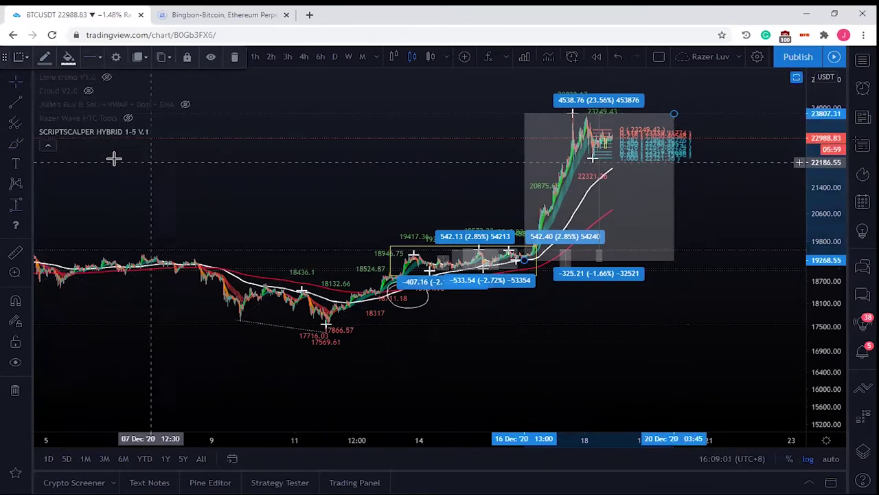
left_click(48, 145)
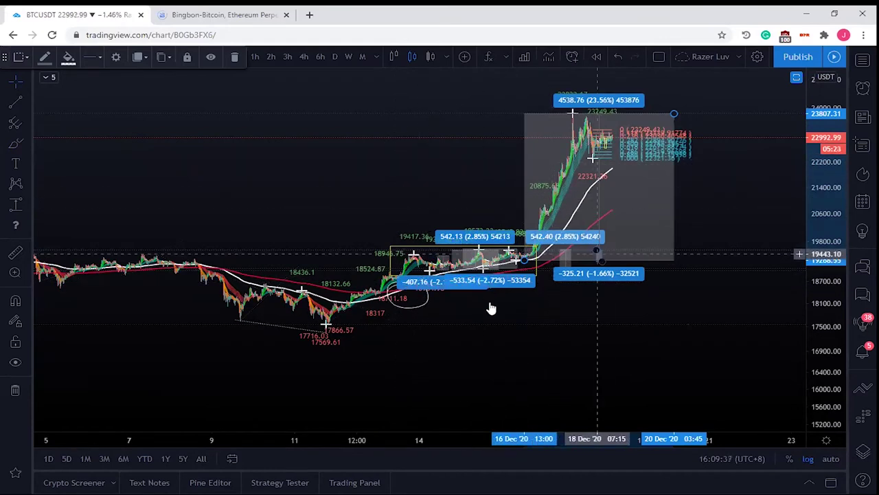
right_click(496, 352)
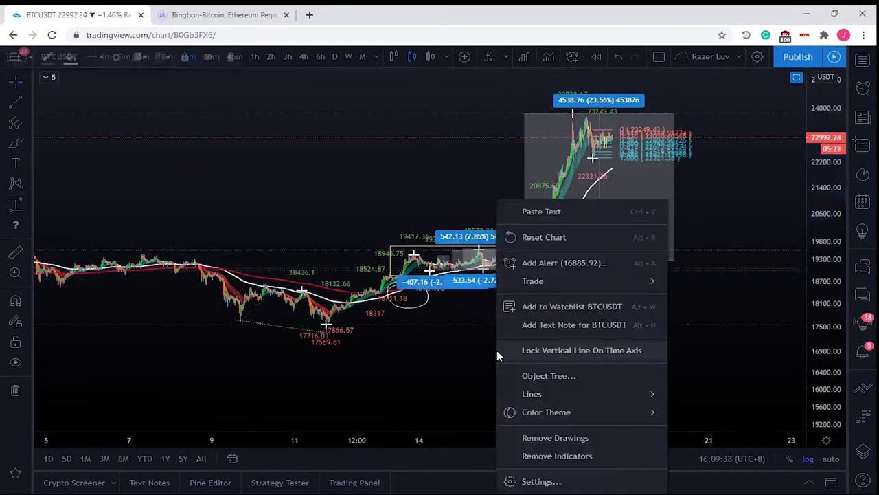
left_click(581, 456)
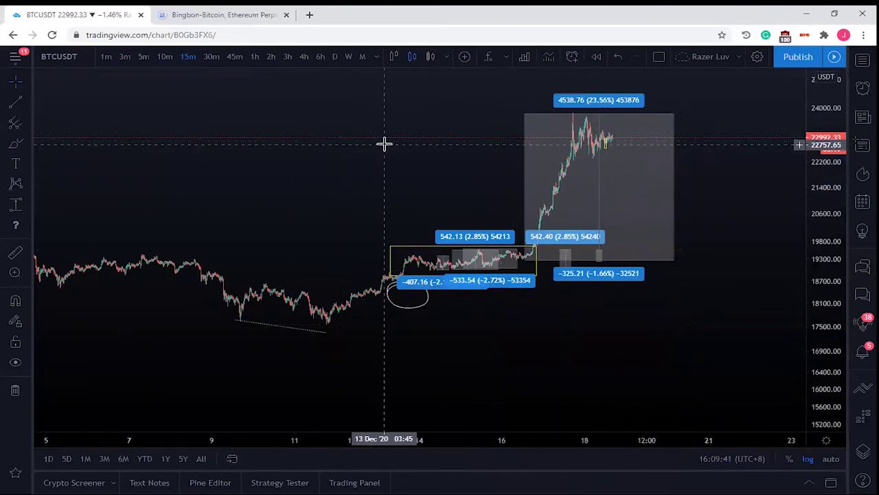
Undo the indicator removal and delete the small price ranges measuring the consolidation between 14 and 18 December
key("ctrl+z")
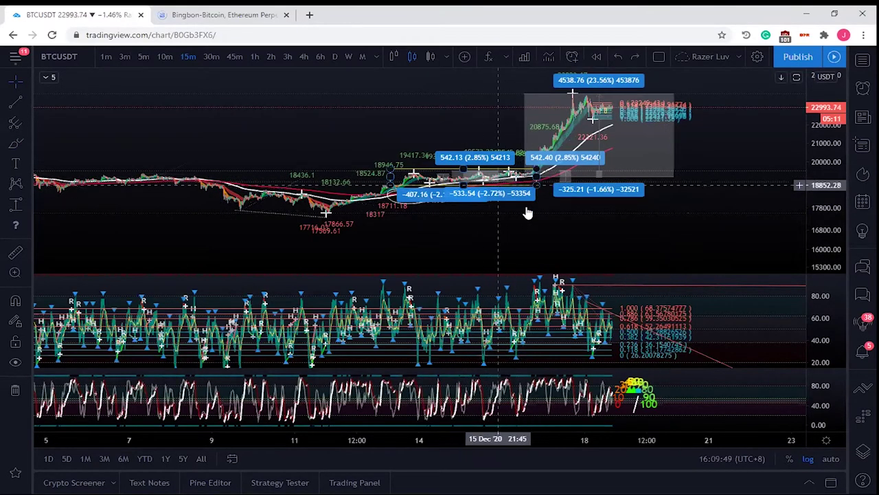
left_click_drag(821, 235, 820, 222)
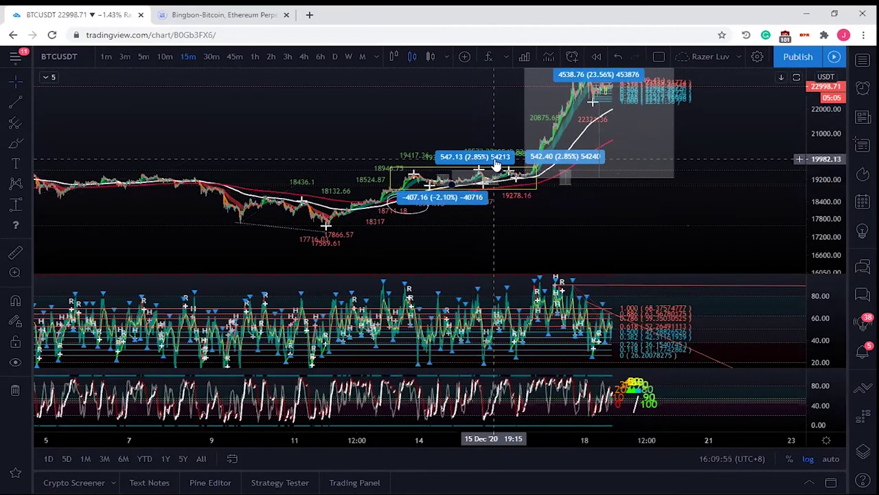
left_click(532, 198)
left_click(532, 198)
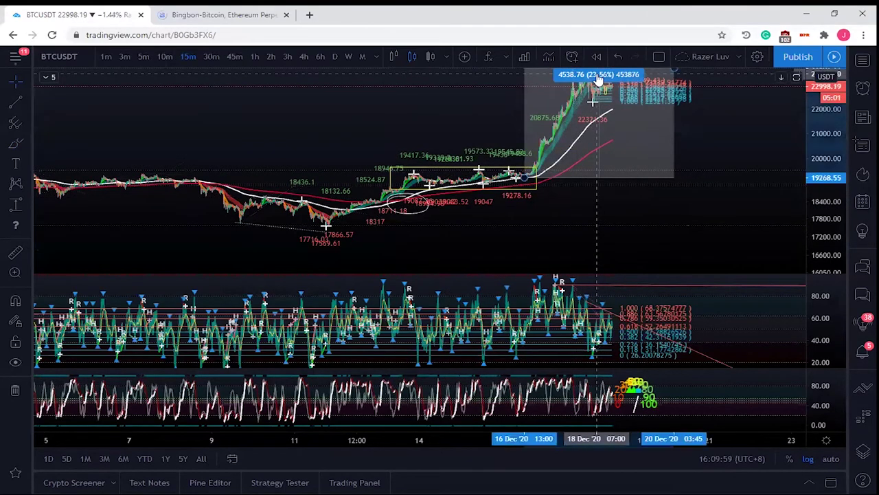
Delete the large price range over the breakout rally and the ellipse below the consolidation rectangle
left_click_drag(732, 203, 672, 233)
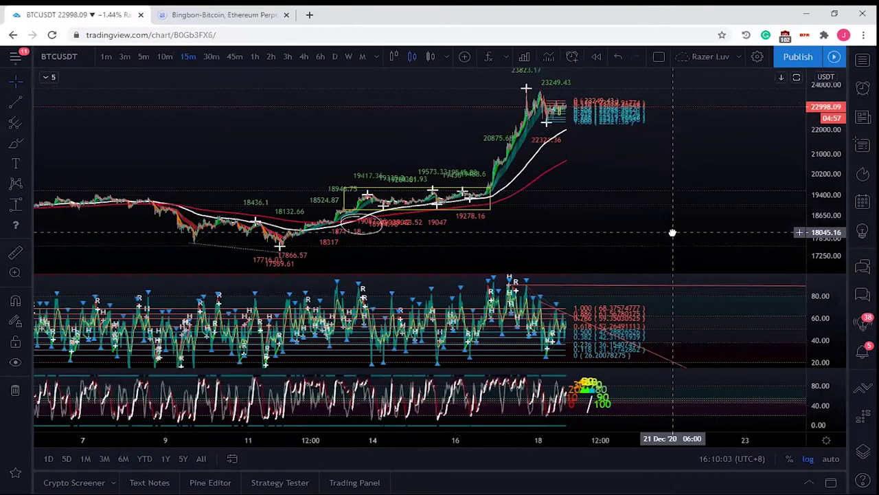
left_click(371, 219)
key("Delete")
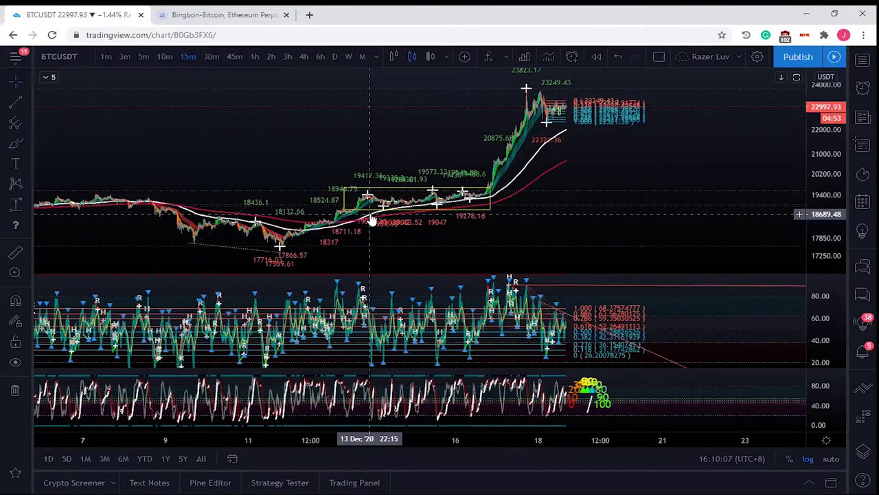
Maximize the main price pane so that it fills the chart area without the oscillator panes
double_click(672, 190)
key("Escape")
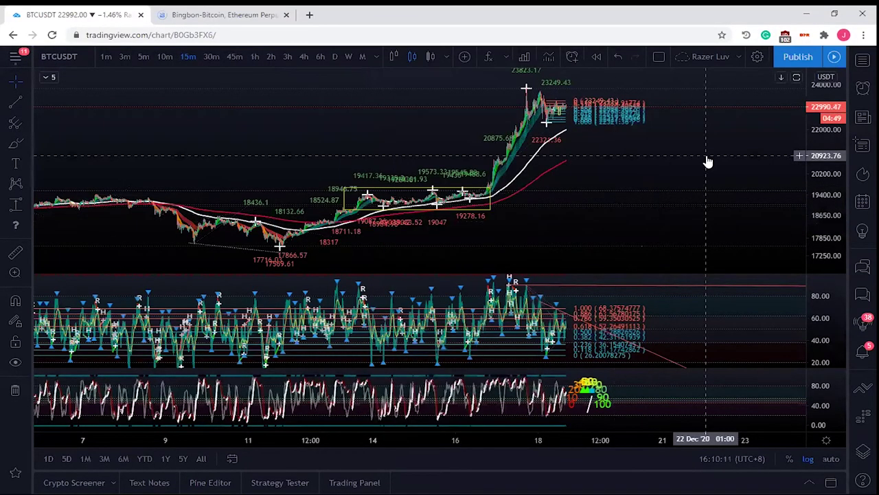
double_click(720, 260)
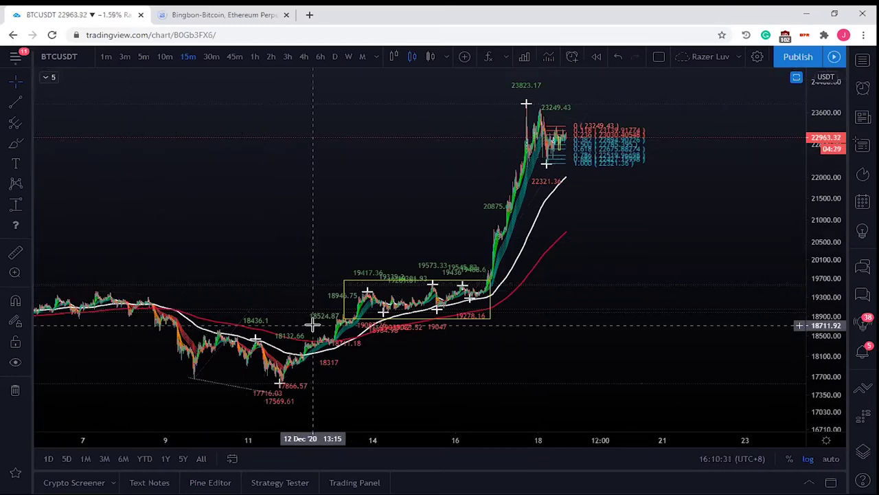
double_click(727, 250)
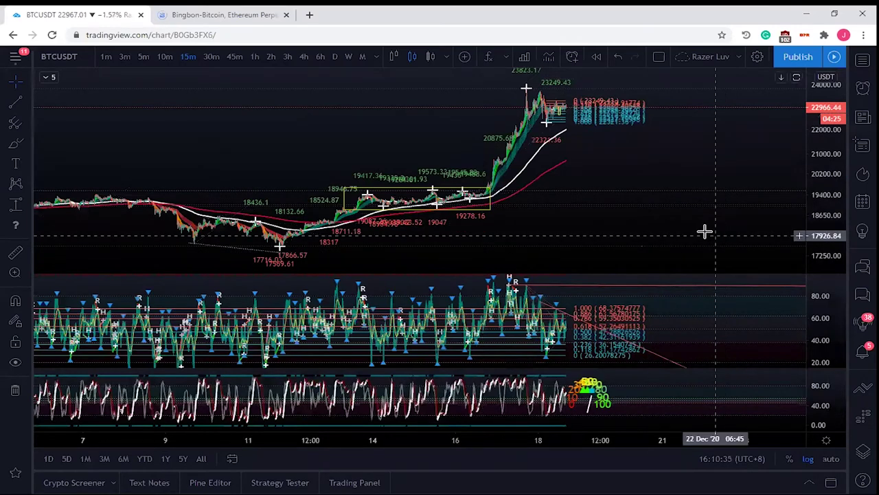
double_click(383, 267)
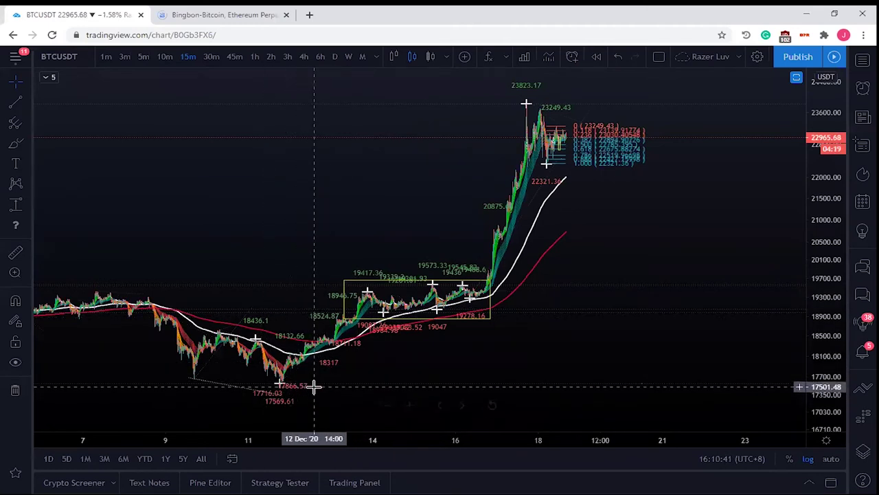
Delete the yellow rectangle around the 13–16 December consolidation
mouse_move(320, 371)
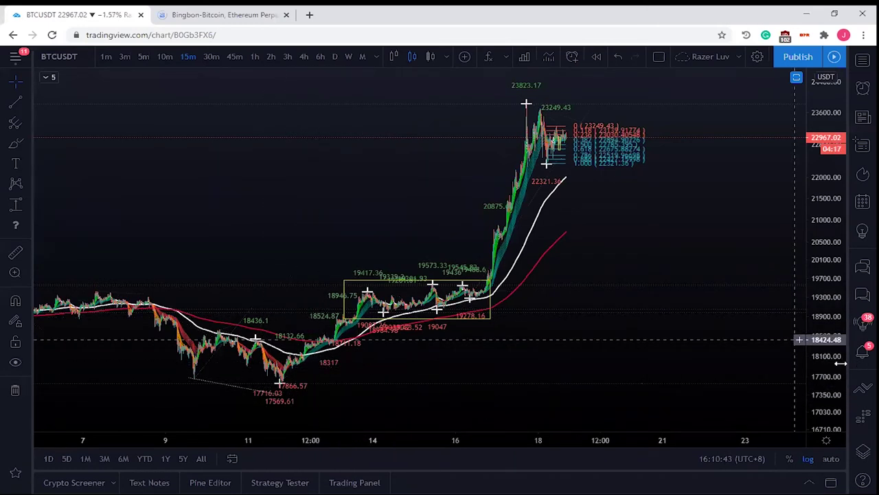
left_click_drag(825, 381, 825, 347)
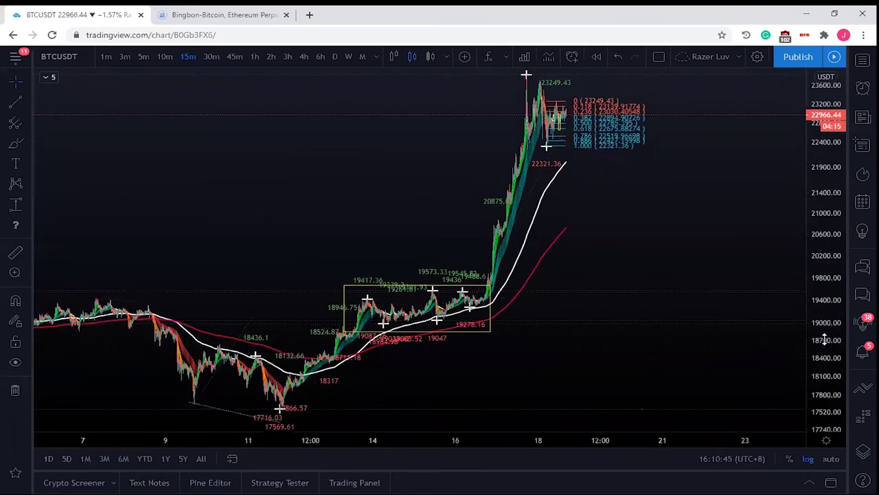
scroll(634, 250, "up", 2)
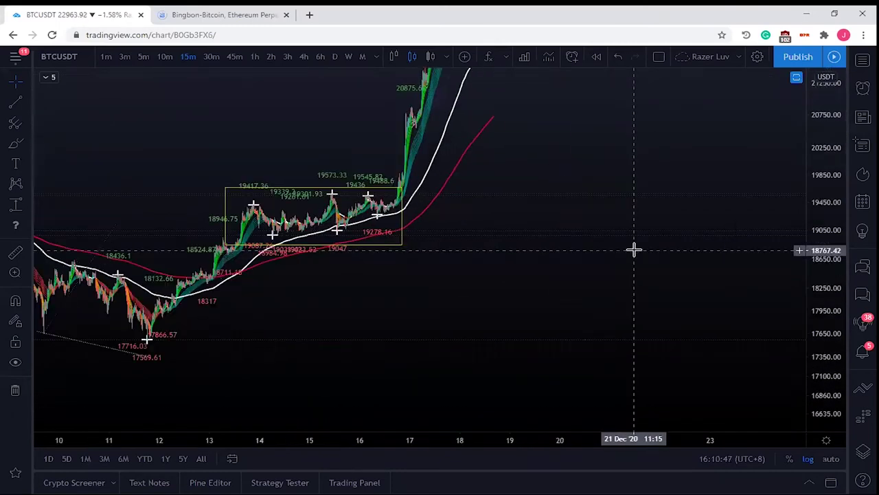
scroll(745, 287, "up", 2)
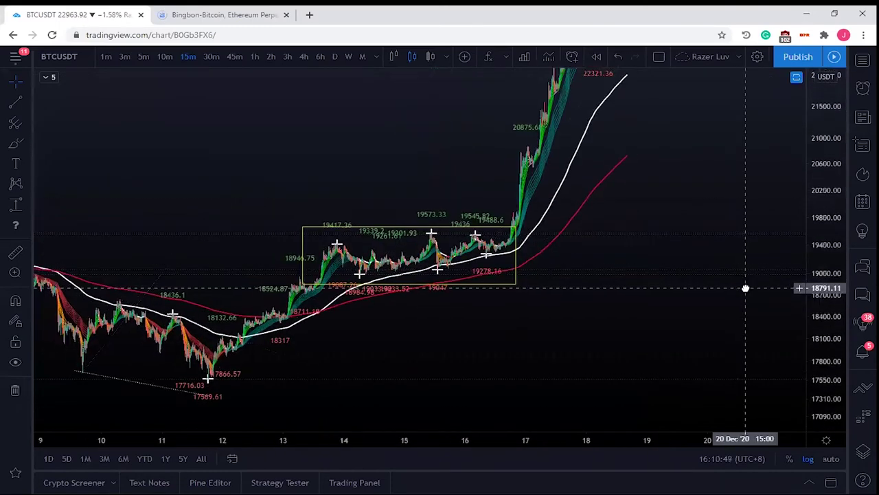
left_click(417, 286)
key("Delete")
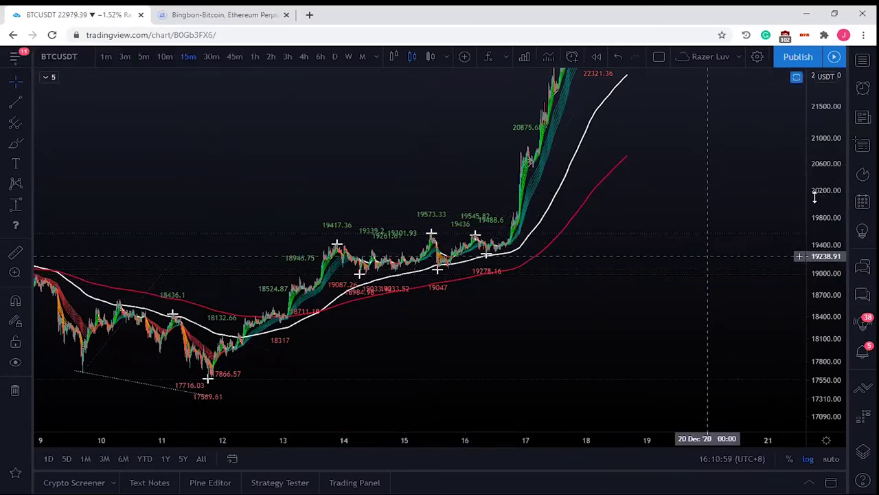
Examine the moving averages and swing labels from the early-December range through the 11 December low and its recovery
left_click_drag(826, 122, 825, 177)
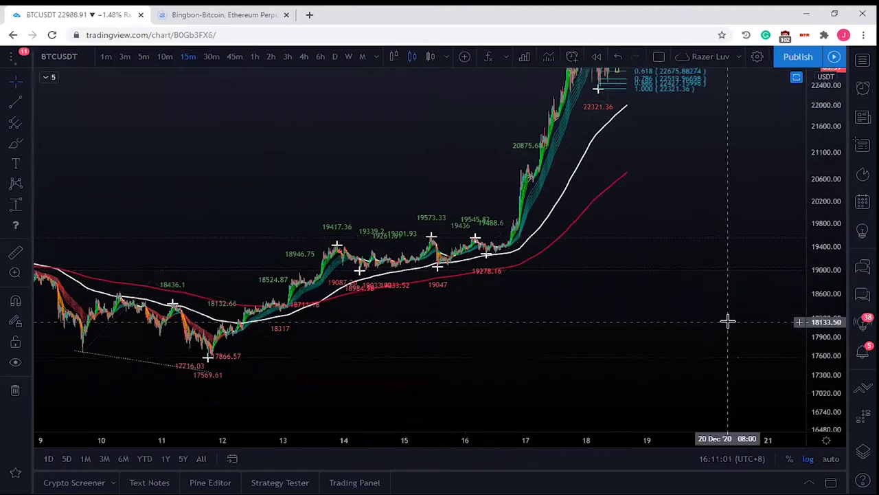
scroll(727, 320, "down", 4)
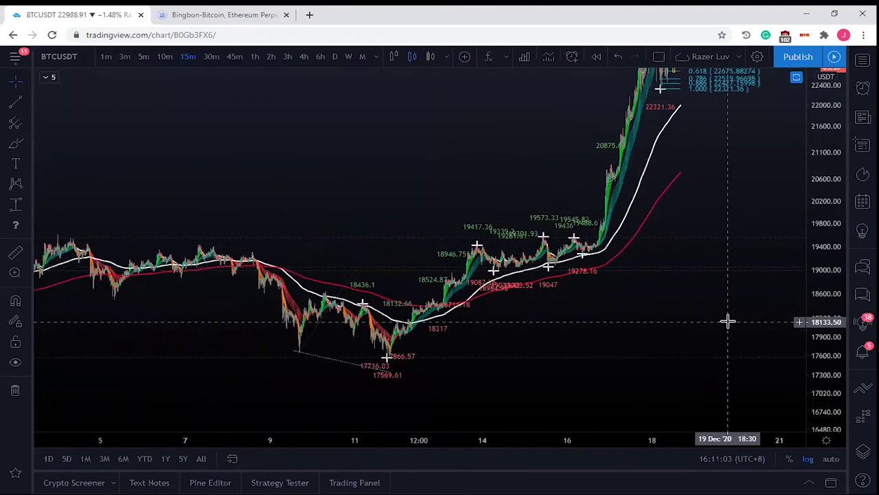
scroll(727, 321, "down", 1)
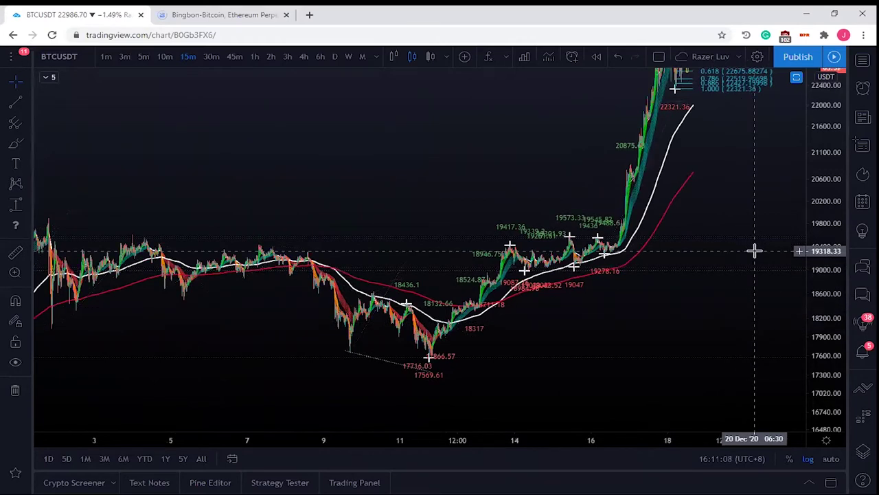
left_click_drag(827, 333, 828, 307)
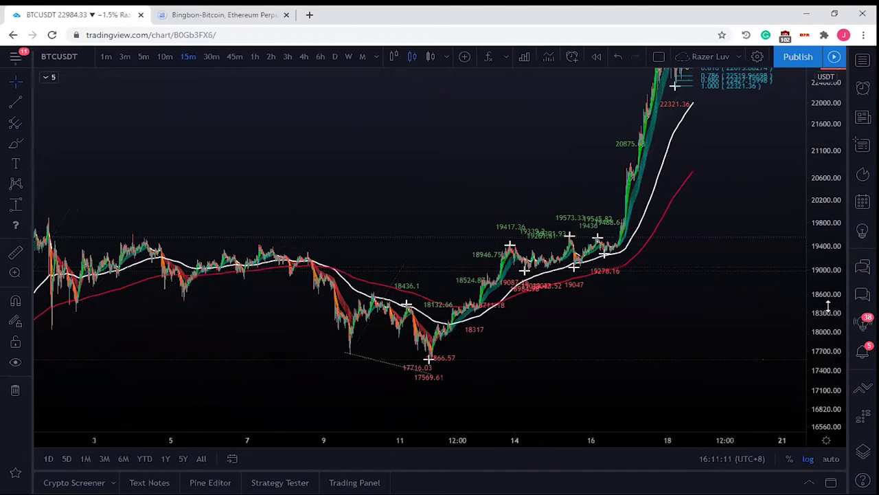
left_click_drag(830, 241, 830, 223)
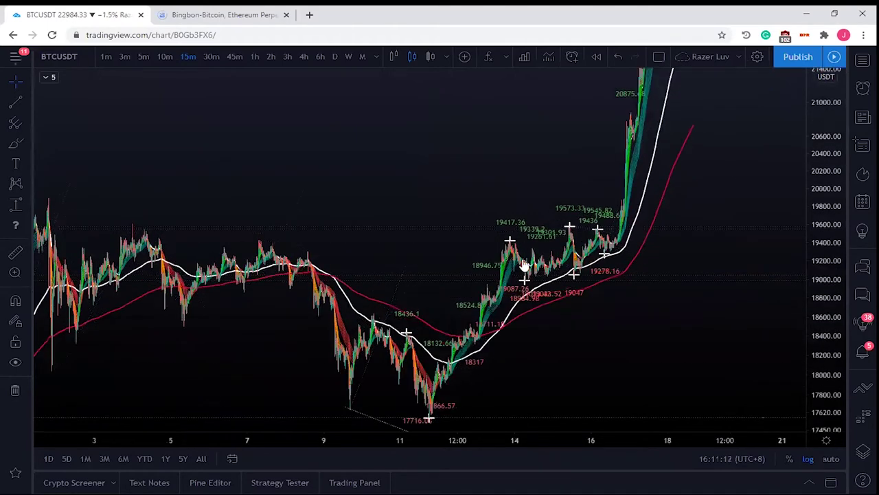
scroll(640, 314, "down", 2)
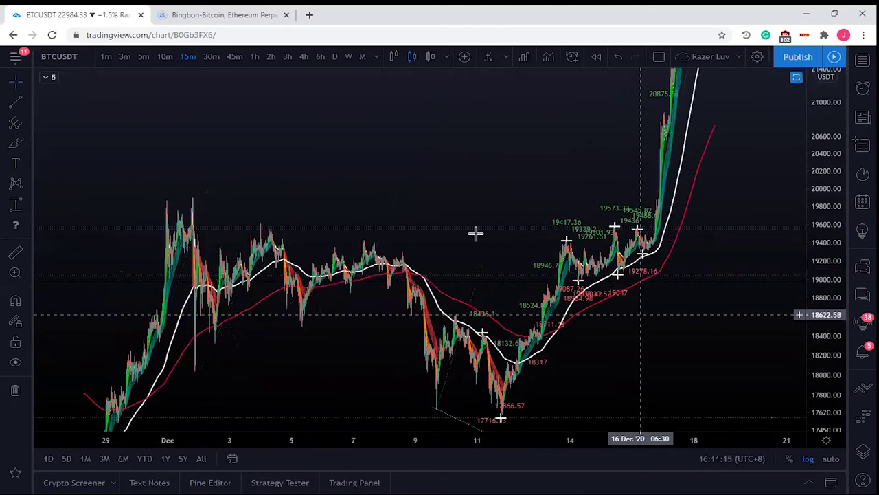
scroll(612, 218, "down", 1)
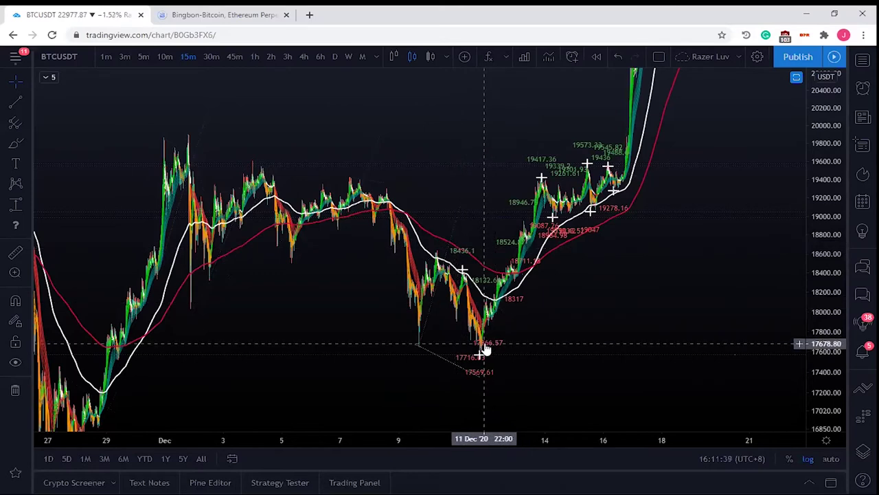
scroll(483, 341, "up", 3)
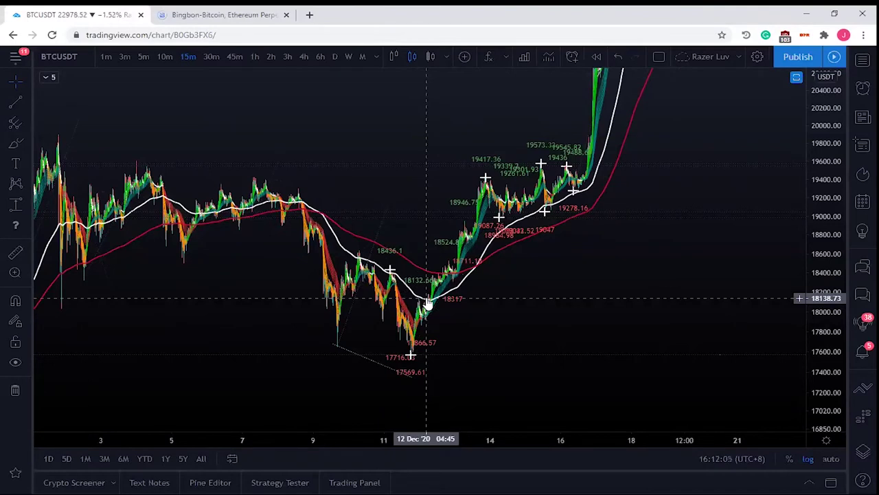
scroll(427, 302, "up", 1)
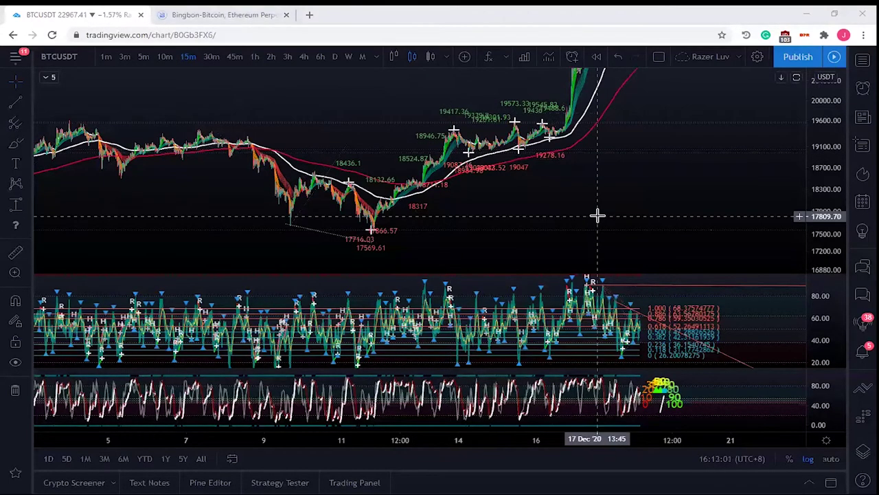
Maximize the price pane again and examine the trend from the 11 December low up to the 23823.17 high
left_click_drag(833, 235, 726, 169)
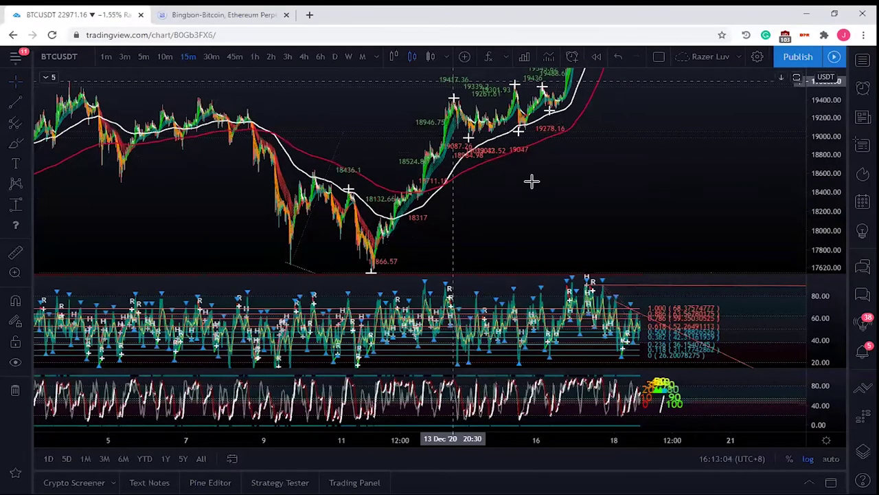
scroll(522, 182, "down", 2)
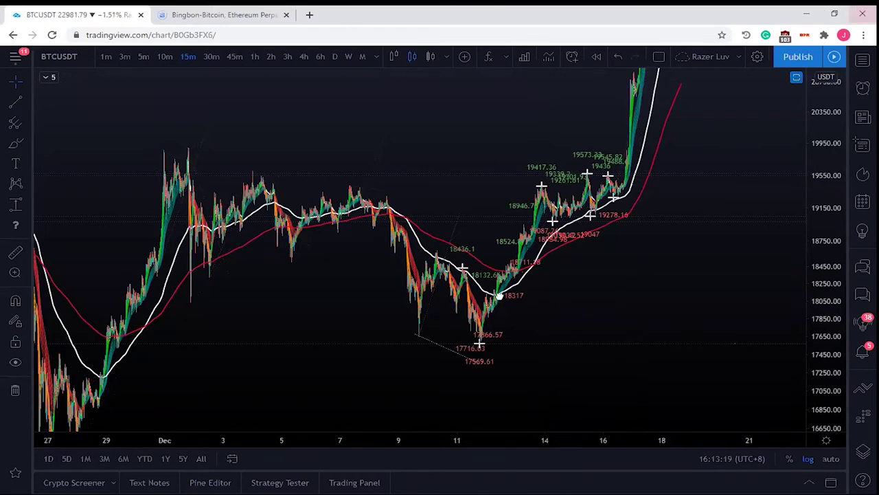
left_click_drag(646, 291, 499, 296)
left_click_drag(652, 232, 652, 232)
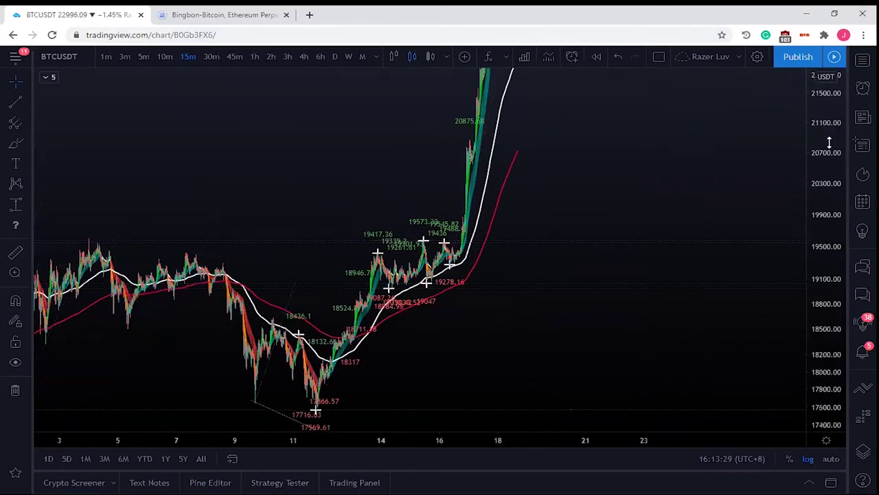
left_click_drag(829, 142, 820, 214)
left_click_drag(817, 249, 818, 323)
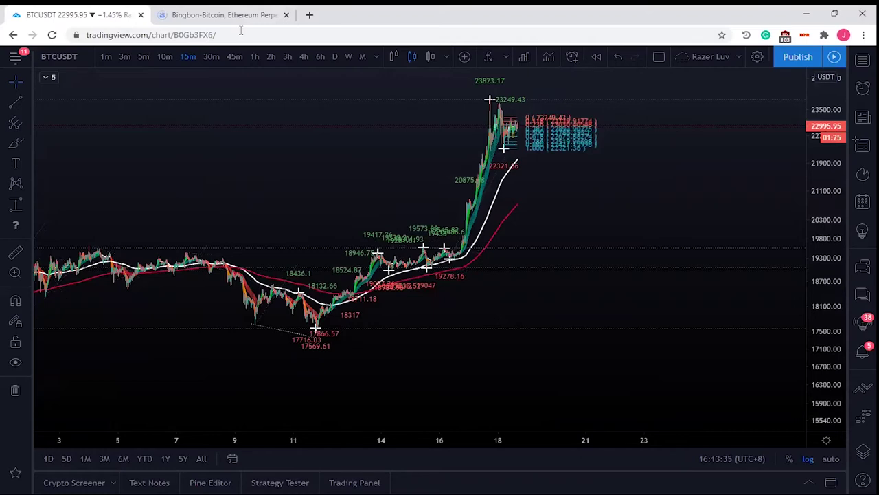
Restore the oscillator panes and examine the 18 December price swing with its Fibonacci levels between 23249.43 and 22321.36
double_click(319, 170)
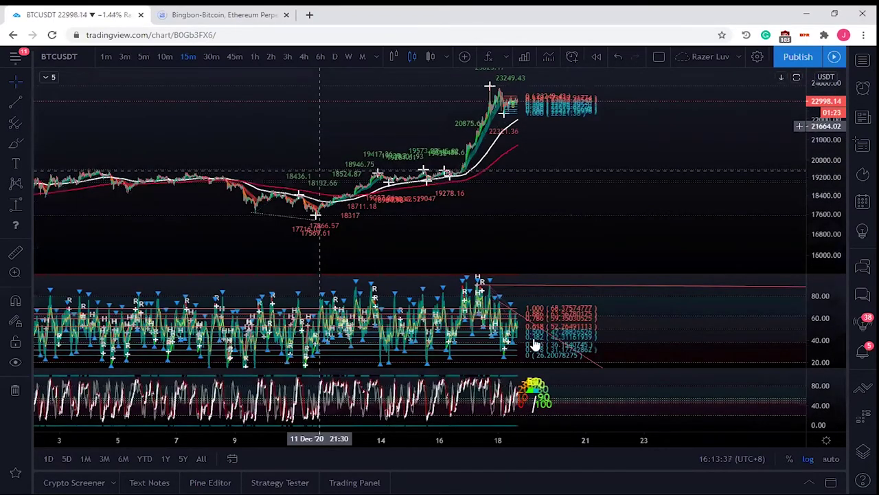
scroll(618, 251, "up", 3)
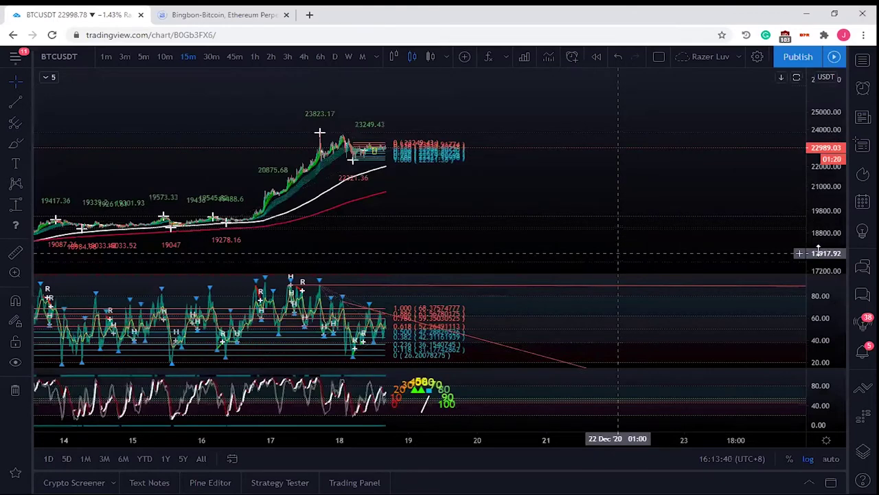
left_click_drag(590, 213, 576, 162)
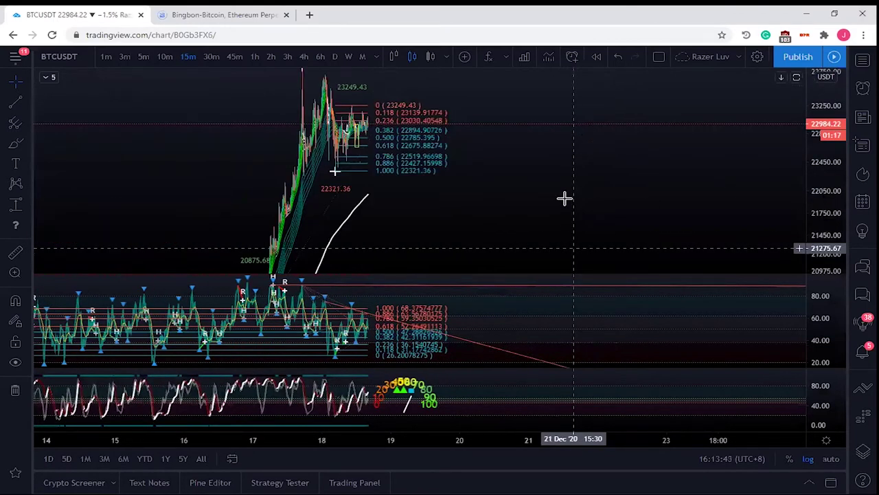
scroll(311, 199, "up", 2)
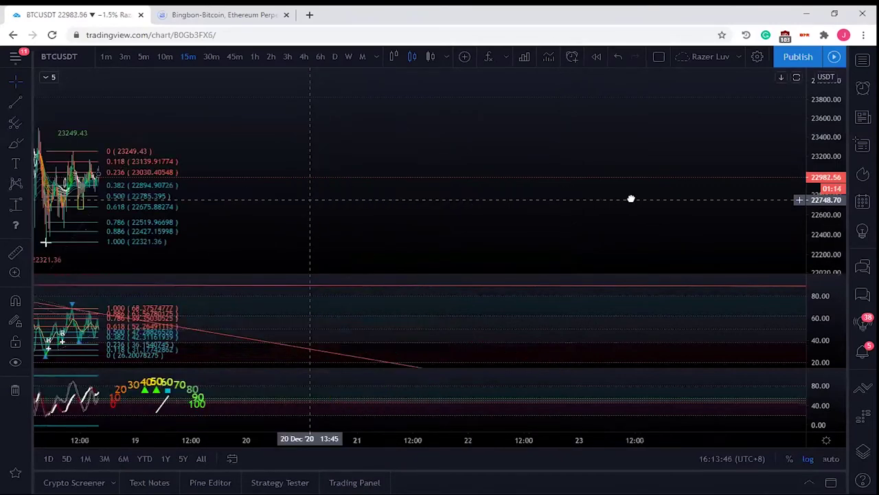
left_click_drag(311, 200, 632, 198)
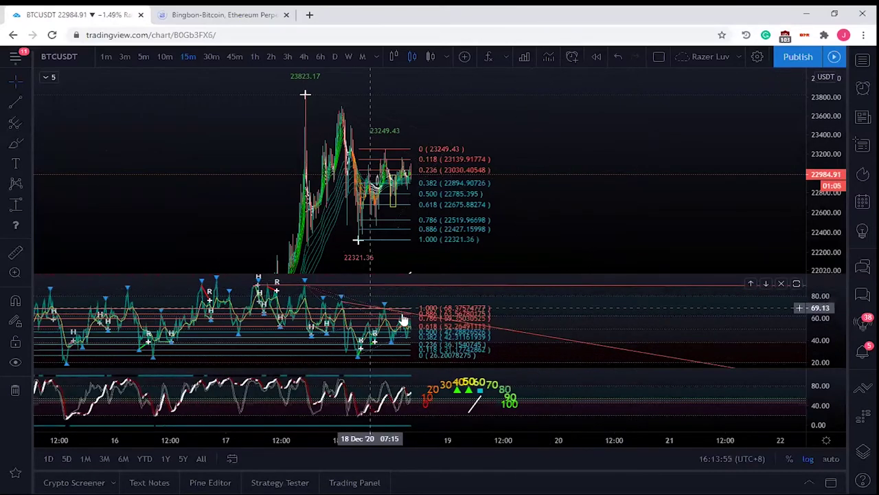
Maximize the upper oscillator pane and examine its Fibonacci levels, trend lines and divergence markers around 17–18 December
double_click(567, 300)
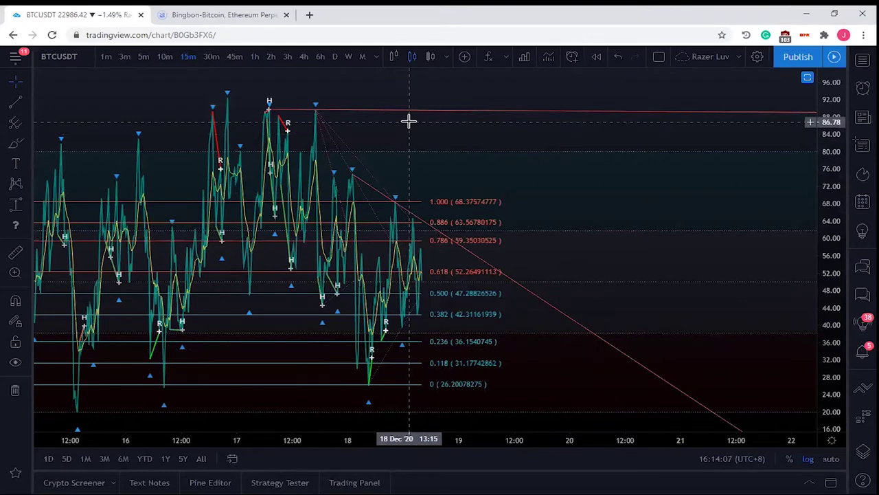
scroll(424, 160, "up", 1)
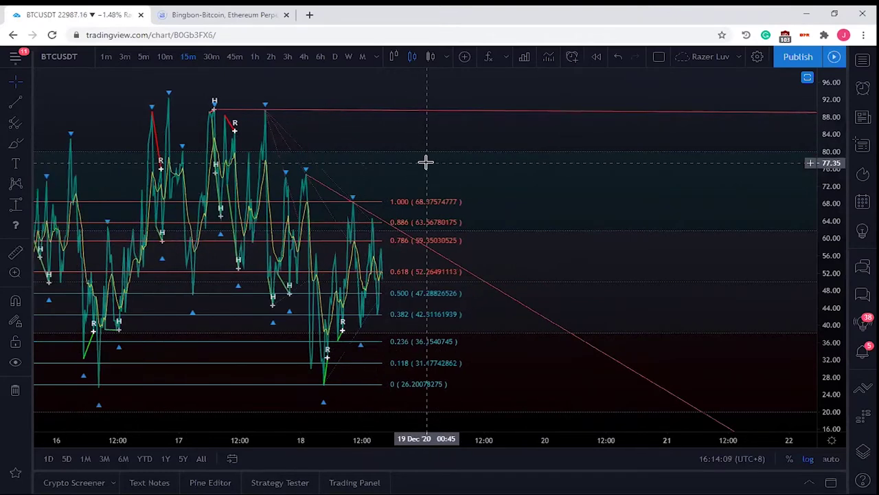
scroll(383, 251, "up", 1)
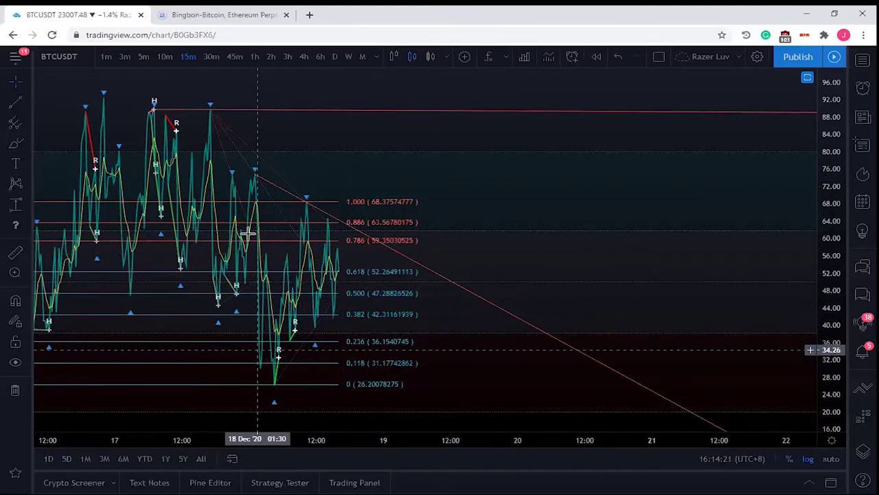
Restore the stacked price and oscillator panes and stretch the upper oscillator's vertical scale
left_click_drag(488, 198, 546, 165)
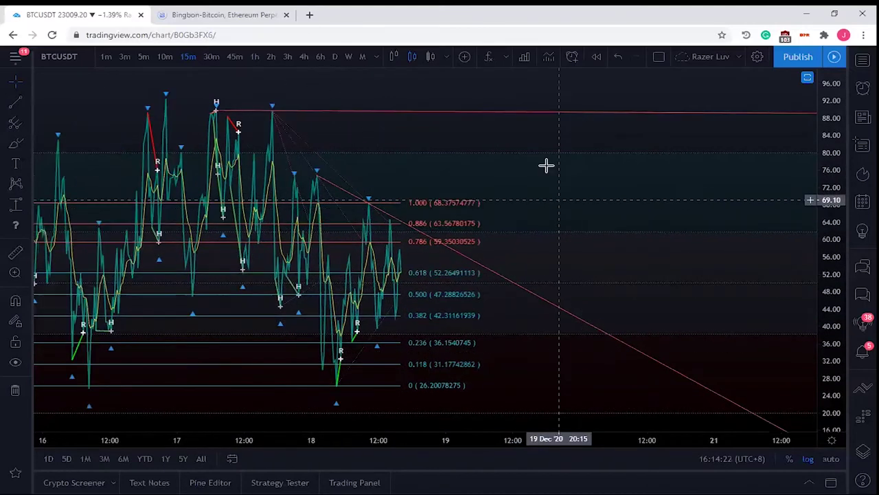
double_click(442, 95)
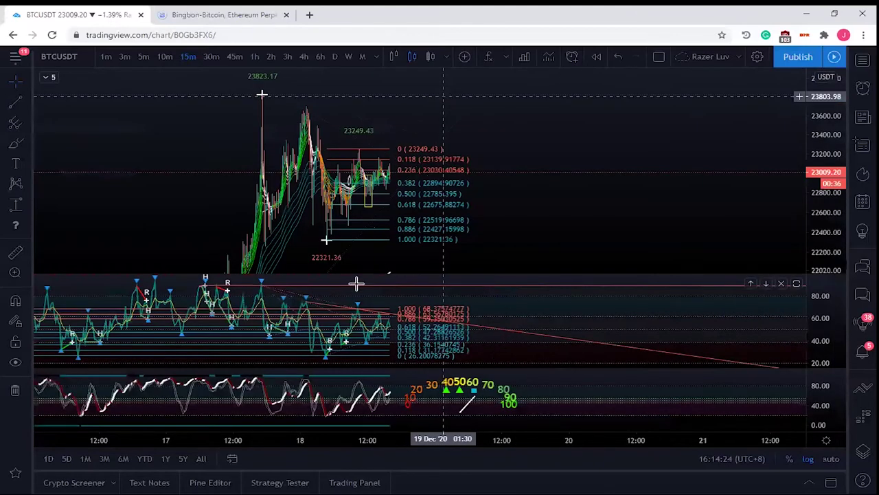
left_click_drag(359, 261, 359, 252)
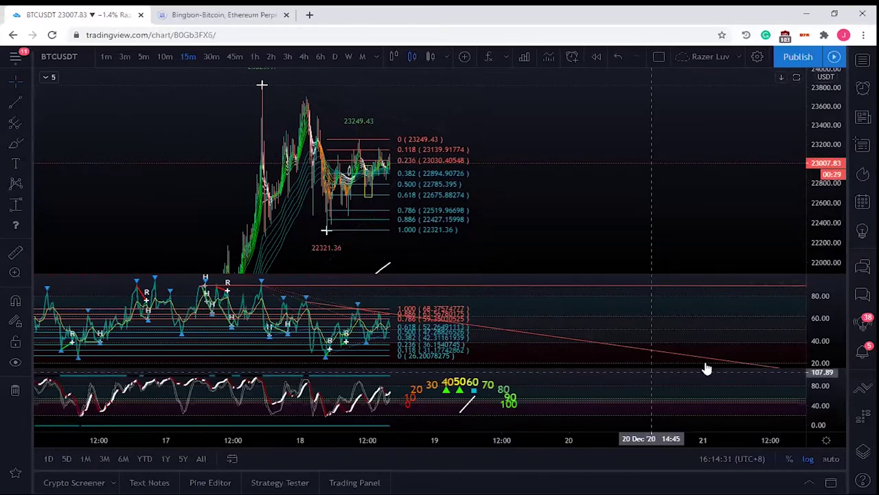
left_click_drag(829, 344, 828, 332)
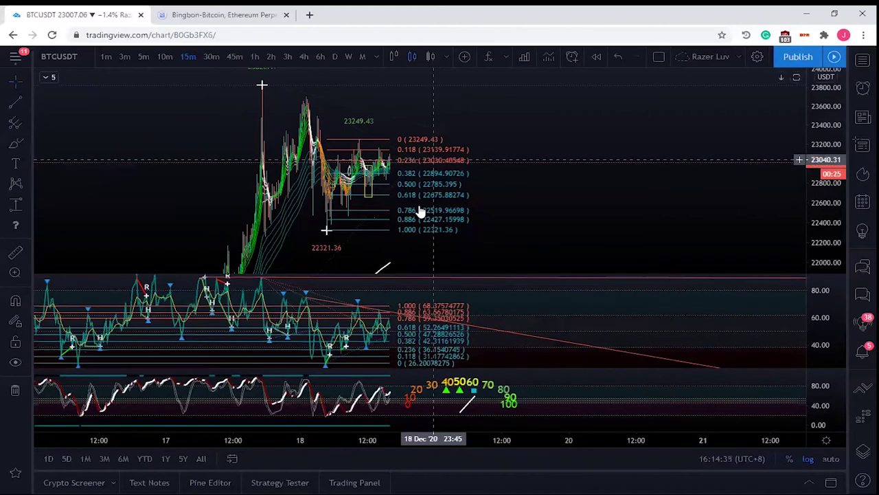
Draw a Fib Retracement from about 22312 up to 23713 around 20 December and apply the multicolour template with background and level values
left_click(29, 121)
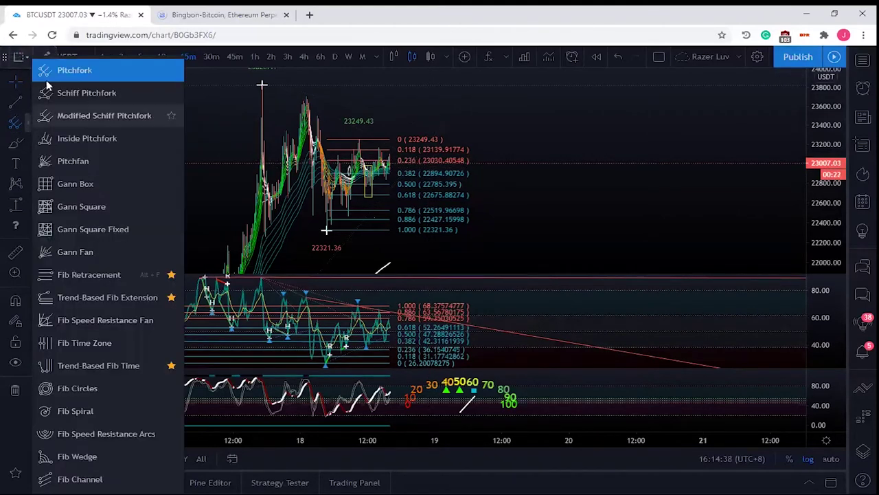
left_click(76, 275)
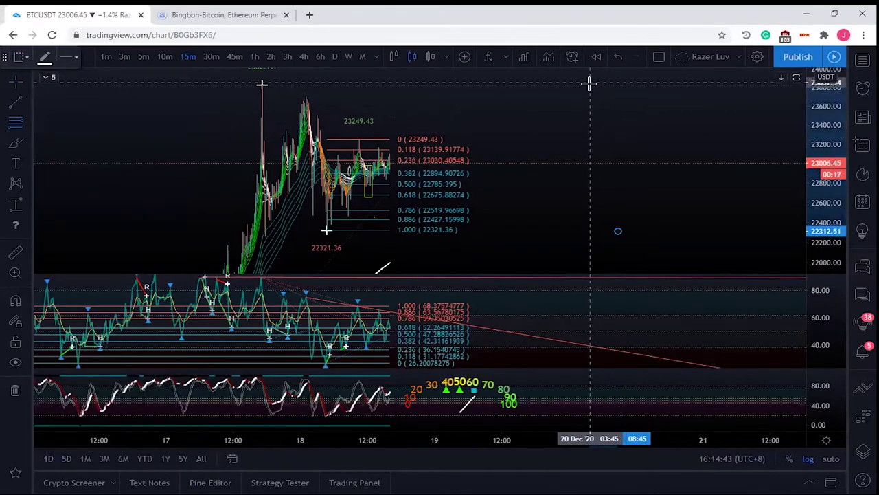
left_click(590, 95)
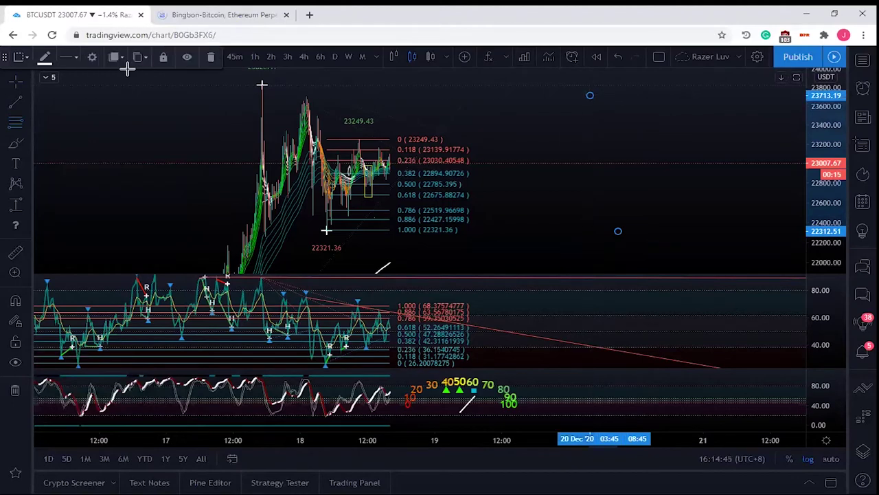
left_click(90, 62)
scroll(346, 384, "down", 5)
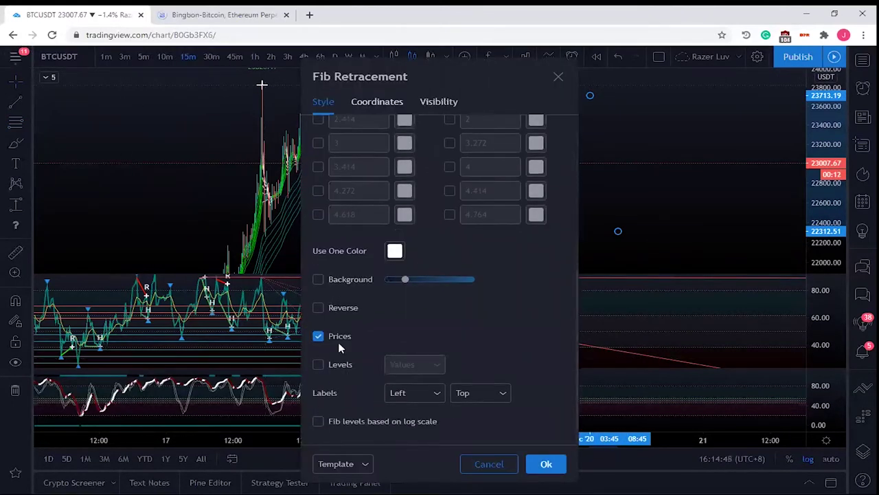
left_click(336, 464)
left_click(340, 401)
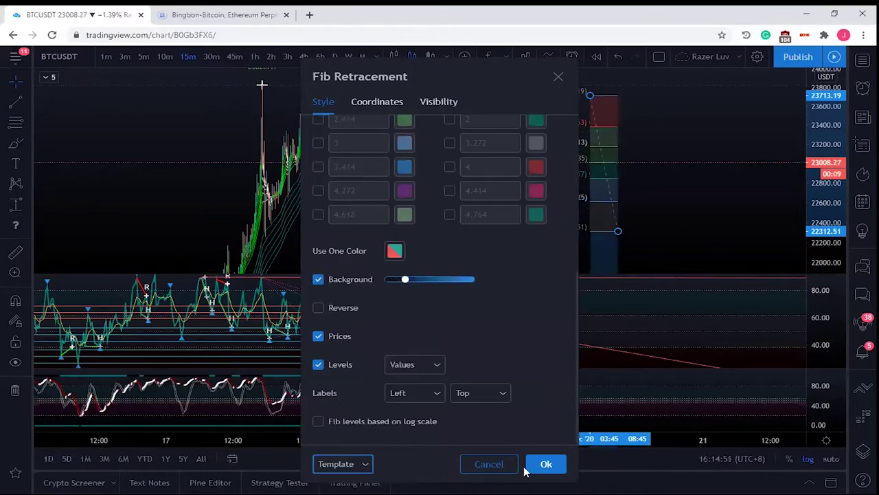
Turn off the retracement's 3.618 level and change its 4.236 level to 0.886
scroll(483, 187, "up", 5)
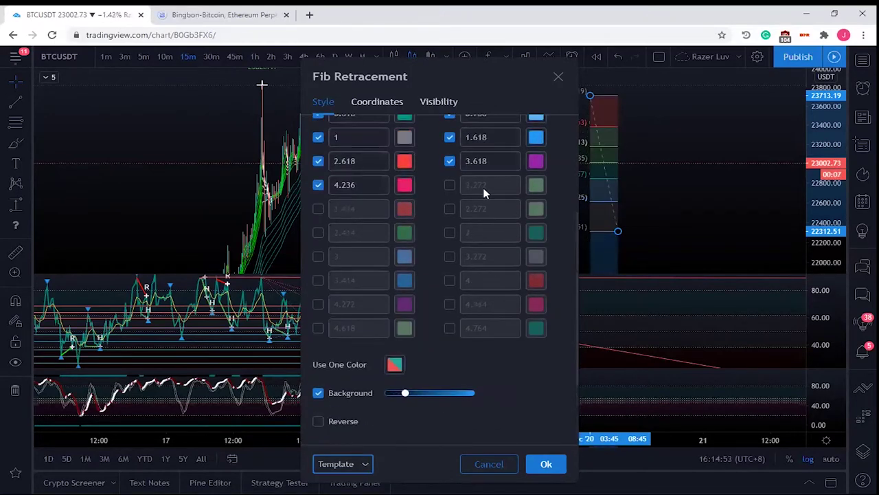
left_click(318, 299)
left_click(450, 275)
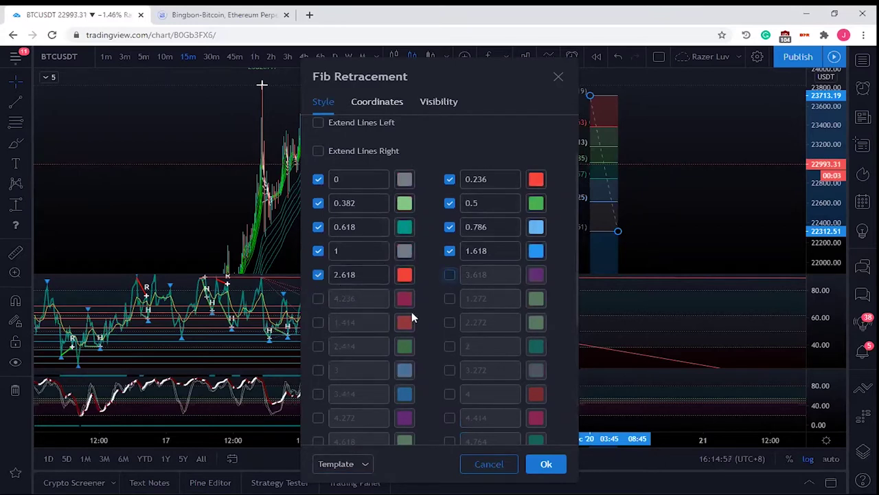
left_click(318, 298)
left_click(362, 297)
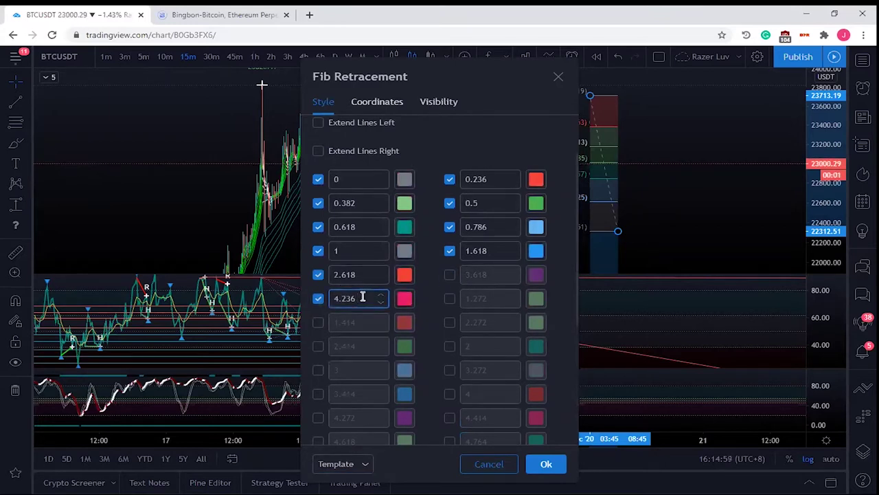
key("BackSpace")
key("BackSpace")
key("BackSpace")
key("BackSpace")
key("BackSpace")
type("0.886")
left_click(546, 464)
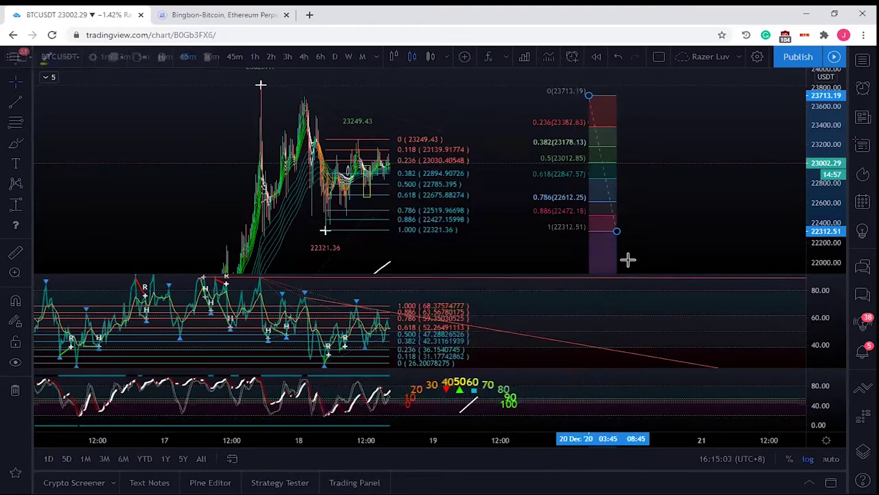
Delete the Fib Retracement around 20 December from the price pane
left_click(672, 177)
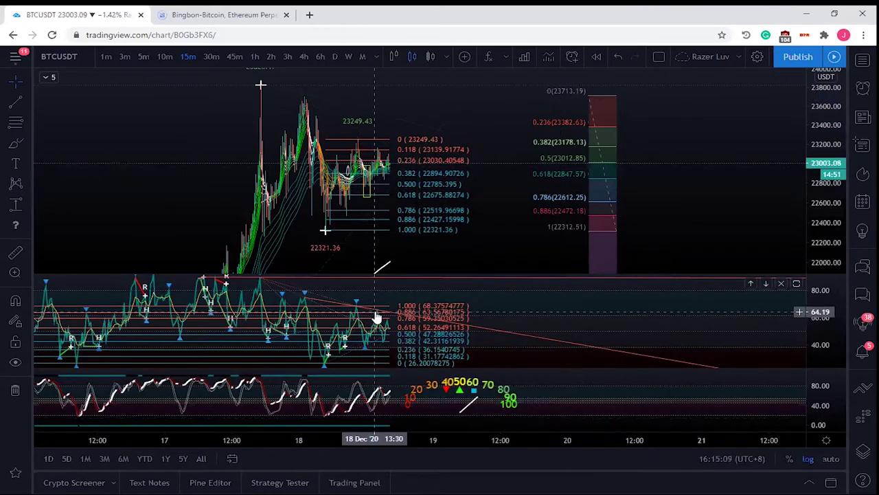
left_click(542, 216)
key("Delete")
Draw a narrow Fib Retracement from about 23719 down to 22324 at 20 December
left_click(17, 122)
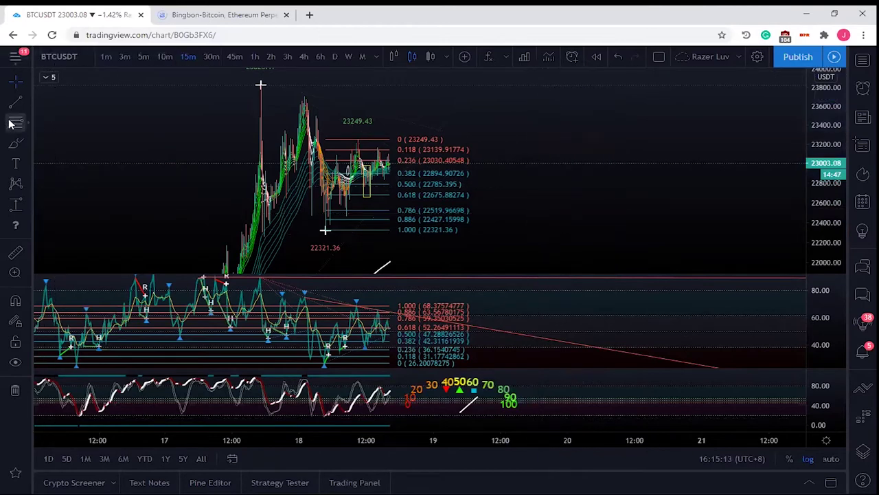
left_click(578, 95)
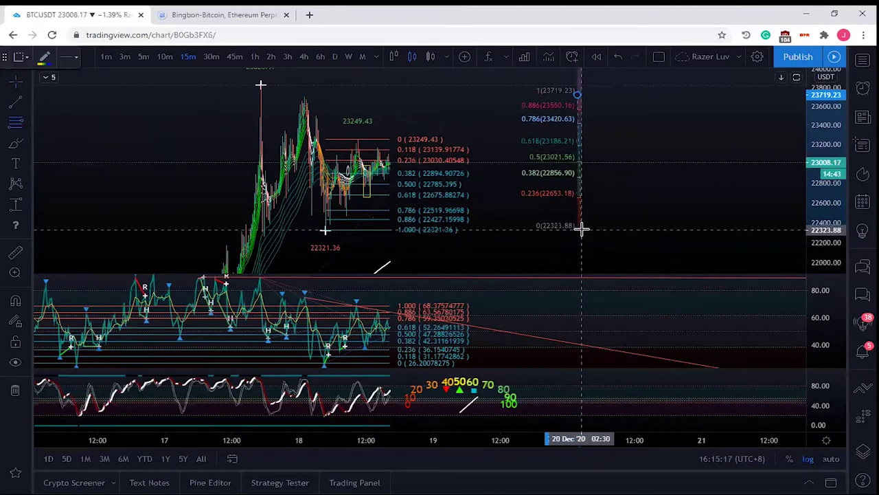
left_click(581, 229)
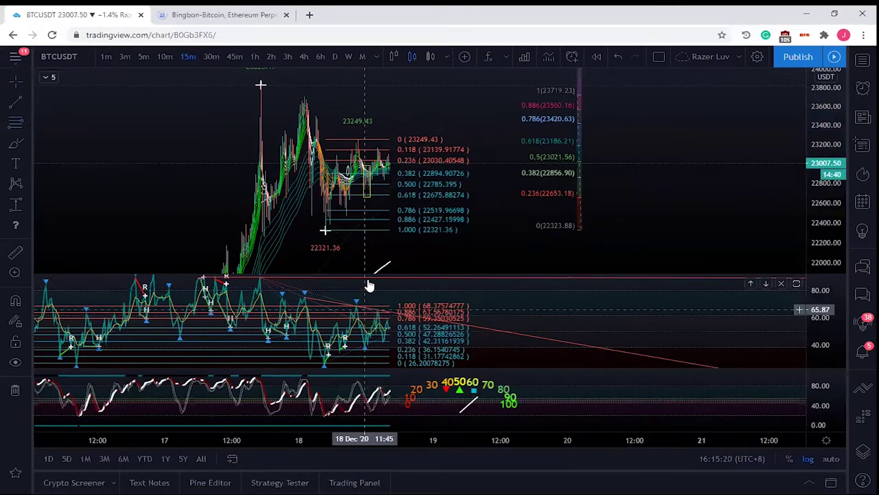
Draw a descending trend line from the 17 December high at about 23822 to about 22244 on 19 December
left_click(15, 102)
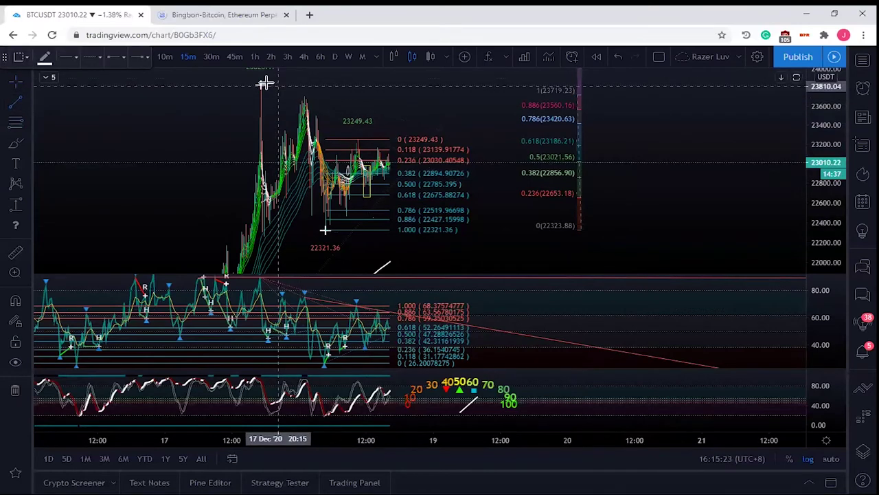
left_click(260, 84)
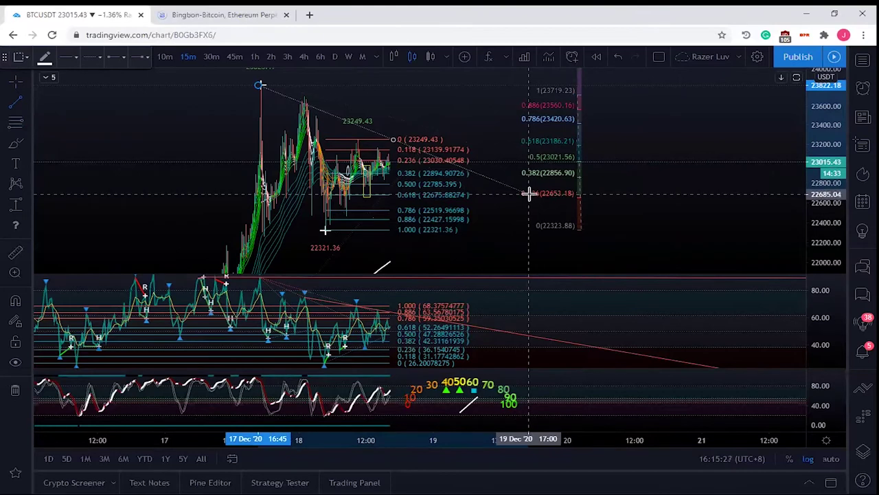
left_click(551, 237)
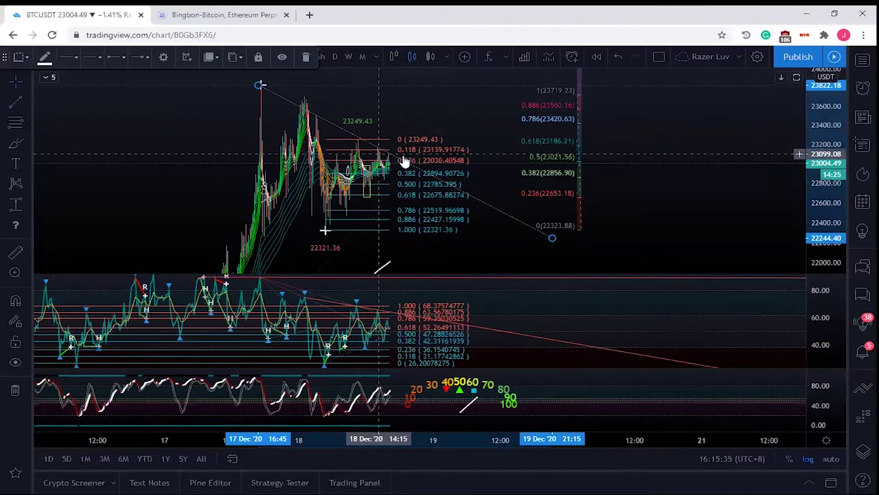
Replace the Fib Retracement with one from about 23253 down to 22318 on 19 December, matching the 23249.43–22321.36 swing
left_click(15, 127)
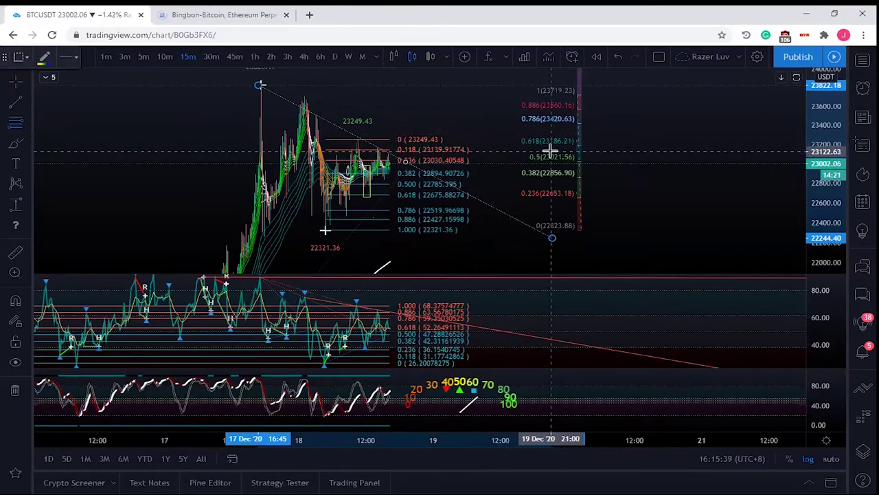
key("Escape")
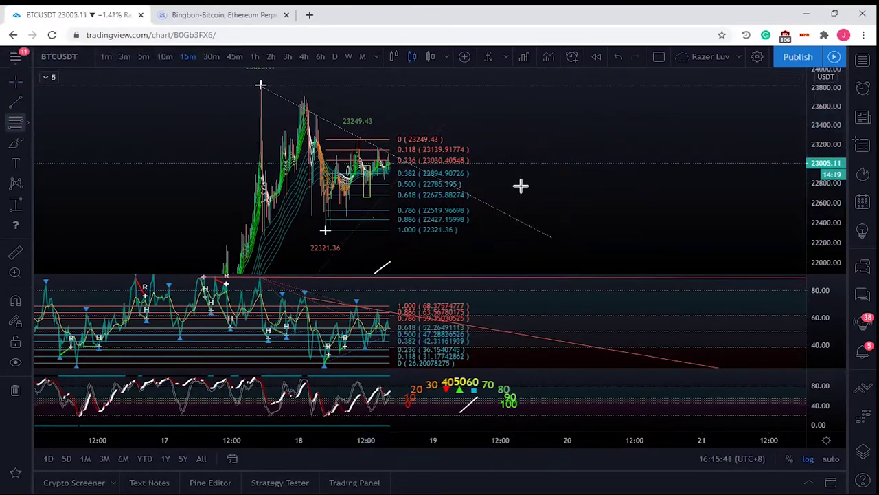
left_click(527, 140)
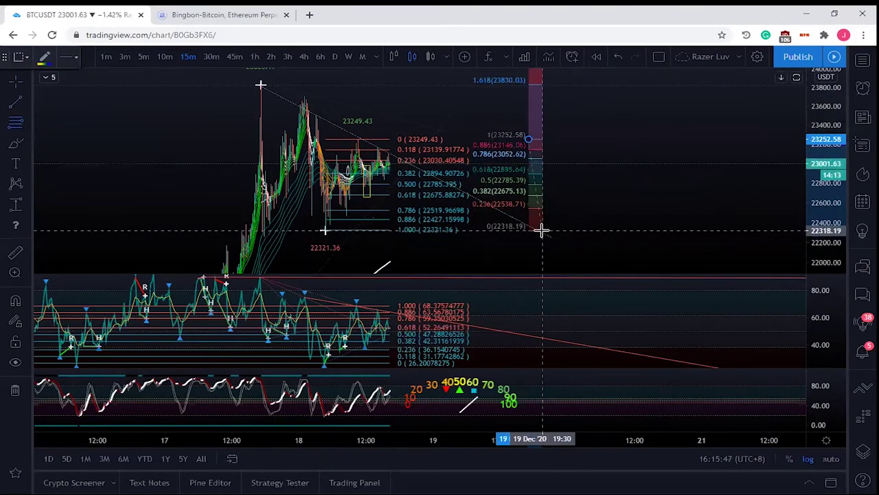
left_click(542, 230)
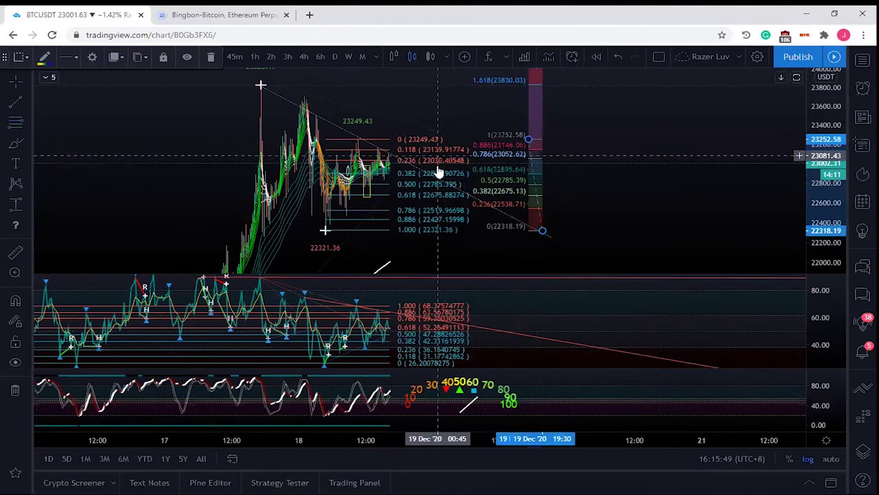
Switch the Function Option of SCRIPTSCALPER HYBRID 1-5 V.1 away from Auto Fib to hide its price-pane Fibonacci levels
left_click(45, 77)
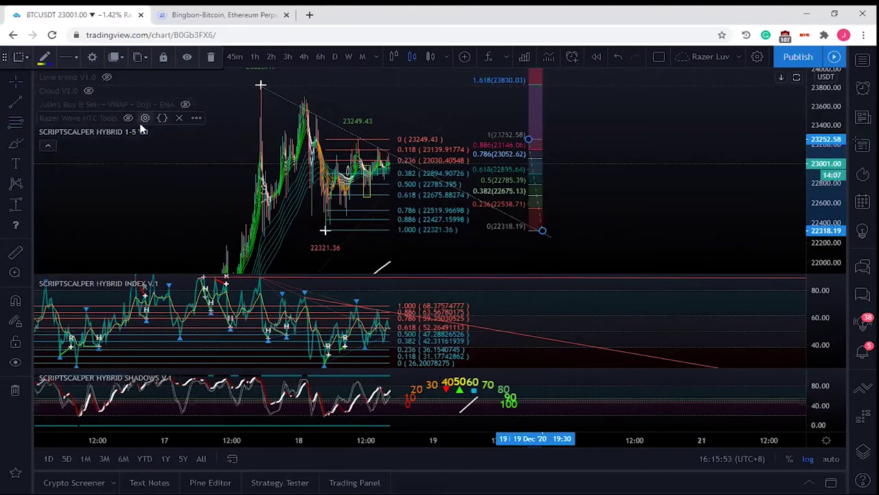
left_click(176, 132)
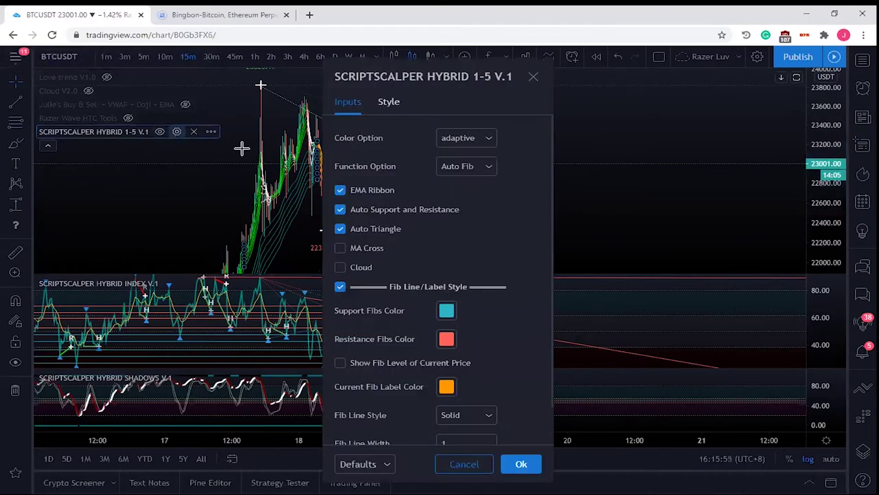
left_click(489, 170)
left_click(472, 225)
left_click(620, 222)
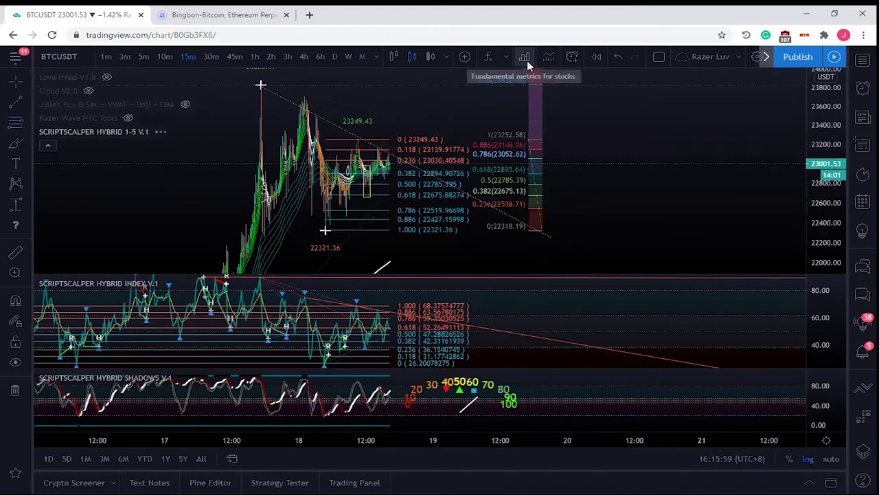
left_click(49, 145)
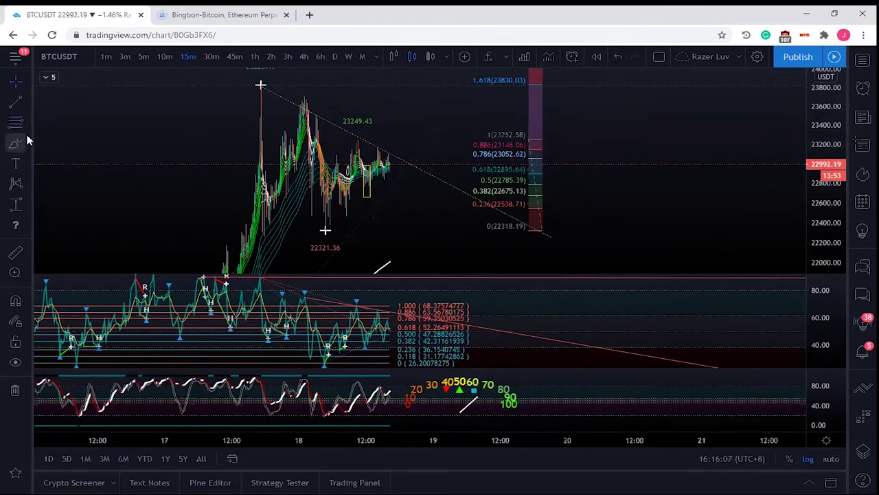
Draw a rectangle from about 23282 to 23011 around the retracement's 0.786, 0.886 and 1 labels
left_click(26, 143)
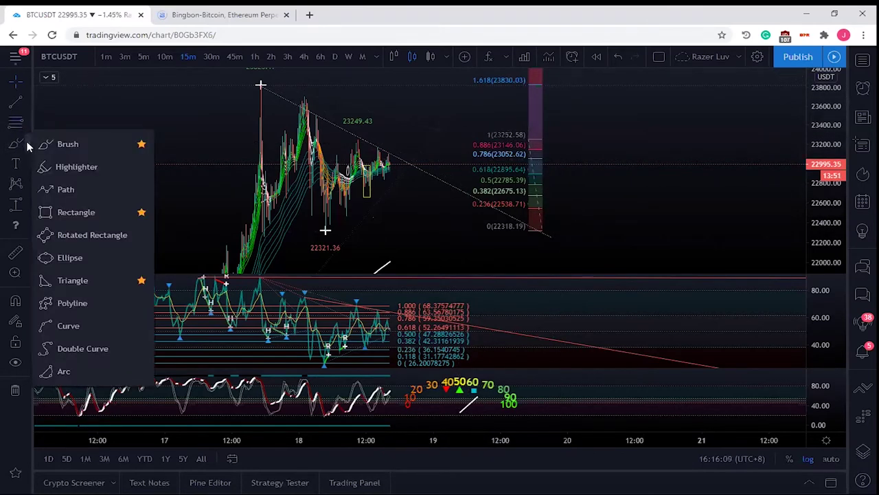
left_click(49, 213)
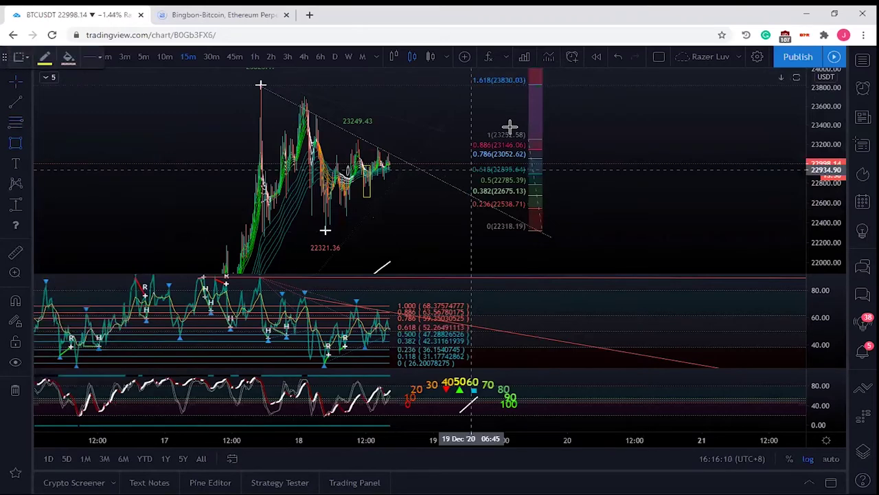
left_click(457, 136)
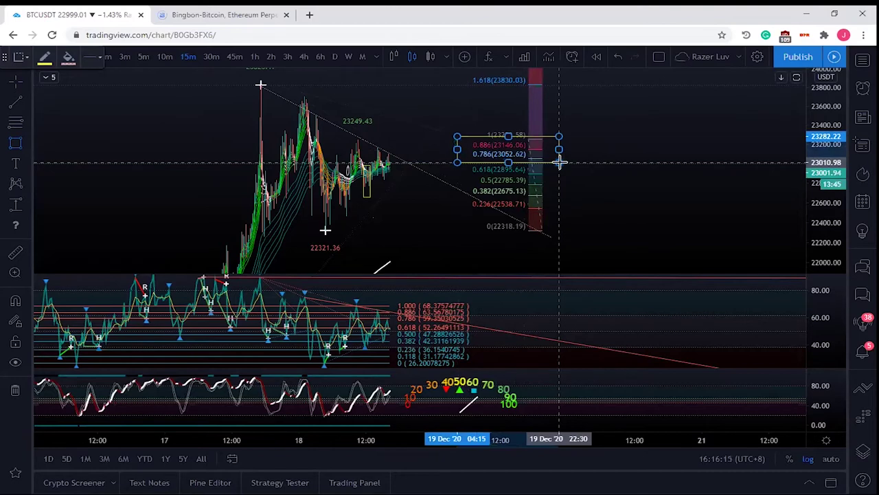
left_click(562, 162)
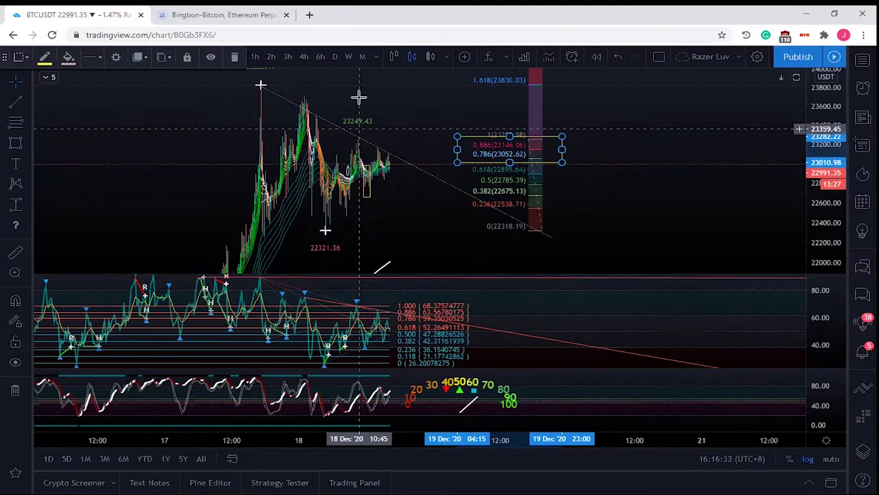
Circle the 23249.43 swing label and the corresponding upper-oscillator peak around 18 December with the Brush
left_click(28, 167)
left_click(28, 140)
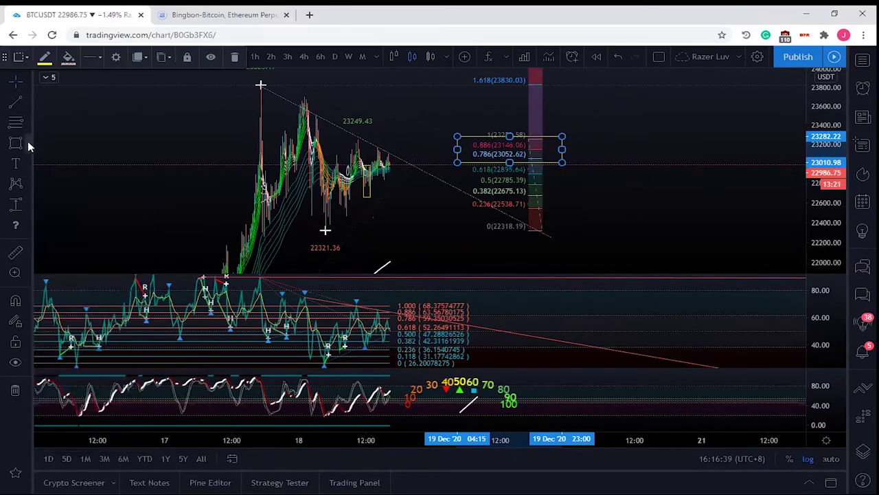
left_click(48, 147)
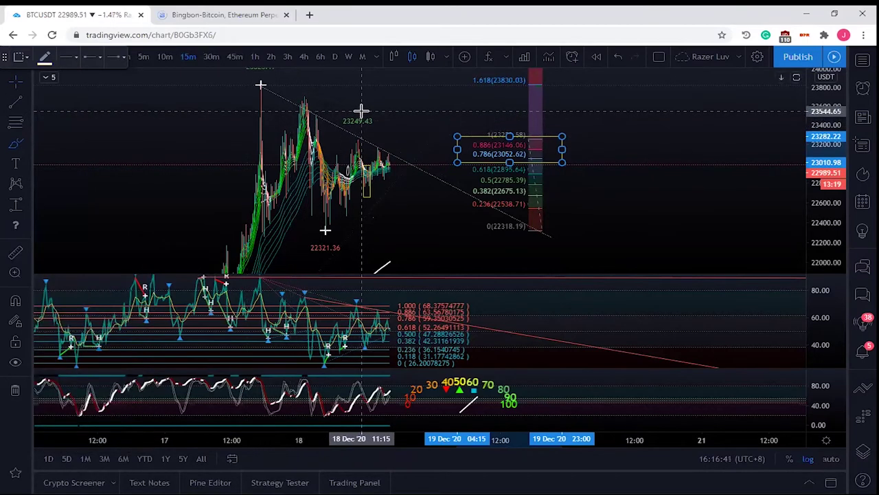
mouse_move(337, 117)
left_mouse_down()
mouse_move(361, 128)
mouse_move(385, 121)
mouse_move(357, 112)
left_mouse_up()
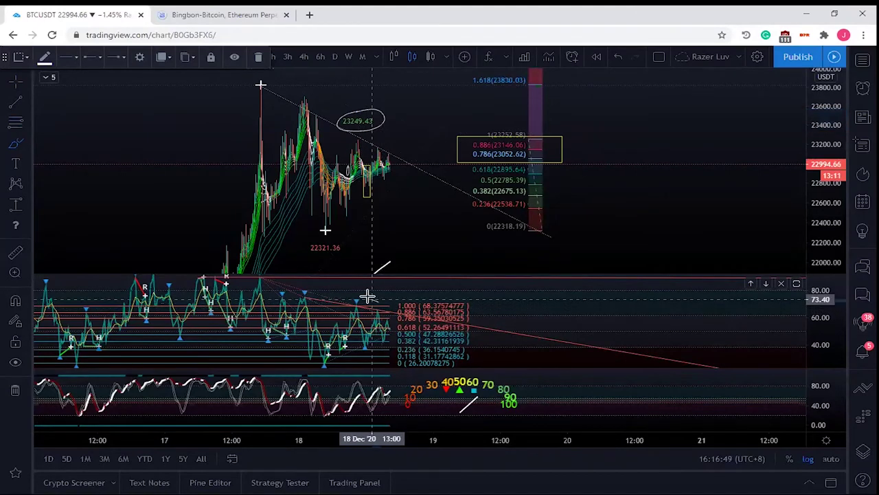
left_click_drag(345, 300, 382, 311)
left_click(379, 310)
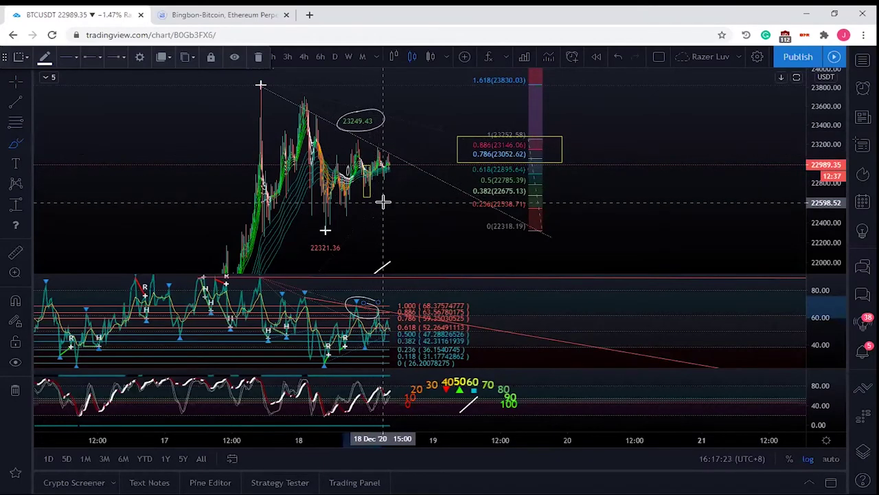
left_click(50, 78)
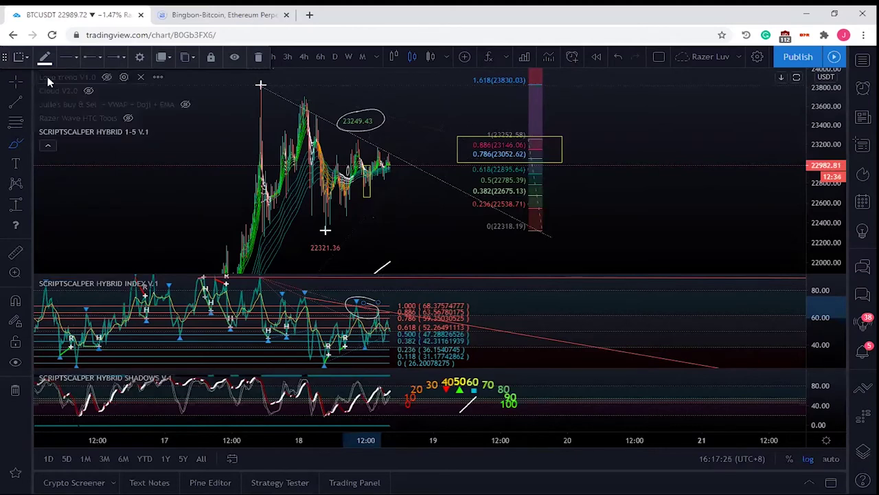
left_click(48, 146)
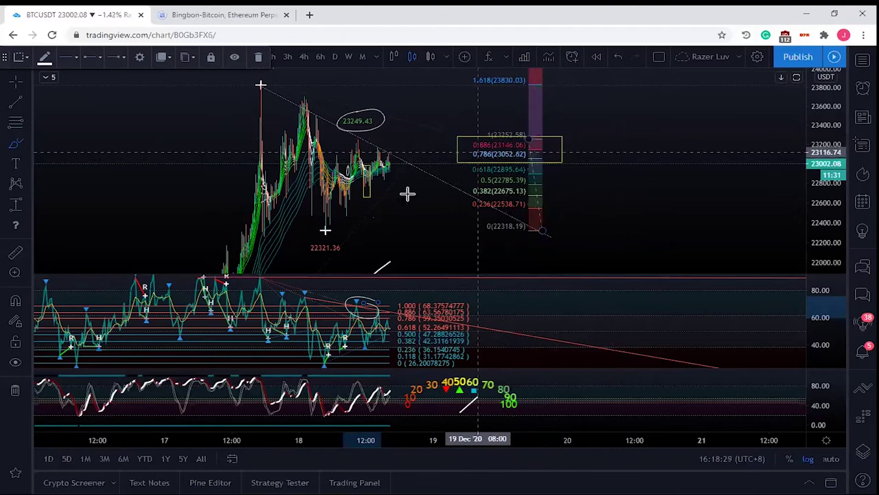
Draw a rectangle over the 0.886 and 0.786 levels in the index pane, from about 18 Dec 17:30 to 19 Dec 09:15
left_click(25, 142)
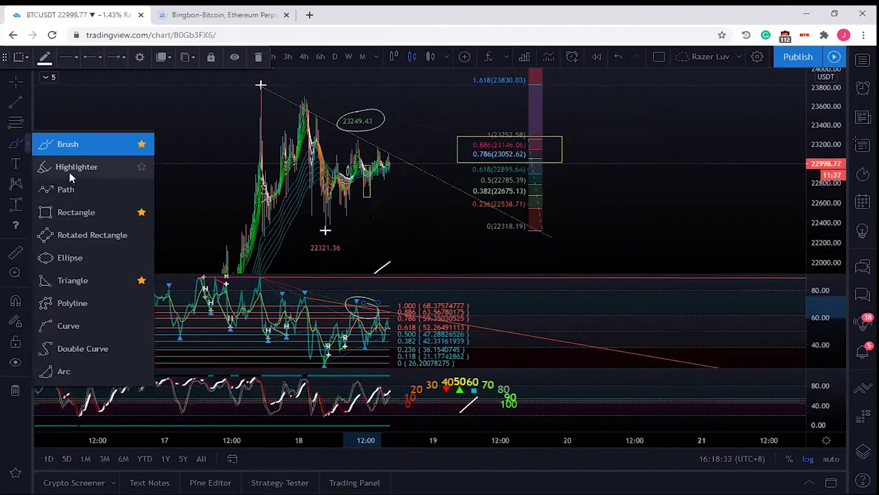
left_click(60, 210)
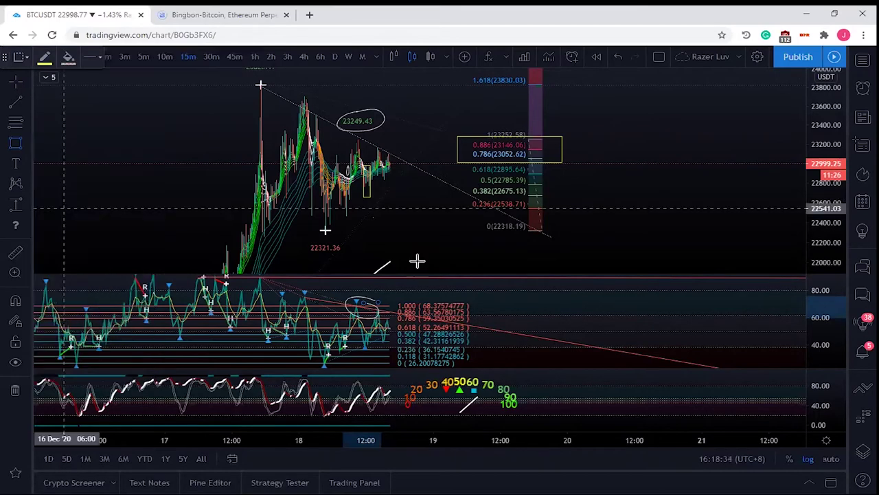
left_click(397, 309)
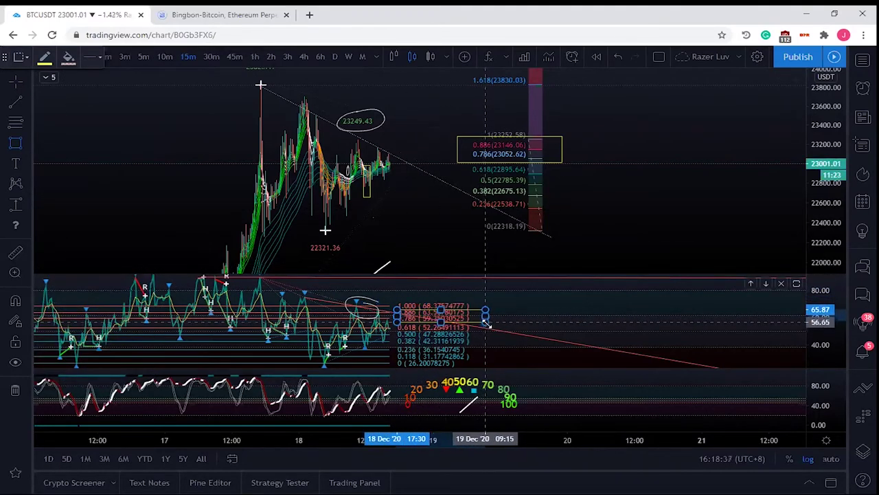
left_click(485, 316)
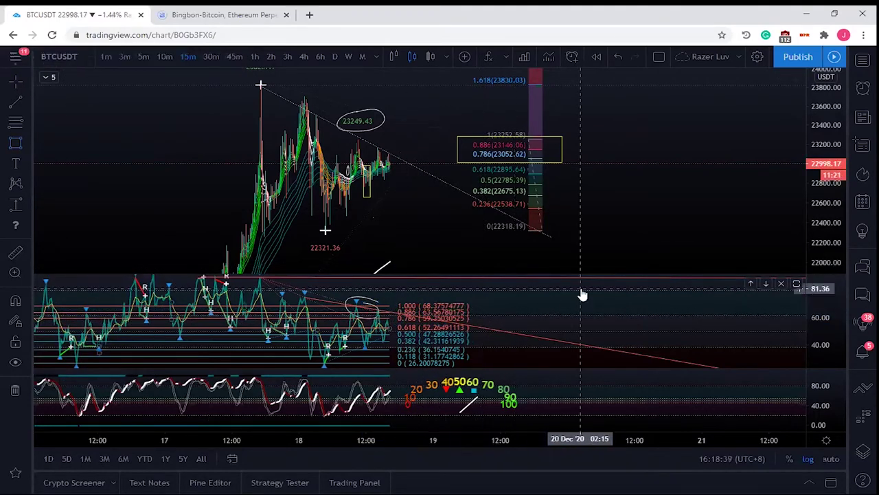
Enlarge the index indicator pane to fill the chart area and remove all drawings from the chart
double_click(582, 292)
key("Escape")
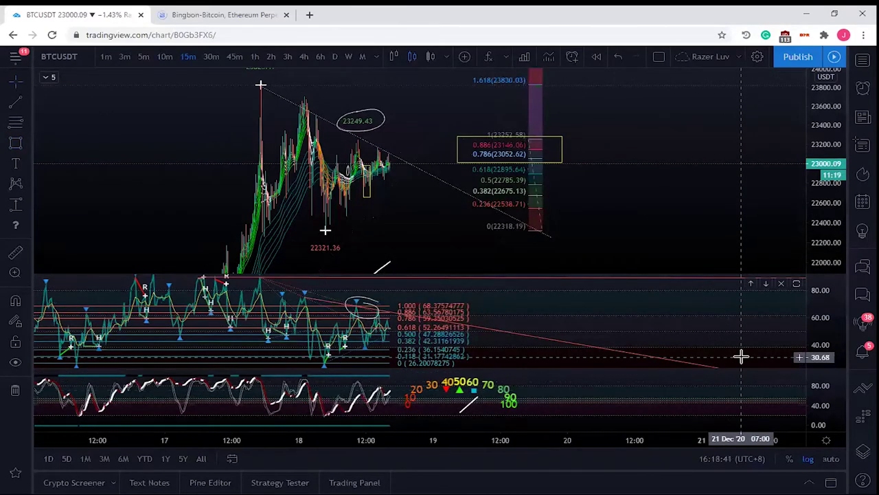
double_click(740, 355)
scroll(137, 172, "up", 2)
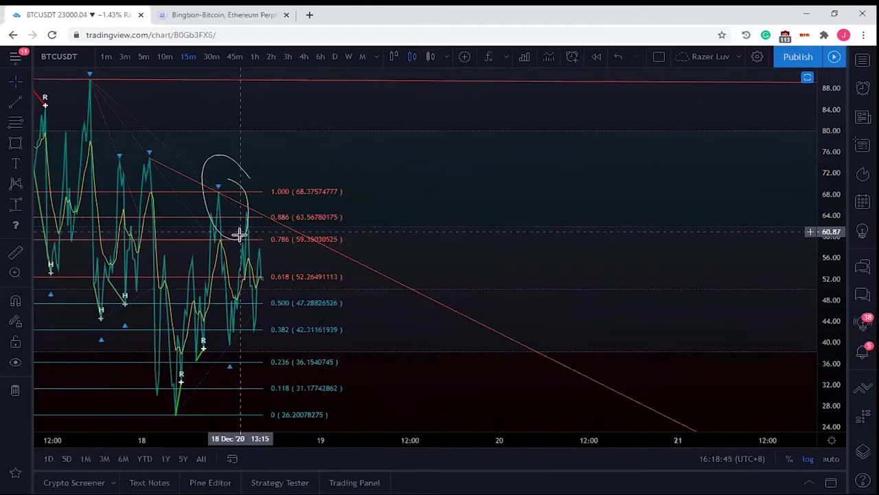
right_click(403, 167)
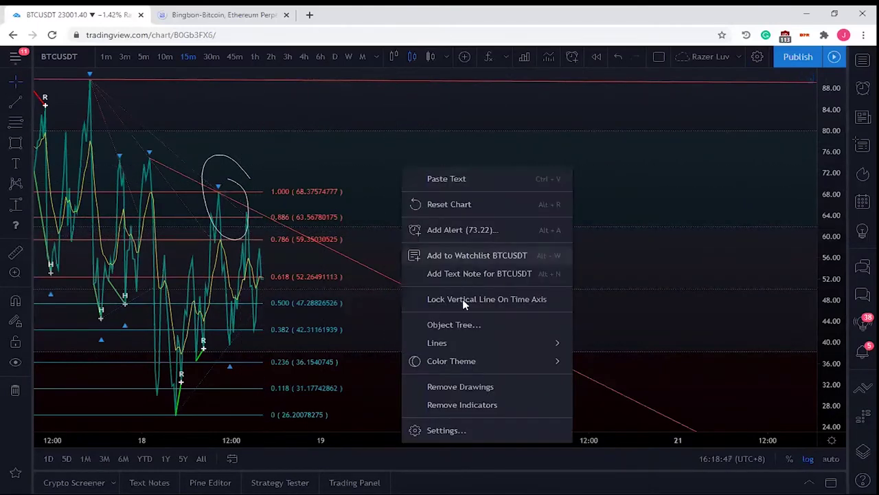
left_click(461, 387)
Examine the index line's recent swings against its Fib levels and descending trendline, both enlarged and alongside the price chart
scroll(405, 213, "up", 3)
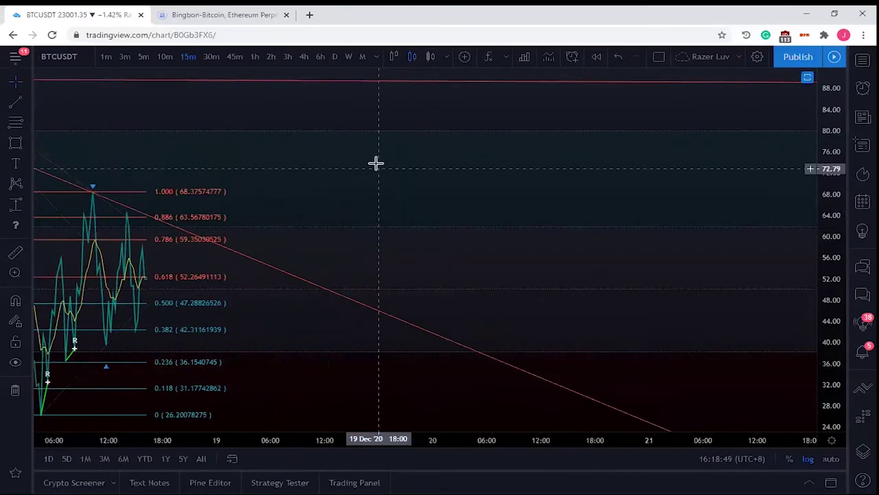
left_click_drag(700, 125, 649, 69)
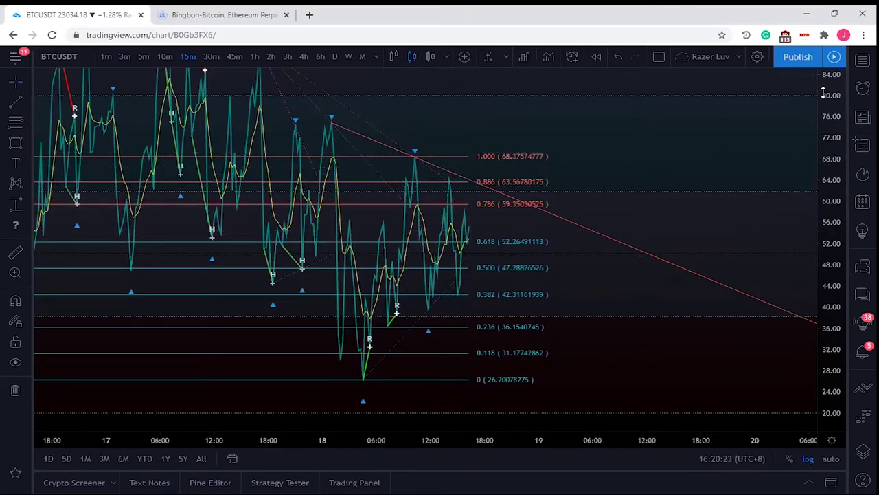
left_click_drag(831, 95, 834, 288)
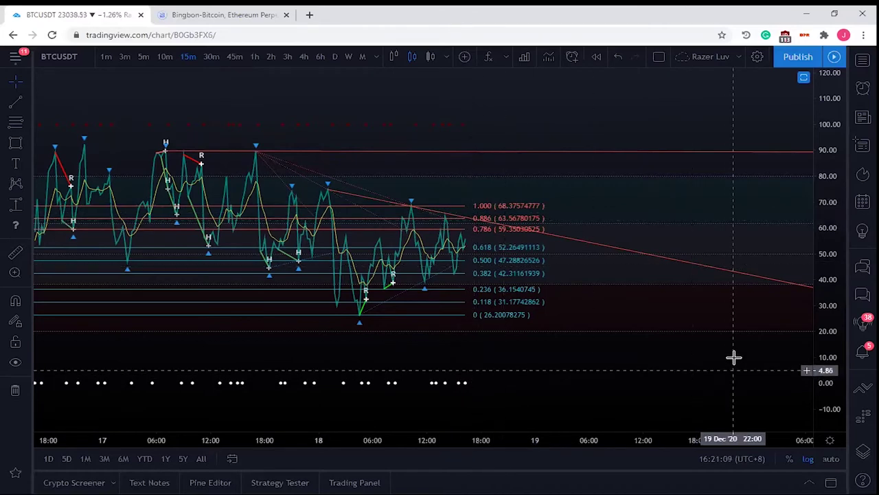
double_click(591, 118)
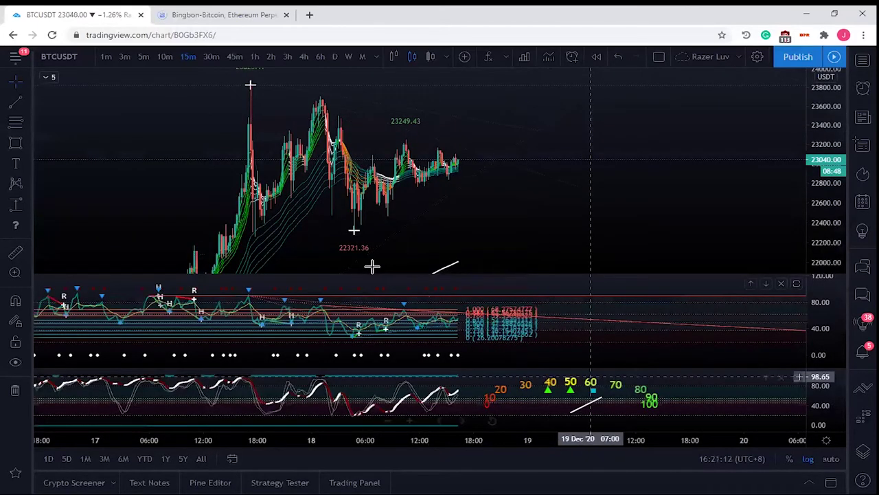
left_click_drag(841, 340, 835, 273)
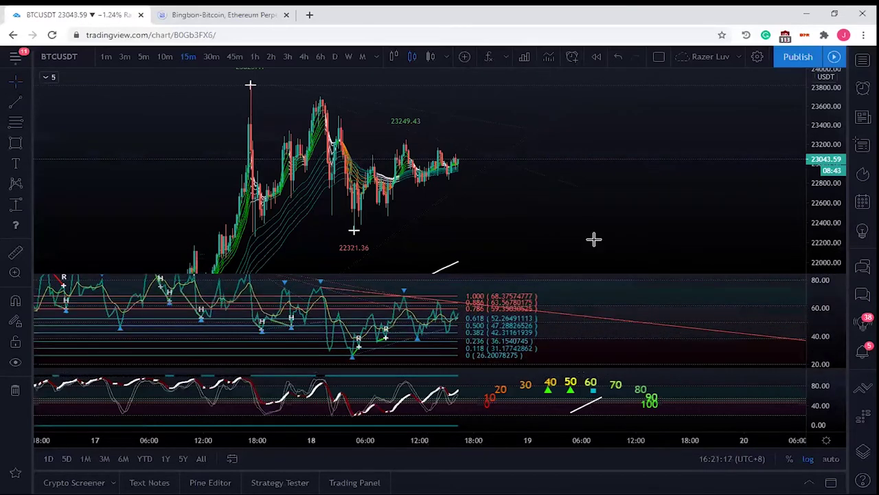
double_click(593, 341)
key("Escape")
double_click(665, 349)
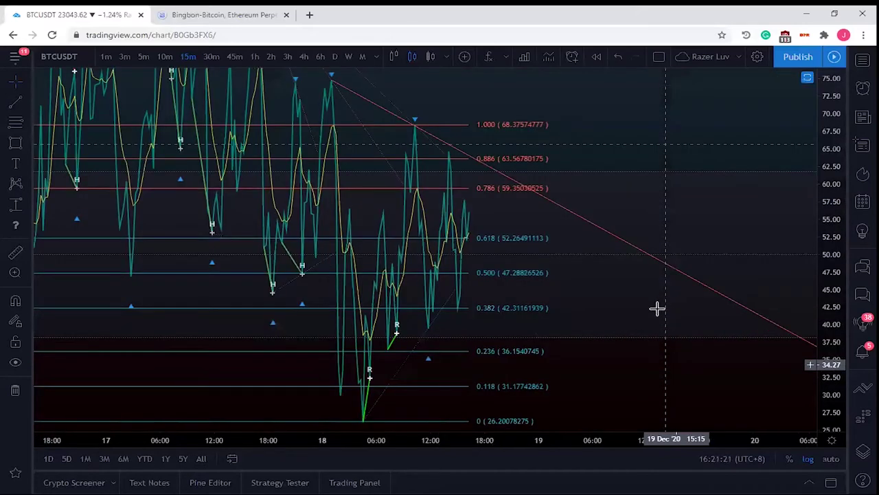
scroll(271, 114, "up", 4)
left_click_drag(233, 138, 614, 144)
scroll(456, 222, "left", 3)
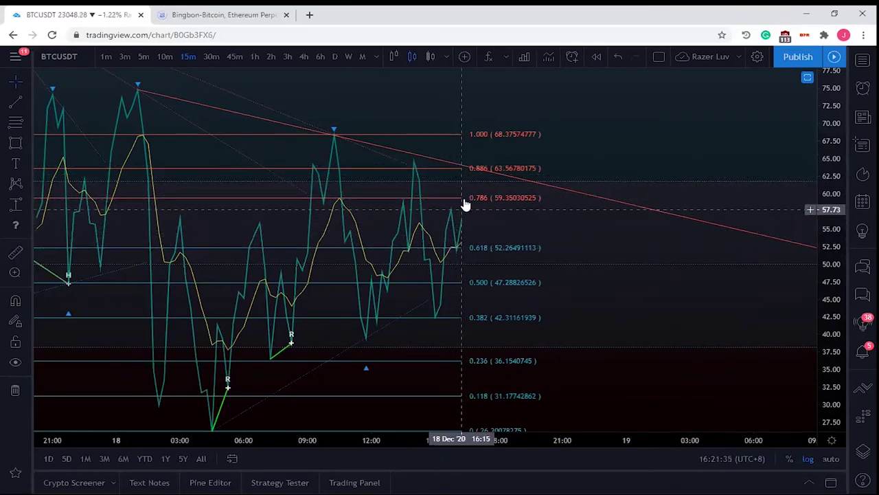
double_click(559, 136)
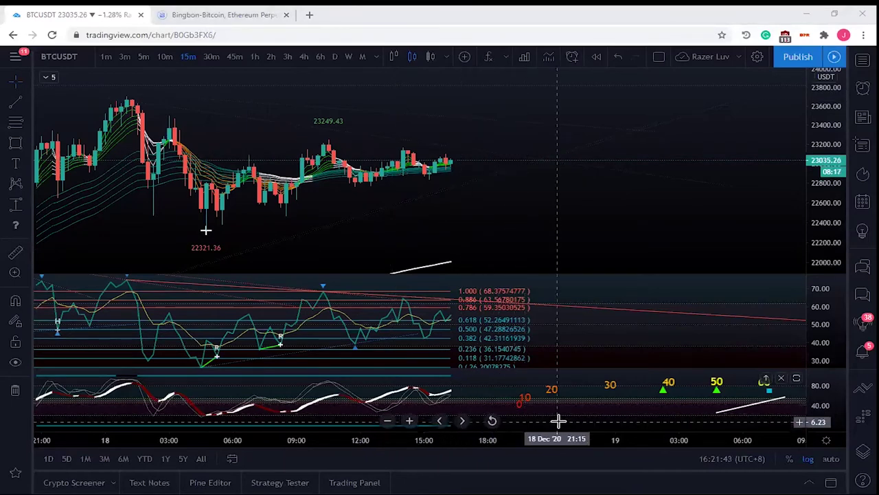
Draw one rectangle around the latest upturn in the Shadows pane and another around the latest index swing, from about 57.7 to 46.4
left_click(16, 143)
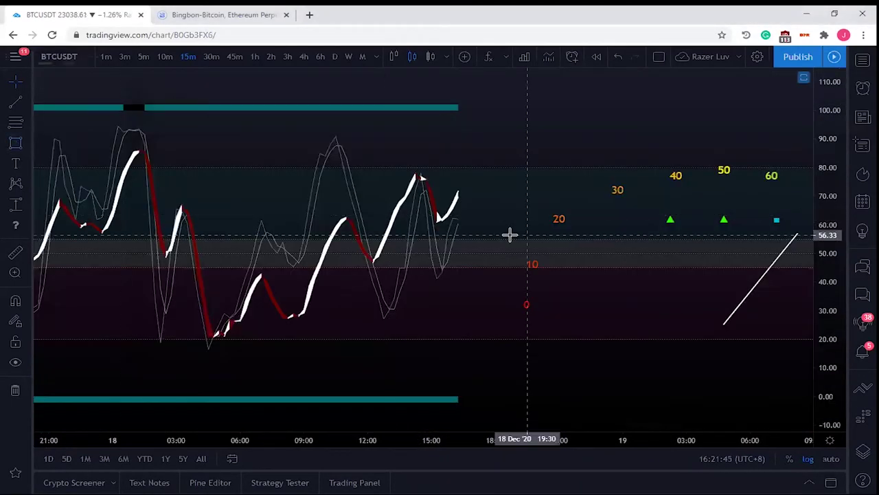
mouse_move(437, 211)
left_mouse_down()
mouse_move(471, 221)
mouse_move(477, 241)
left_mouse_up()
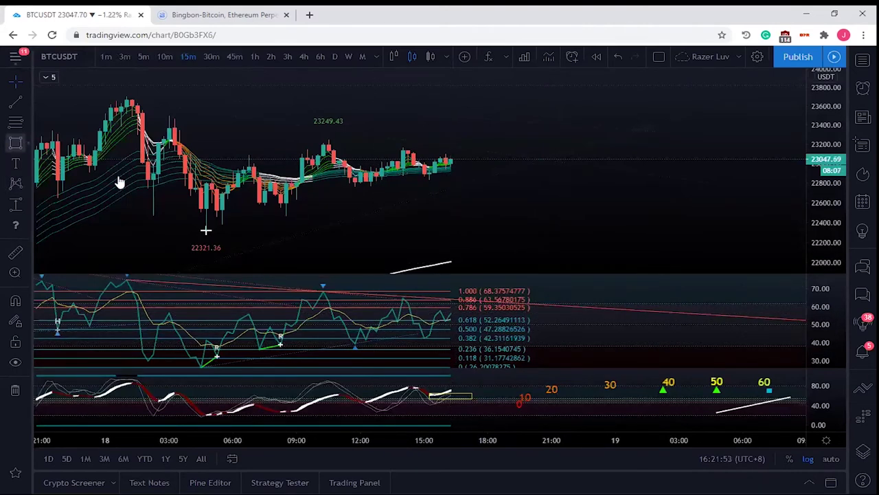
left_click_drag(434, 310, 457, 331)
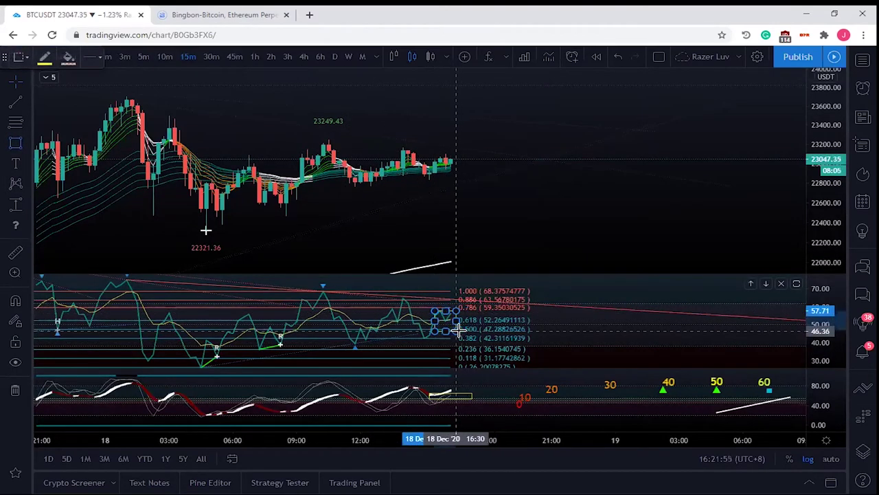
left_click(549, 307)
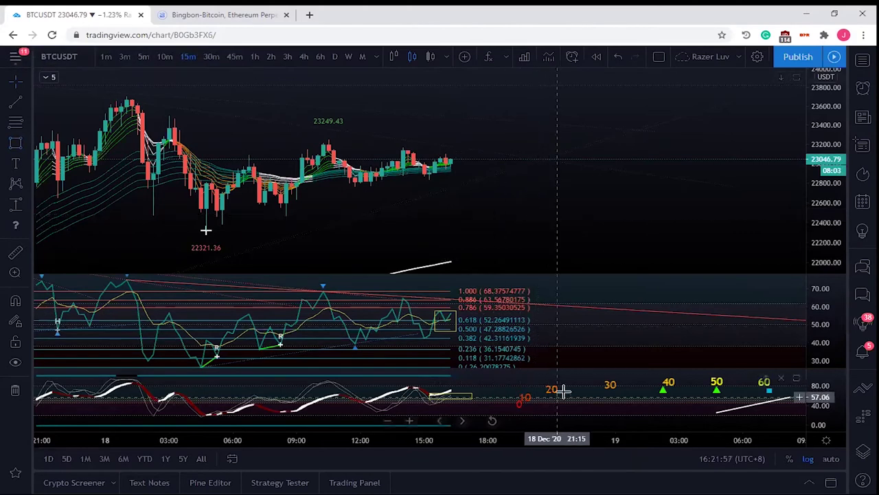
Examine the boxed index swing against the Fib levels and trendline, and the latest candles on the price chart
double_click(567, 340)
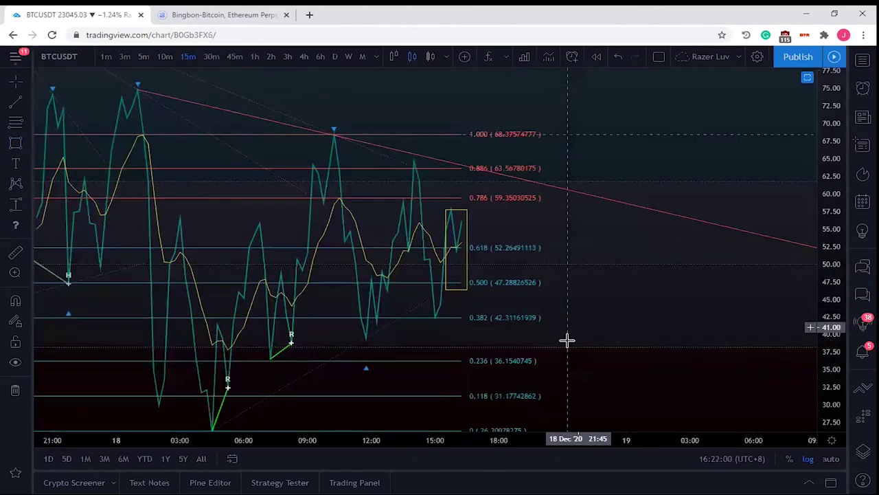
left_click(462, 239)
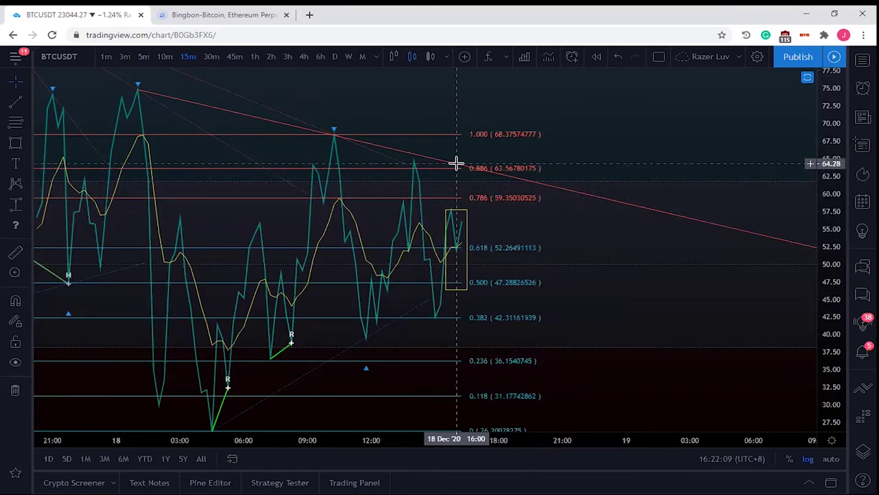
double_click(635, 134)
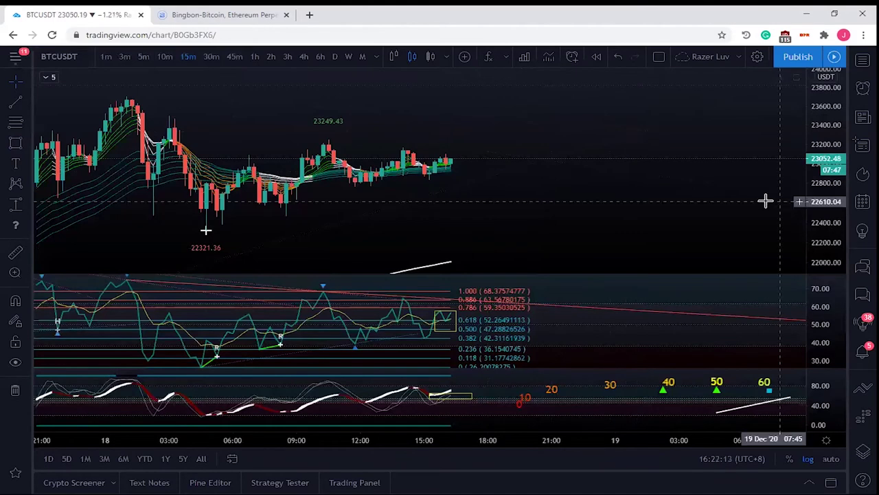
left_click_drag(829, 247, 827, 79)
left_click_drag(578, 151, 602, 149)
left_click_drag(817, 110, 820, 229)
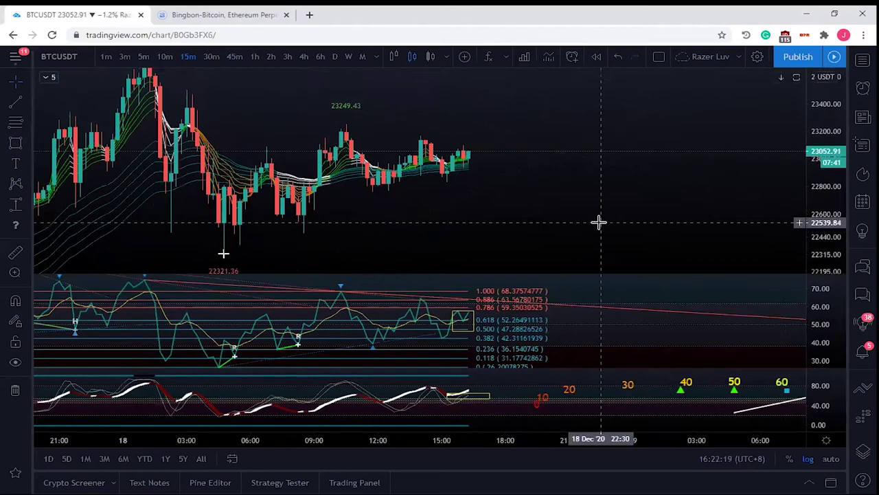
scroll(584, 220, "up", 3)
left_click_drag(554, 204, 563, 204)
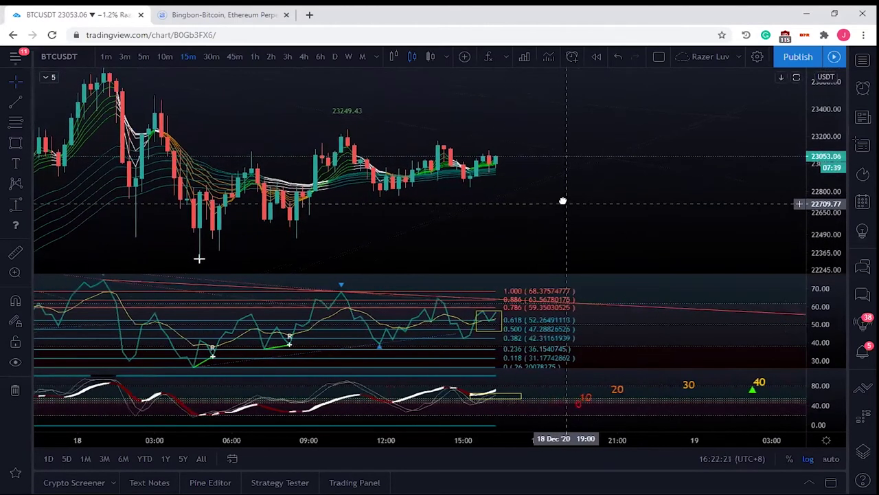
Set the function option of the SCRIPTSCALPER HYBRID 1-5 V.1 indicator to Auto Fib and collapse the indicator list
left_click(43, 77)
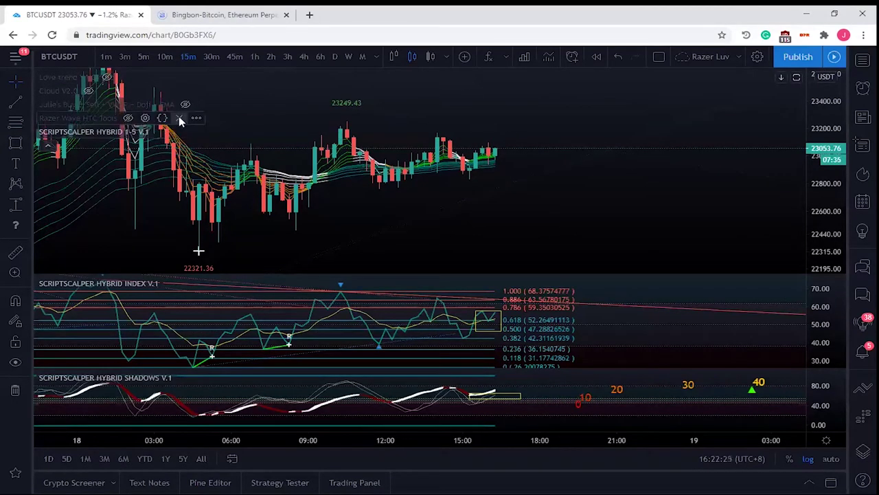
left_click(177, 132)
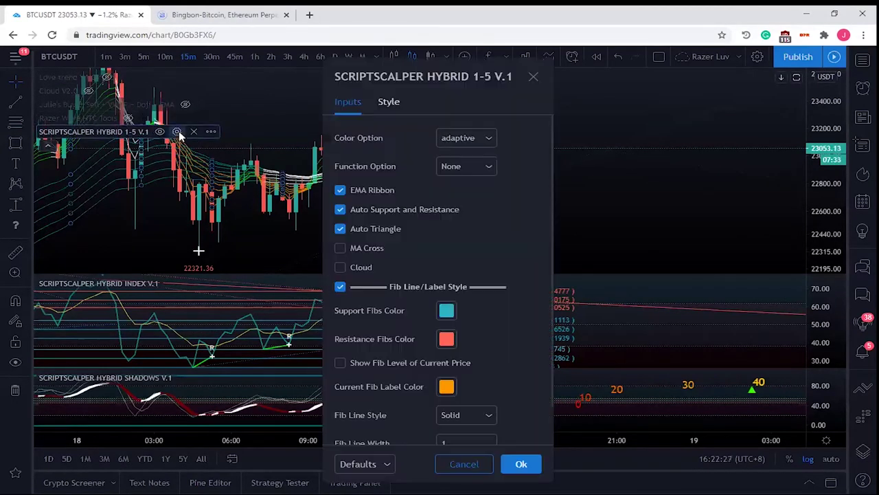
left_click(489, 167)
left_click(472, 209)
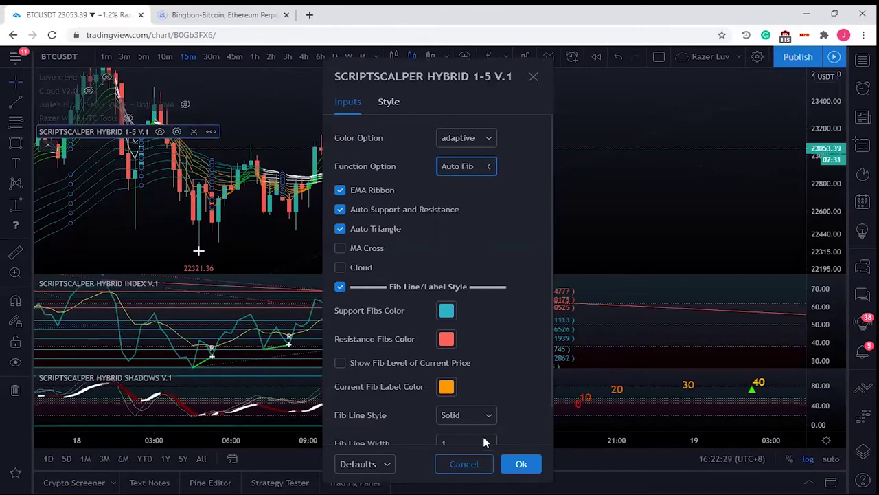
left_click(525, 465)
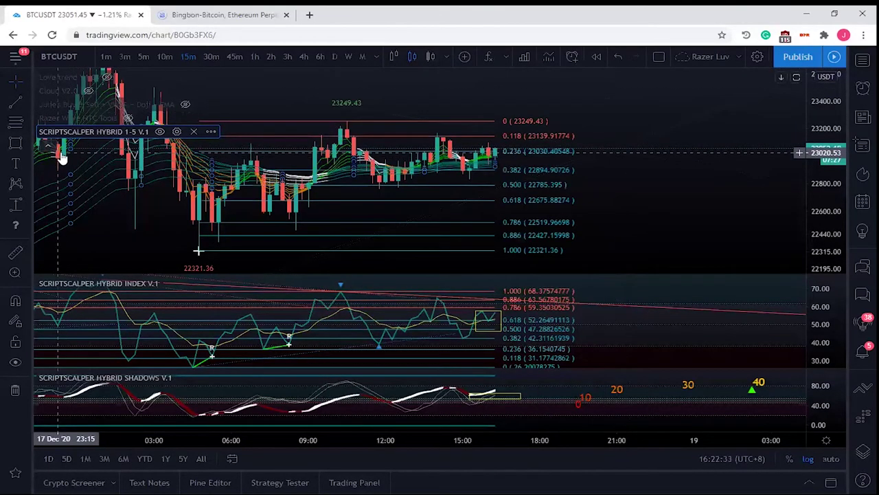
left_click_drag(822, 251, 818, 179)
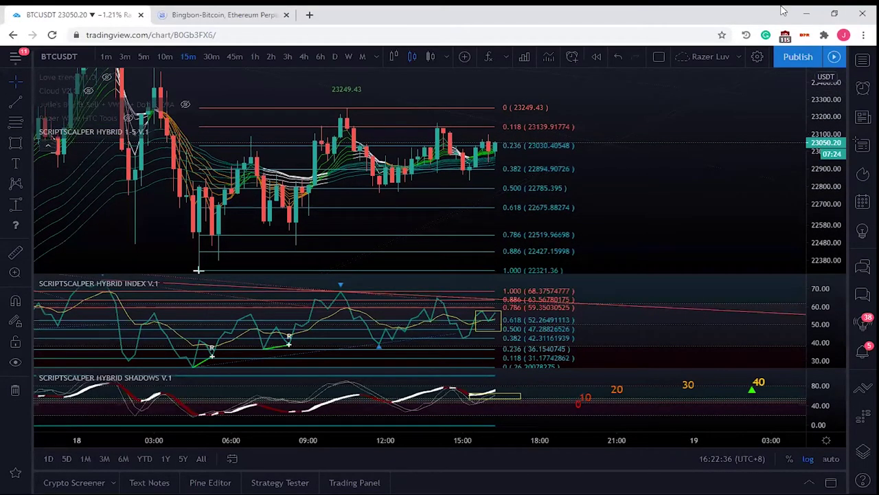
left_click(47, 148)
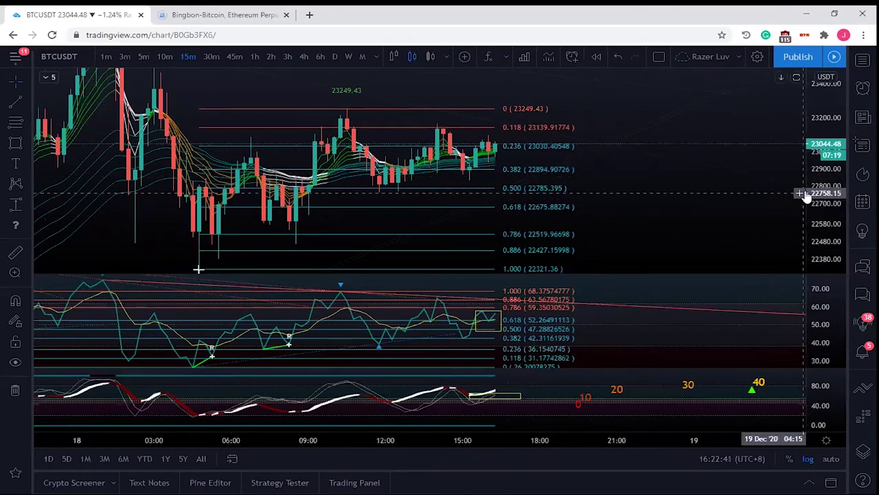
Compare the latest candles with the automatic price Fib levels and the boxed swing with the levels in the index pane
left_click_drag(825, 192, 824, 209)
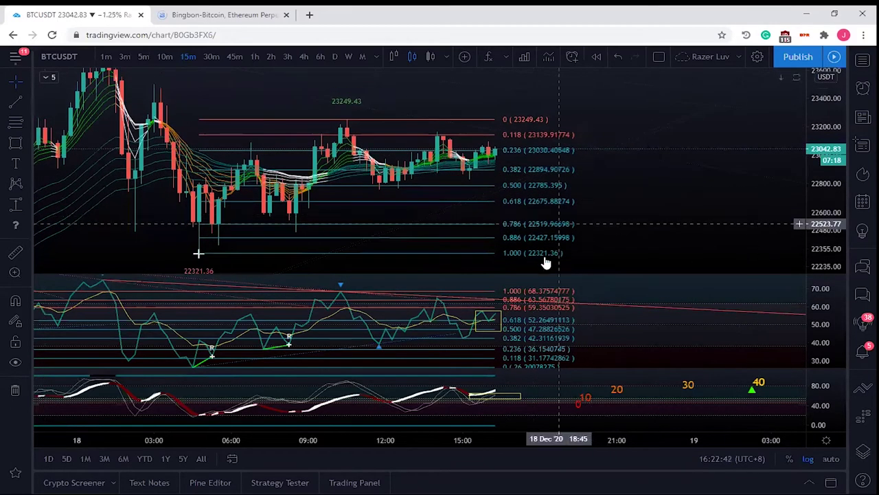
left_click(26, 158)
mouse_move(491, 245)
left_mouse_down()
mouse_move(556, 242)
mouse_move(465, 205)
left_mouse_up()
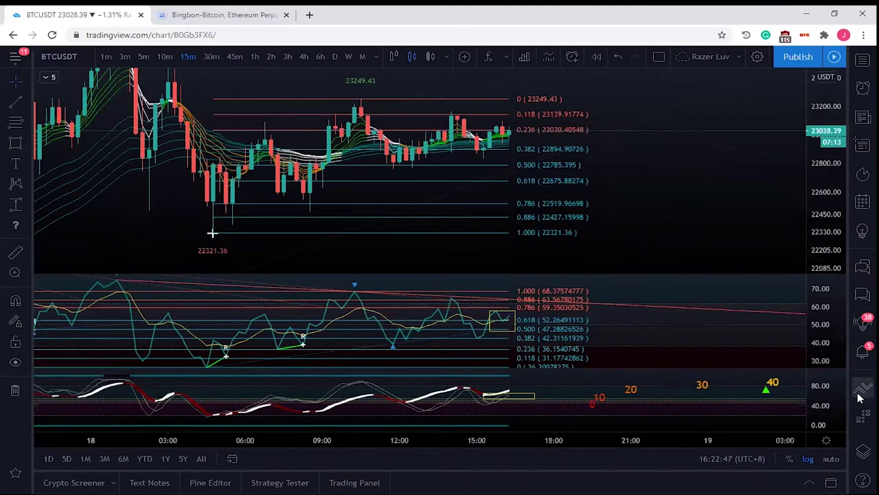
mouse_move(817, 305)
left_mouse_down()
mouse_move(819, 320)
mouse_move(817, 313)
left_mouse_up()
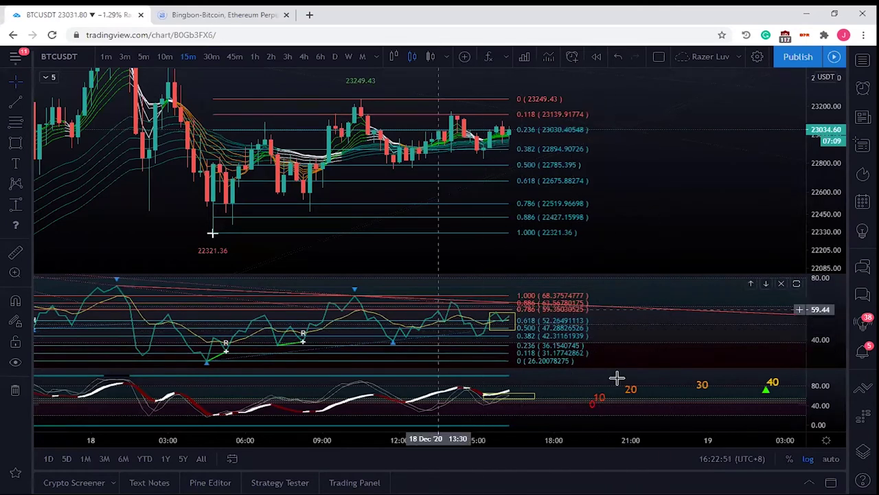
left_click(501, 321)
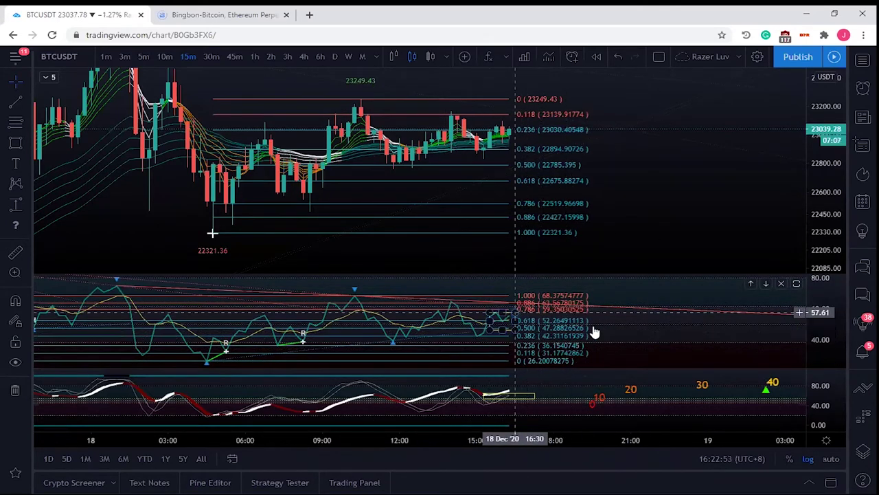
left_click(540, 304)
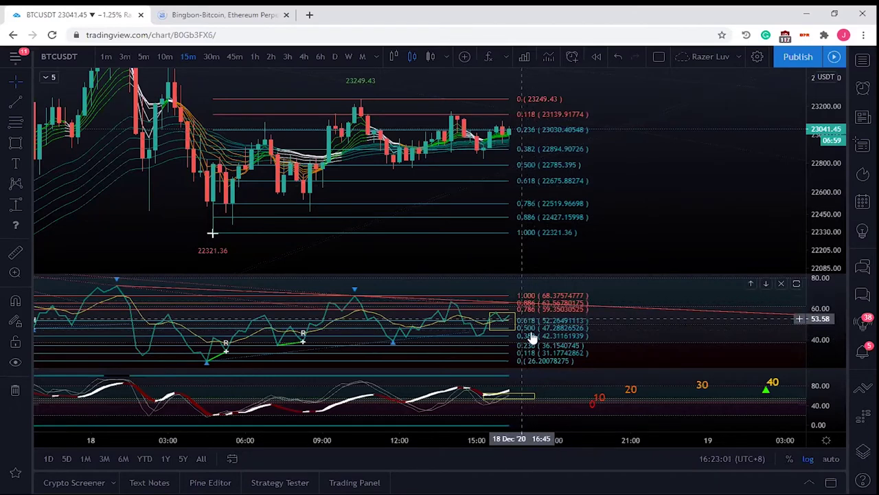
Examine the boxed index swing against the Fib levels and the descending trendline in an enlarged index pane
double_click(720, 360)
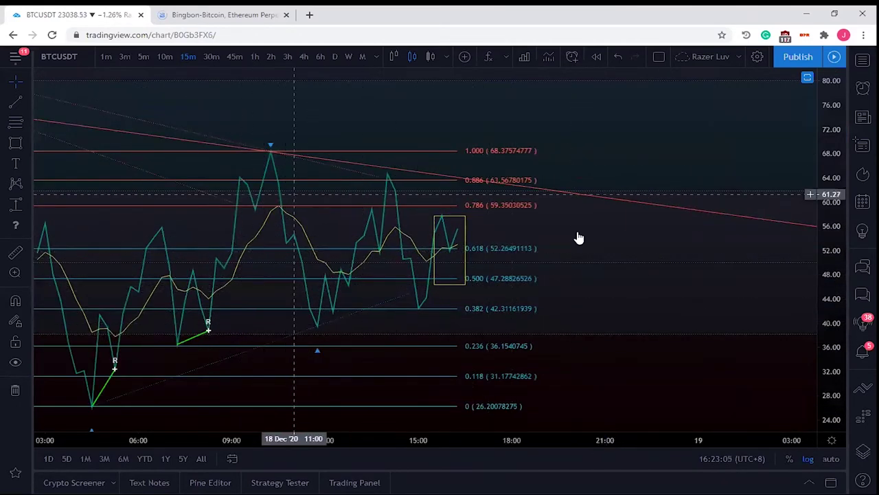
scroll(397, 254, "up", 1)
scroll(397, 254, "up", 1)
left_click_drag(560, 266, 690, 274)
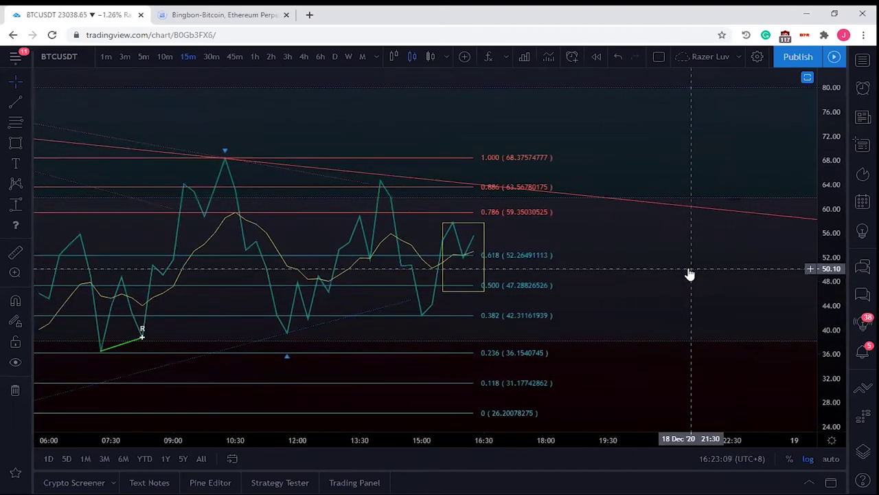
double_click(662, 143)
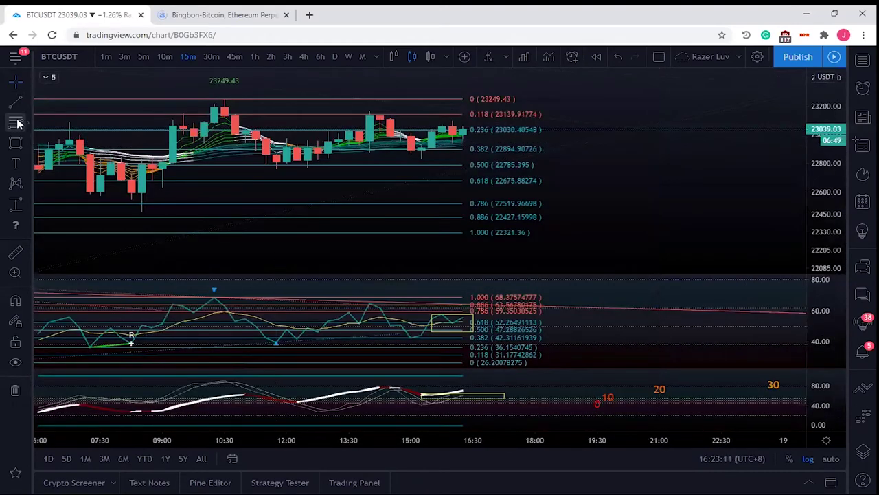
Draw a Fib retracement in the empty area beside the latest candles, from about 23255.60 down to about 22318.39
scroll(602, 132, "down", 2)
scroll(705, 177, "down", 2)
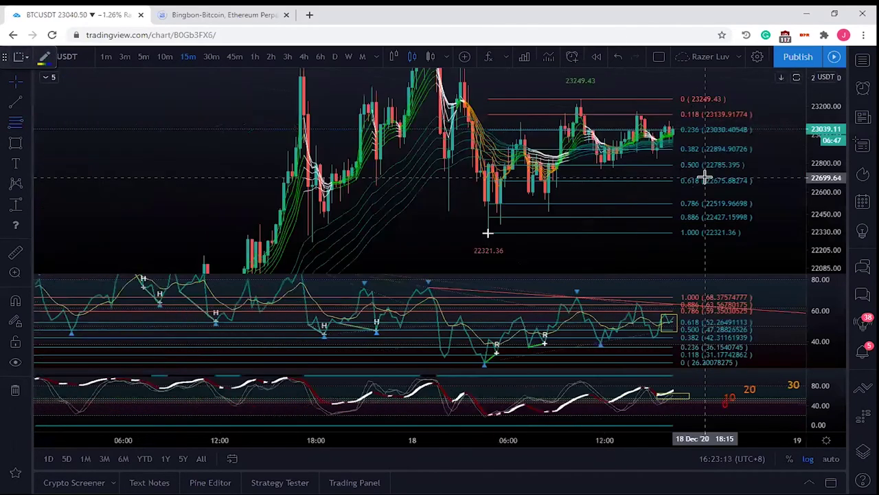
left_click_drag(718, 159, 551, 159)
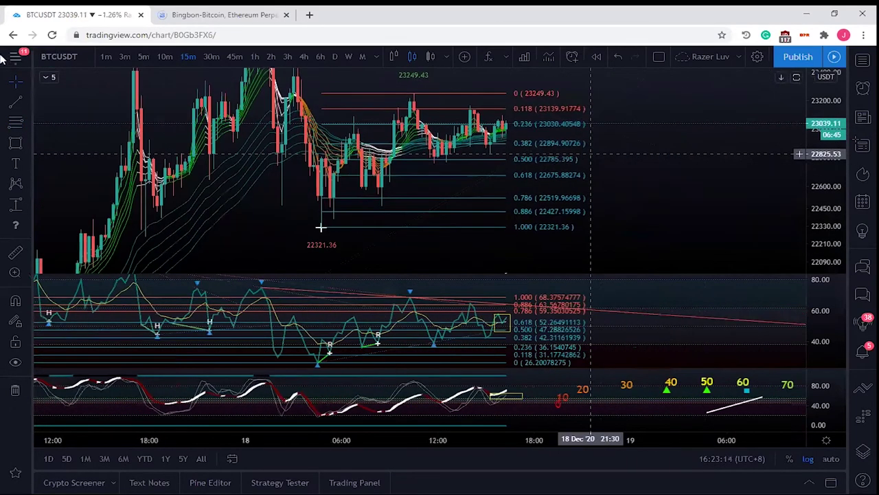
left_click(669, 99)
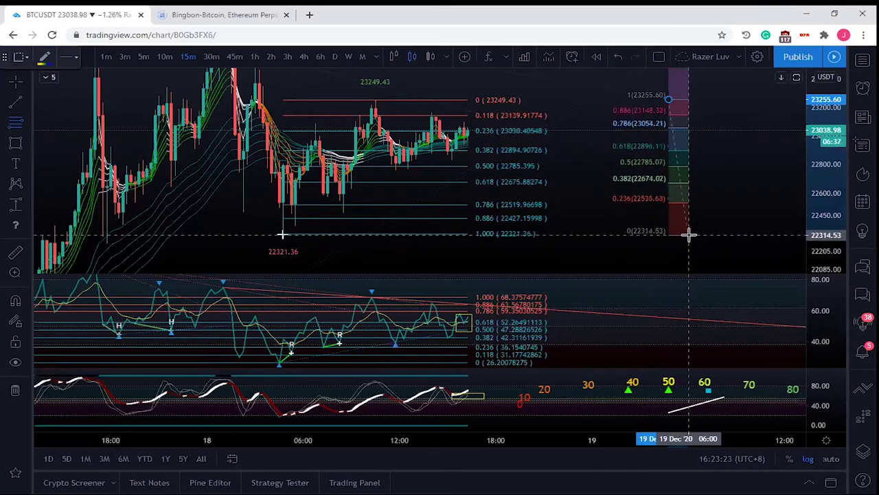
left_click(688, 233)
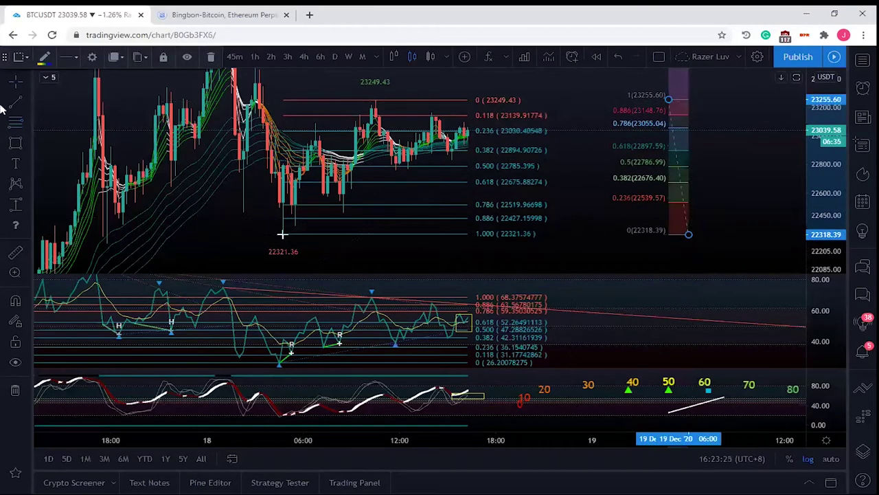
Draw a rectangle around the 0.886 and 0.786 levels of the manual Fib retracement, from about 23215 to 23036
left_click(15, 141)
left_click_drag(596, 104, 579, 104)
left_click(15, 145)
mouse_move(573, 108)
left_mouse_down()
mouse_move(603, 110)
mouse_move(567, 110)
left_mouse_up()
left_click(16, 144)
left_click_drag(595, 108, 681, 134)
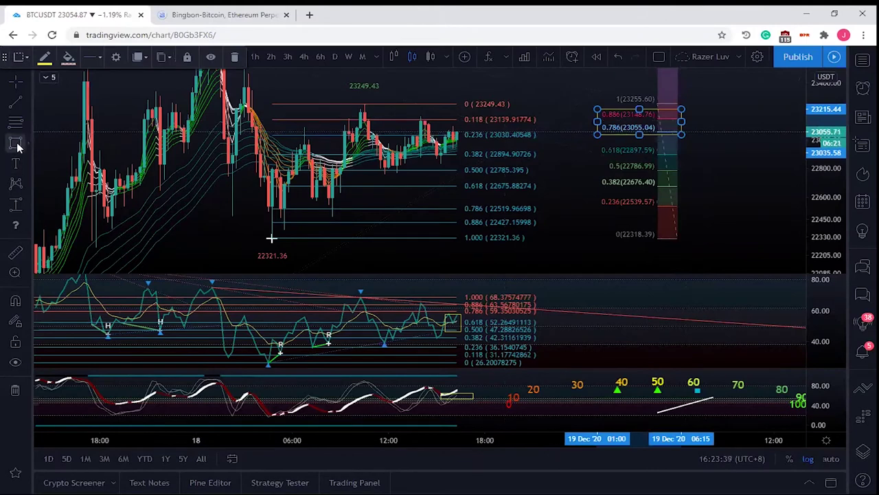
Draw a rectangle around the 23249.43 swing-high label on the price chart, from about 23588 to 23361
left_click_drag(830, 103, 830, 193)
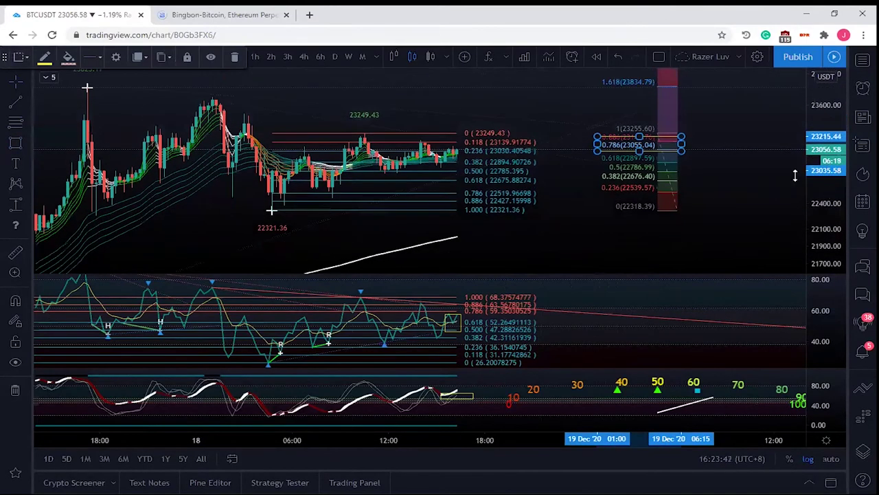
left_click(15, 143)
mouse_move(328, 107)
left_mouse_down()
mouse_move(387, 110)
mouse_move(389, 123)
left_mouse_up()
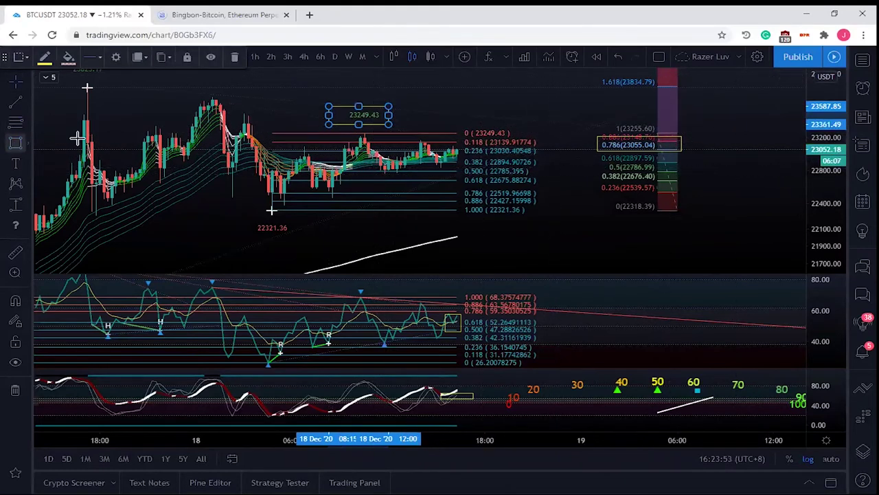
Draw a rectangle around the 0.786 and 0.886 labels of the automatic price Fib, from about 22573 to 22363
left_click(457, 146)
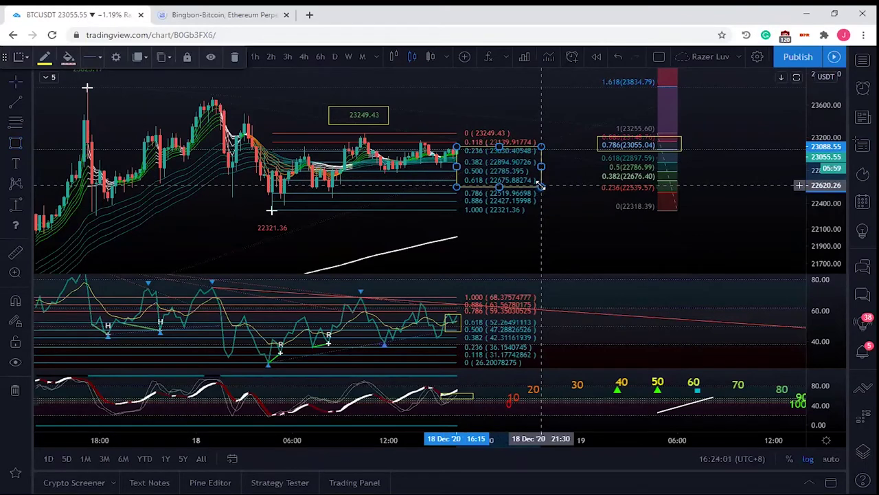
key("Escape")
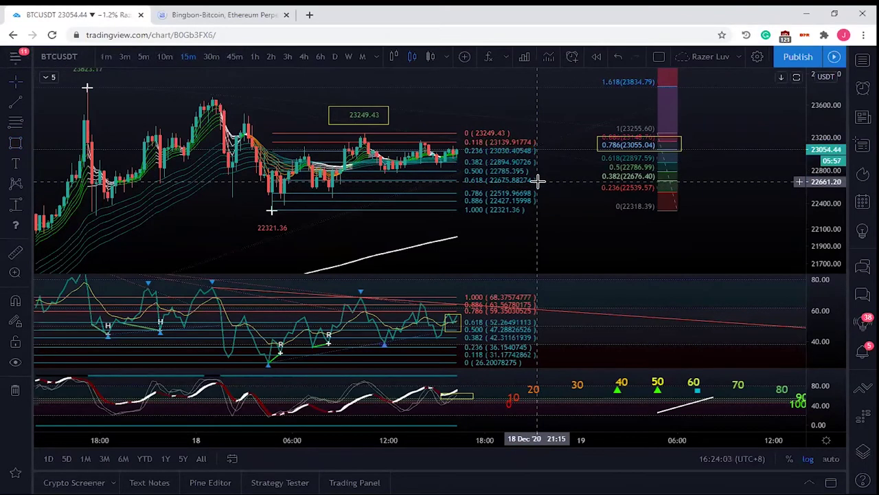
left_click(16, 143)
left_click(456, 191)
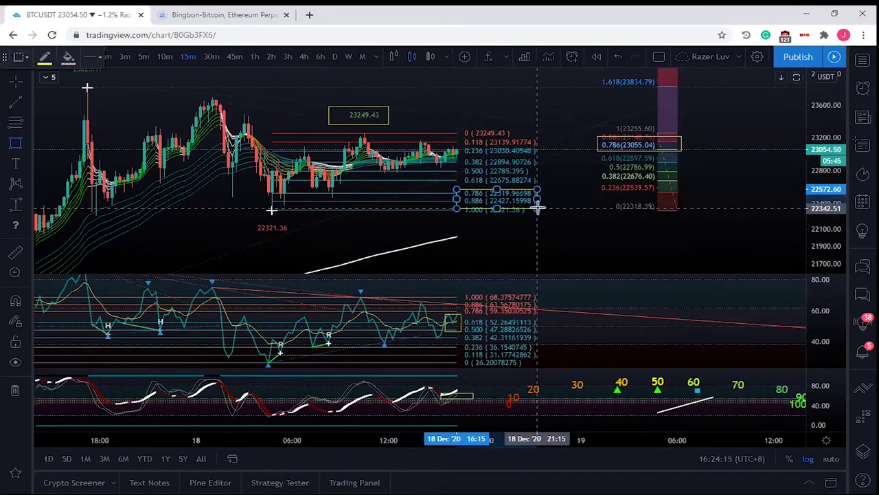
left_click(536, 208)
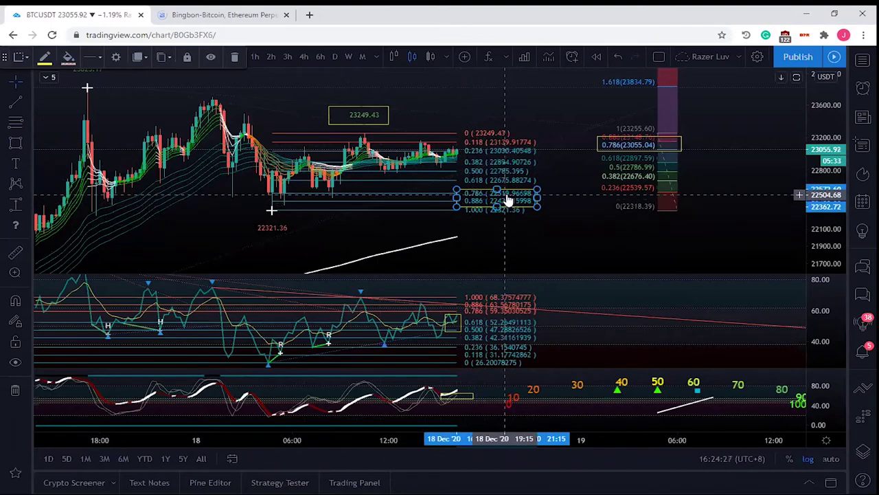
Examine earlier index swings against the Fib levels and the descending trendline, and compare the latest index peak with the price peak
double_click(775, 355)
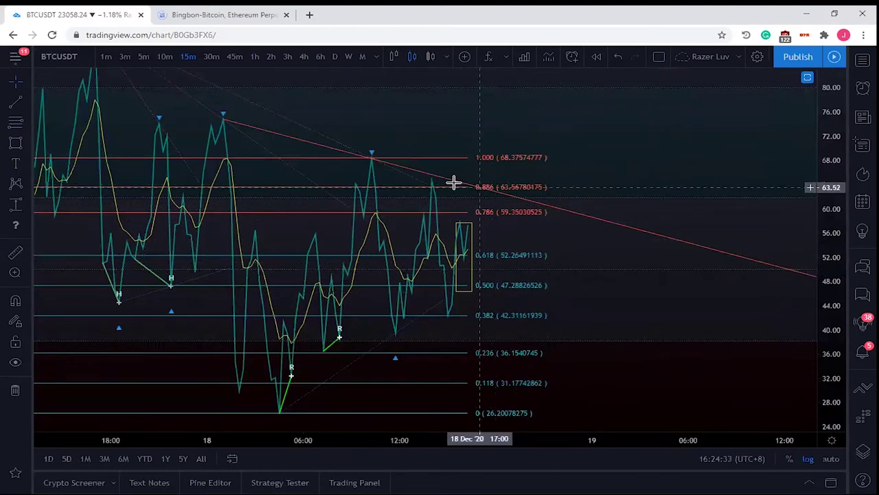
left_click_drag(840, 124, 834, 275)
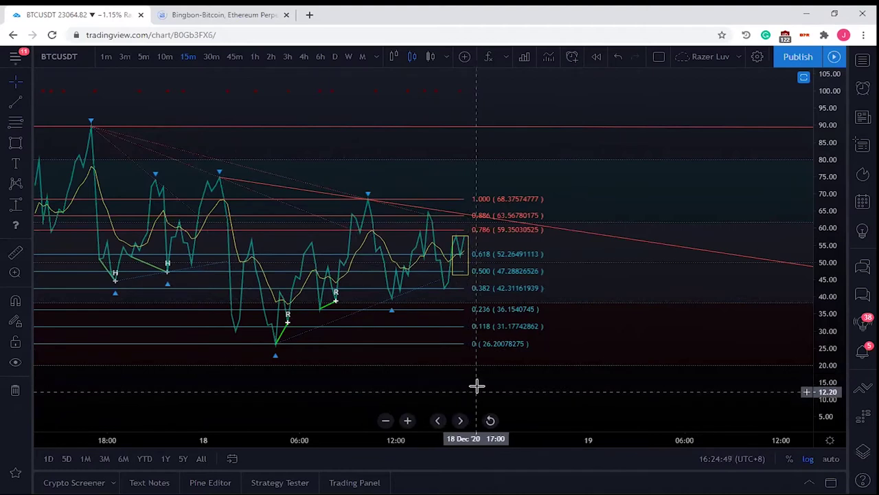
scroll(409, 270, "down", 10)
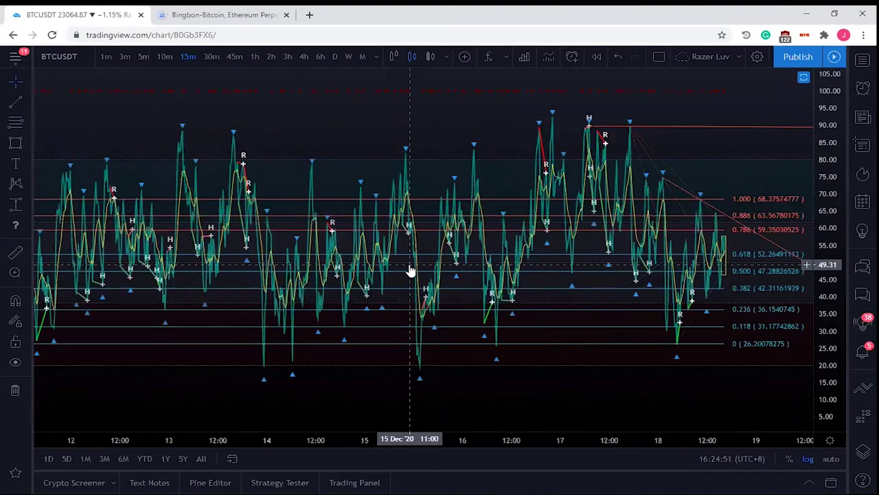
scroll(412, 269, "up", 5)
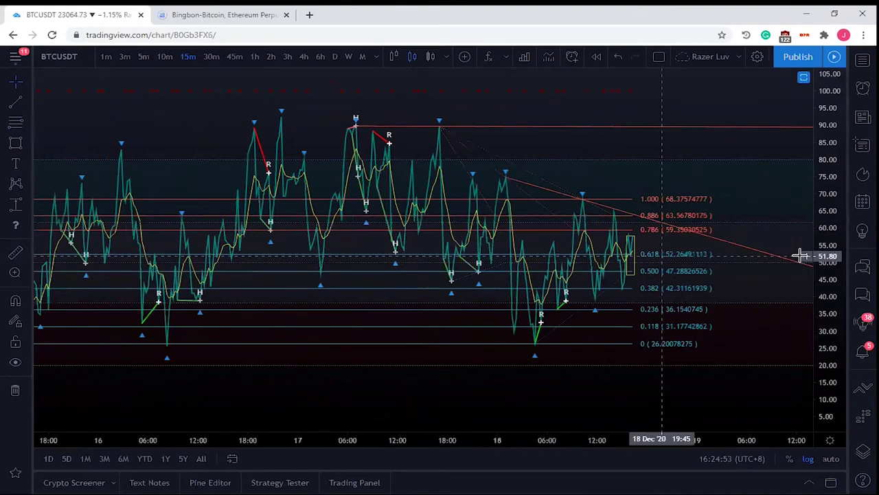
left_click_drag(598, 270, 420, 298)
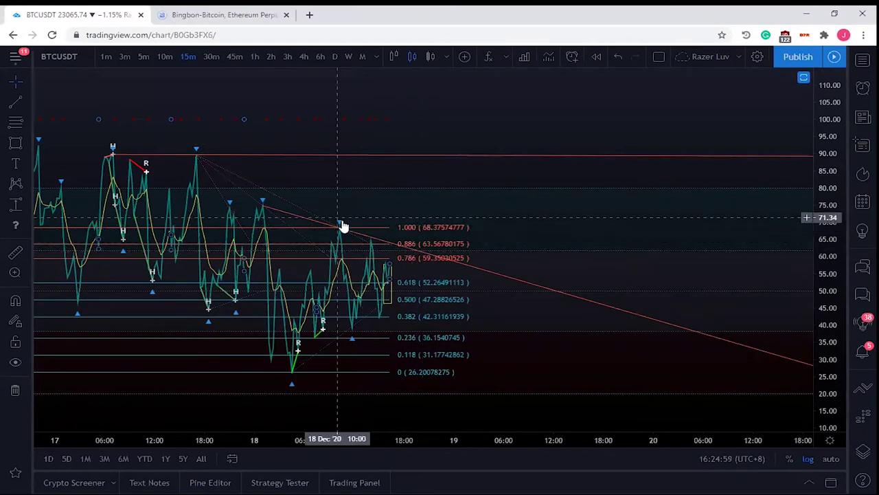
double_click(524, 118)
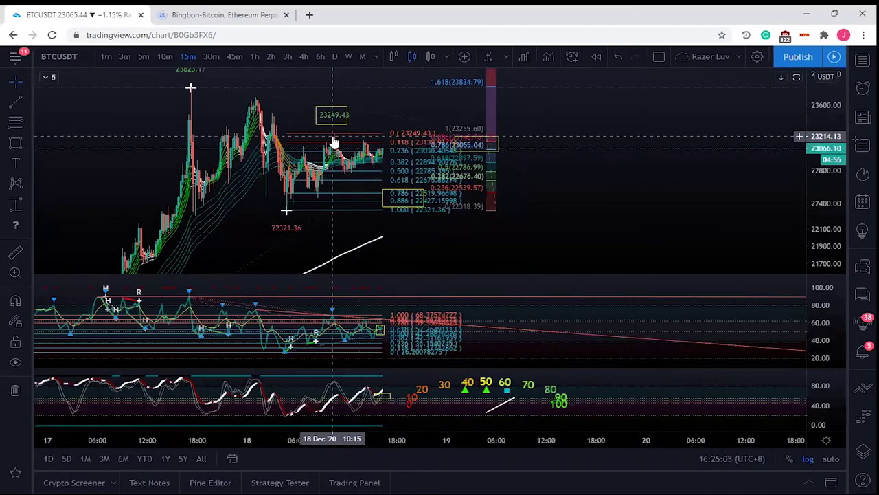
Enlarge the rectangle around the manual Fib's 0.886 and 0.786 levels, raising its upper edge to about 23291
left_click_drag(749, 199, 686, 198)
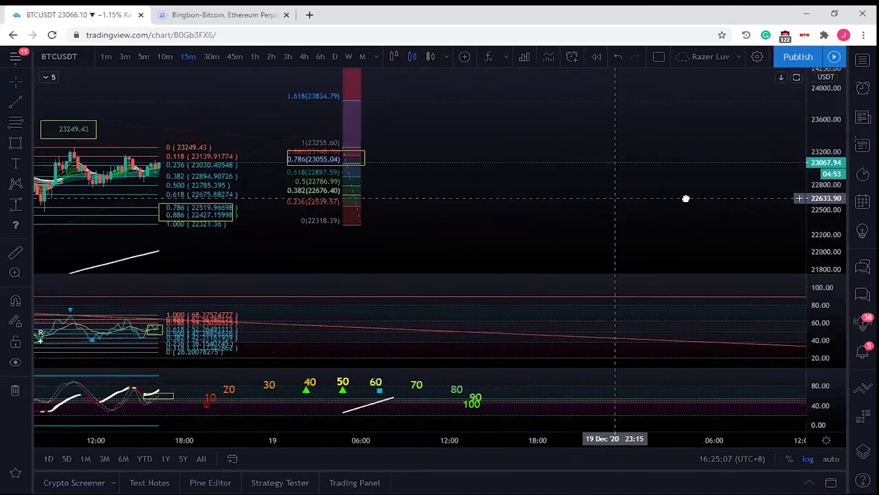
left_click_drag(465, 134, 491, 159)
left_click(483, 150)
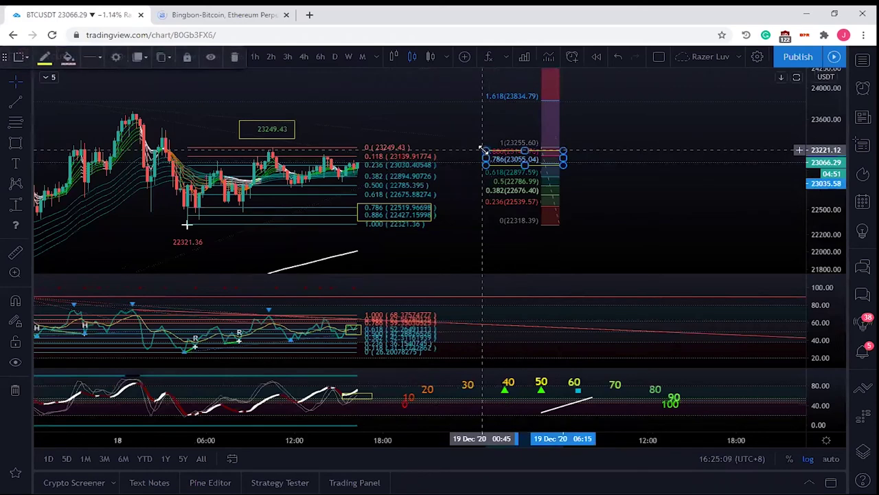
left_click_drag(483, 150, 479, 145)
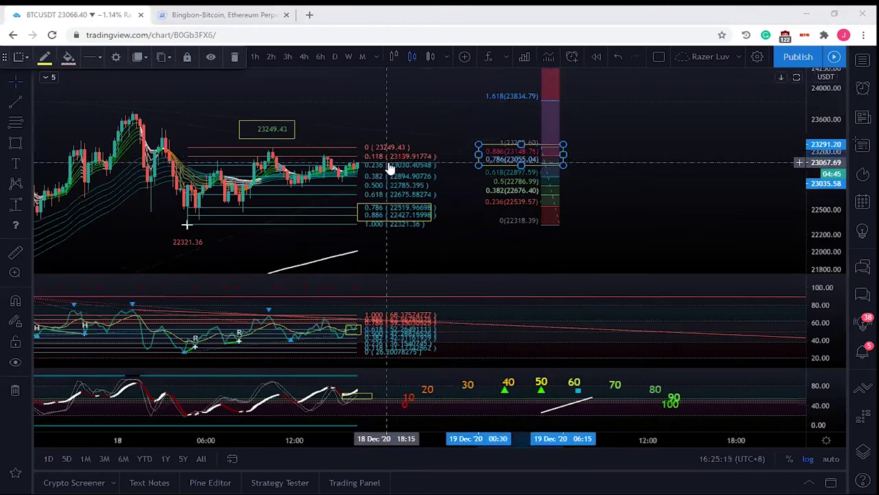
Delete the rectangle around the latest index swing
left_click_drag(830, 324, 834, 273)
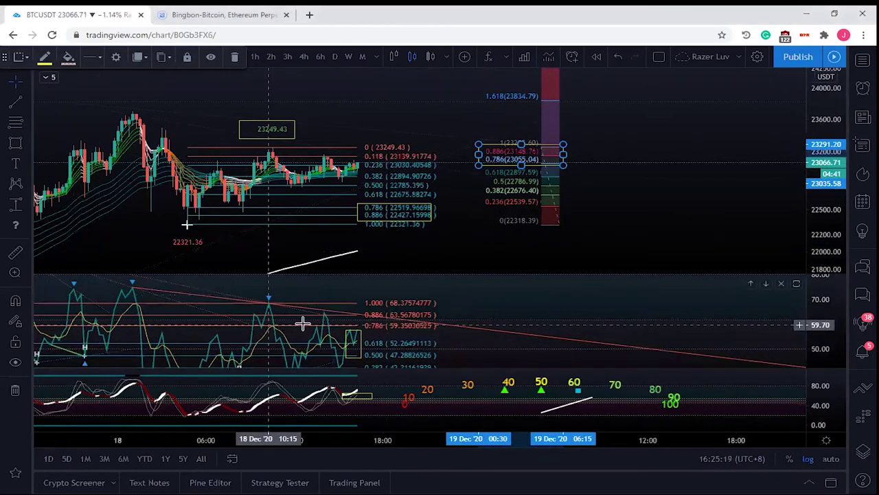
left_click(351, 332)
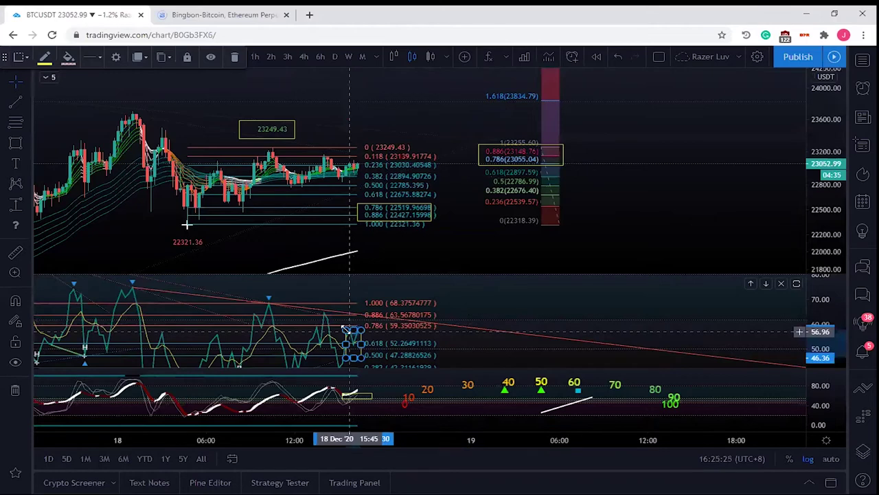
key("Escape")
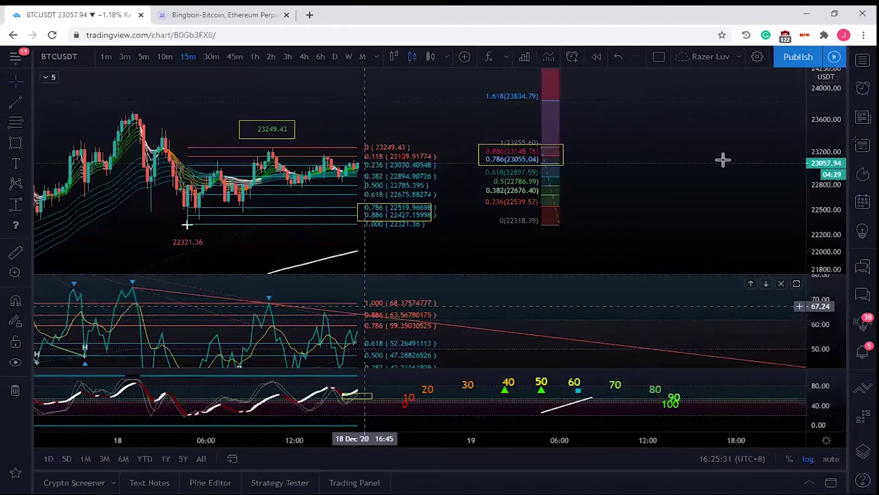
Draw a descending trendline on the price chart from the 18 Dec 01:30 peak at about 23666 to about 22641 on 19 Dec 09:15
left_click(17, 103)
left_click(139, 114)
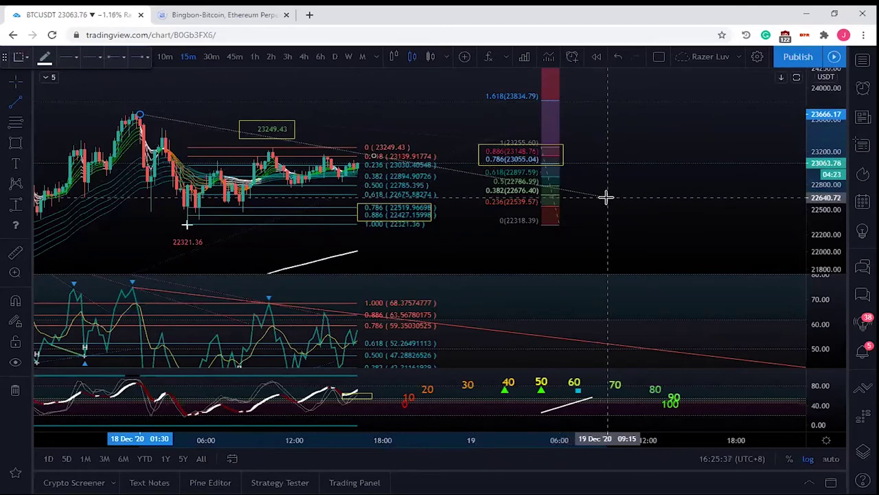
left_click(606, 198)
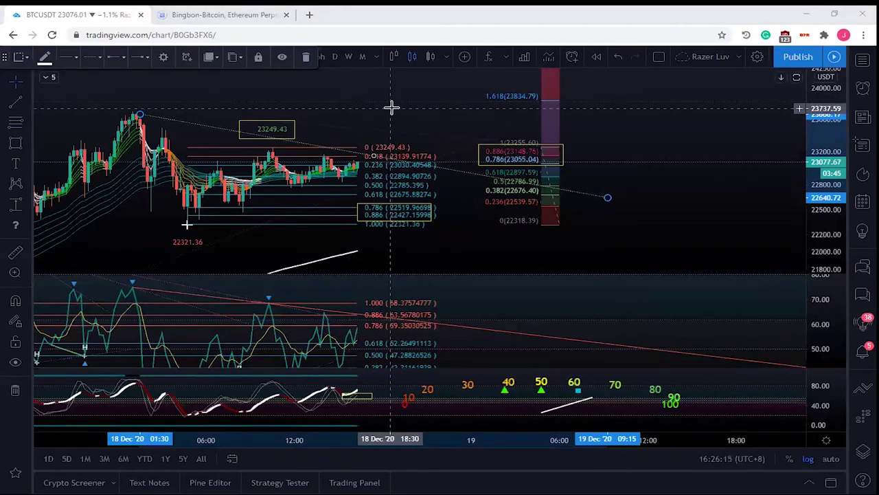
Draw a rectangle around the index peak at the 1.000 Fib level, from about 70.9 to 65.4, and return to the full chart layout
scroll(392, 107, "down", 2)
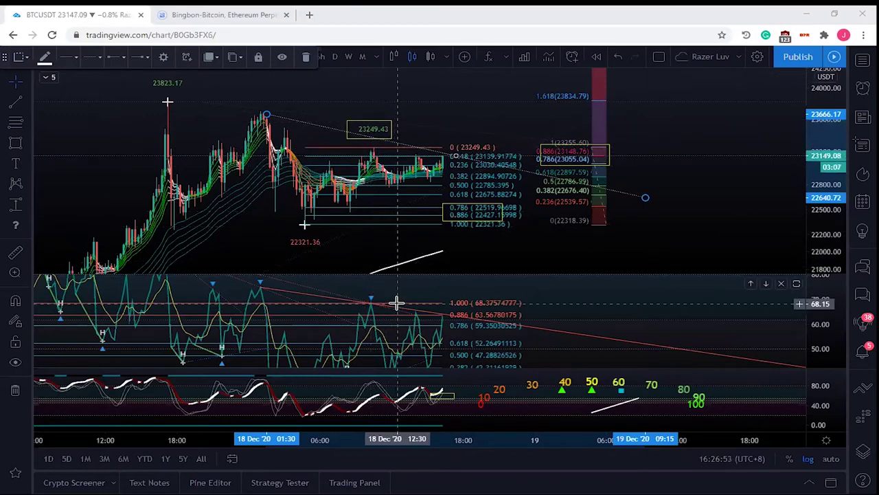
left_click_drag(399, 300, 397, 288)
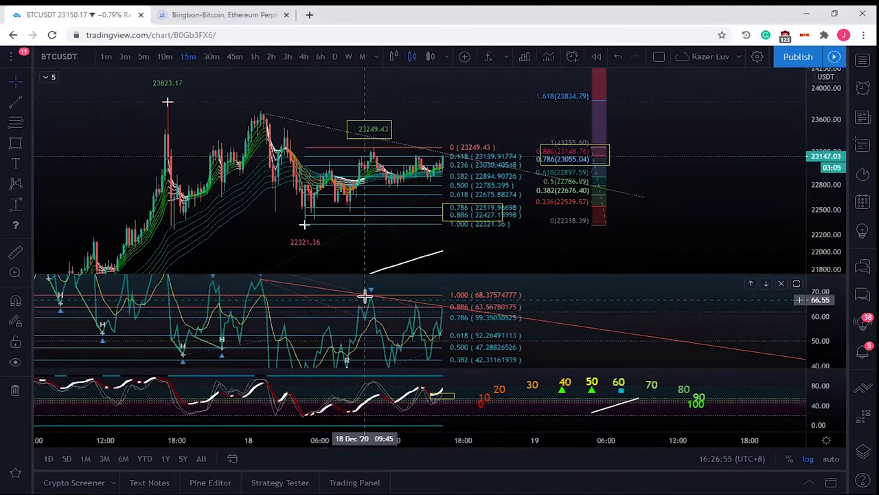
double_click(626, 361)
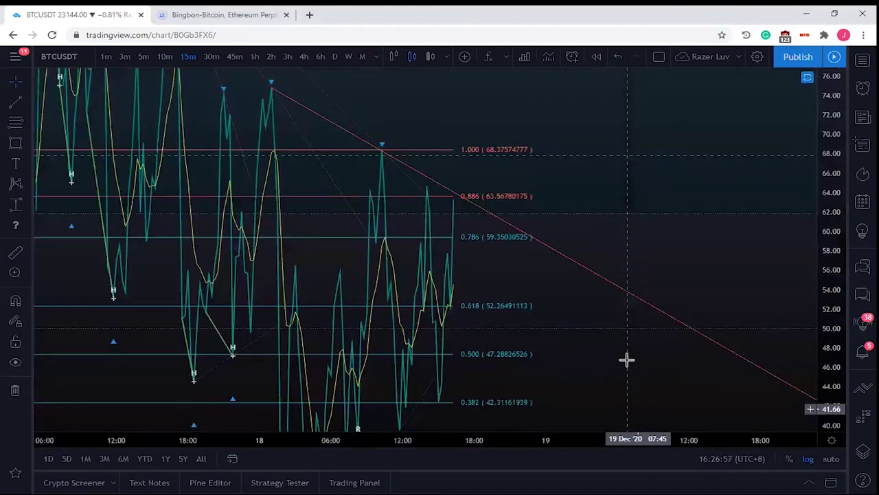
left_click(15, 143)
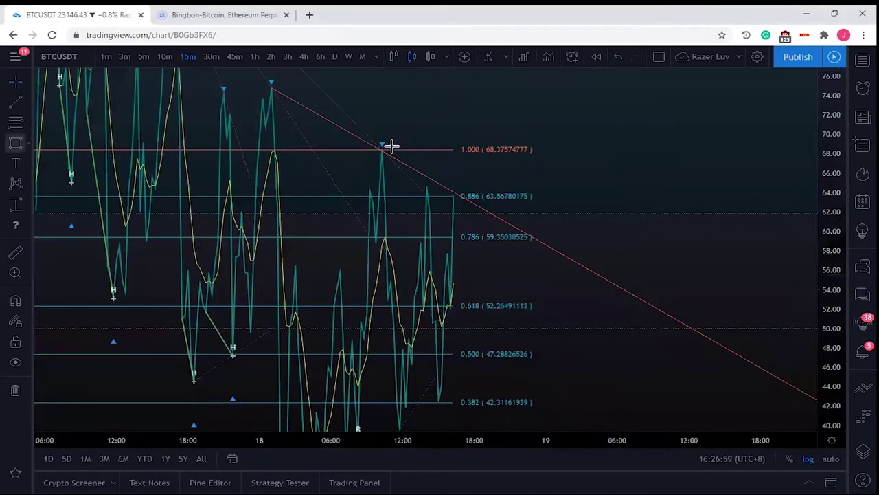
left_click(415, 178)
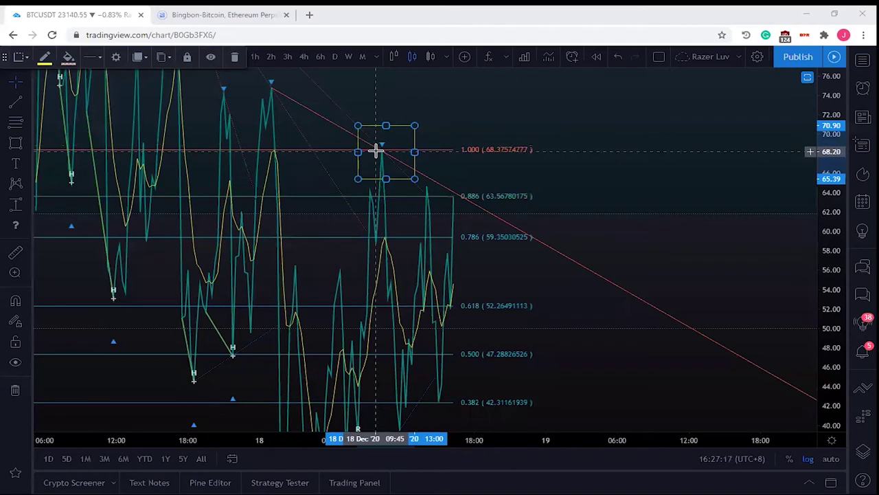
double_click(608, 128)
left_click(369, 125)
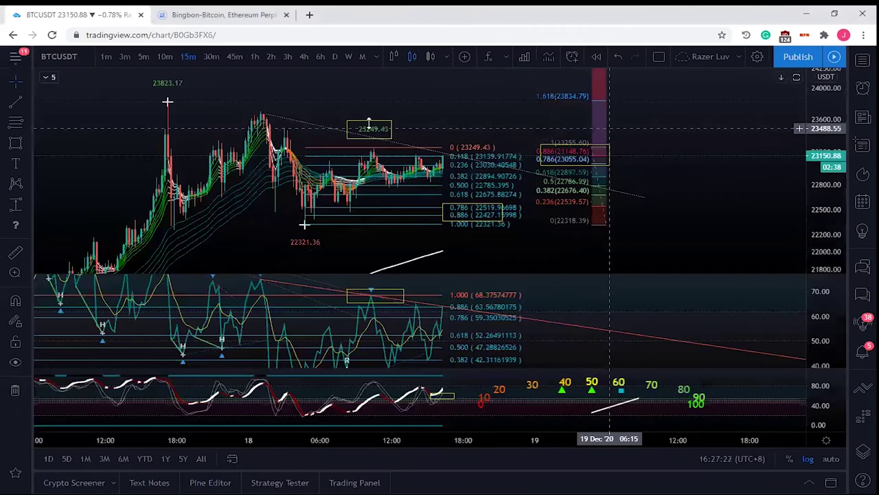
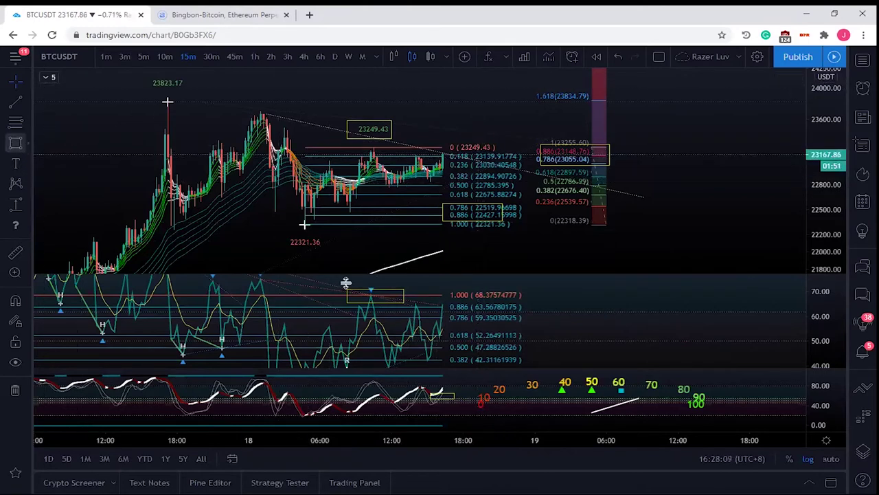
Draw a rectangle around the 40 to 60 projection markers, about 97.5 to 32.8, and widen the manual Fib rectangle back to 18 Dec 23:45
mouse_move(535, 377)
left_mouse_down()
mouse_move(636, 396)
mouse_move(648, 409)
left_mouse_up()
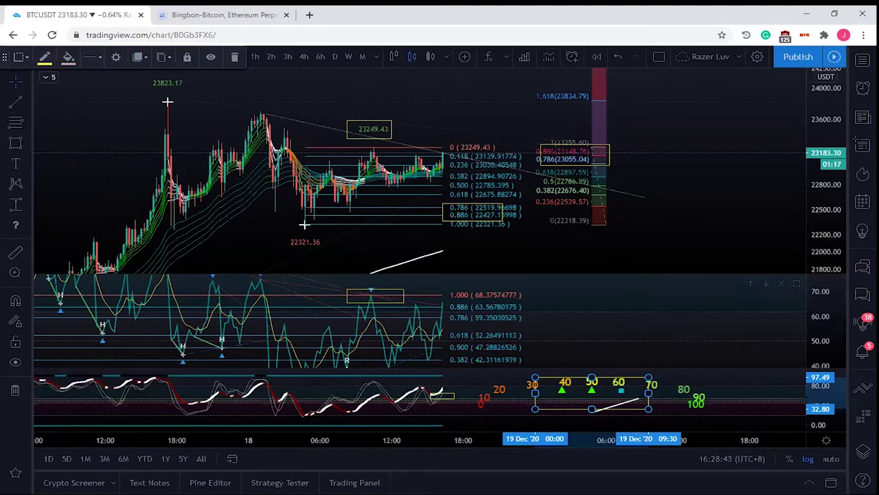
left_click_drag(822, 261, 821, 234)
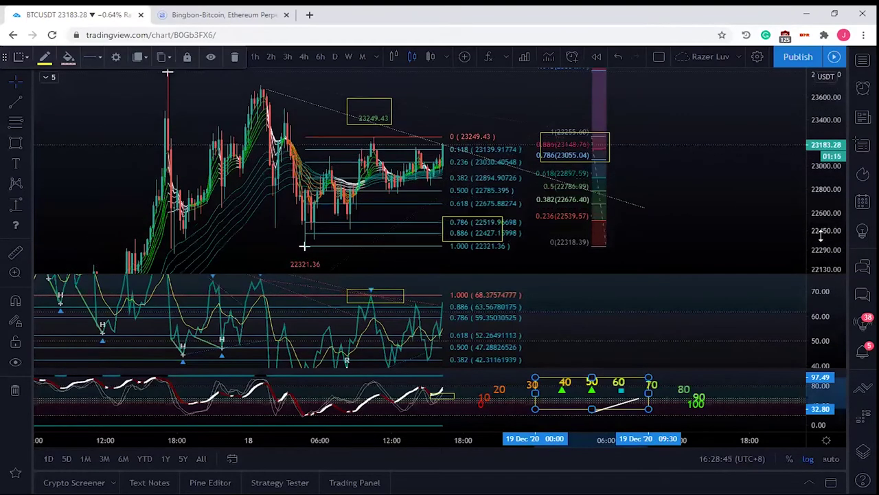
mouse_move(541, 147)
left_mouse_down()
mouse_move(524, 145)
mouse_move(533, 145)
left_mouse_up()
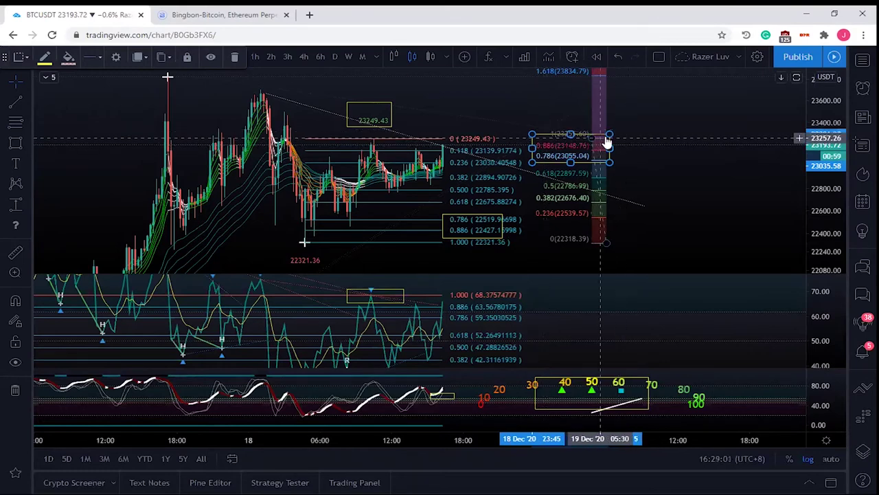
left_click(660, 151)
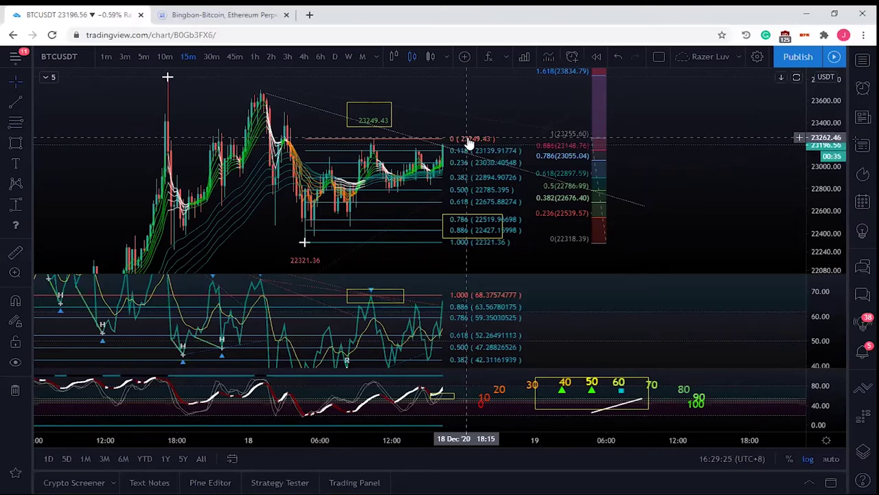
Switch the chart to the 1-hour interval and remove all drawings while keeping the indicators
left_click(254, 56)
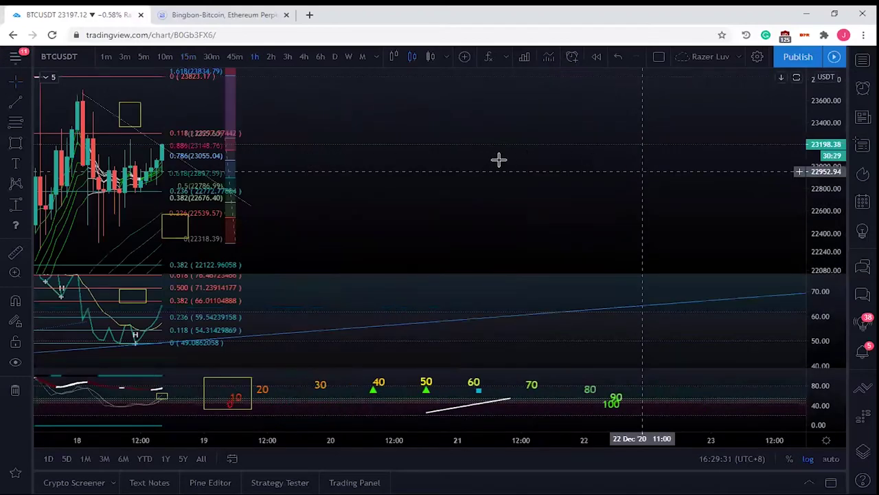
right_click(518, 117)
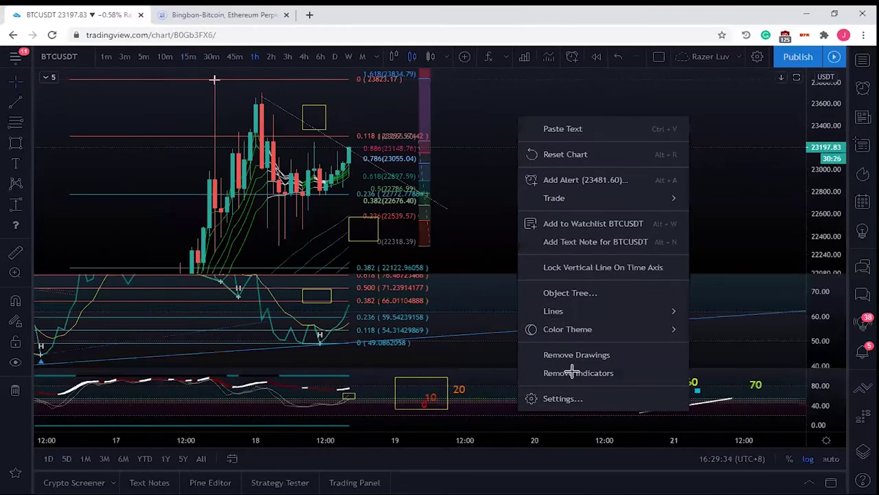
left_click(563, 251)
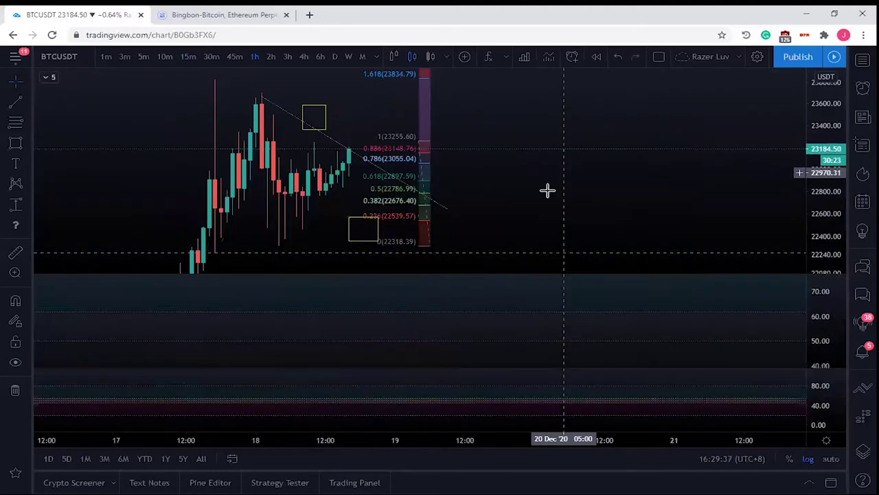
right_click(513, 124)
left_click(594, 363)
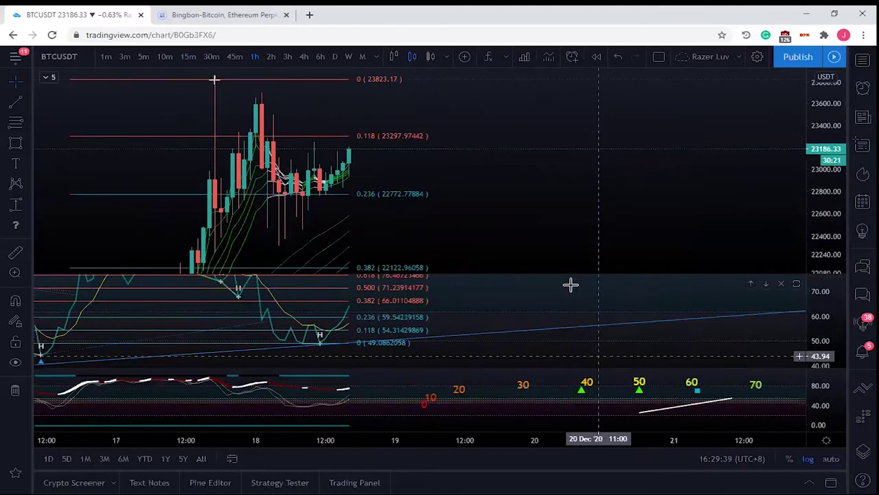
Examine the 1-hour uptrend on the price chart against the automatic Fib levels from 0 to 1.000
left_click_drag(814, 104, 814, 215)
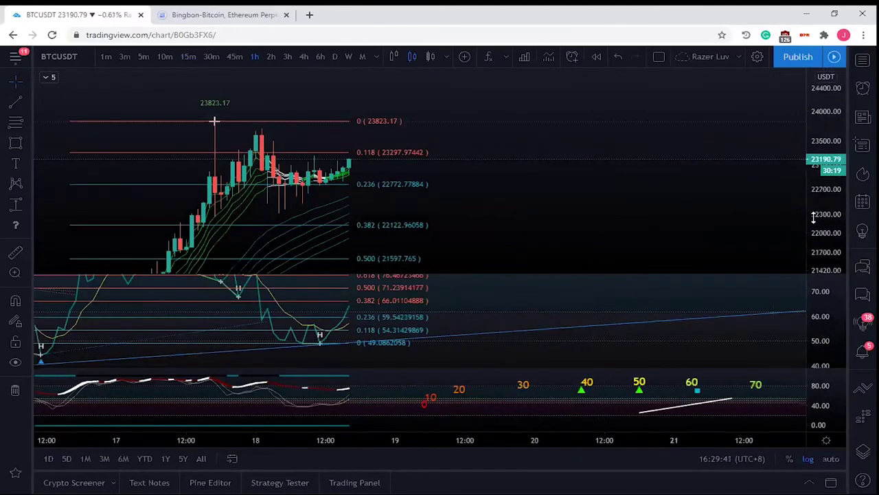
left_click_drag(595, 218, 647, 166)
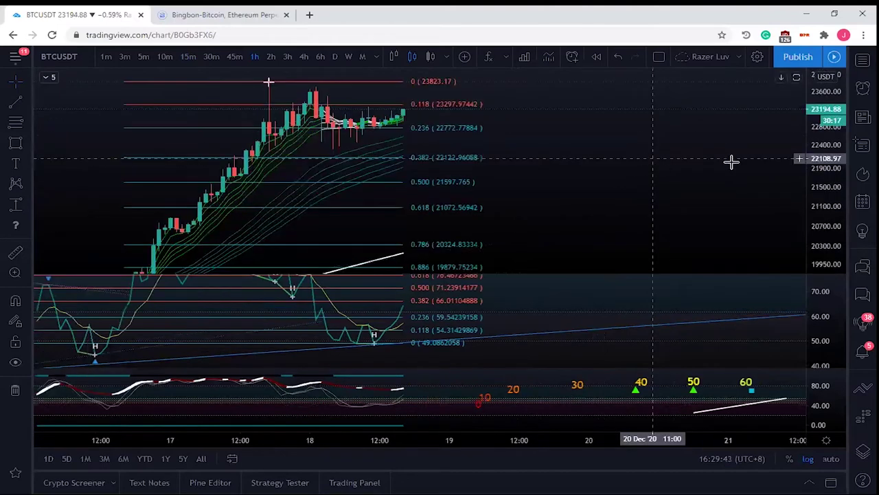
scroll(809, 144, "down", 2)
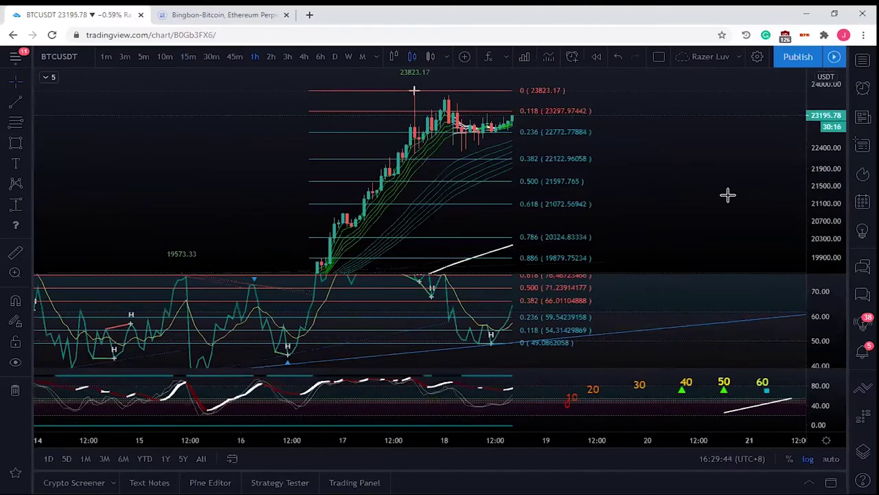
key("alt+r")
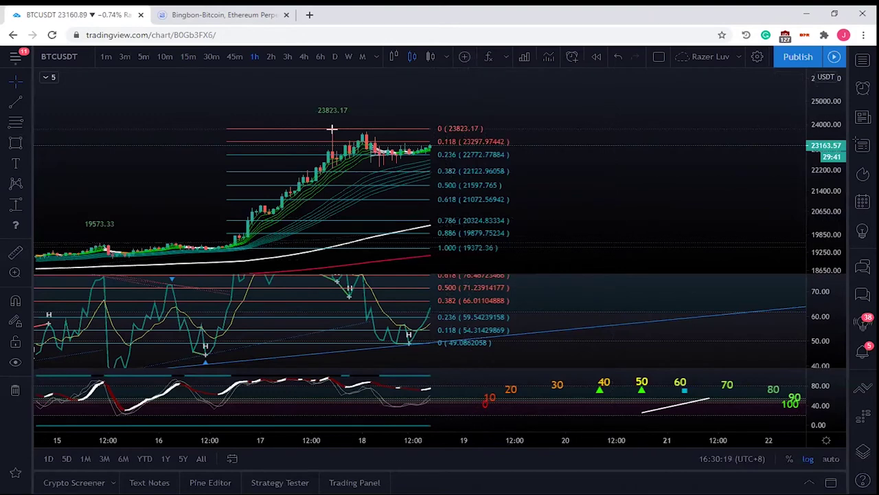
left_click_drag(837, 227, 837, 218)
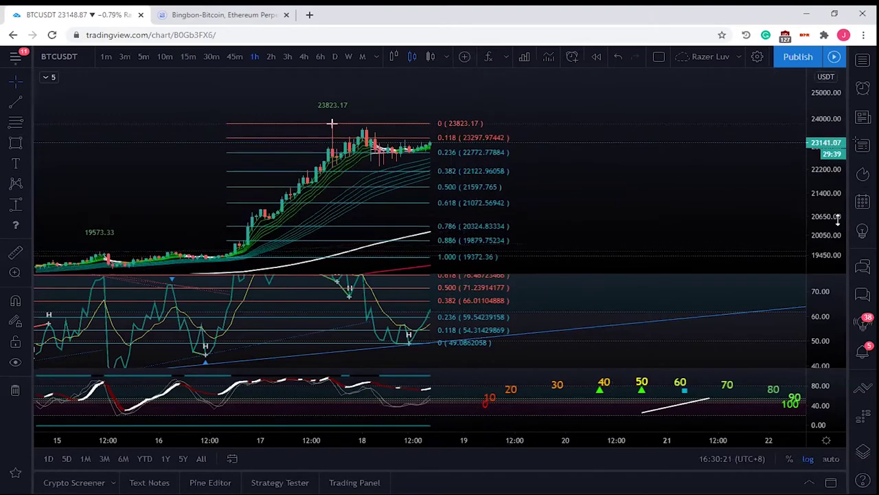
left_click_drag(687, 212, 687, 199)
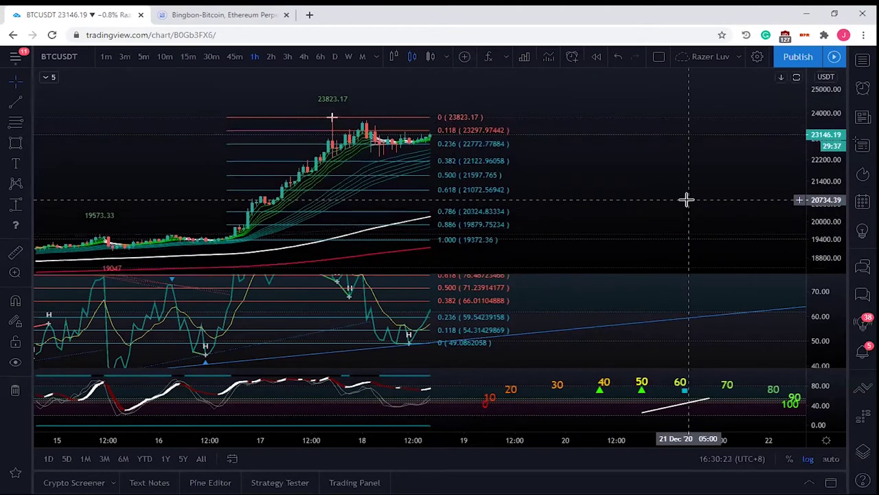
Examine the hourly index swings and Fib levels alongside the earlier price history back to about 10 December
left_click_drag(710, 288, 711, 318)
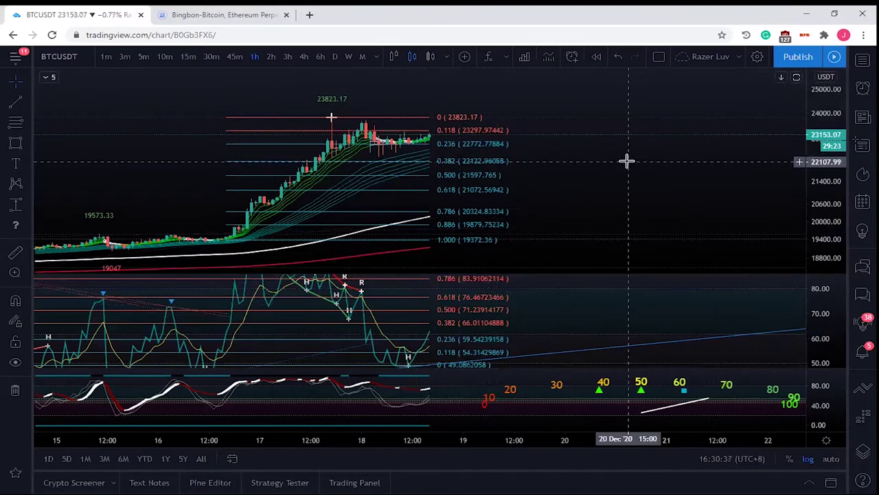
left_click_drag(622, 194, 637, 193)
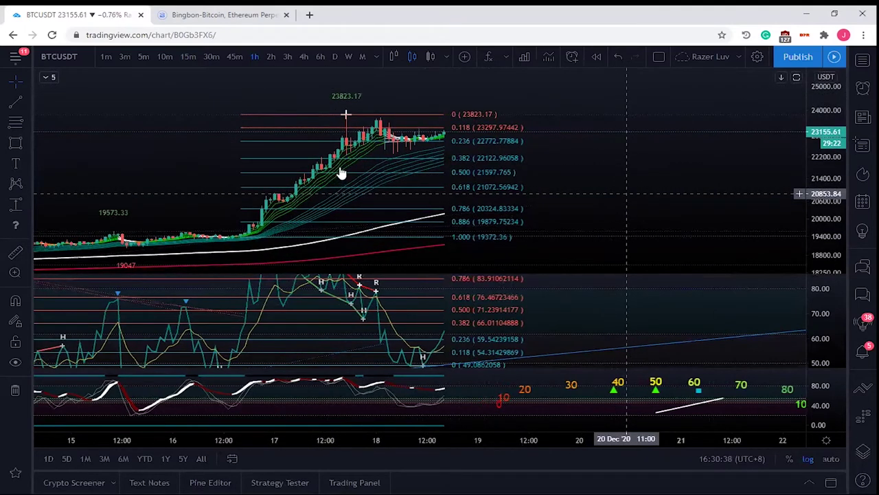
left_click_drag(342, 173, 349, 172)
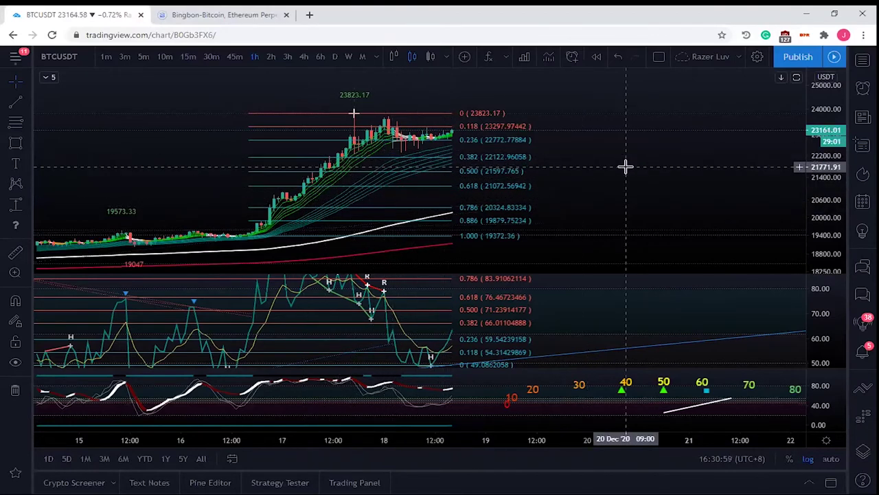
scroll(624, 167, "down", 1)
scroll(641, 189, "down", 2)
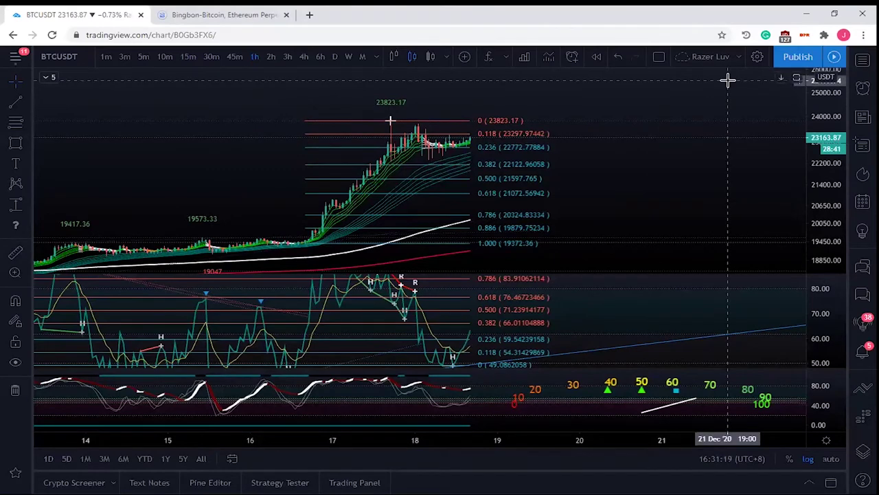
scroll(633, 162, "down", 2)
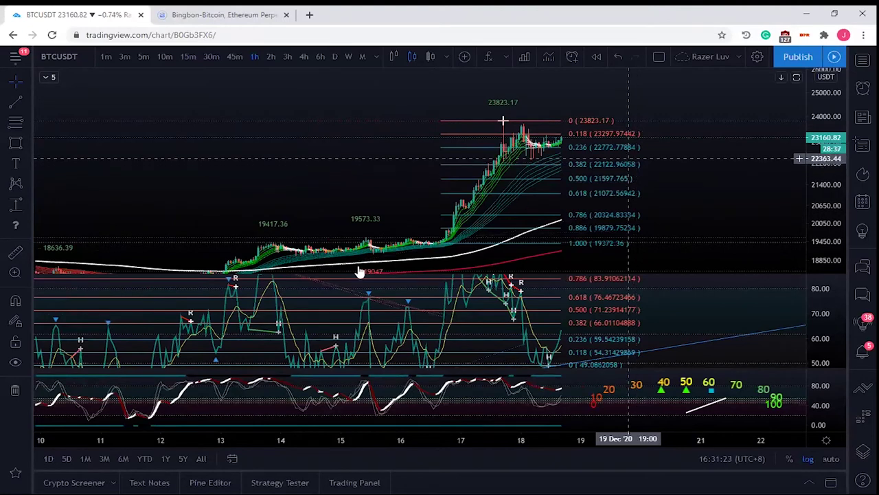
left_click_drag(362, 193, 255, 171)
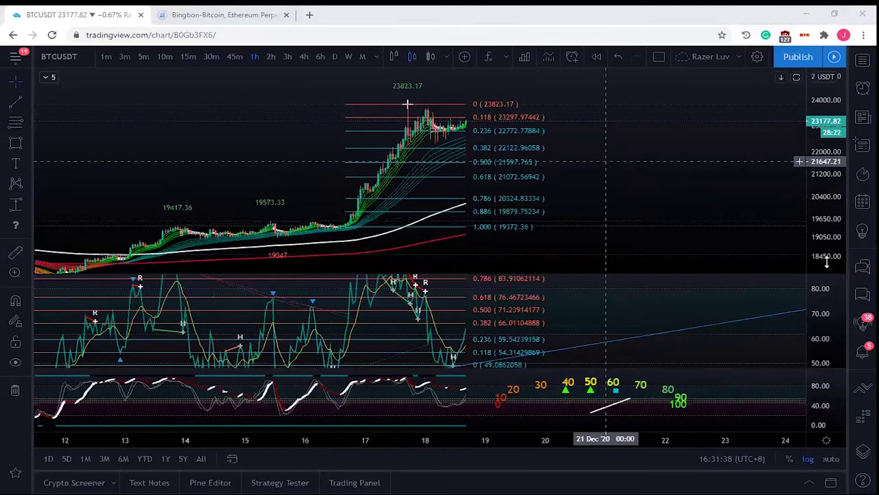
left_click_drag(824, 241, 824, 227)
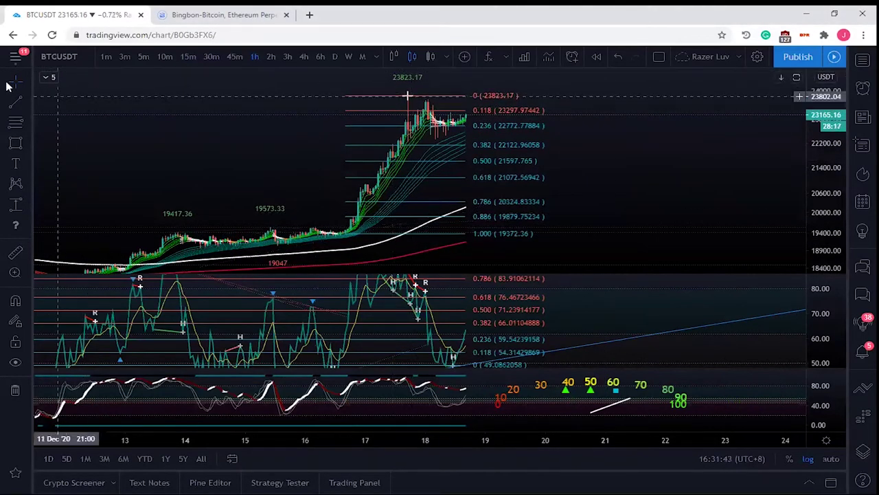
Set the Function Option of the SCRIPTSCALPER HYBRID 1-5 V.1 indicator to Auto Target
left_click(44, 79)
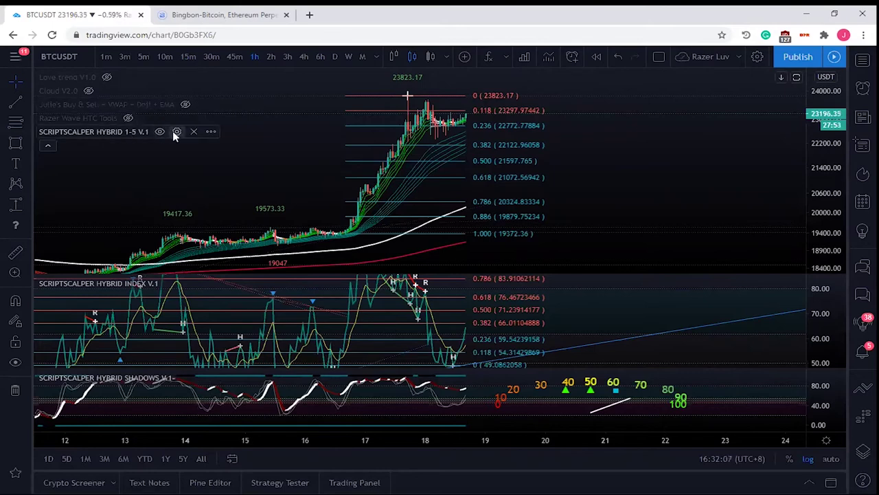
left_click(174, 131)
left_click(489, 167)
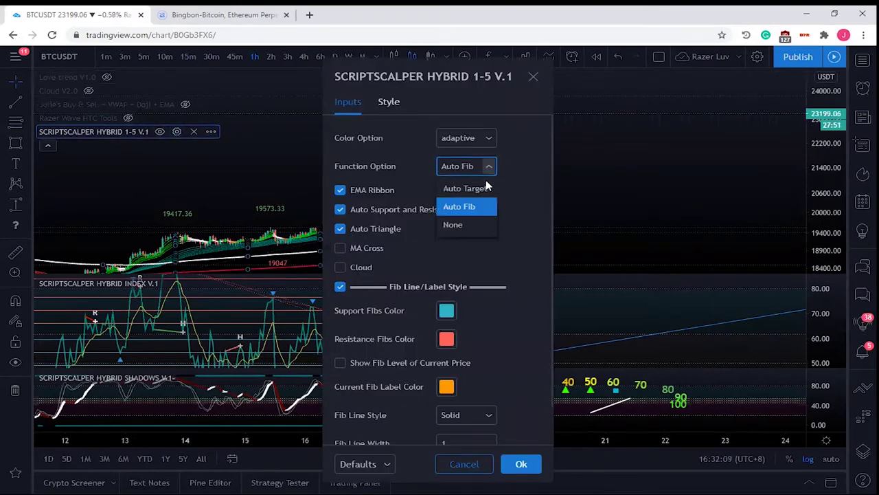
left_click(474, 189)
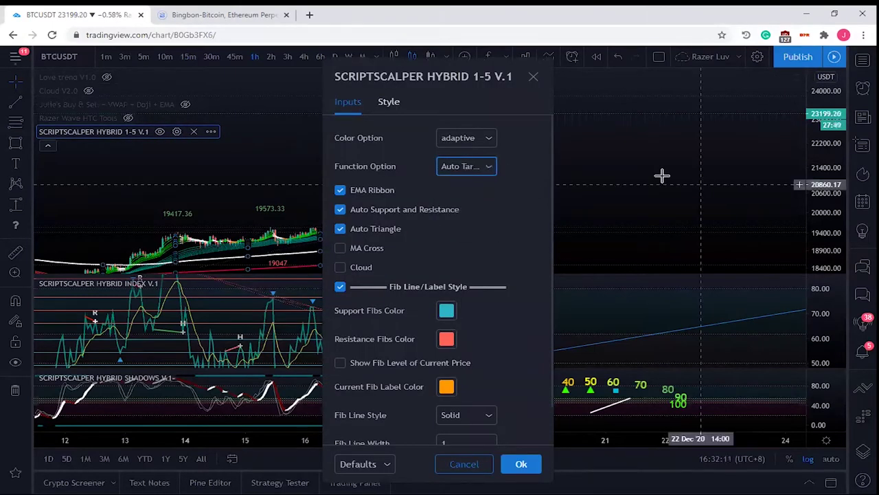
left_click(45, 147)
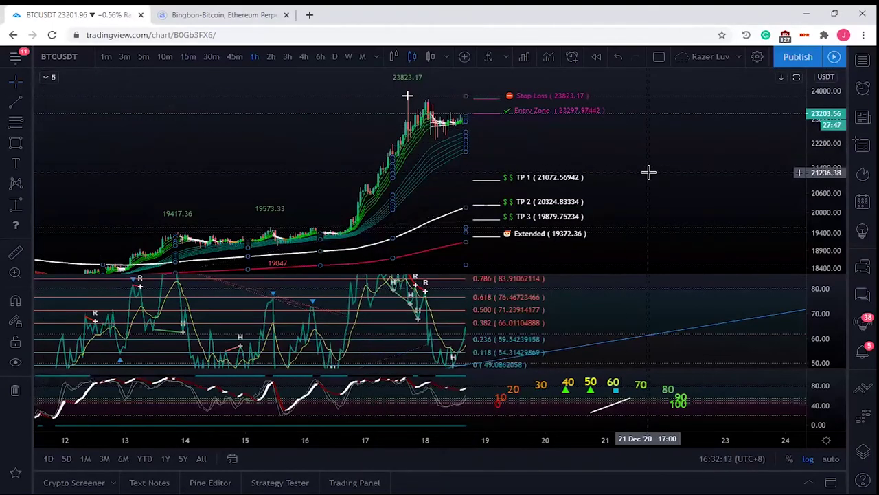
Draw a rectangle around the TP 1 to Extended target labels, from about 21467 to 18945
left_click_drag(683, 178, 577, 168)
left_click_drag(840, 229, 841, 235)
left_click_drag(628, 141, 689, 151)
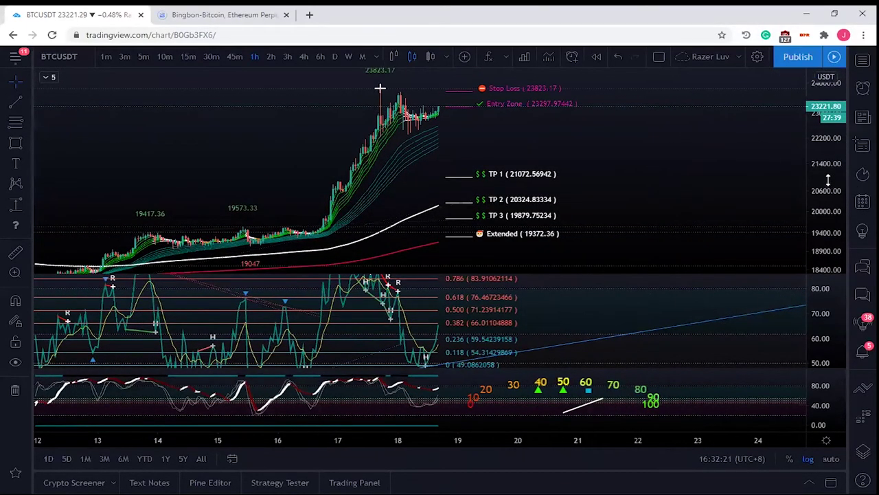
left_click_drag(830, 194, 831, 198)
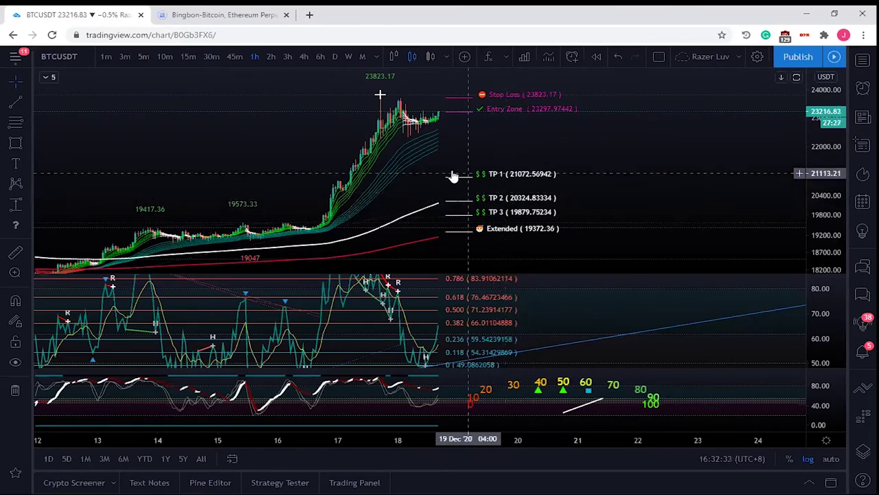
key("alt+shift+r")
mouse_move(430, 162)
left_mouse_down()
mouse_move(578, 187)
mouse_move(579, 243)
left_mouse_up()
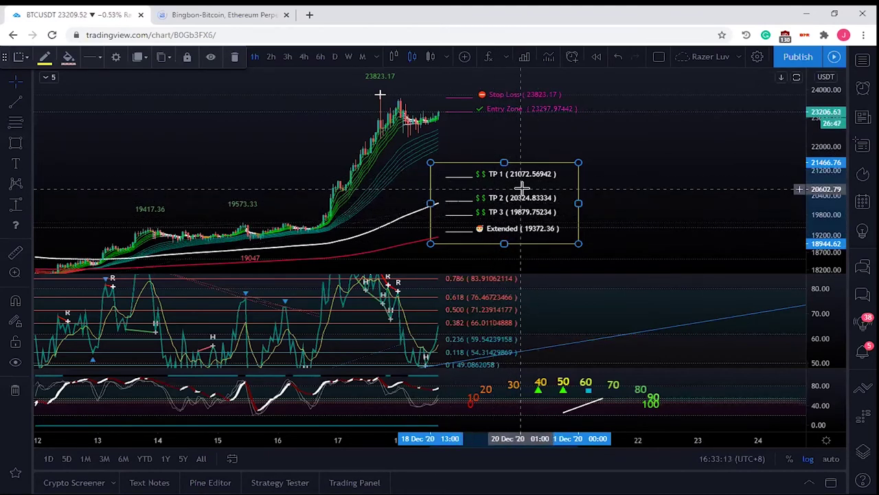
left_click(261, 106)
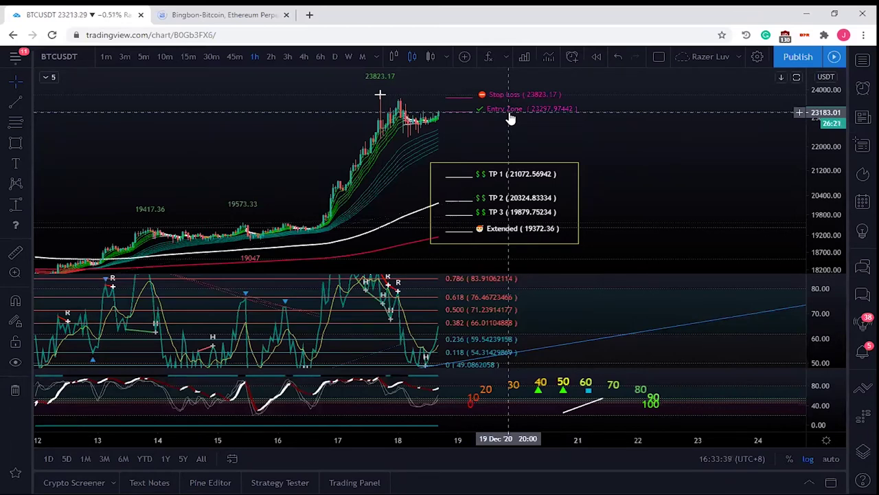
Draw a rectangle around the 23823.17 price peak, from about 24219 to 23489, and delete it
scroll(510, 118, "down", 1)
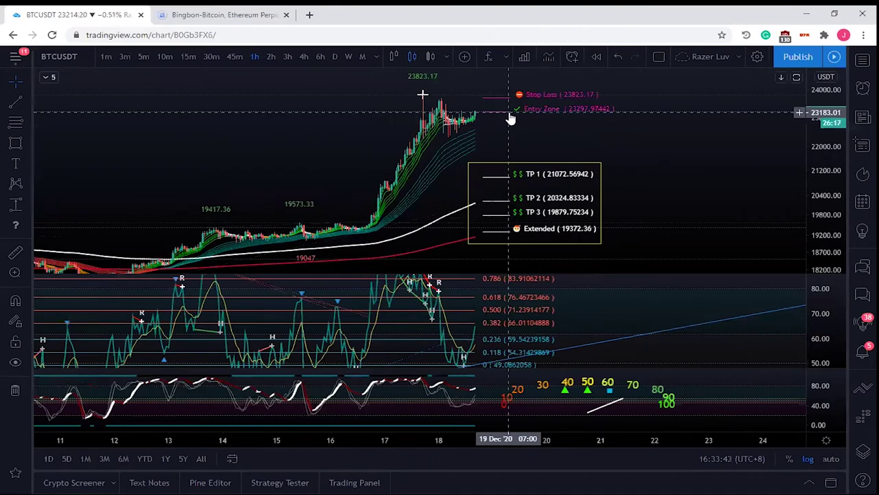
left_click_drag(648, 215, 611, 199)
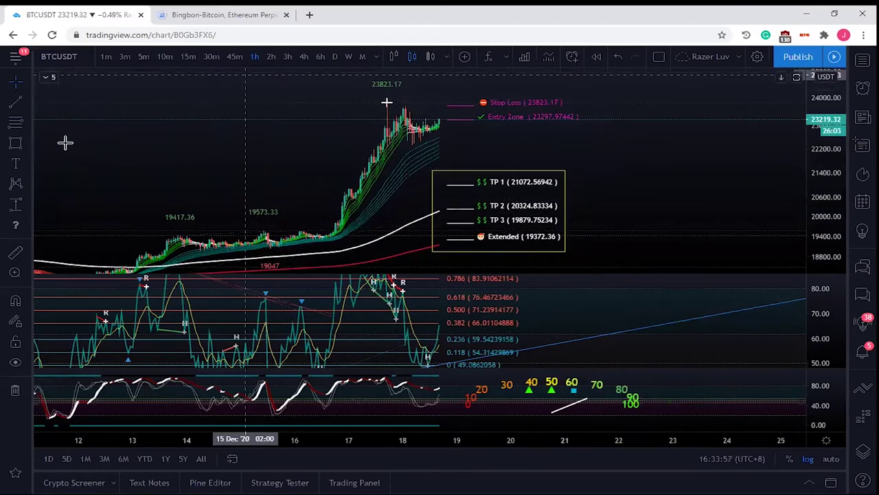
left_click(15, 142)
left_click(357, 92)
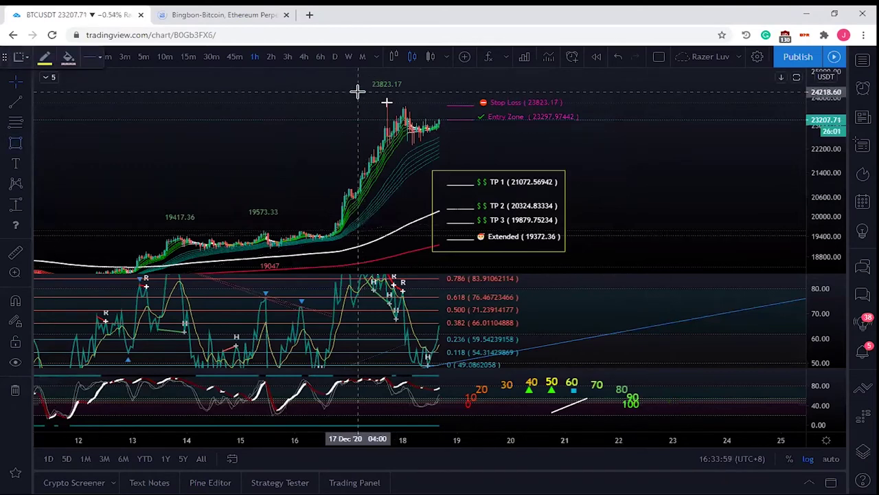
left_click(401, 103)
left_click_drag(401, 104, 406, 111)
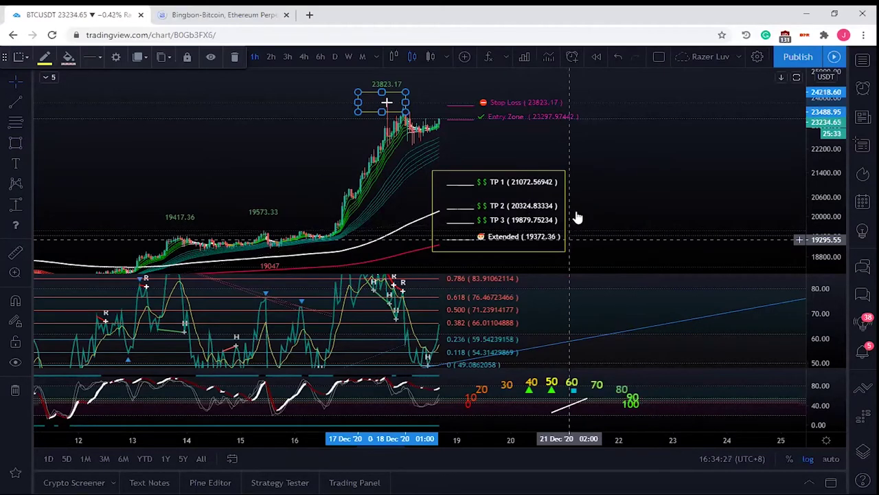
left_click(409, 114)
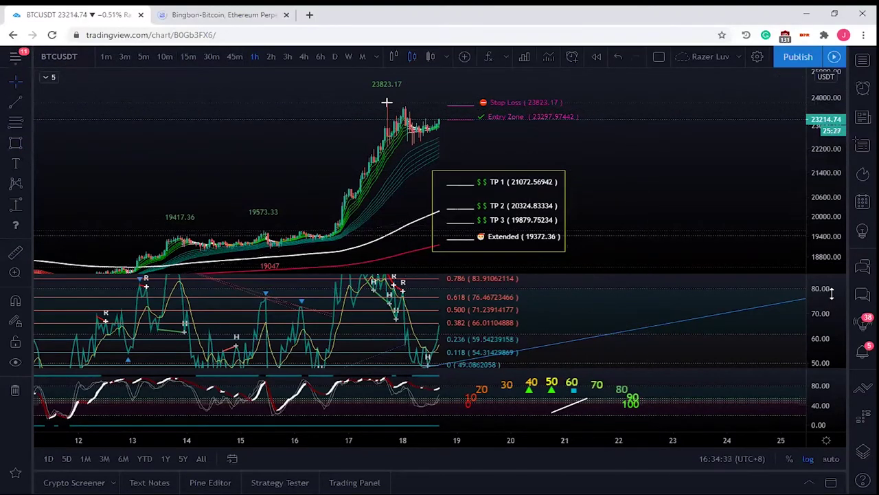
Compress the index pane's value scale to view its full Fib range from 0 to 1.000
left_click_drag(831, 294, 831, 324)
key("alt+r")
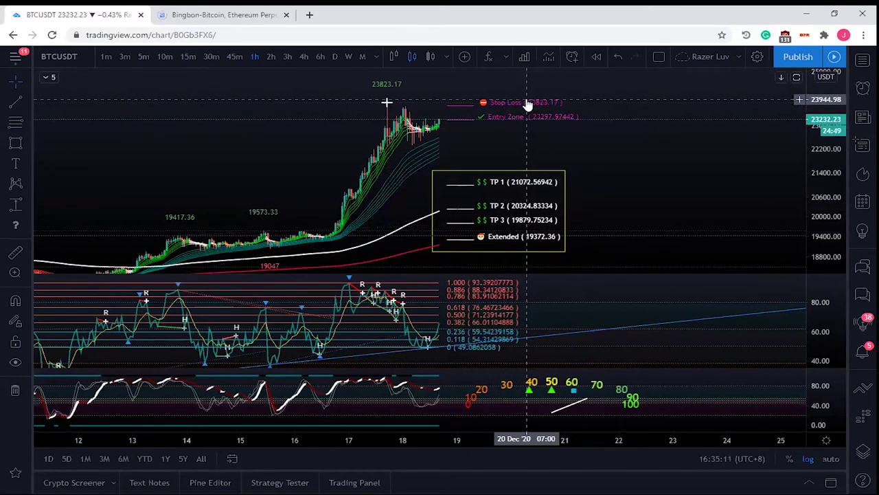
Widen the yellow rectangle around the TP 1 to Extended targets so it encloses their full price labels
scroll(638, 159, "right", 3)
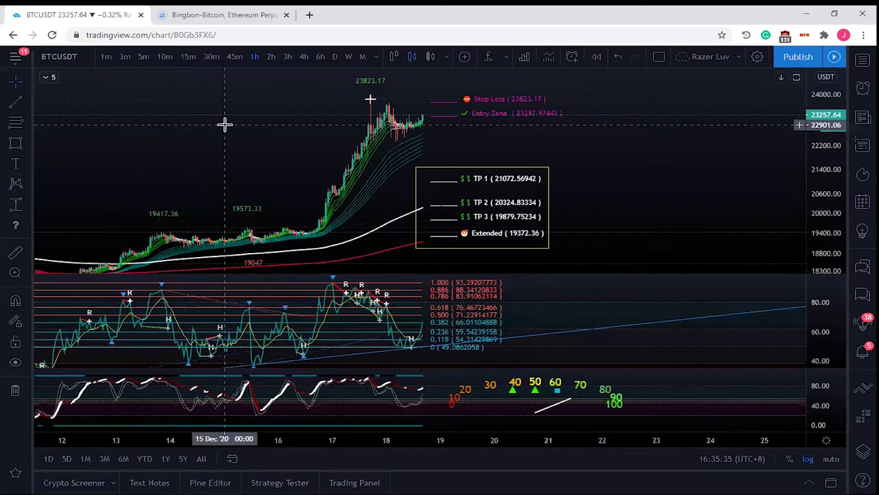
scroll(226, 124, "down", 2)
scroll(100, 84, "down", 1)
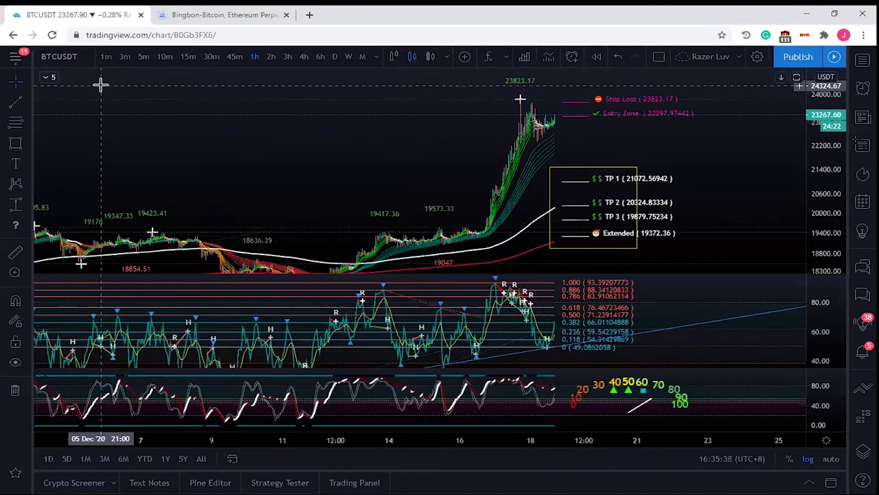
left_click_drag(736, 160, 585, 149)
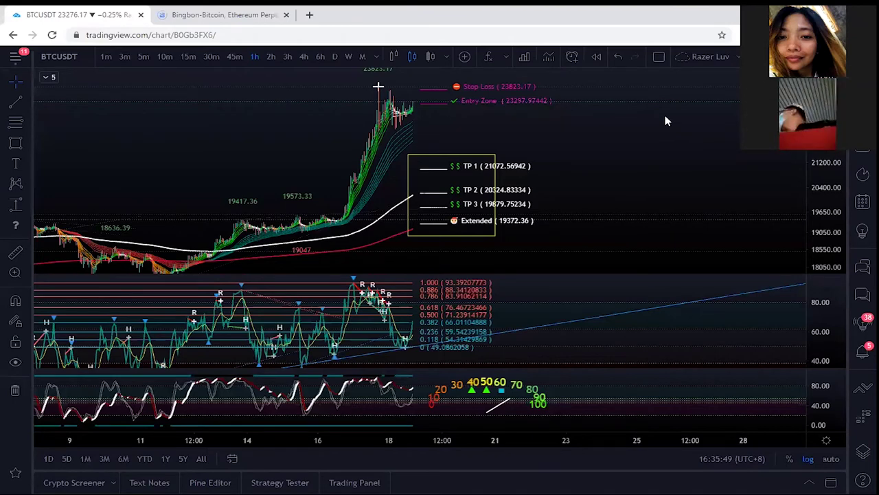
left_click_drag(593, 222, 579, 213)
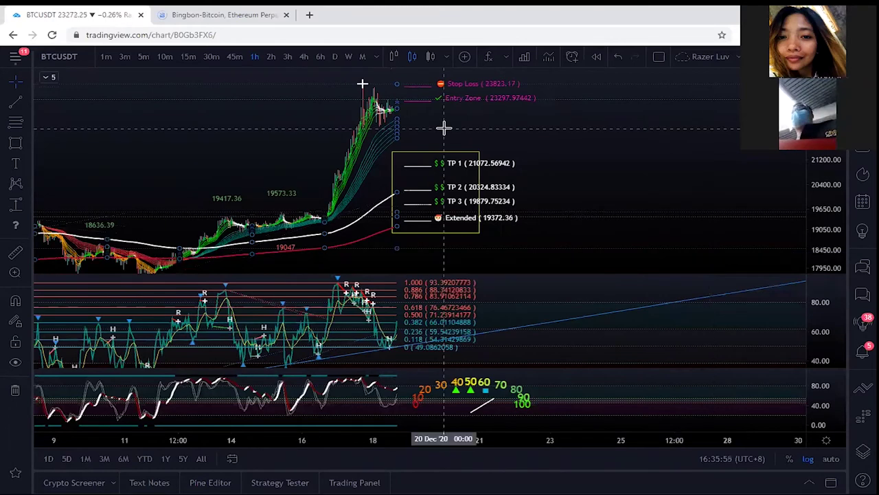
left_click(611, 165)
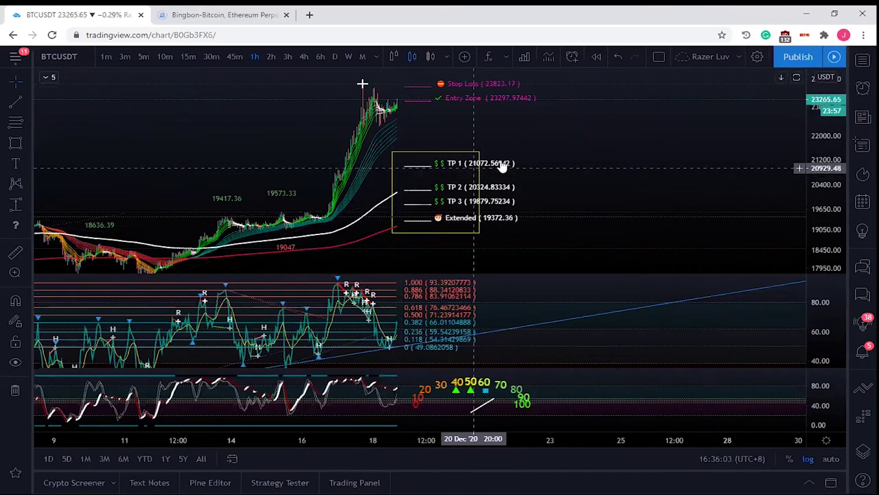
left_click_drag(479, 192, 542, 194)
left_click(574, 184)
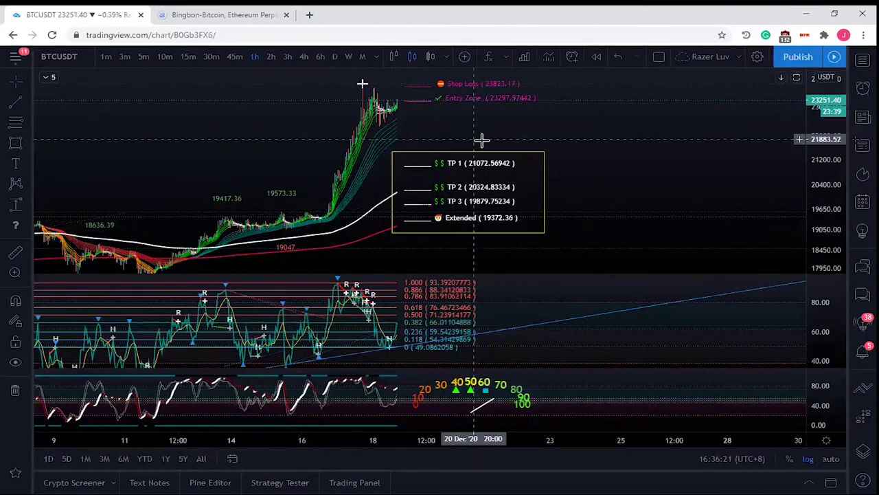
left_click(46, 77)
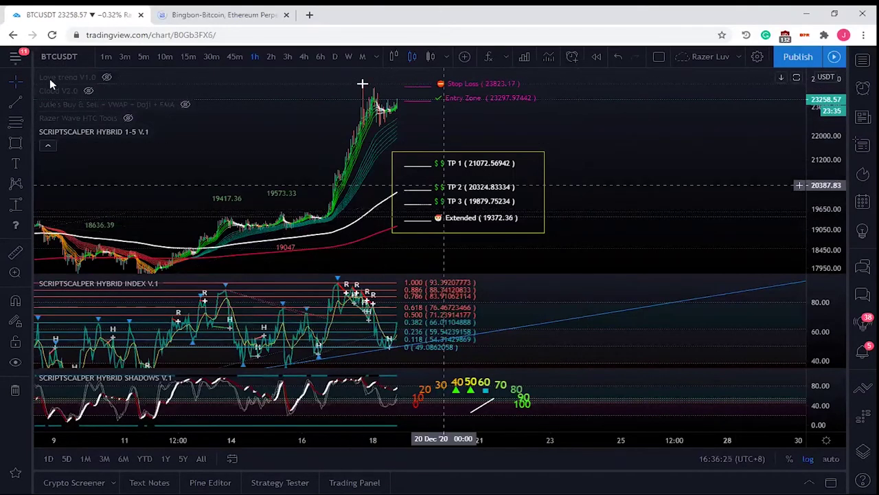
left_click(46, 147)
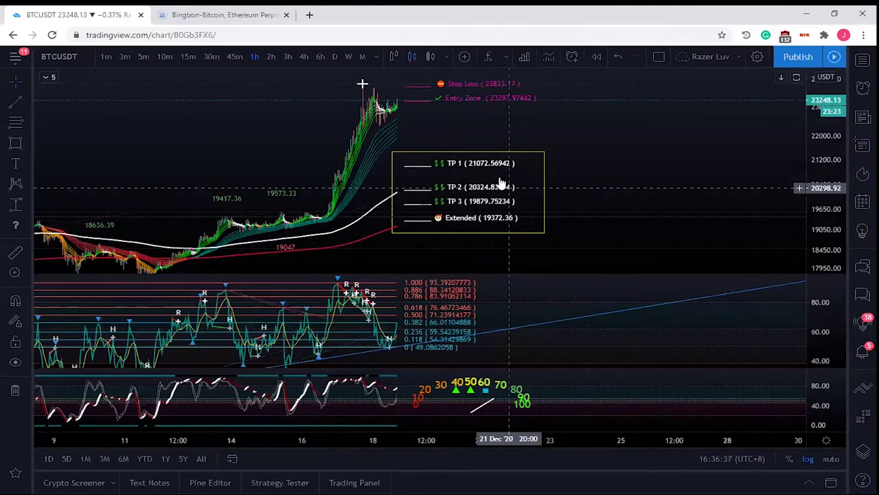
left_click(47, 75)
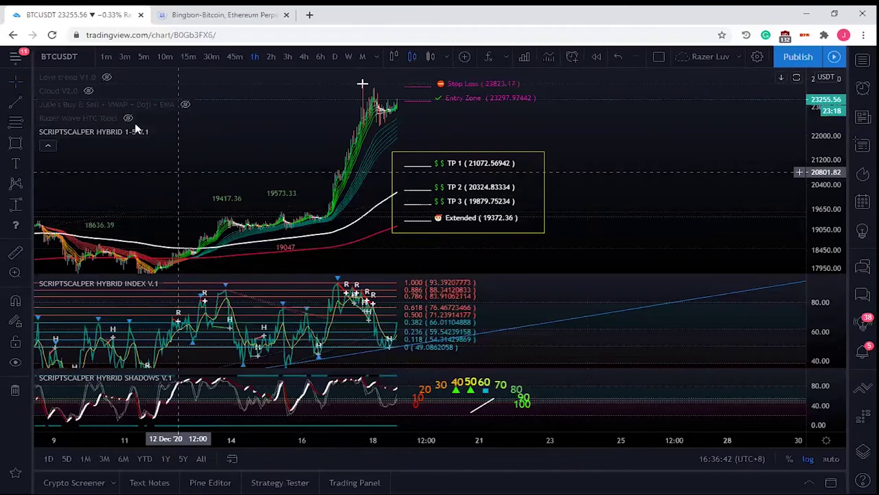
mouse_move(114, 128)
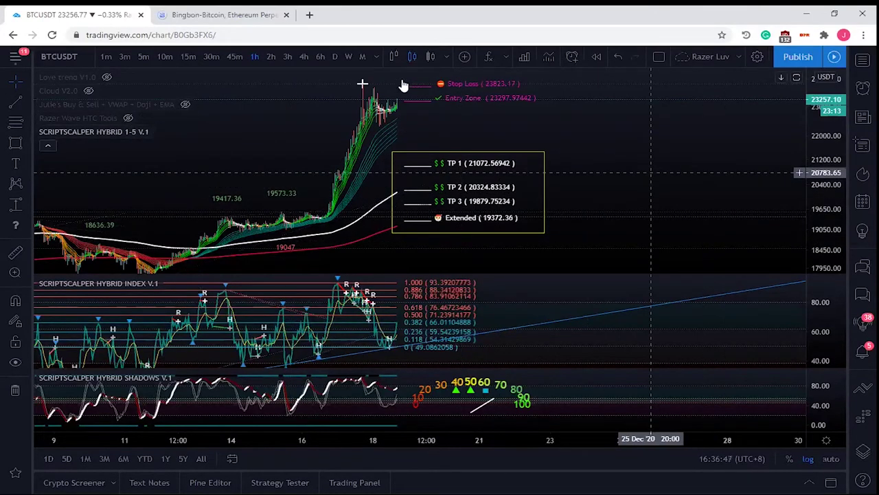
left_click(48, 145)
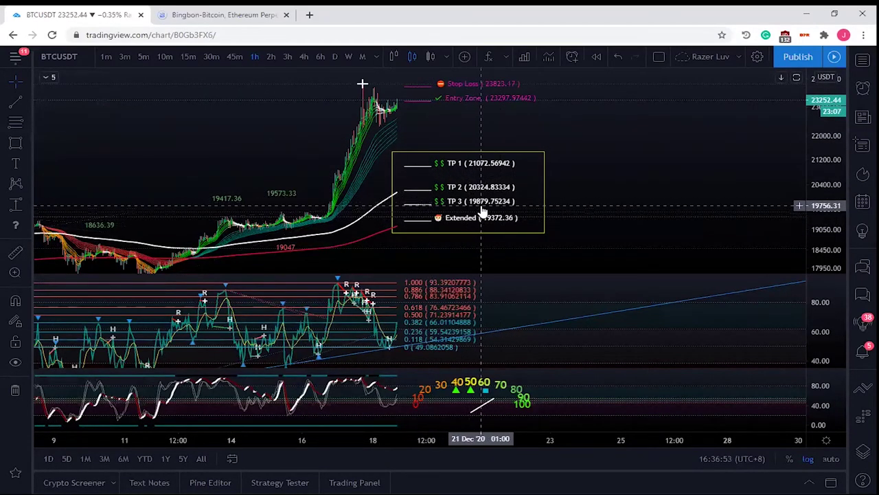
Set the Function Option of the SCRIPTSCALPER HYBRID 1-5 V.1 indicator to Auto Fib
left_click(43, 82)
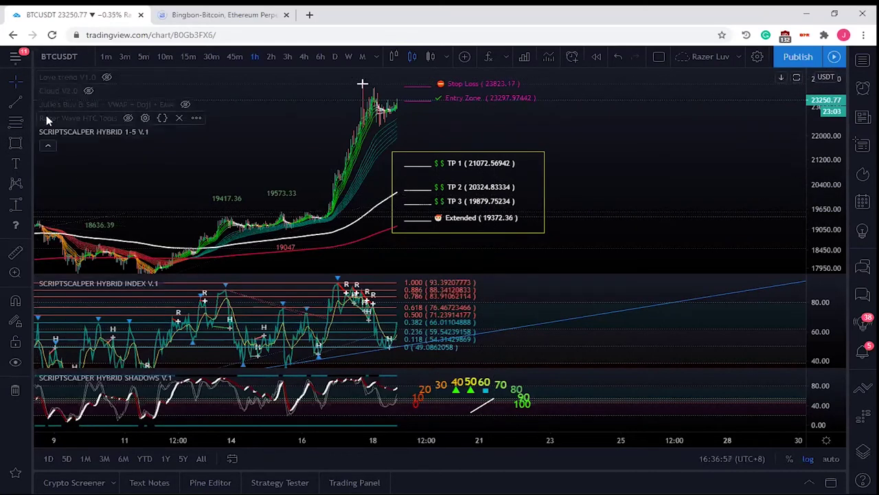
left_click(177, 131)
left_click(489, 167)
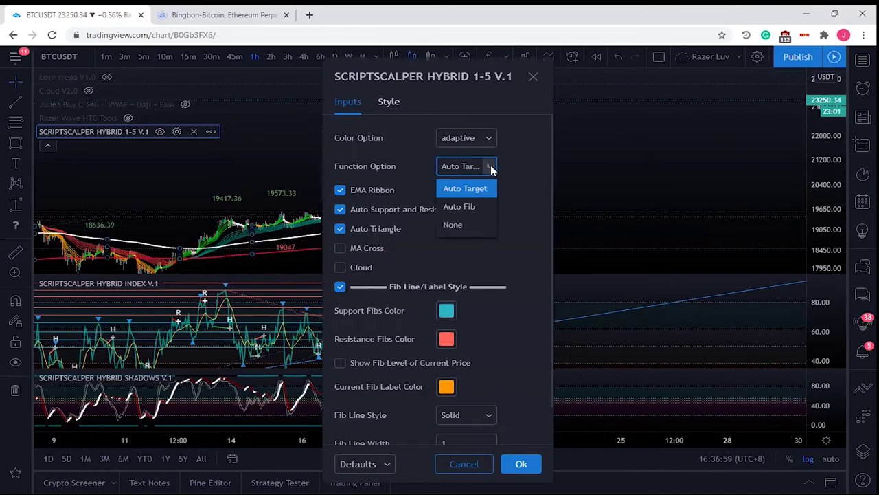
left_click(478, 207)
key("Return")
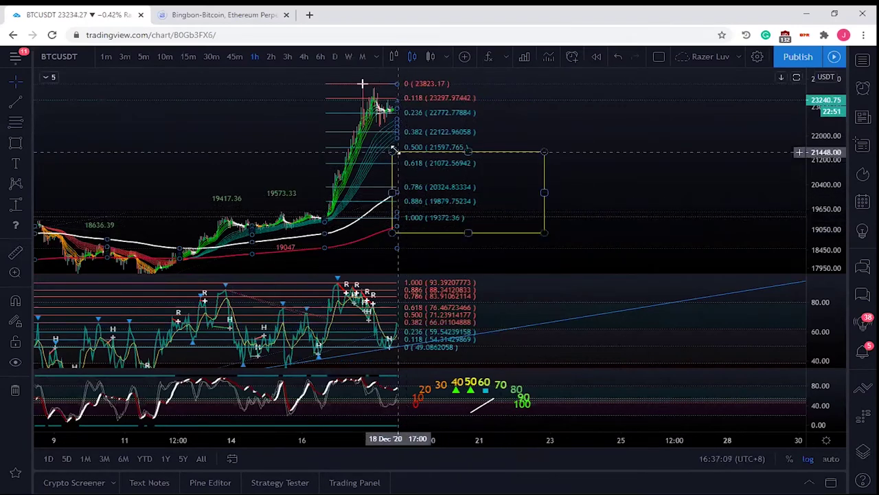
Shrink the yellow rectangle to enclose only the 0.618, 0.786 and 0.886 Fib levels, from about 21467 to 19687
mouse_move(468, 232)
left_mouse_down()
mouse_move(456, 191)
mouse_move(445, 187)
left_mouse_up()
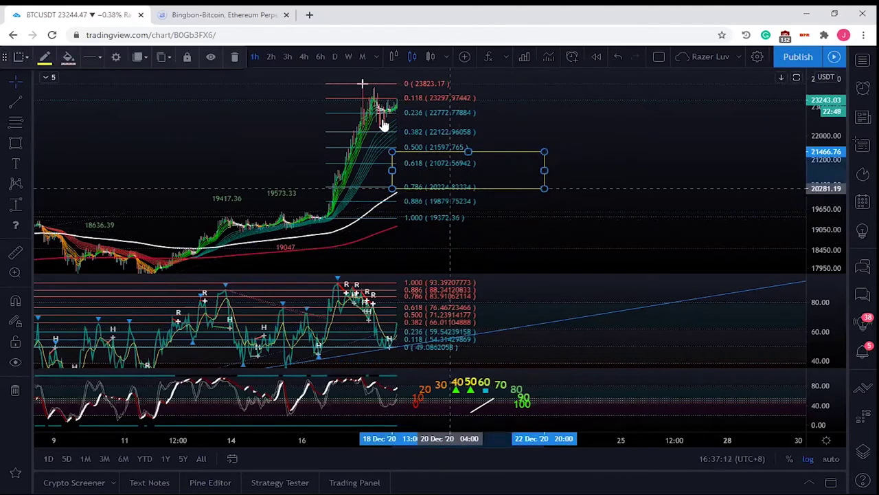
left_click_drag(468, 190, 468, 207)
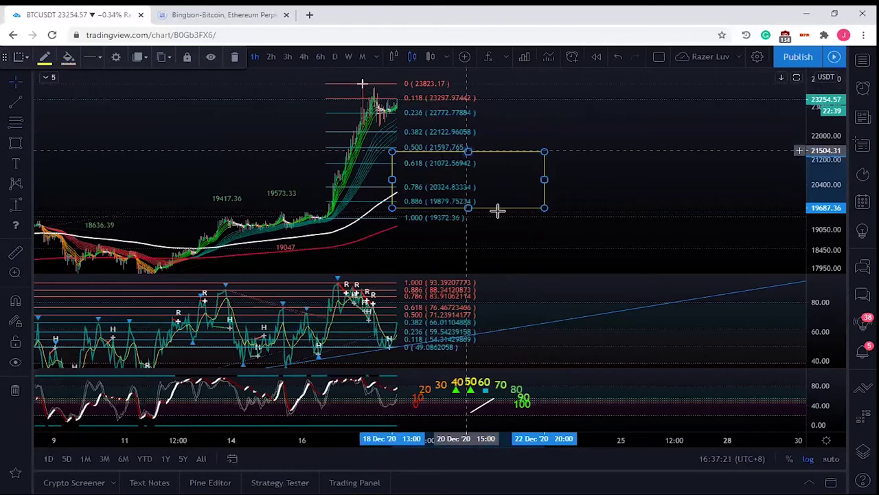
left_click_drag(544, 182, 495, 181)
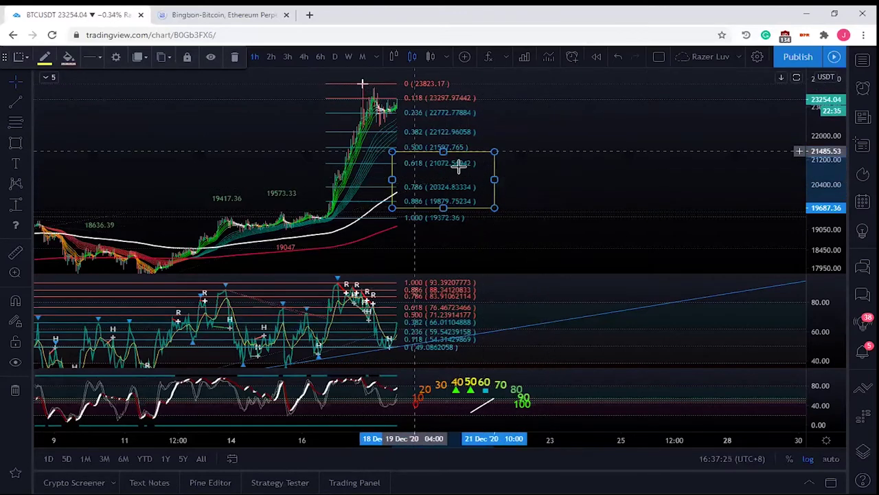
left_click_drag(592, 139, 596, 148)
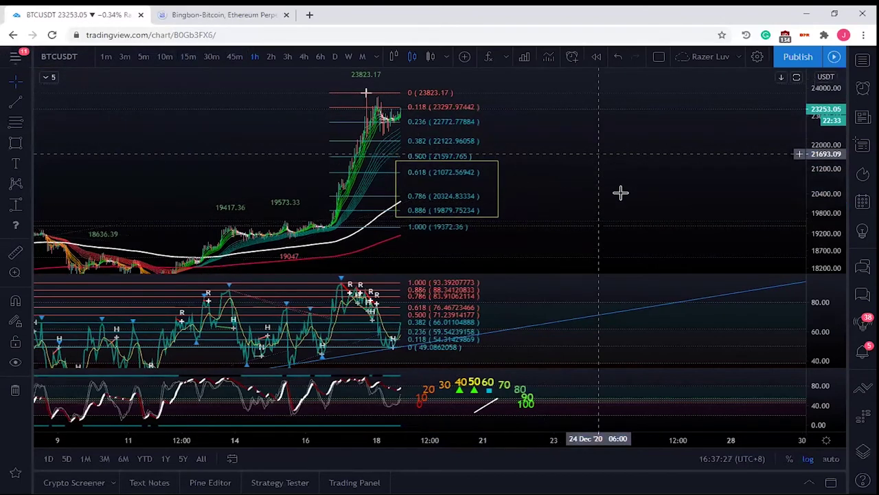
left_click_drag(629, 180, 636, 171)
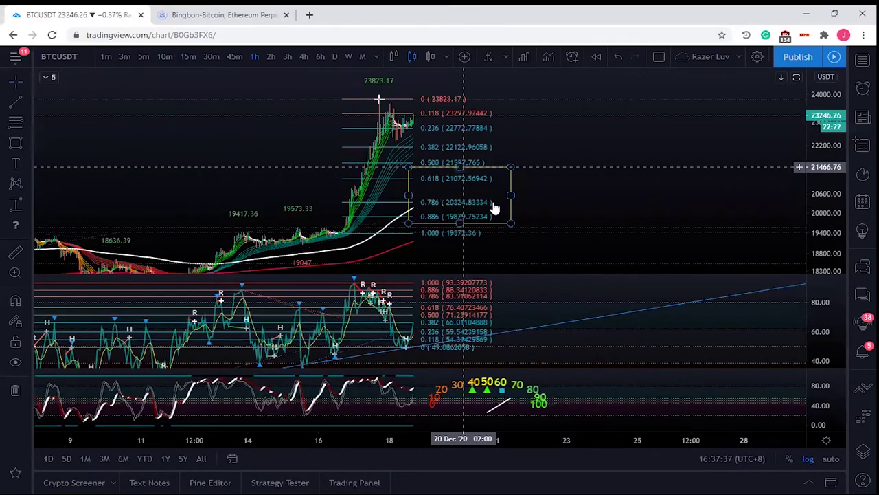
Delete the yellow rectangle around the 0.618 to 0.886 Fib levels
left_click(459, 205)
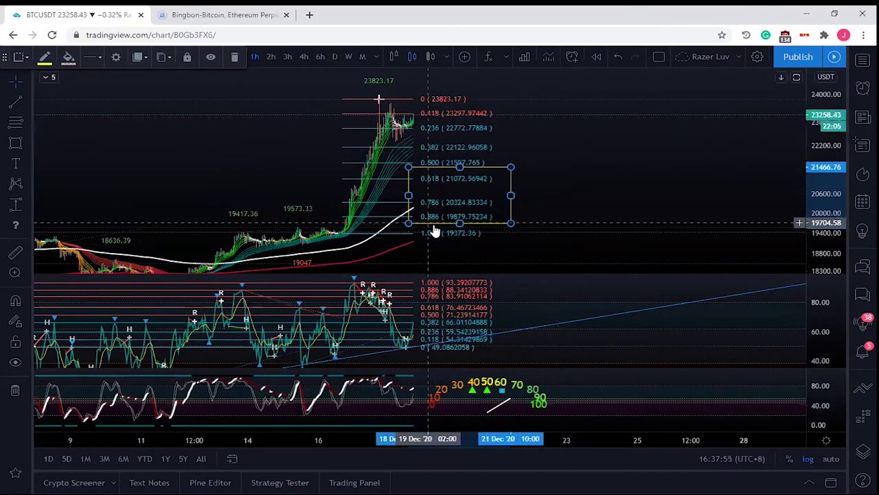
left_click(594, 172)
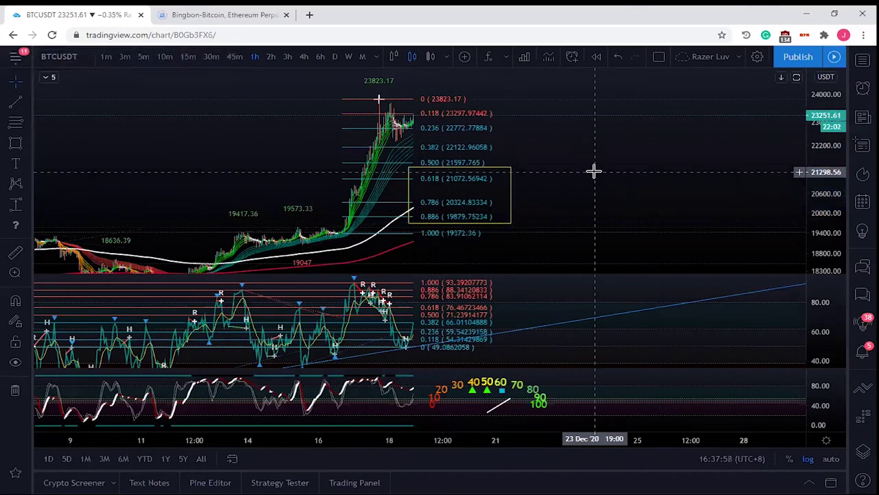
left_click(509, 167)
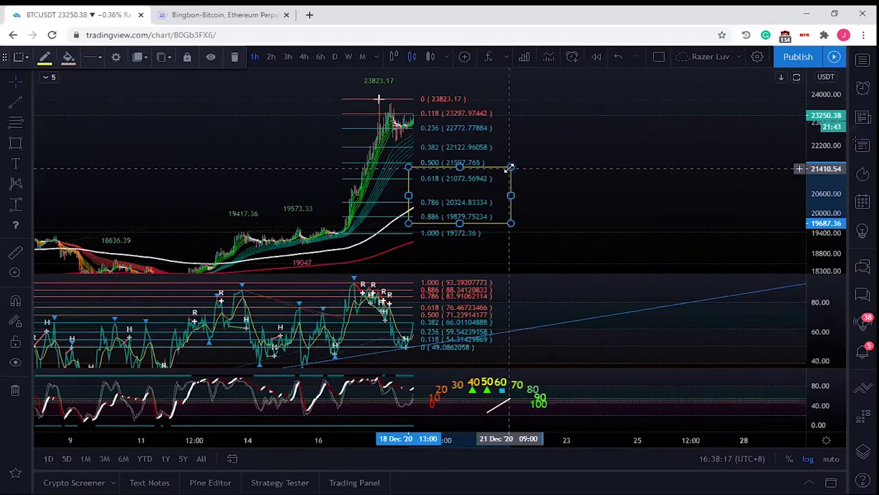
left_click(506, 163)
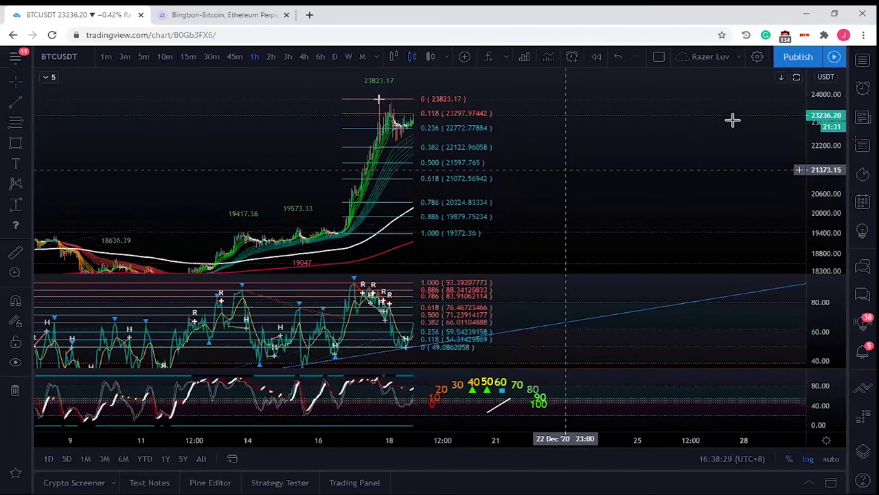
Switch the BTCUSDT chart to the 1-minute timeframe
left_click_drag(828, 106, 829, 141)
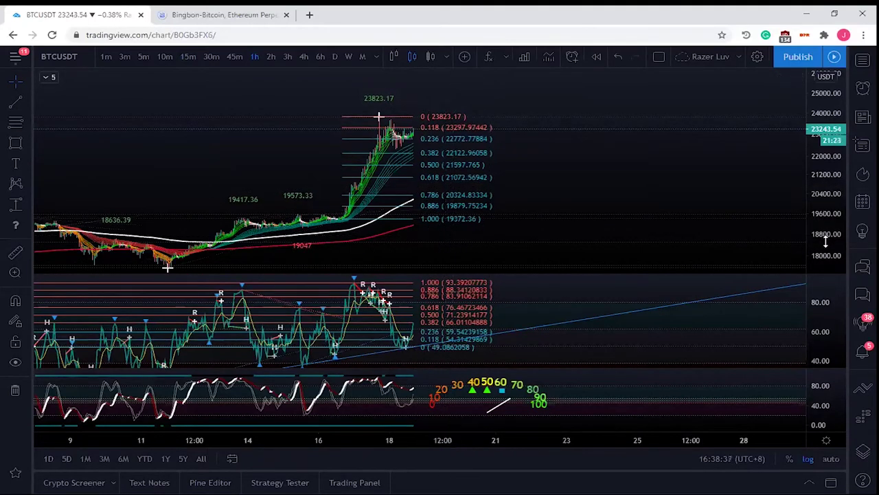
left_click_drag(833, 248, 834, 232)
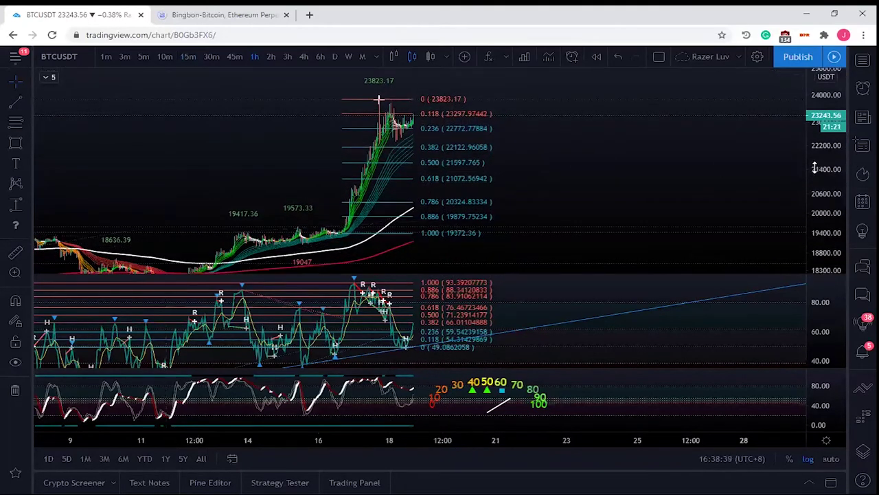
left_click(188, 56)
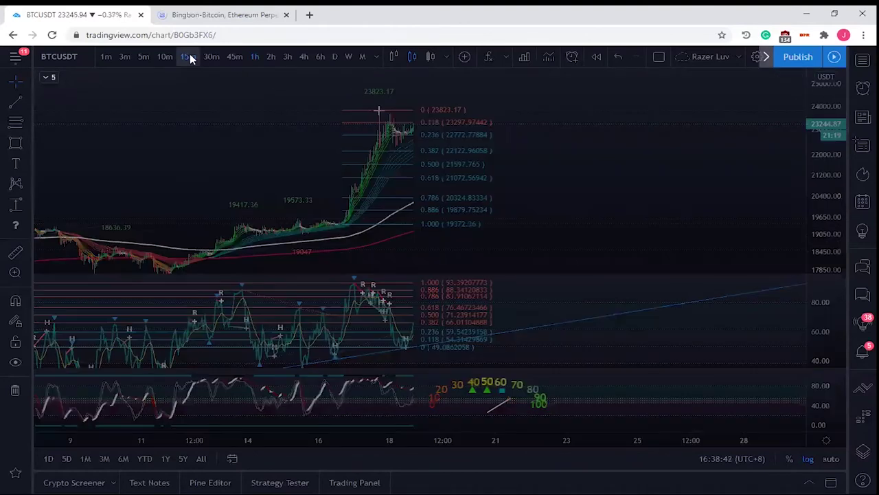
left_click(107, 56)
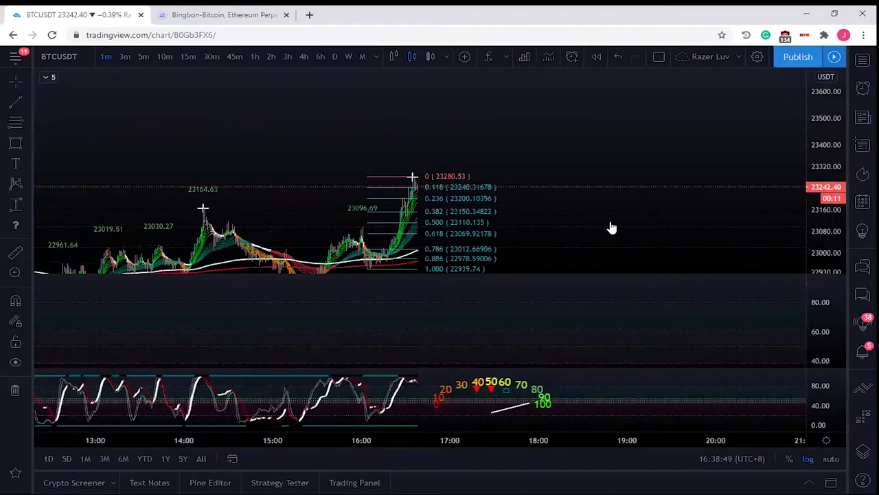
left_click_drag(585, 111, 568, 33)
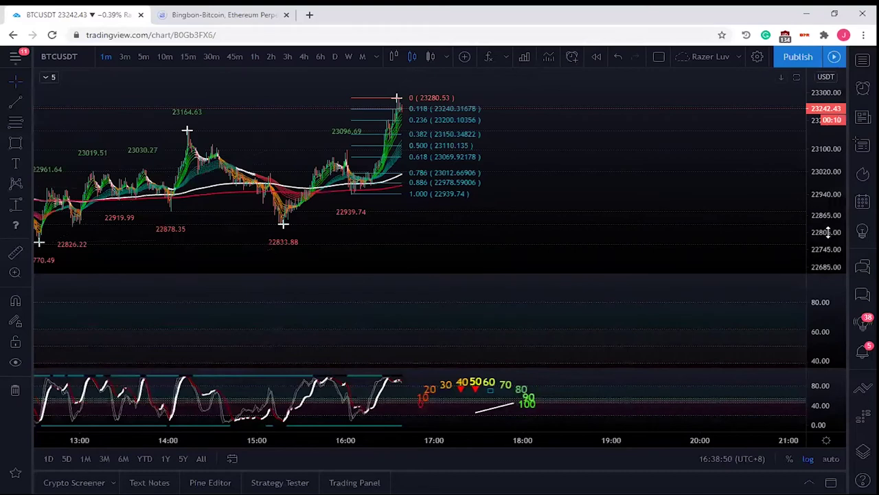
left_click_drag(828, 232, 829, 249)
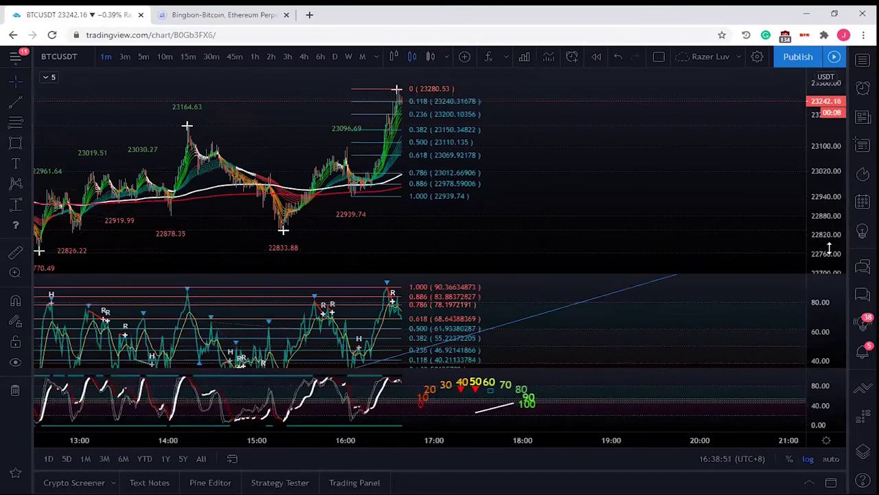
Change the SCRIPTSCALPER HYBRID 1-5 V.1 Function Option to Auto Target on the 1-minute chart
left_click(45, 78)
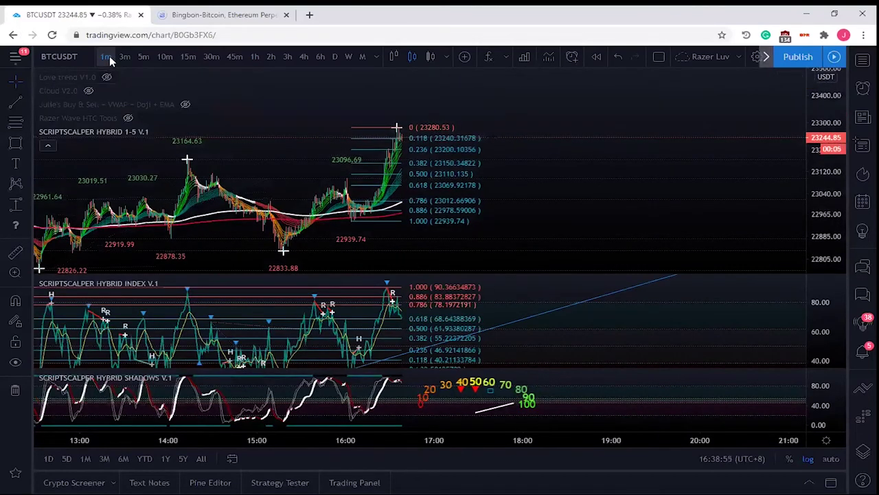
mouse_move(178, 122)
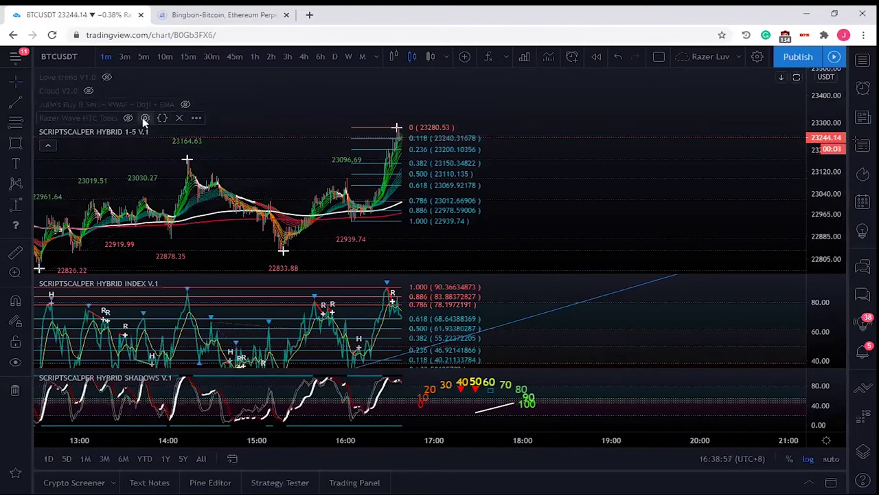
left_click(176, 132)
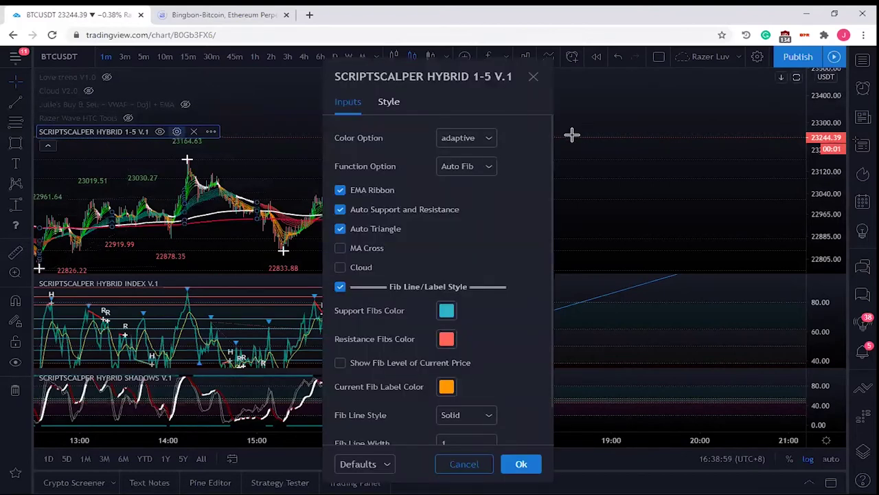
left_click(490, 164)
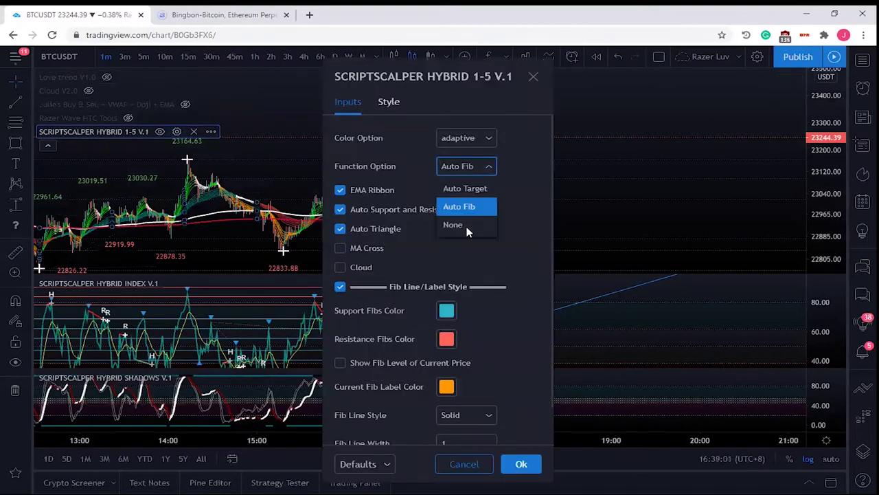
left_click(460, 189)
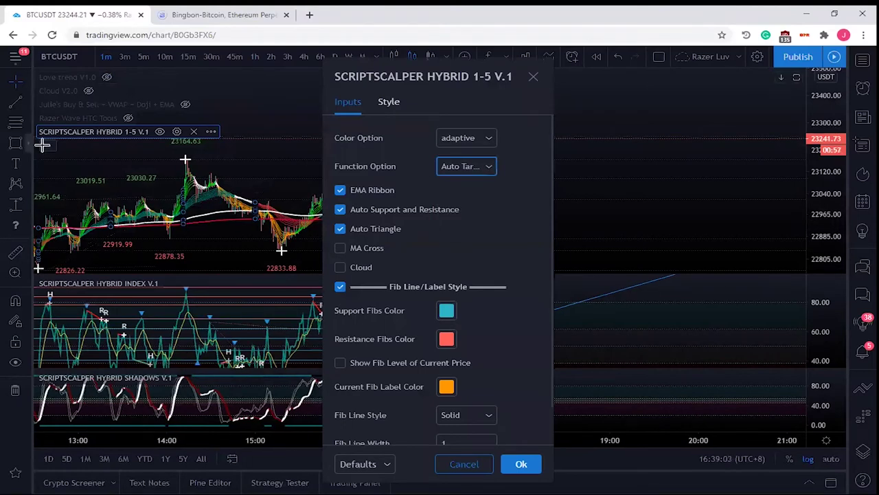
left_click(563, 144)
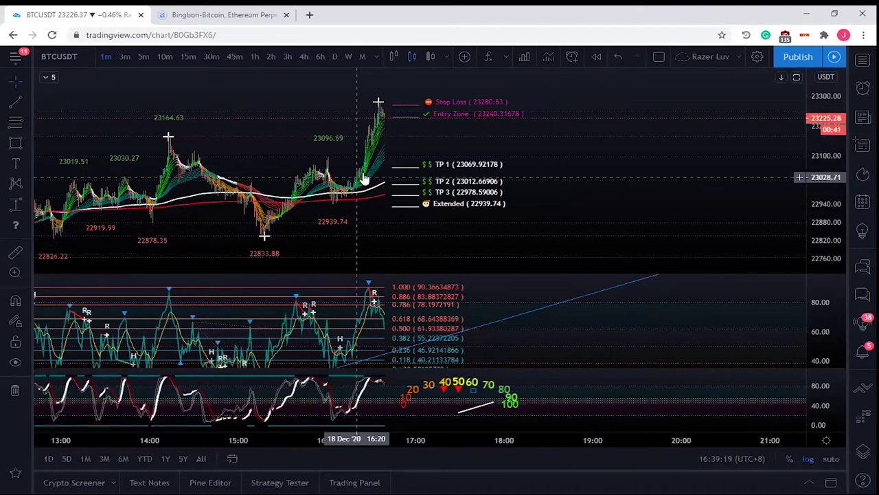
left_click(21, 100)
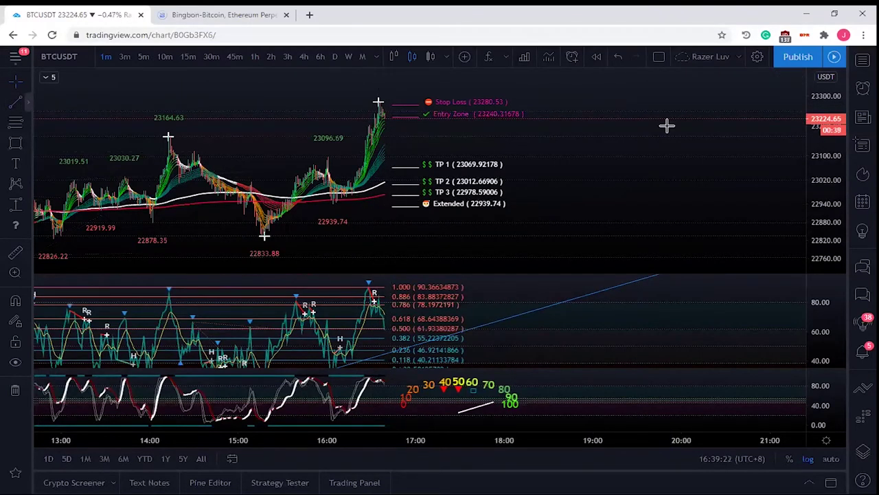
left_click(730, 127)
left_click(606, 116)
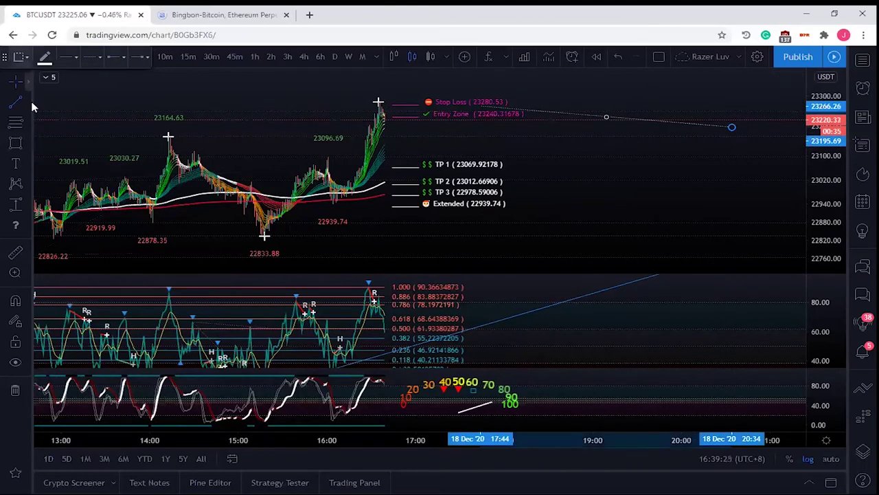
key("Delete")
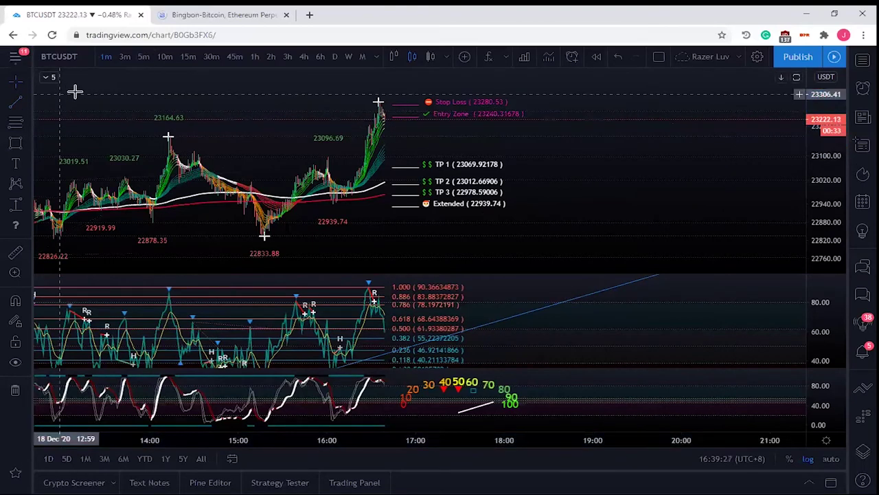
Draw a yellow horizontal line across the 1-minute chart at about 23193.78, just below the Entry Zone
left_click(22, 102)
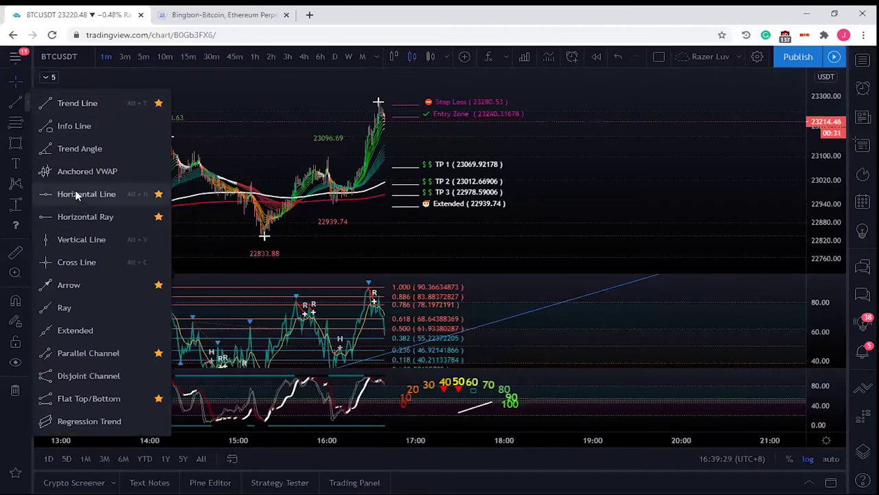
left_click(752, 127)
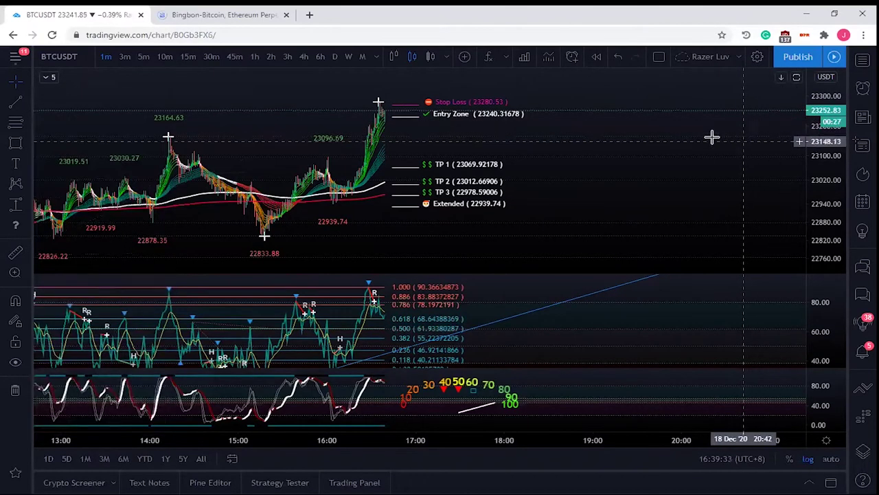
left_click(28, 101)
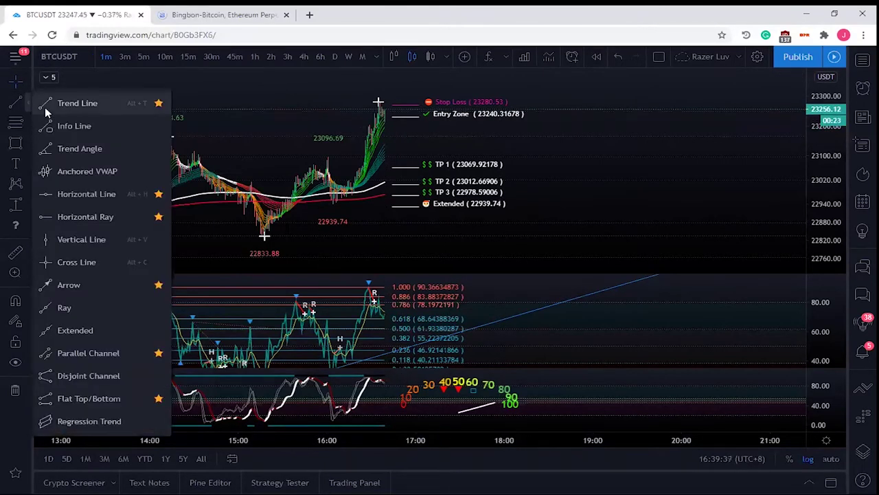
left_click(63, 194)
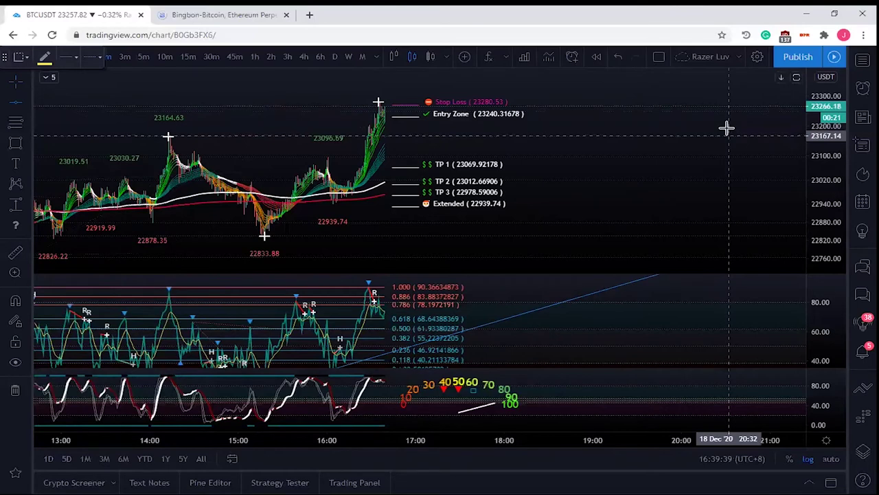
left_click(727, 127)
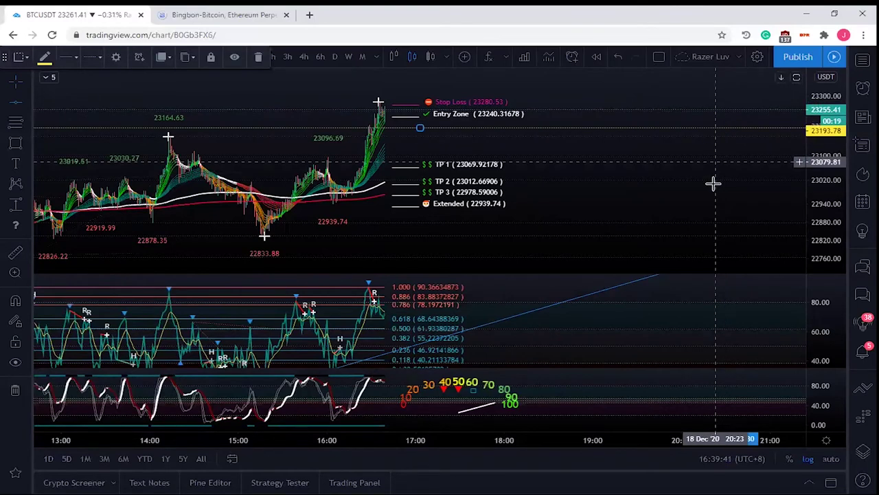
left_click(450, 150)
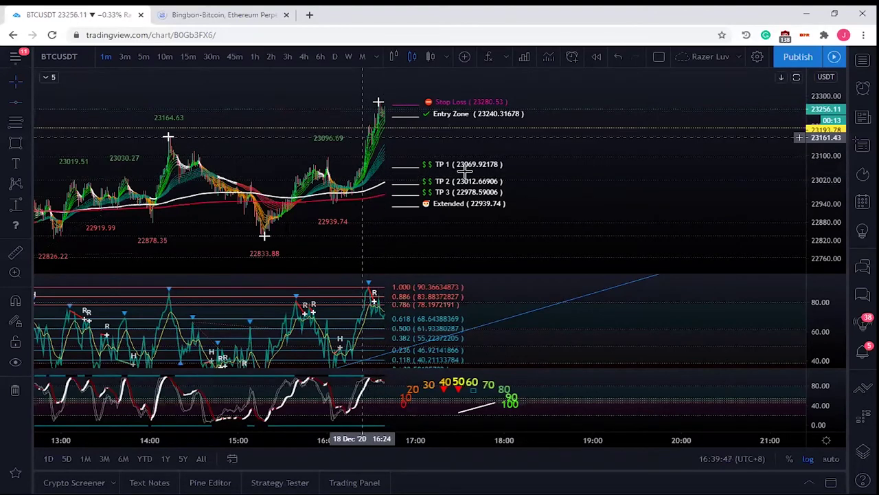
left_click_drag(817, 316, 817, 341)
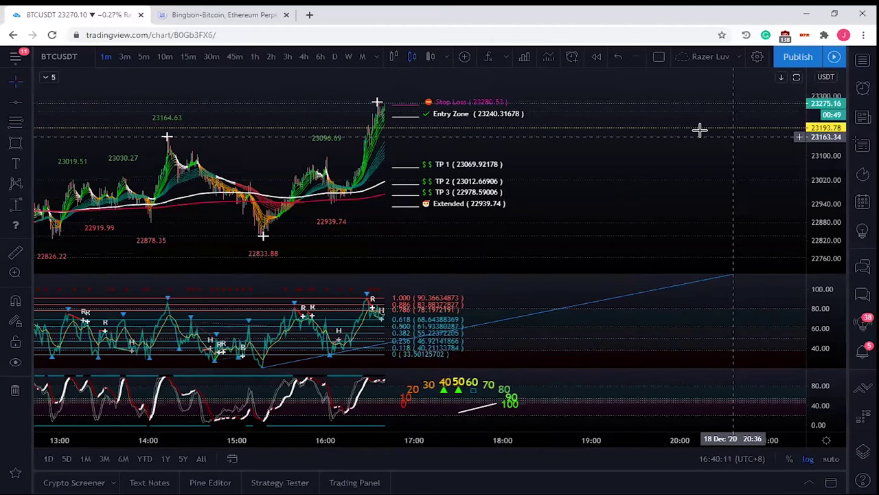
left_click_drag(819, 240, 819, 230)
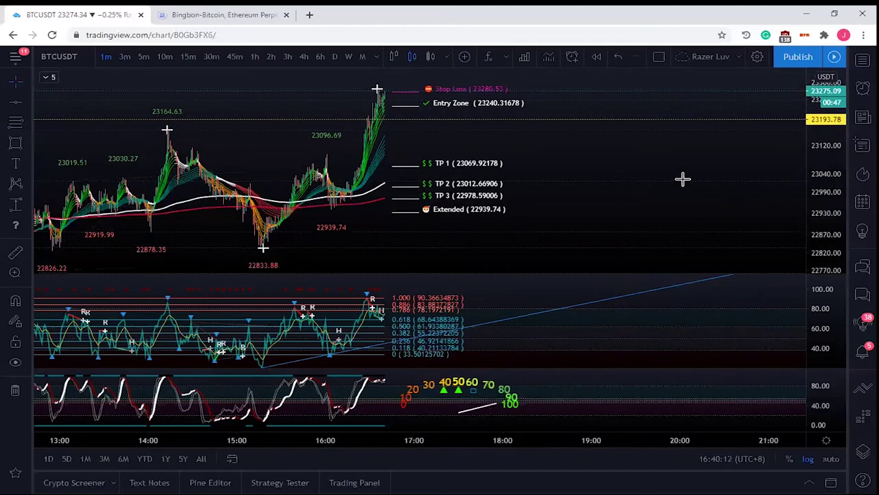
left_click_drag(647, 187, 581, 187)
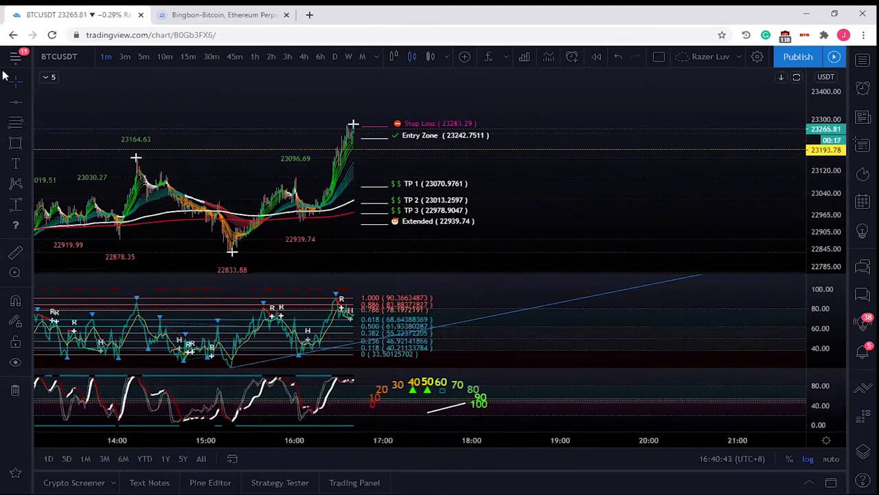
mouse_move(43, 78)
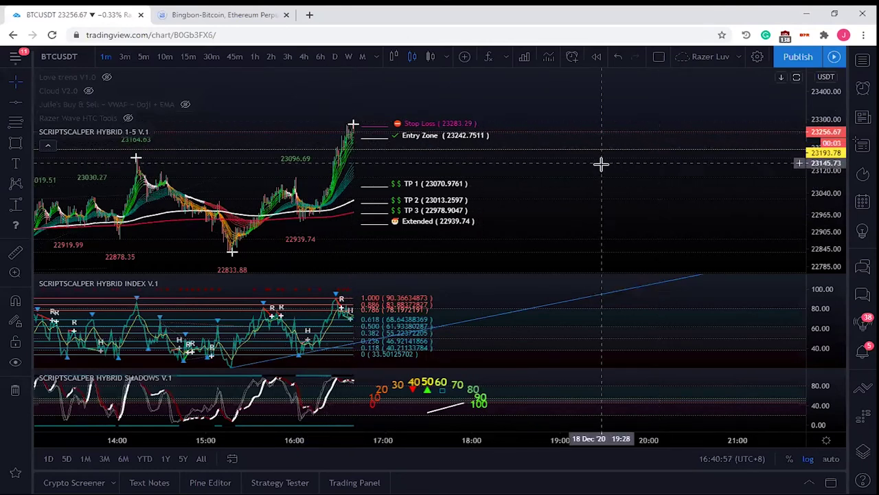
left_click(49, 145)
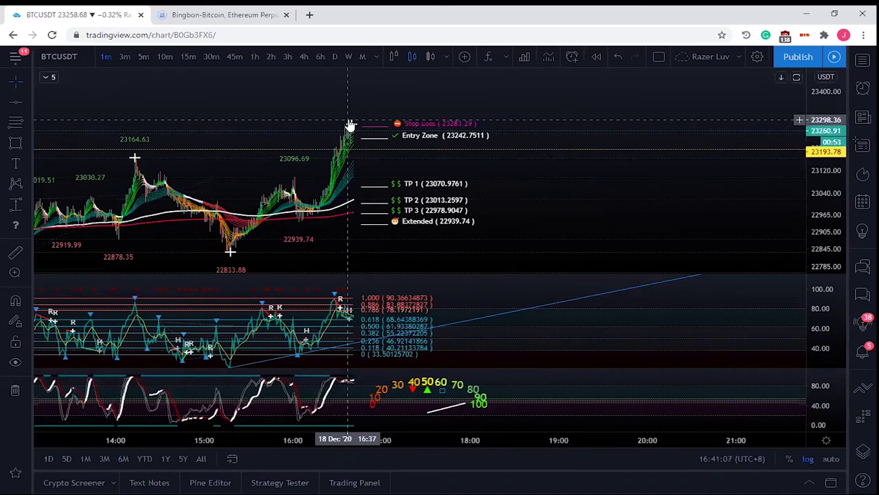
Draw a yellow rectangle around the 23096.69 swing-high price label, from about 23206 to 23123
left_click(15, 142)
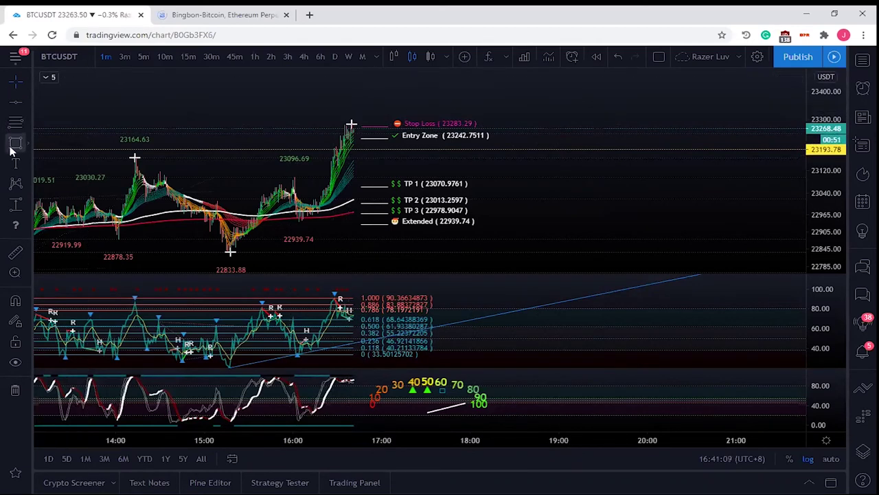
left_click(264, 146)
left_click(308, 150)
left_click_drag(311, 158, 314, 169)
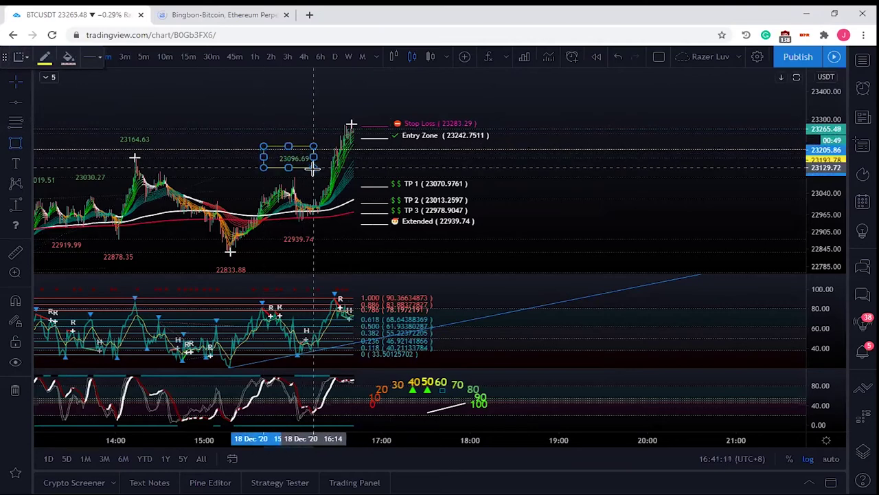
left_click(595, 179)
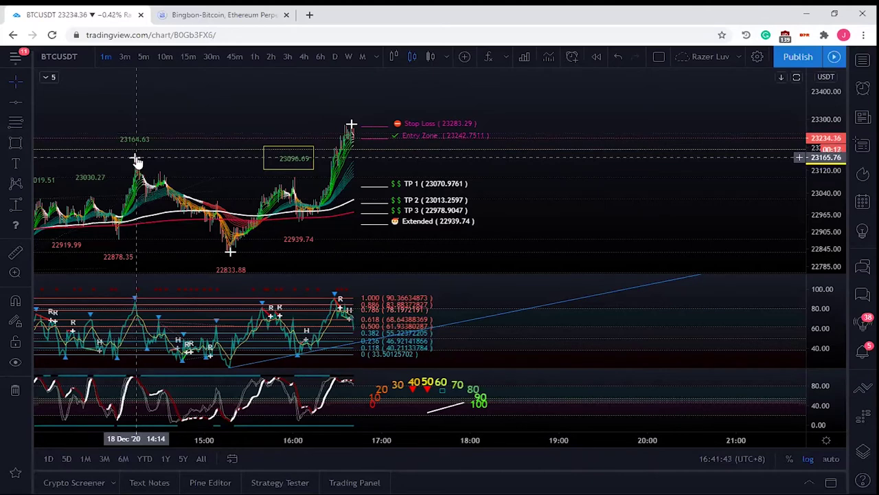
Draw a second yellow horizontal line at about 23161.75, near the swing high around 14:14
left_click(266, 149)
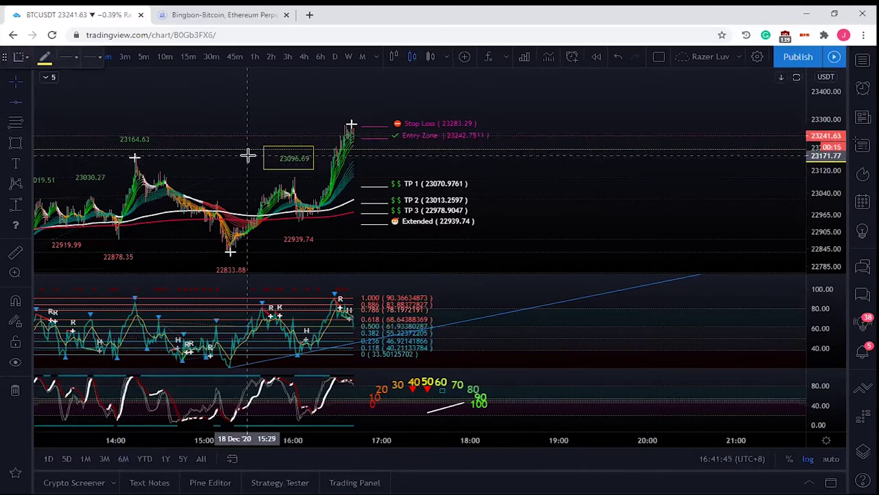
left_click(564, 189)
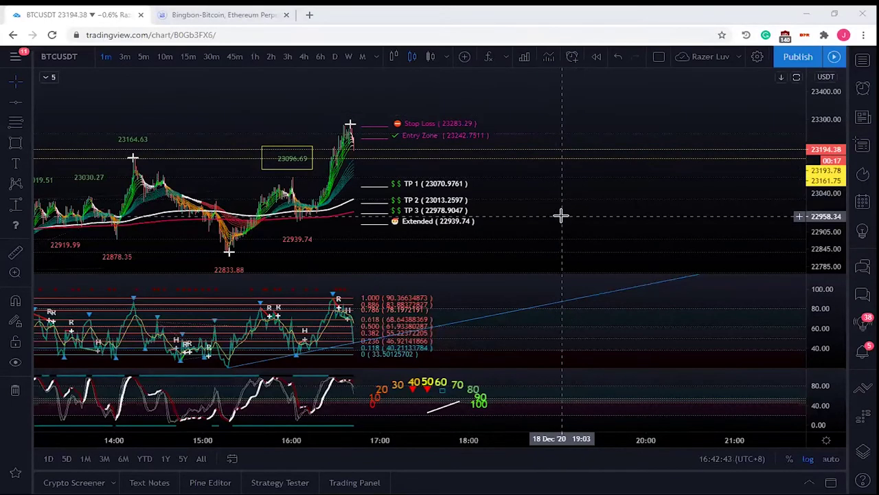
Examine the 1-minute price action against the yellow lines, the Auto Target levels and the two indicator panes
left_click_drag(562, 206, 557, 199)
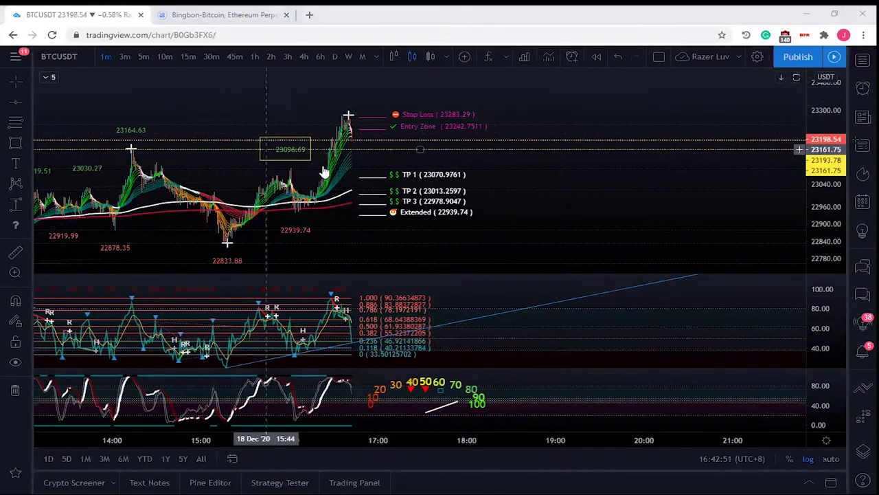
left_click(294, 159)
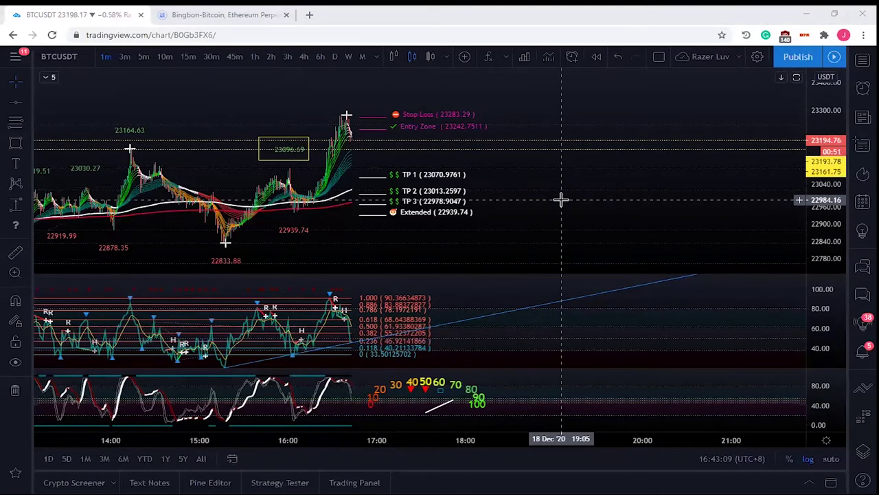
left_click_drag(561, 199, 590, 188)
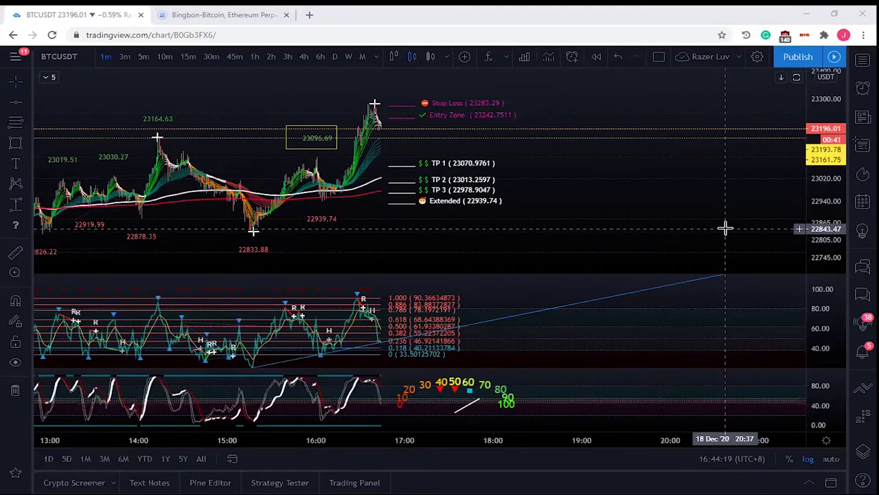
key("Escape")
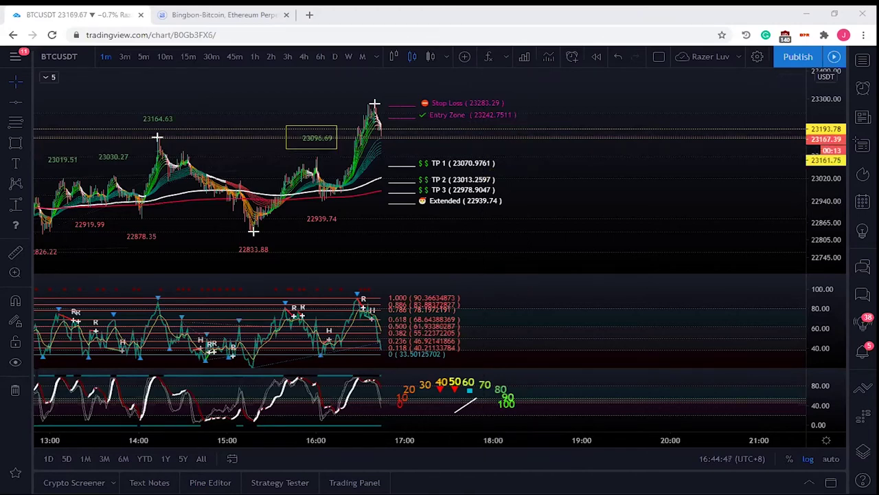
left_click_drag(838, 250, 624, 257)
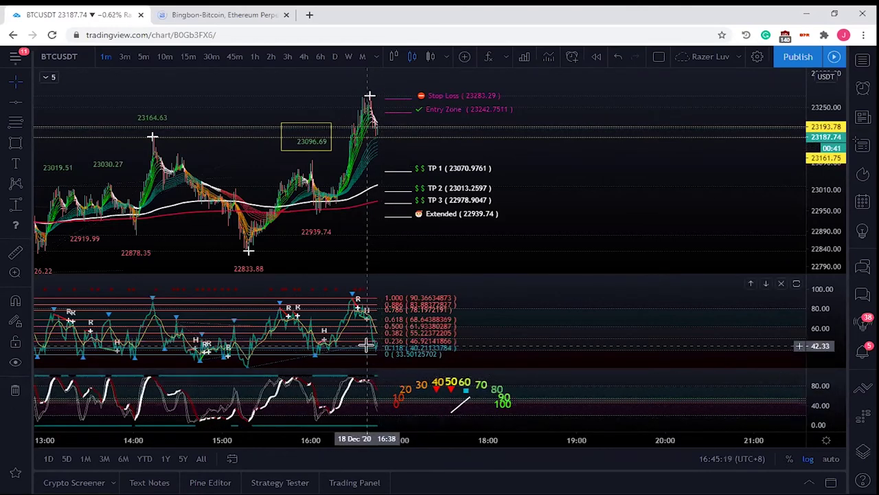
scroll(368, 344, "up", 1)
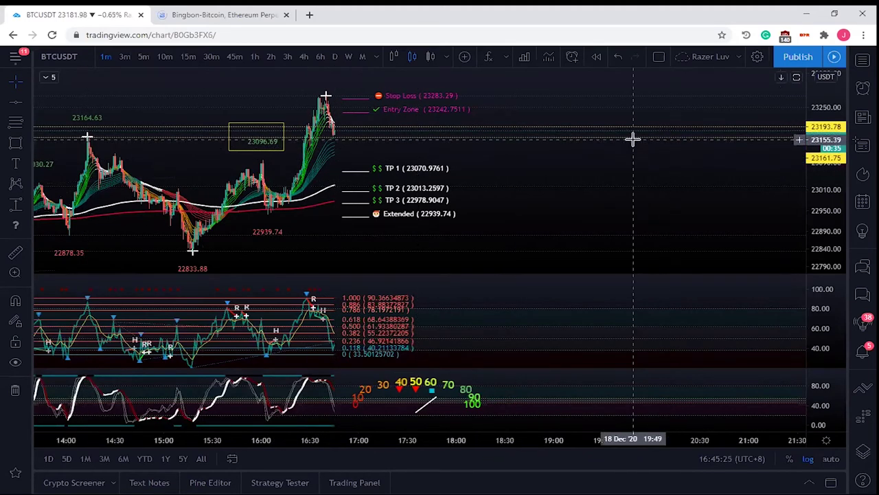
left_click_drag(635, 143, 691, 186)
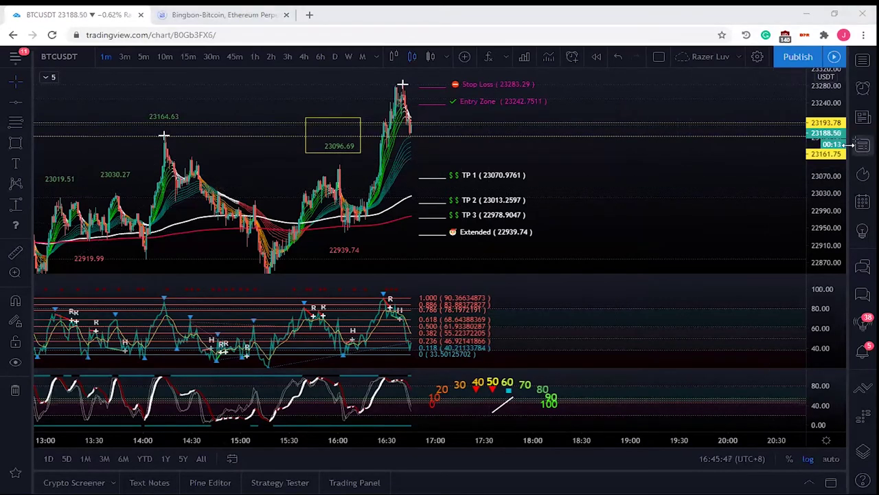
left_click_drag(833, 103, 835, 142)
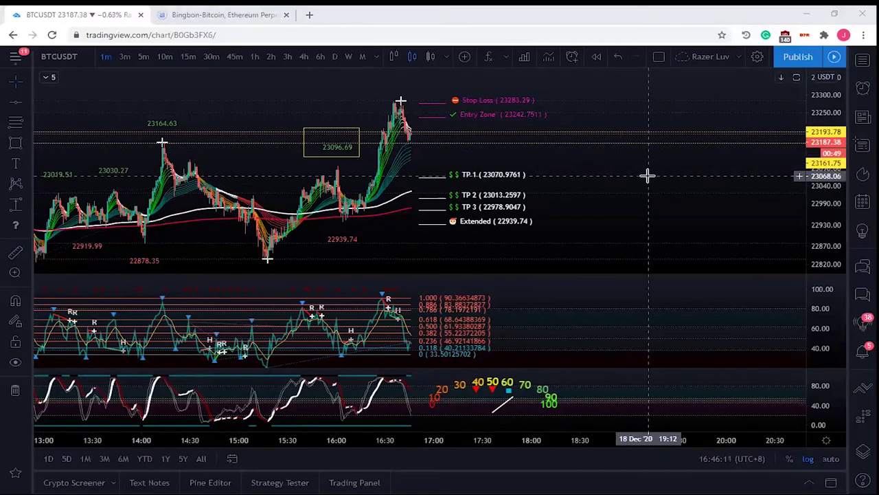
Maximize the price pane and delete the yellow rectangle near the 23096.69 swing-high label
double_click(327, 79)
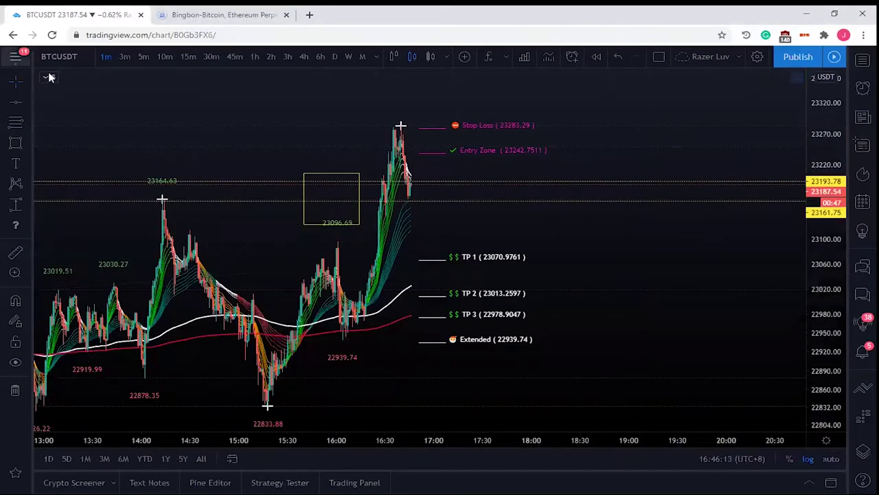
left_click(79, 58)
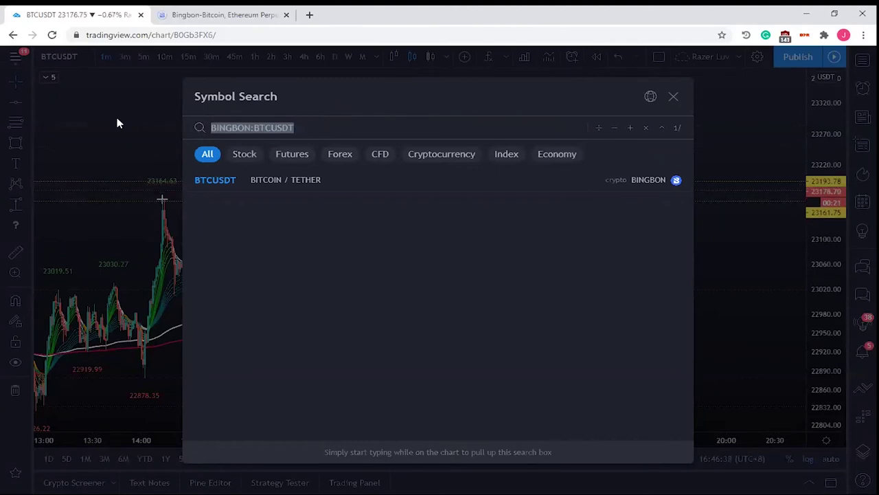
left_click(760, 145)
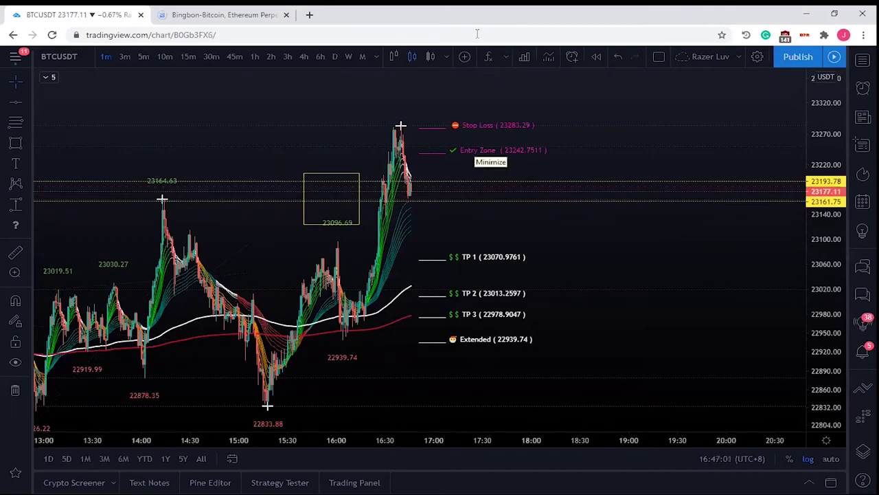
left_click(354, 224)
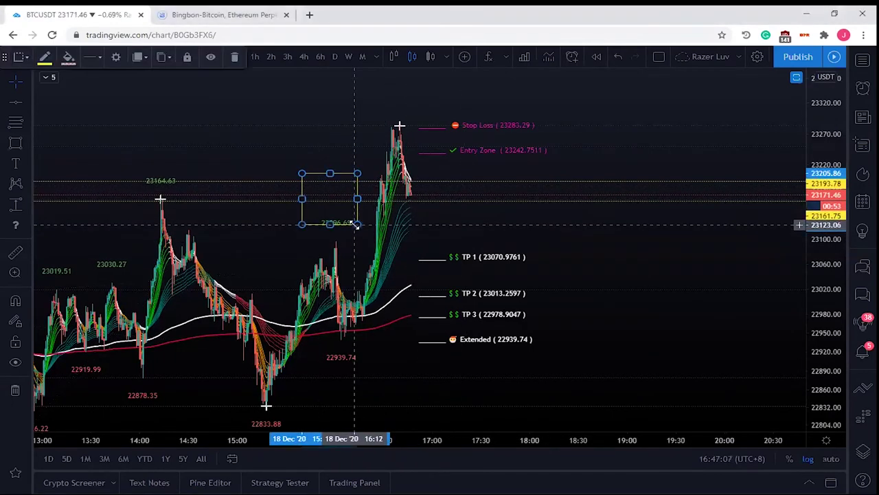
key("Delete")
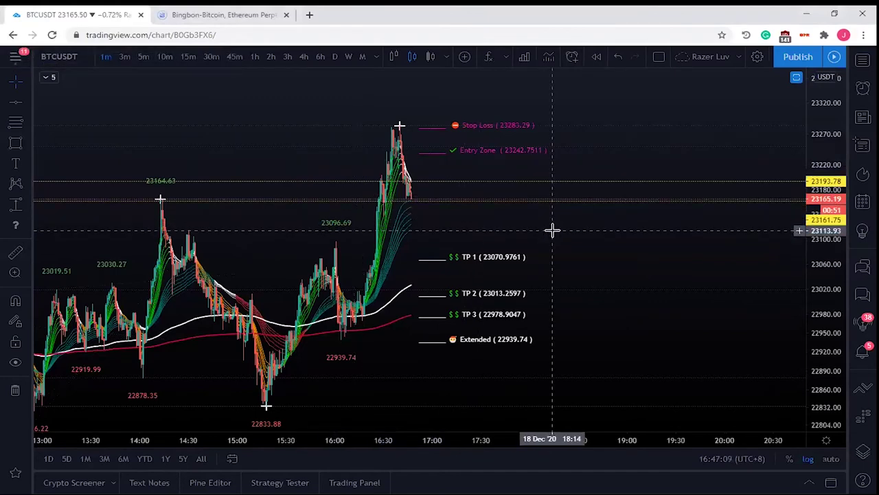
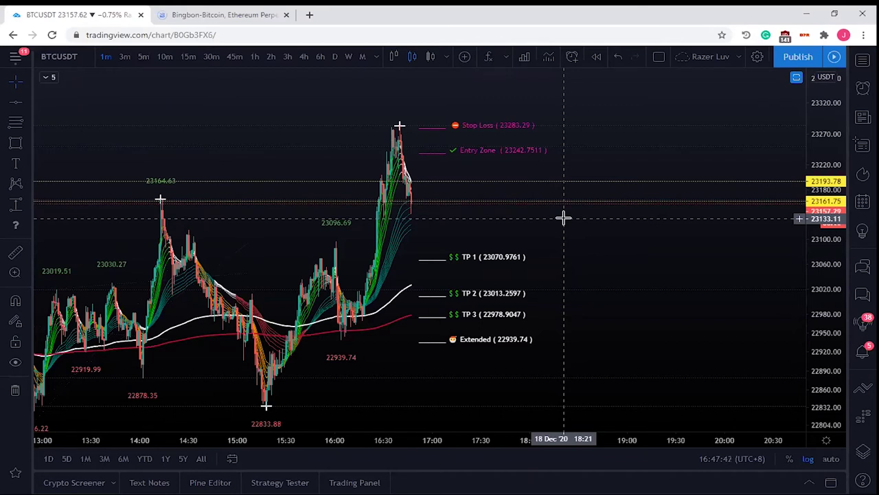
Restore the two indicator panes beneath the maximized price chart
scroll(563, 218, "up", 1)
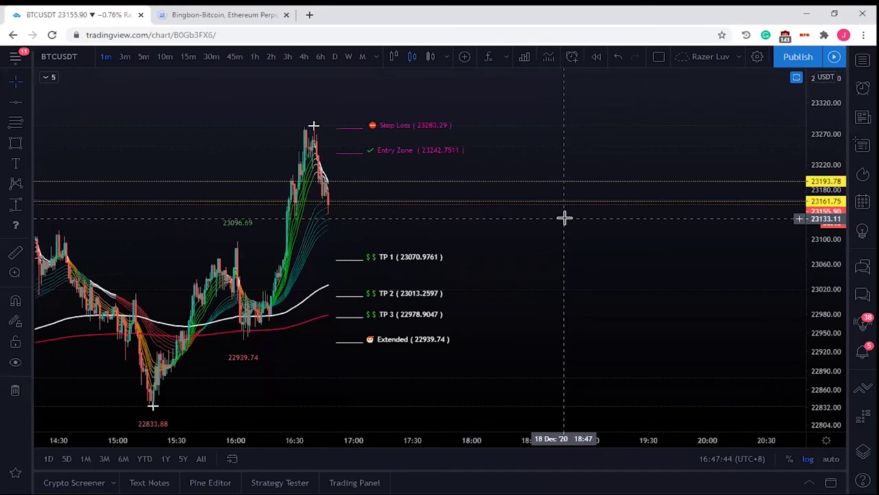
scroll(563, 218, "down", 2)
left_click_drag(674, 277, 605, 269)
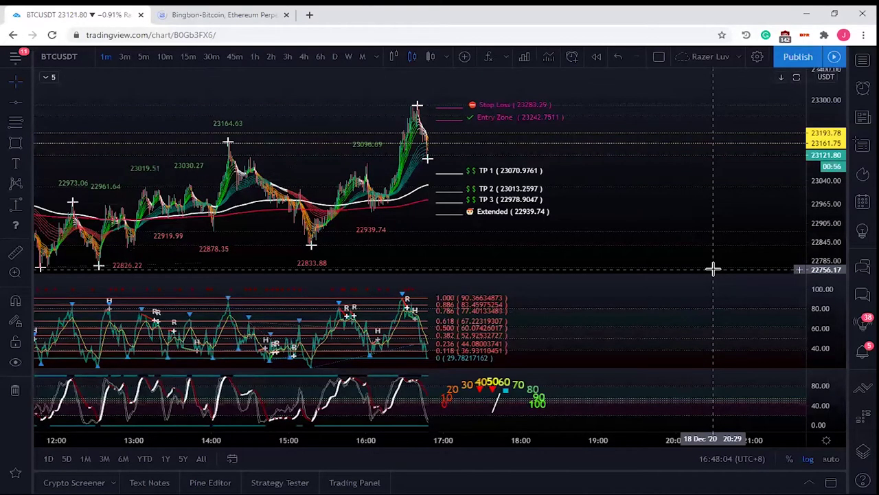
Examine the 1-minute decline from the 23283.29 swing high against the TP 1 to Extended targets and both indicator panes
left_click_drag(835, 148, 830, 177)
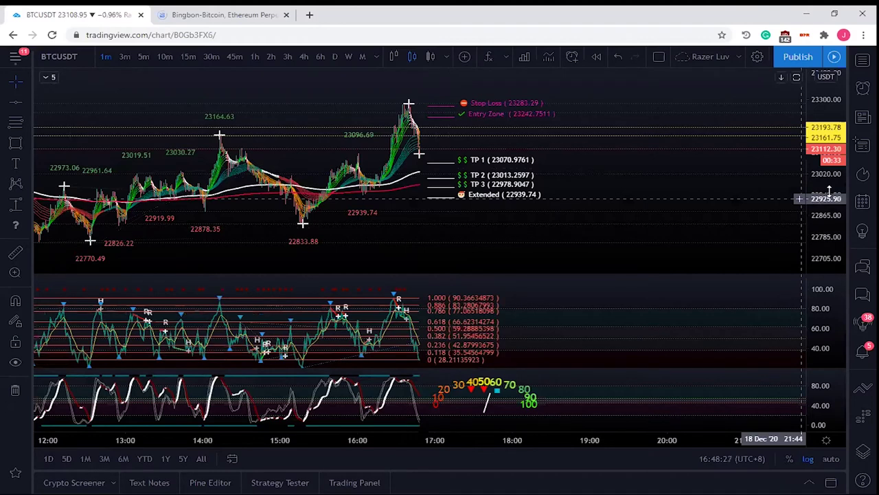
left_click_drag(831, 205, 831, 213)
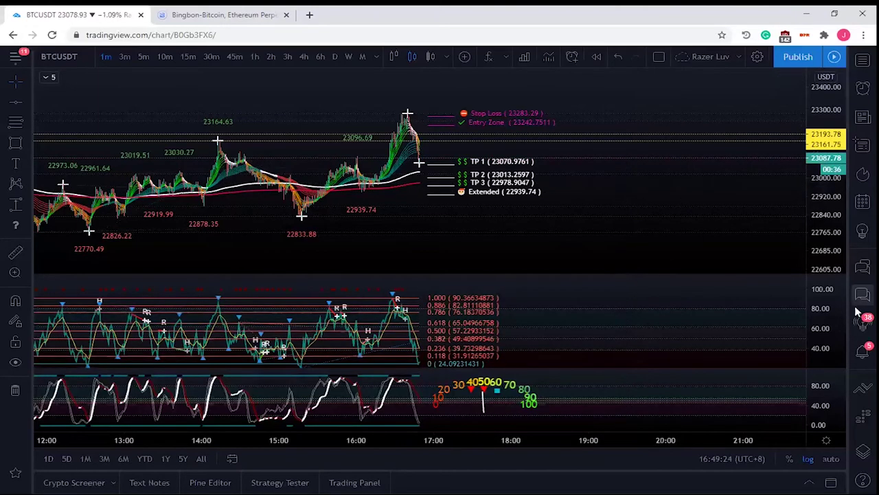
left_click_drag(824, 294, 825, 310)
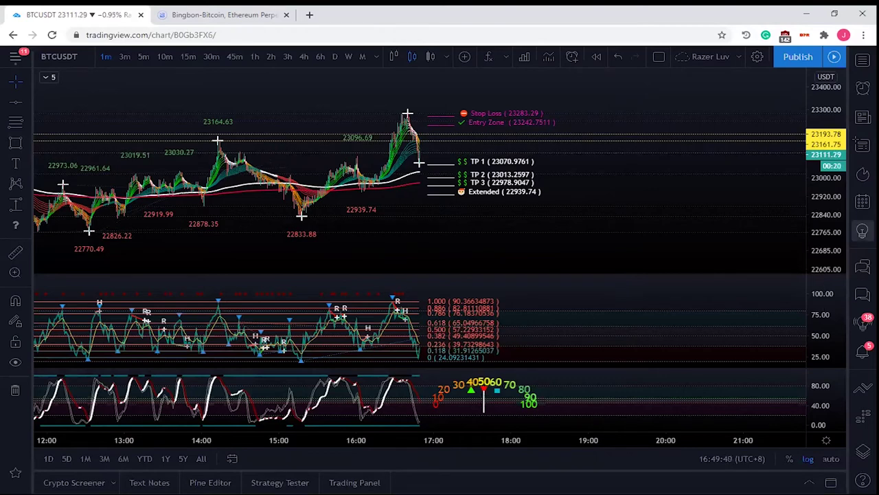
scroll(655, 192, "up", 1)
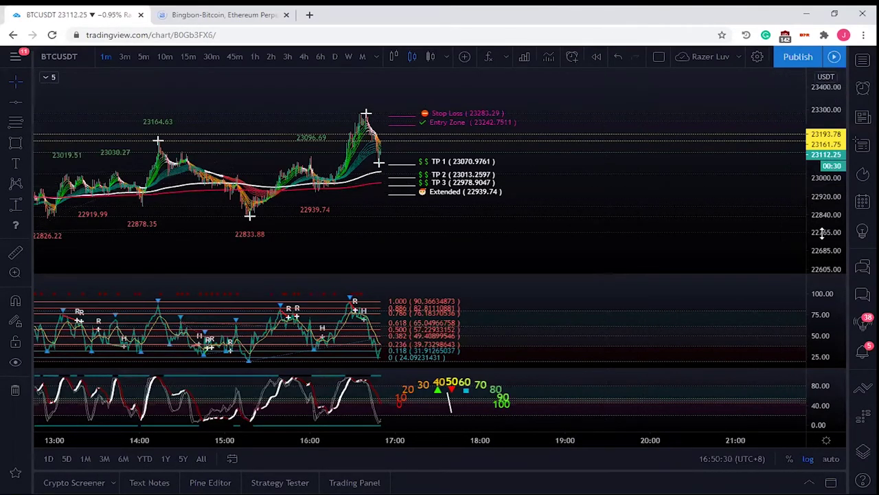
left_click_drag(821, 232, 808, 183)
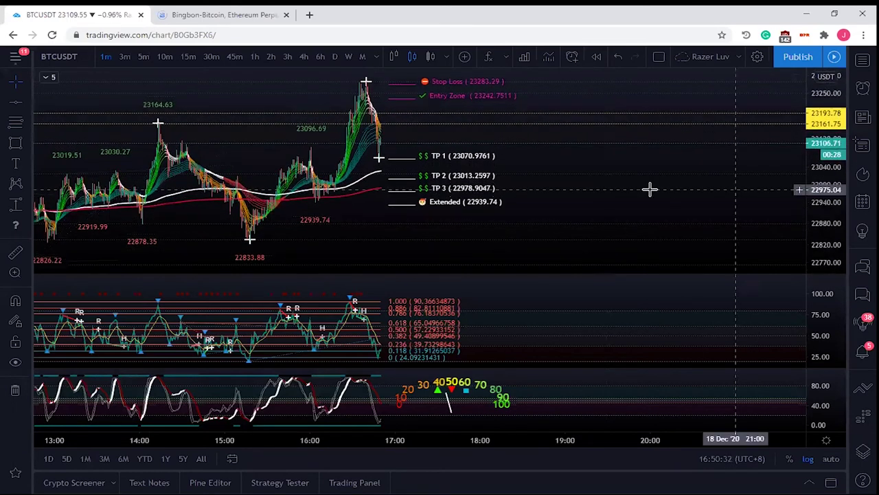
scroll(687, 192, "down", 3)
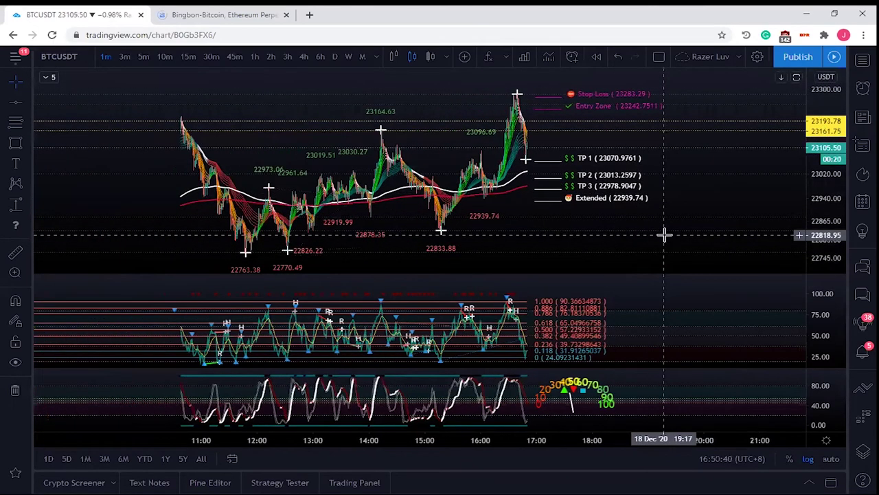
left_click_drag(604, 219, 598, 214)
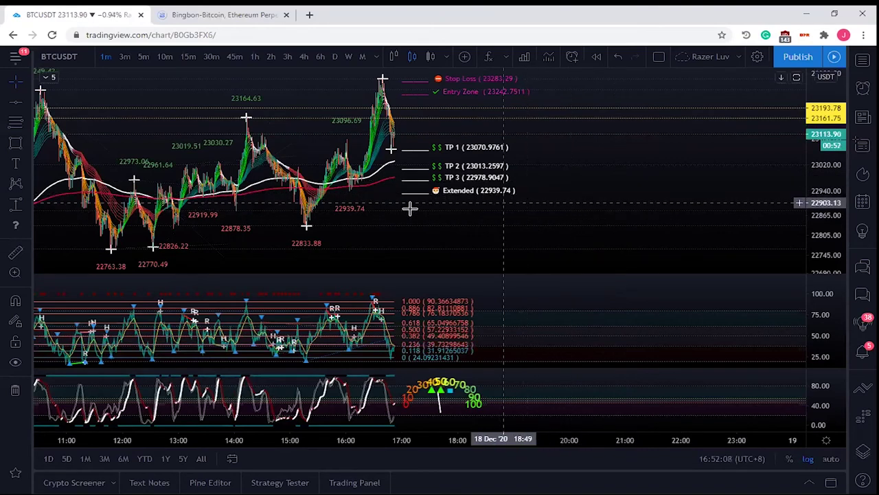
Draw a yellow rectangle around the 22939.74 swing-low label and rescale the oscillator pane to fit its Fibonacci levels
left_click(15, 143)
left_click_drag(328, 199, 372, 218)
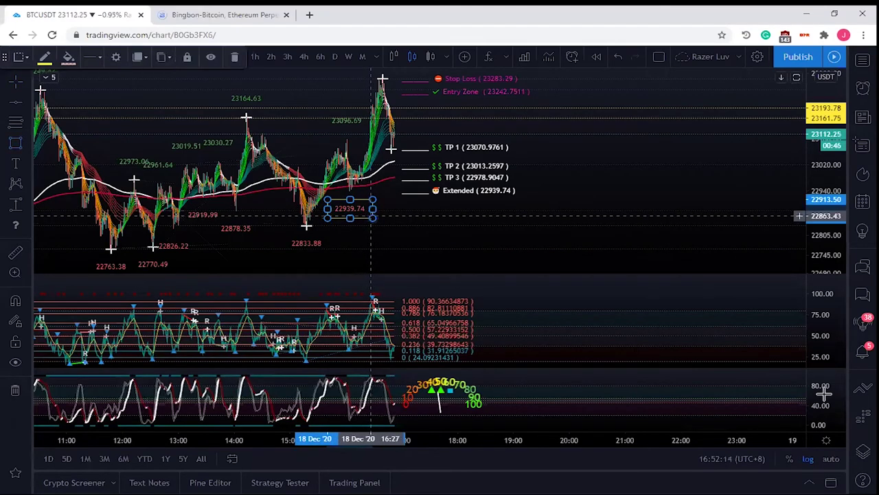
left_click_drag(824, 323, 824, 310)
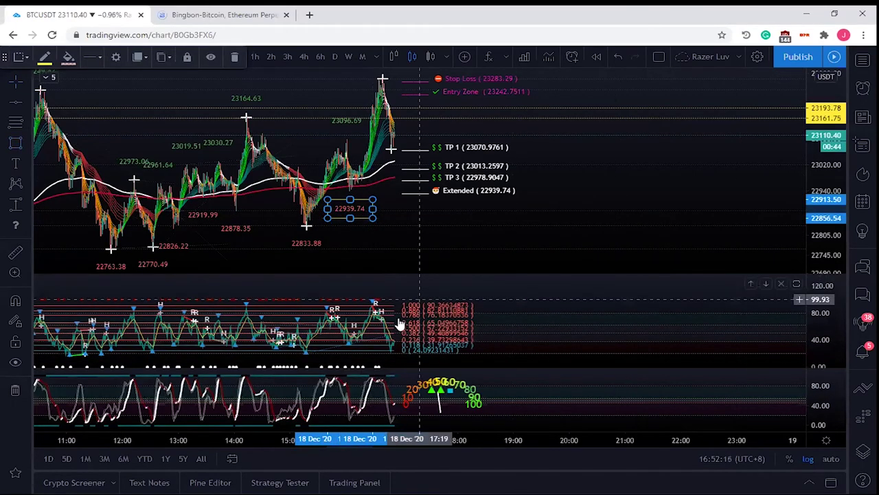
left_click_drag(834, 363, 834, 381)
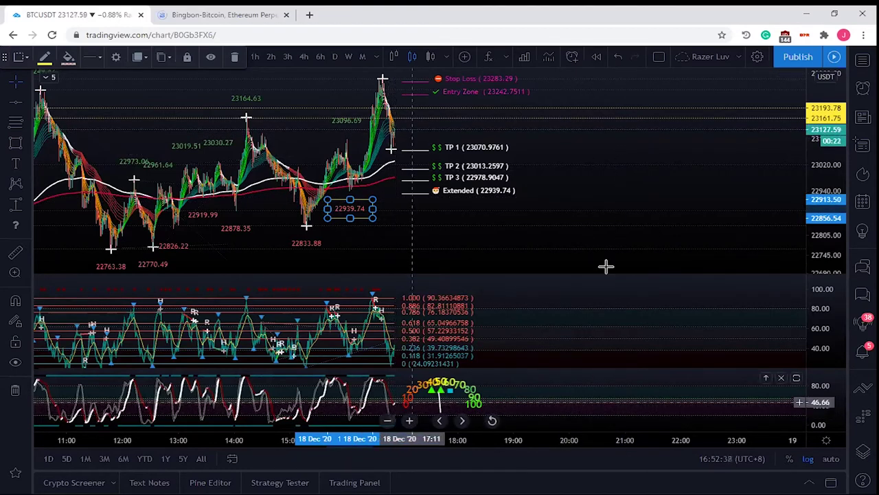
left_click(313, 94)
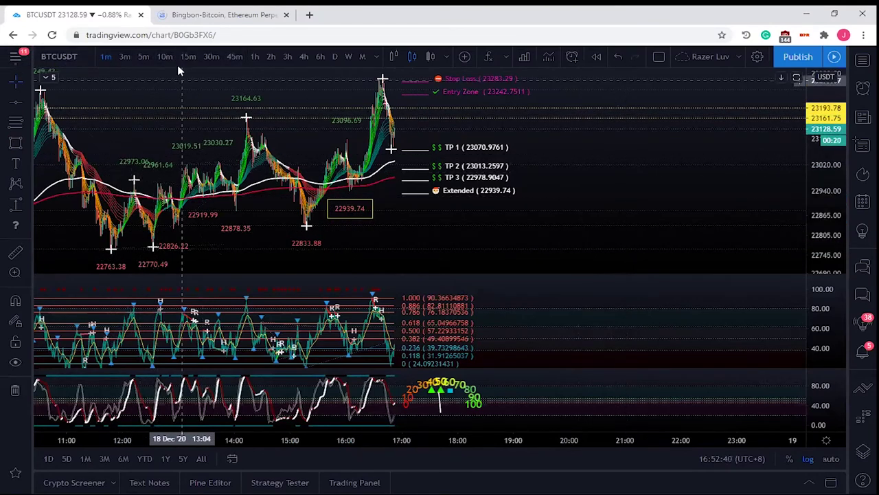
Check the 5-minute chart and return to 1 minute to compare the boxed 22939.74 low with the Extended target
left_click(142, 56)
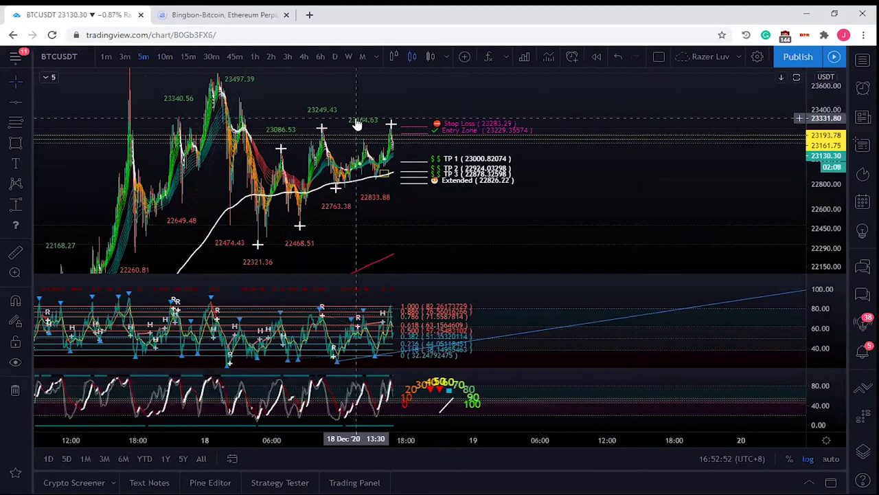
left_click(104, 57)
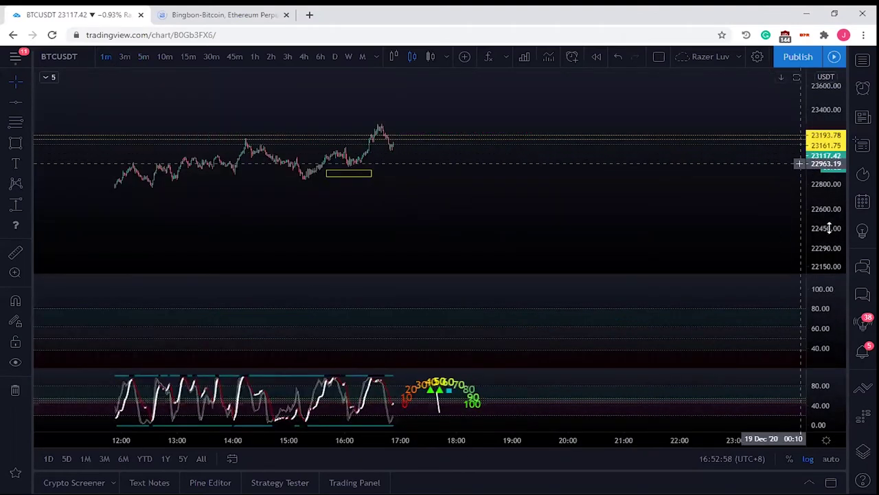
left_click_drag(828, 248, 825, 166)
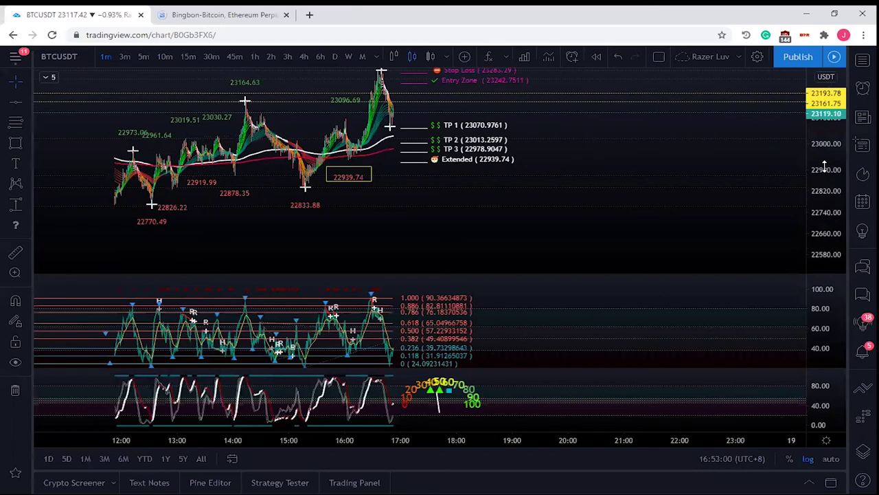
left_click_drag(386, 218, 374, 252)
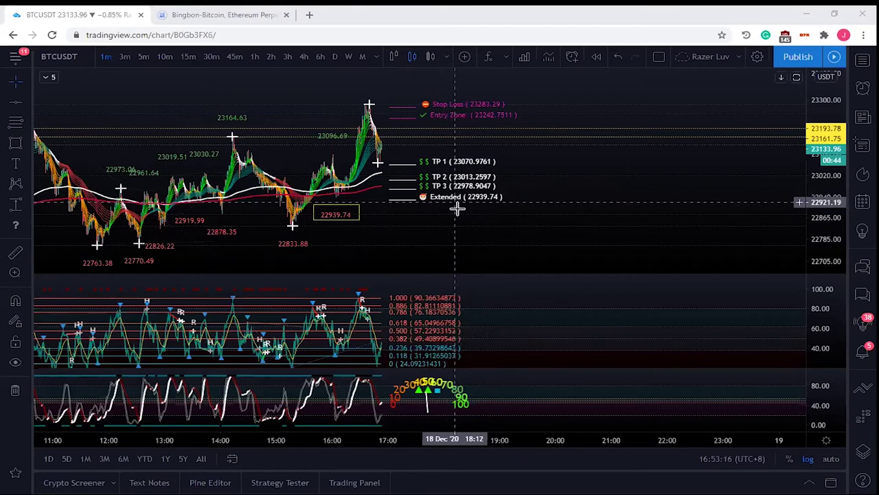
left_click_drag(450, 203, 437, 216)
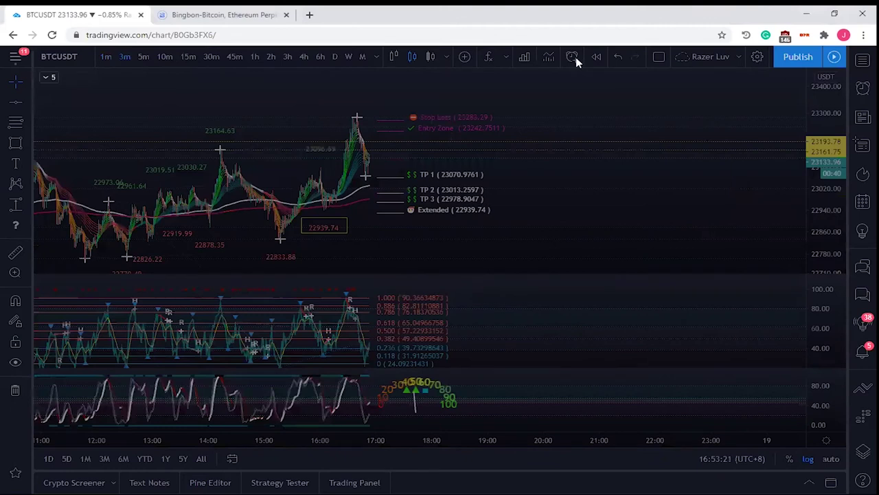
Switch BTCUSDT to the 5-minute interval and reload the chart page, discarding unsaved changes
left_click(145, 58)
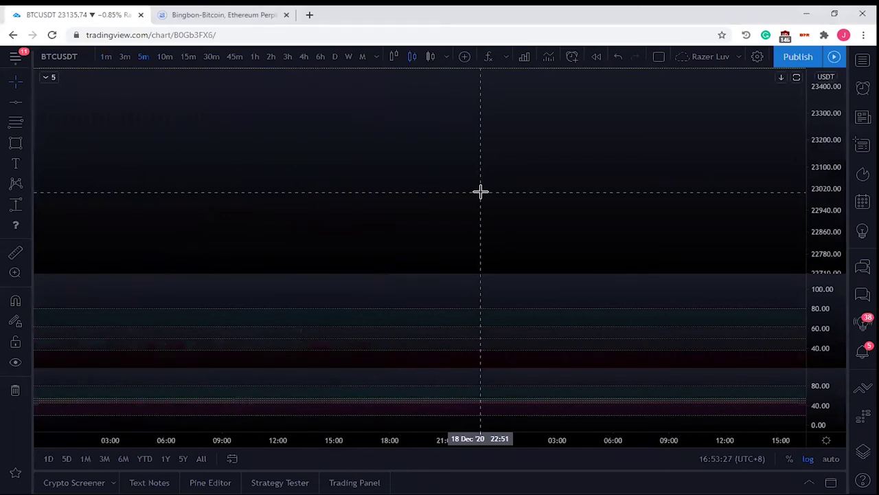
left_click_drag(592, 193, 465, 214)
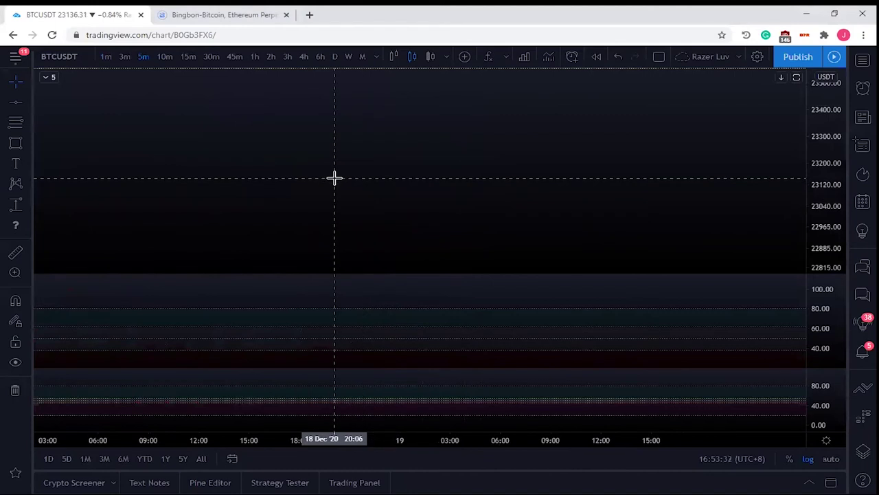
left_click(236, 31)
key("Return")
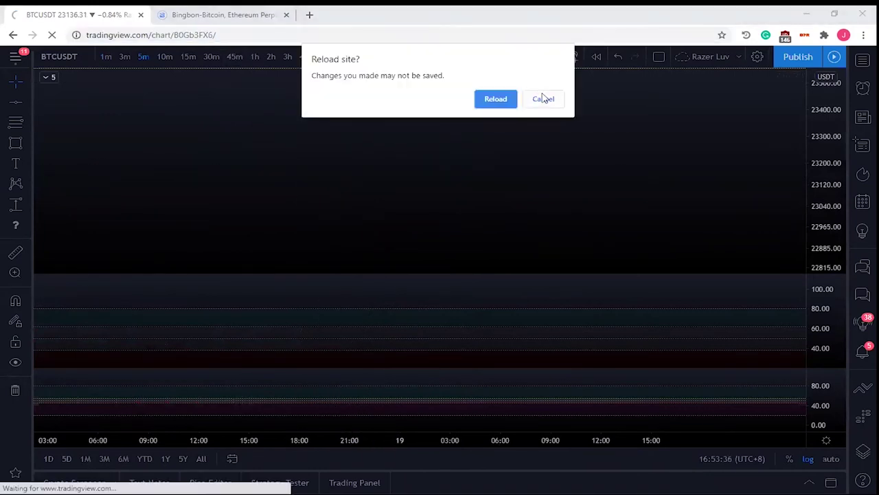
left_click(496, 100)
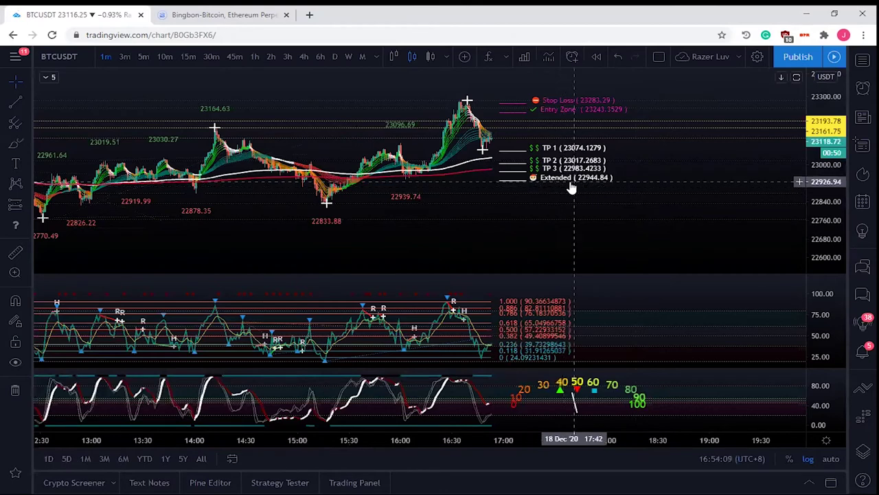
Show the 5-minute chart and rescale the price axis to examine the swing labels, Stop Loss, Entry Zone and TP levels
left_click(143, 57)
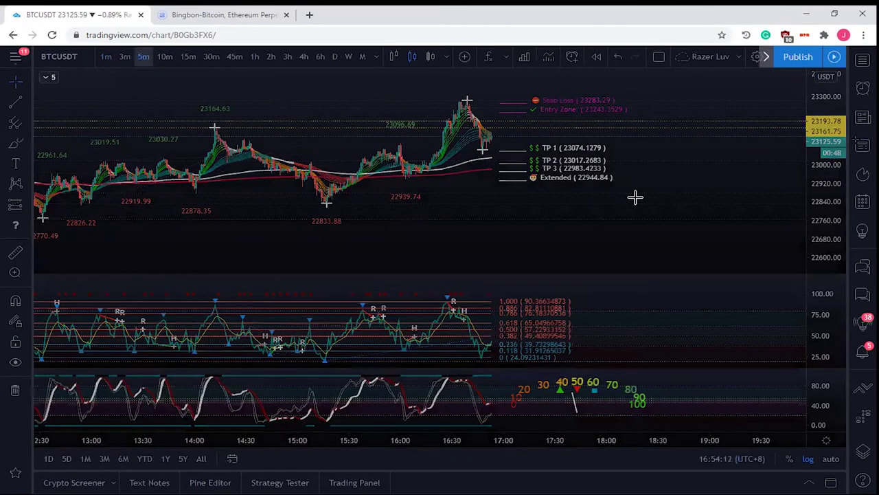
scroll(833, 100, "down", 5)
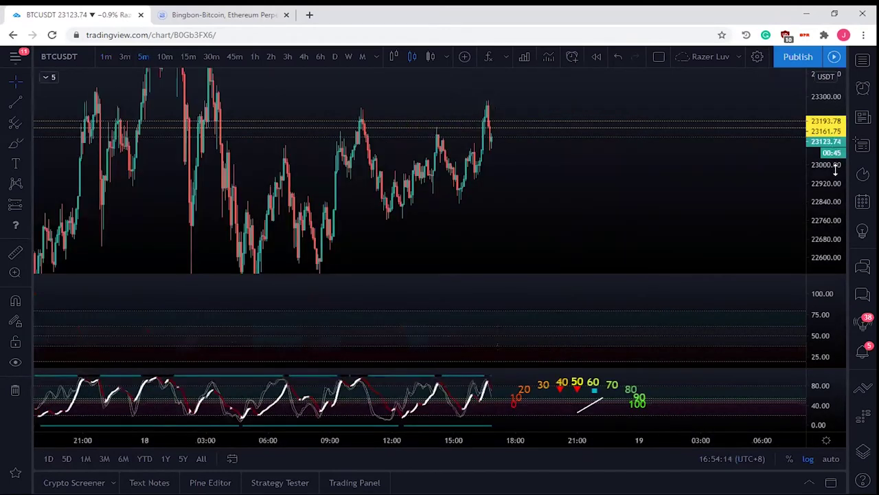
left_click_drag(836, 170, 836, 190)
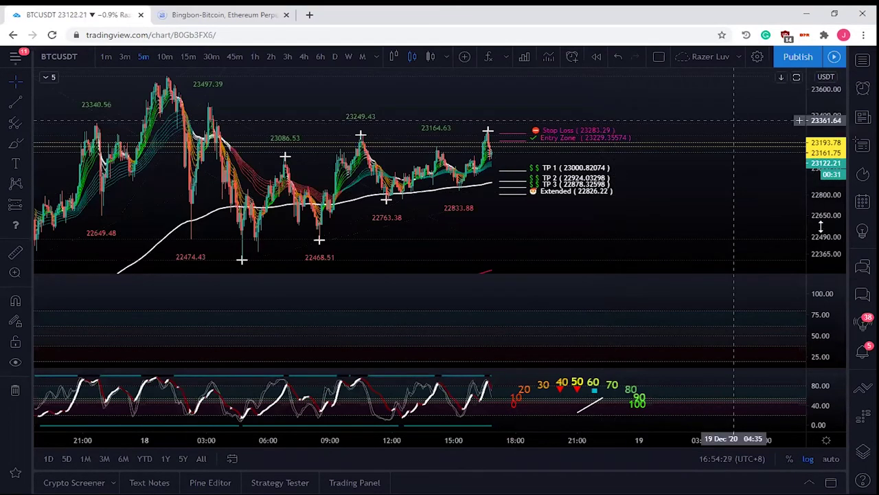
left_click_drag(820, 227, 822, 202)
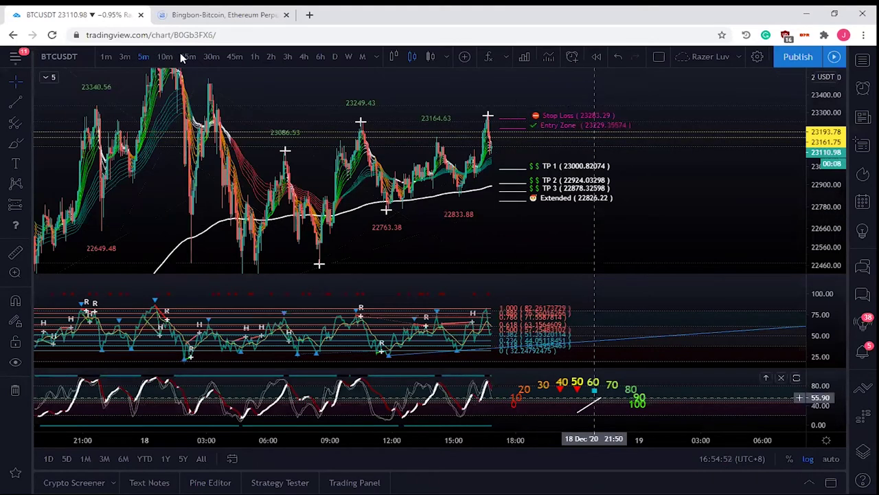
Switch the chart to the 15-minute interval and stretch the oscillator pane's scale around its Fibonacci levels
type("15")
key("Return")
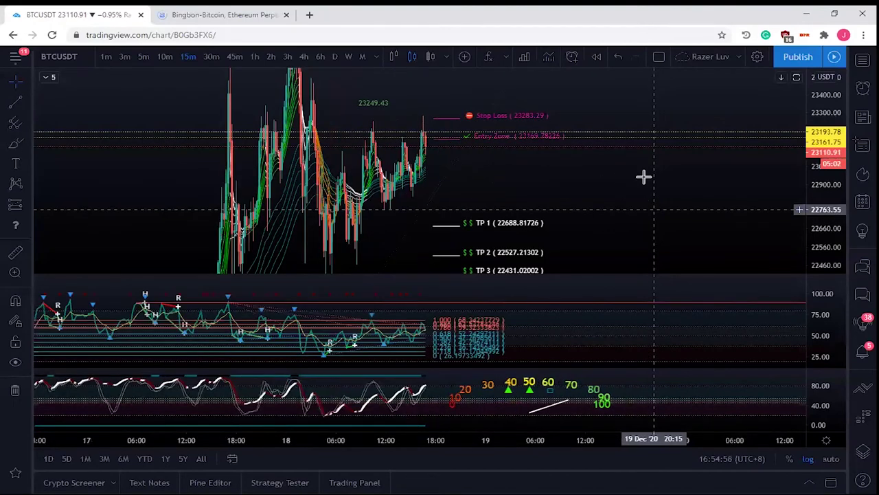
scroll(363, 352, "up", 2)
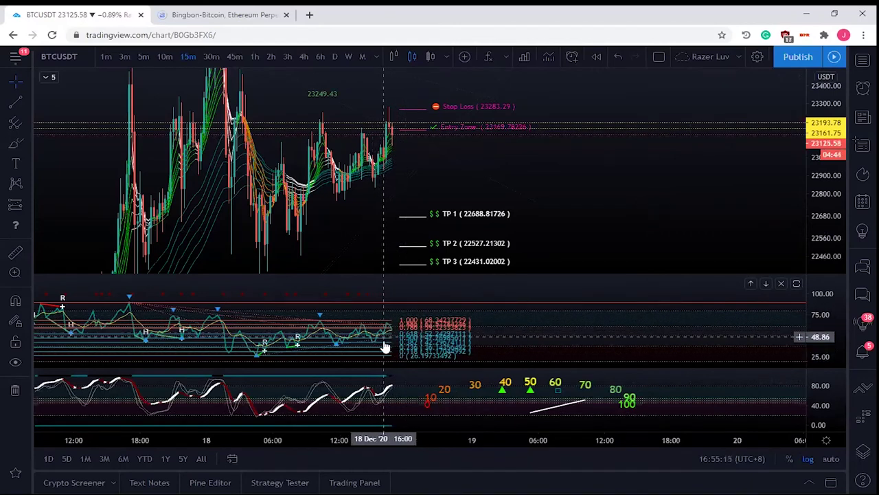
left_click_drag(820, 334, 826, 328)
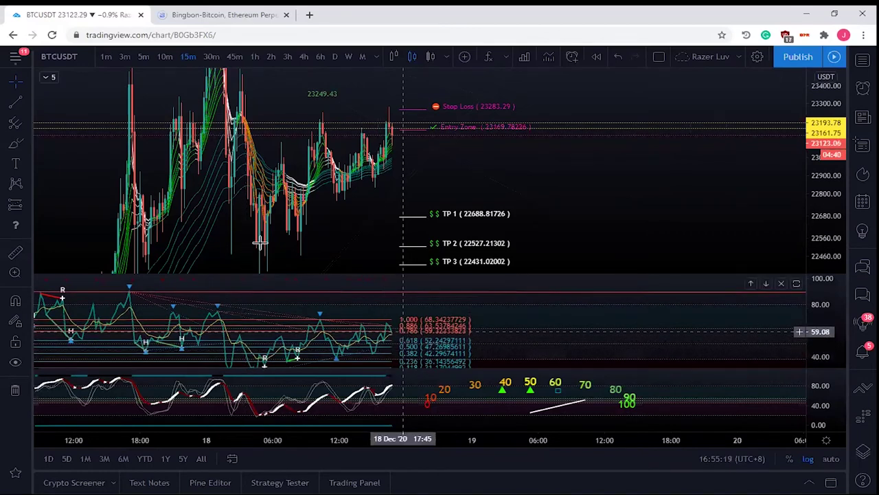
Circle the most recent oscillator swings beside the Fibonacci levels with a freehand white brush stroke
left_click(16, 142)
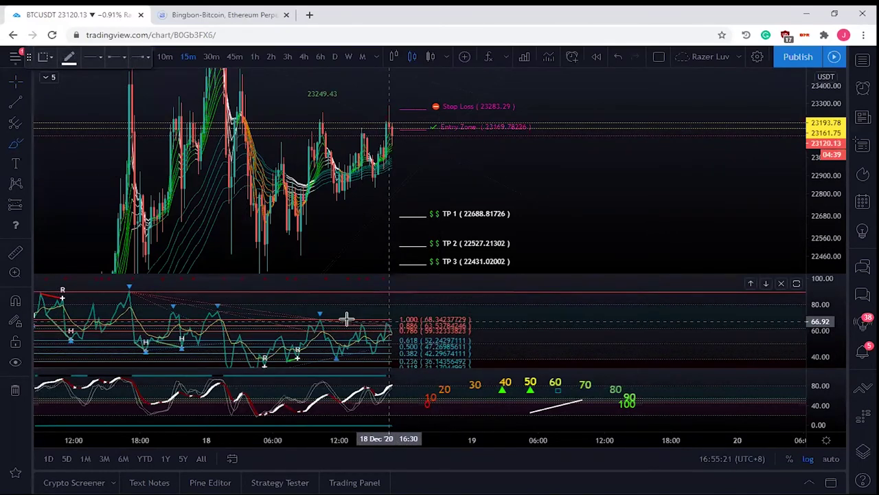
mouse_move(384, 313)
left_mouse_down()
mouse_move(344, 352)
mouse_move(393, 317)
left_mouse_up()
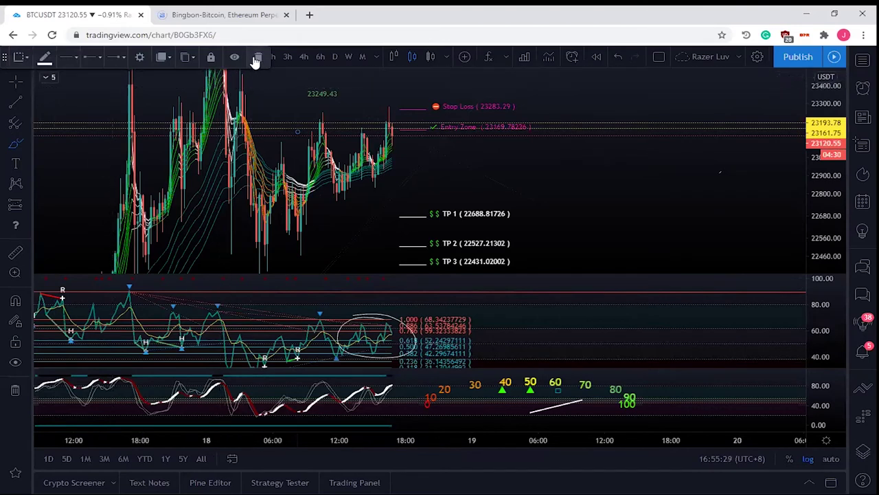
key("Escape")
Compare the circled oscillator area on the 5-minute and 1-minute charts, fitting the 1-minute price scale around the yellow lines and targets
left_click(144, 57)
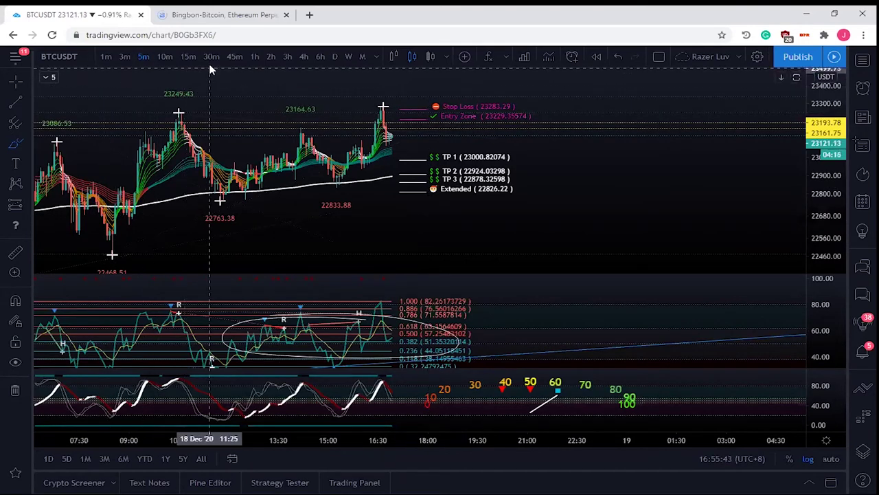
left_click(106, 56)
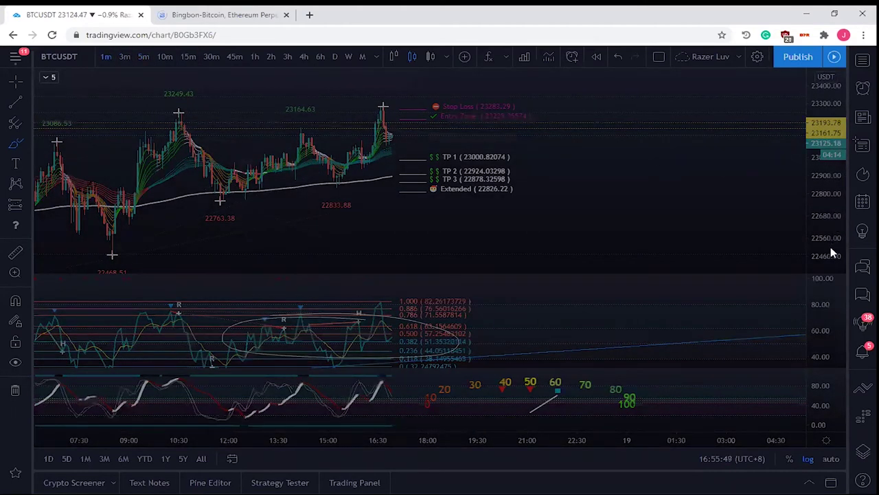
left_click_drag(811, 215, 810, 166)
left_click_drag(453, 121, 456, 208)
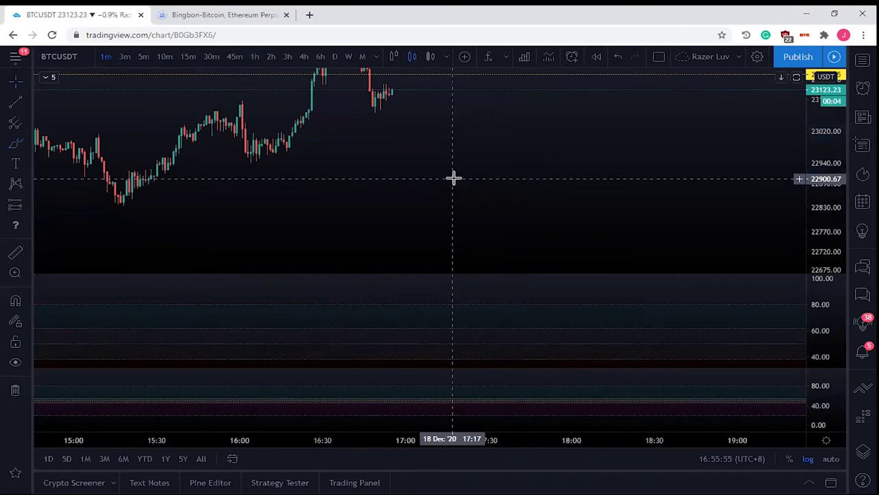
left_click_drag(558, 180, 571, 232)
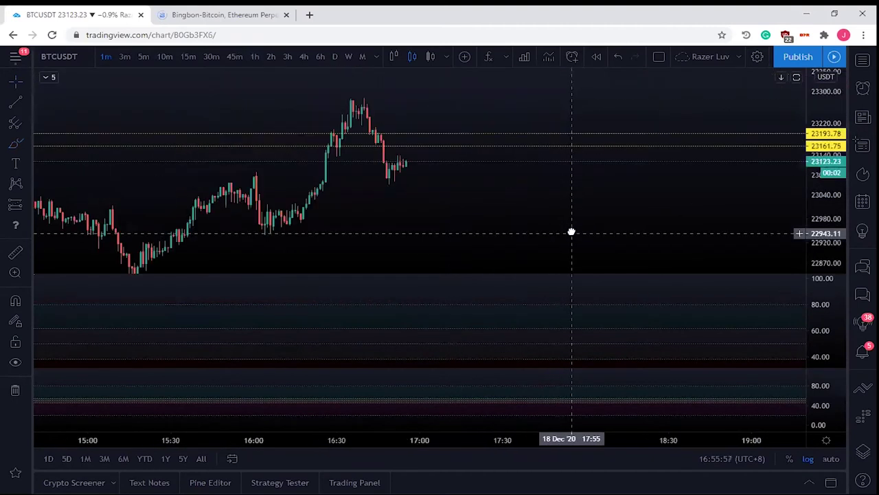
scroll(702, 139, "down", 2)
left_click_drag(702, 139, 725, 177)
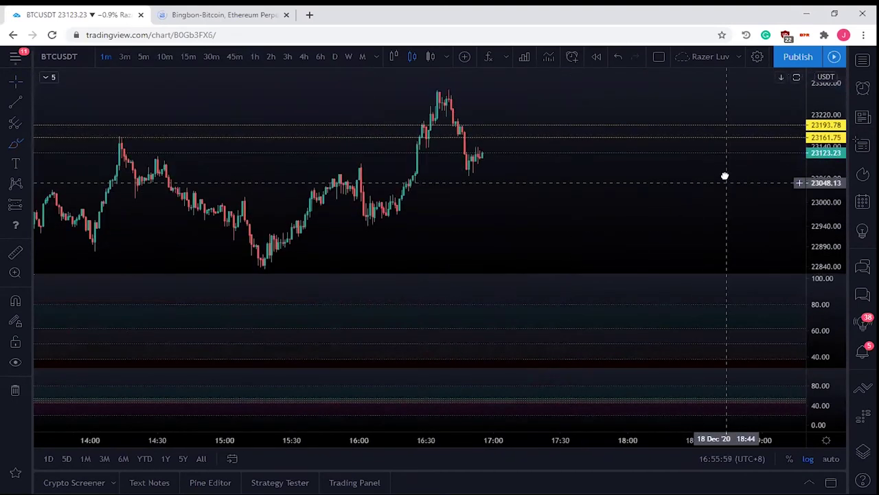
left_click_drag(824, 100, 822, 121)
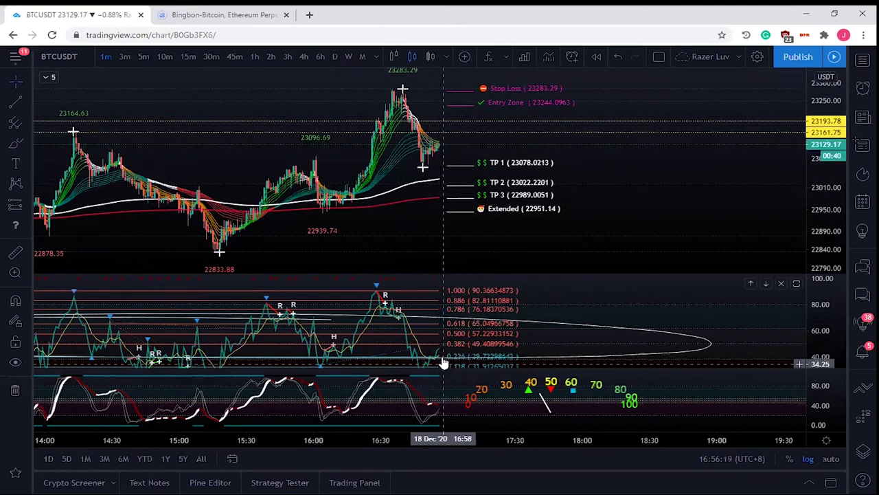
Set the Function Option of the Scriptscalper Hybrid 1-5 V.1 indicator to Auto Fib on the 1-minute chart
left_click_drag(454, 344, 462, 330)
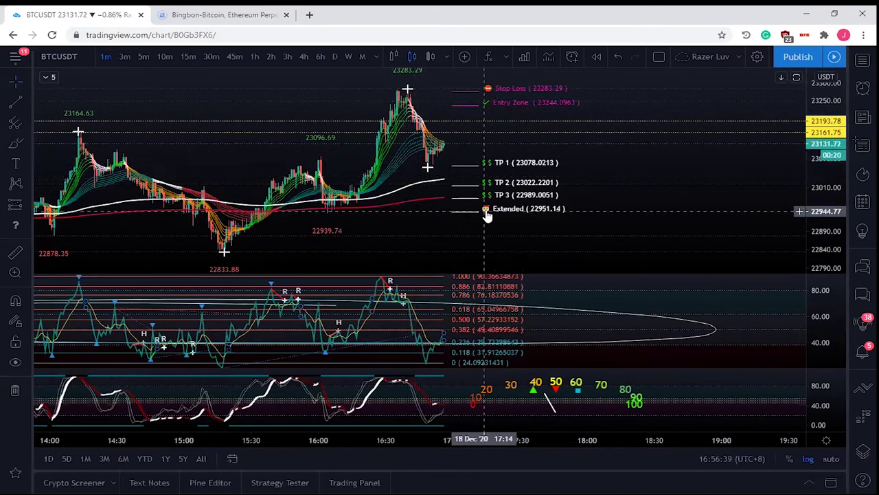
left_click(40, 78)
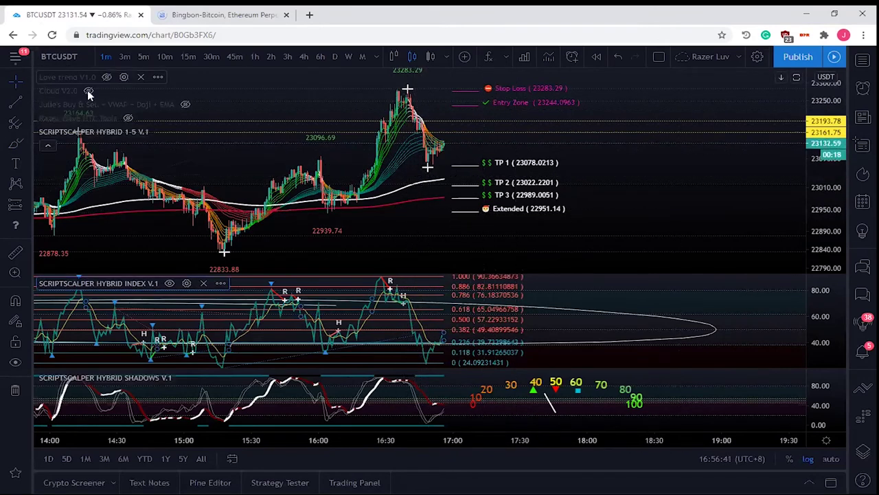
left_click(178, 132)
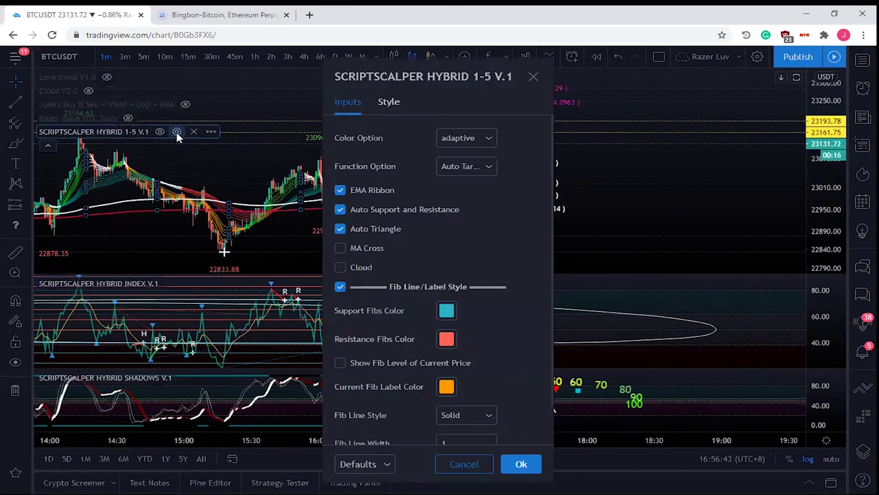
left_click(489, 167)
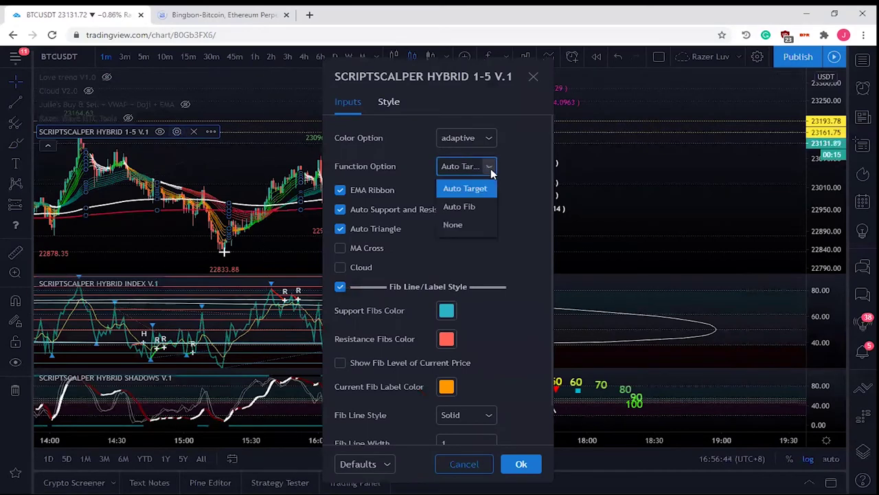
left_click(475, 207)
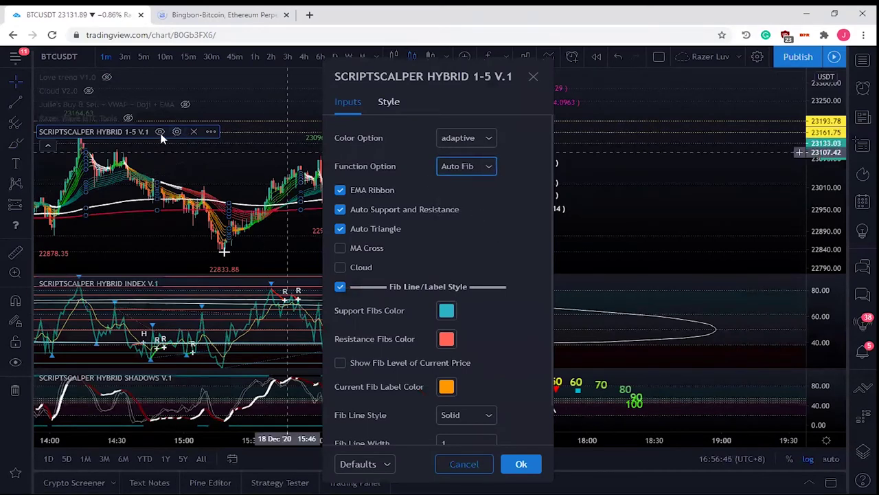
left_click(46, 144)
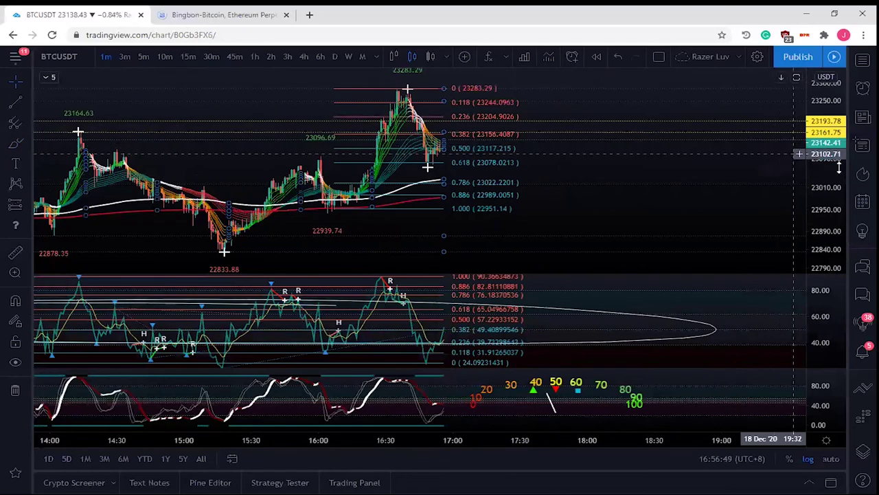
Rescale the price pane around the Auto Fib levels, then compress the oscillator scale and remove the white brush loop there
left_click_drag(813, 222, 813, 182)
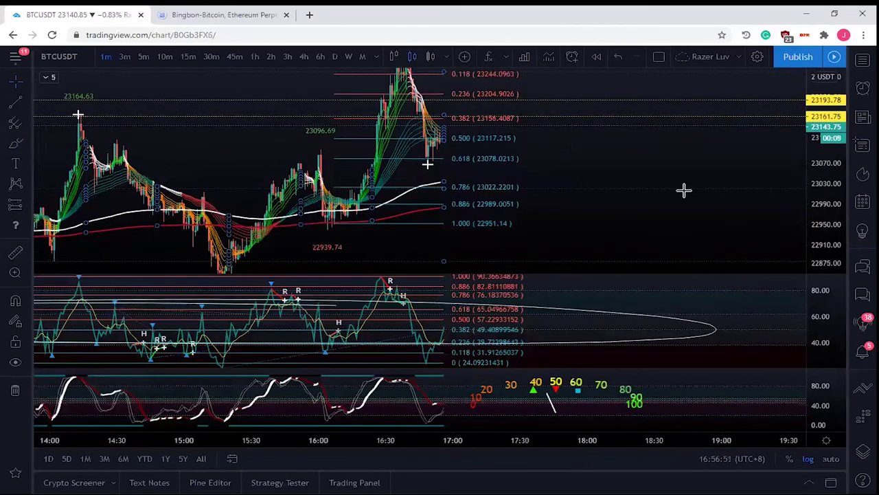
left_click_drag(677, 162, 669, 178)
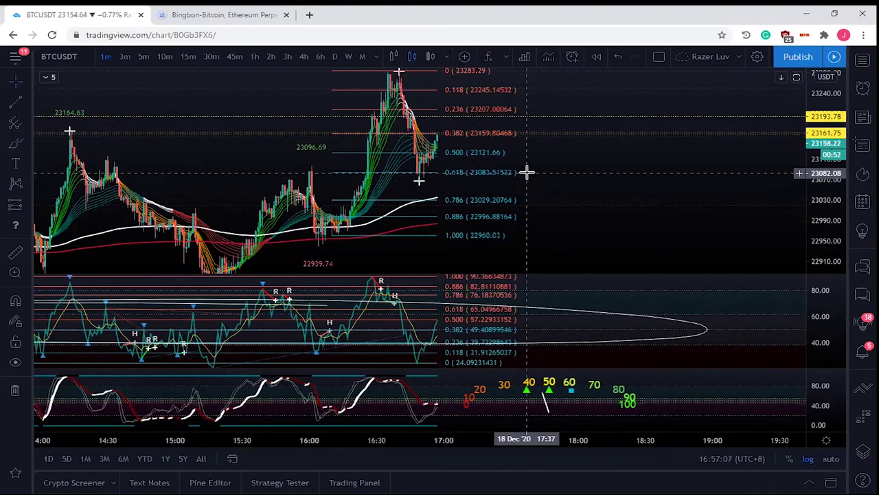
left_click_drag(610, 167, 610, 183)
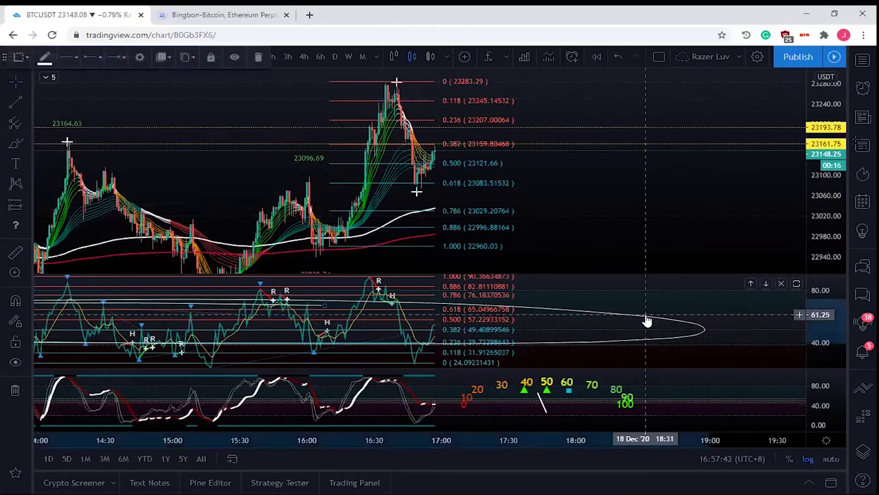
left_click_drag(836, 291, 839, 327)
left_click_drag(652, 314, 646, 315)
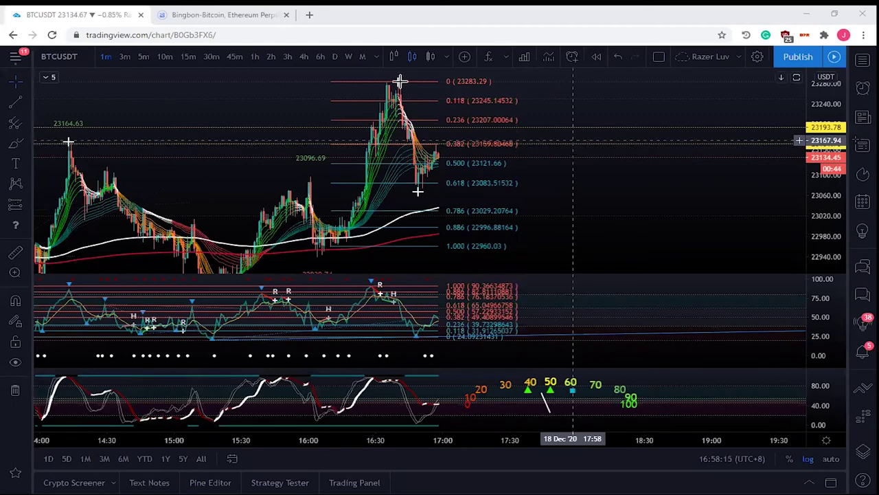
Circle the swing high labelled 23164.63 with a freehand brush stroke and compress the price scale slightly
left_click(15, 143)
mouse_move(69, 128)
left_mouse_down()
mouse_move(54, 153)
mouse_move(62, 156)
mouse_move(96, 132)
left_mouse_up()
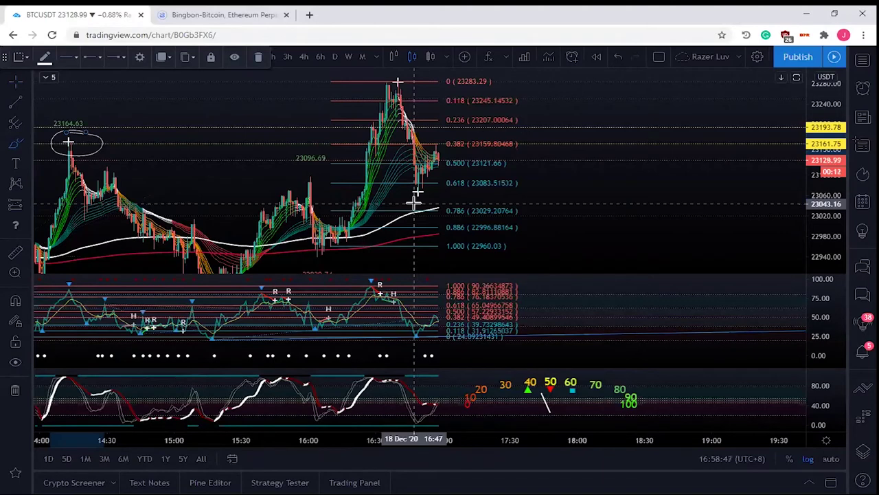
left_click_drag(824, 101, 814, 151)
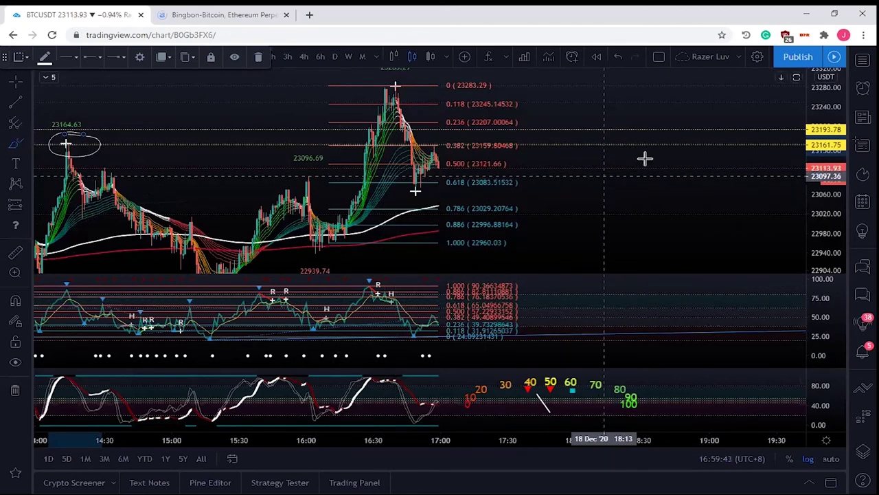
left_click(573, 309)
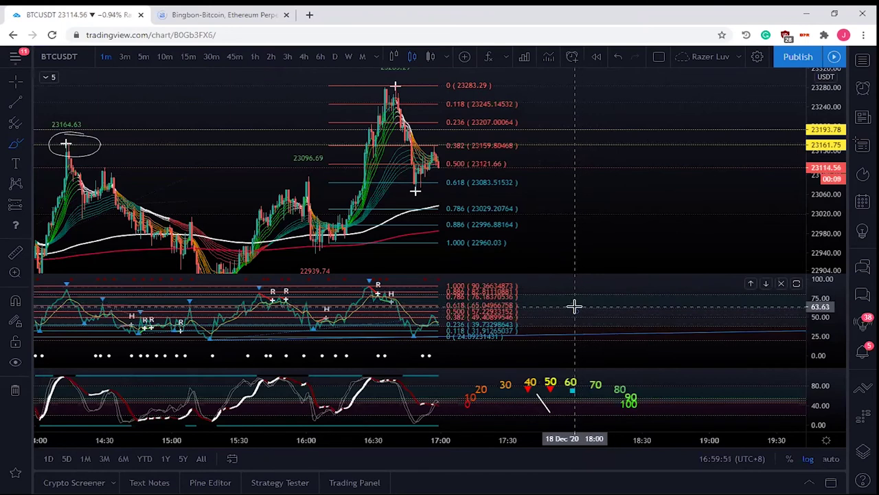
left_click(575, 307)
left_click(574, 307)
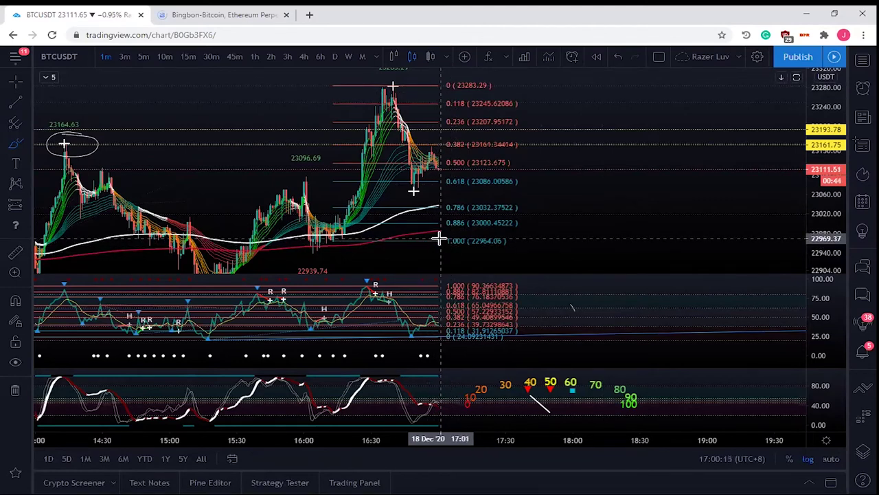
left_click(625, 101)
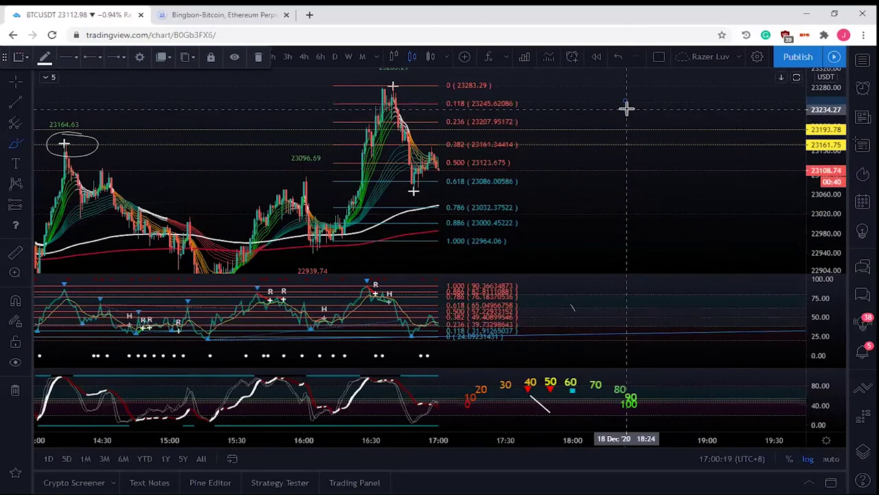
key("Escape")
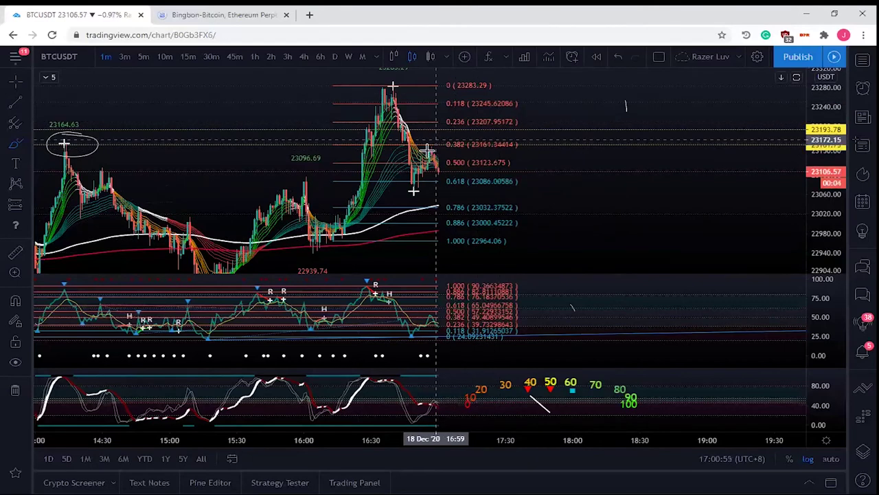
left_click(681, 104)
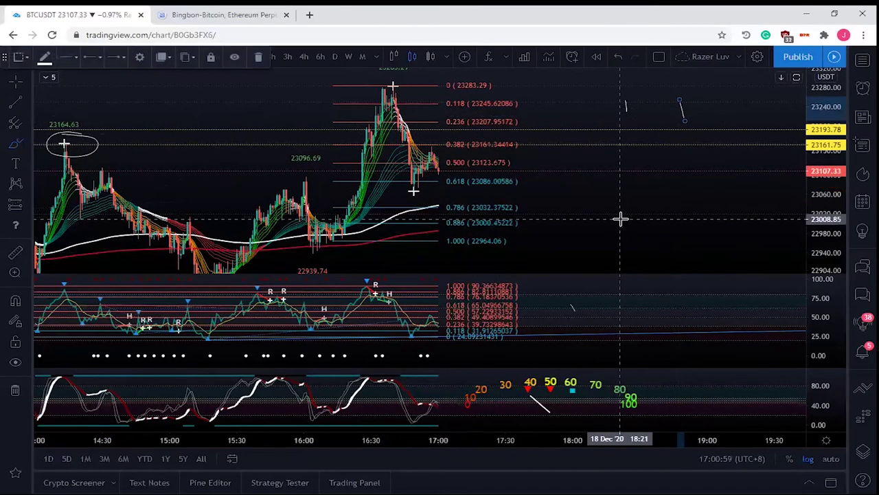
Remove all drawings from the chart and reposition the 1-minute price view around the Fibonacci levels
left_click(604, 179)
right_click(606, 179)
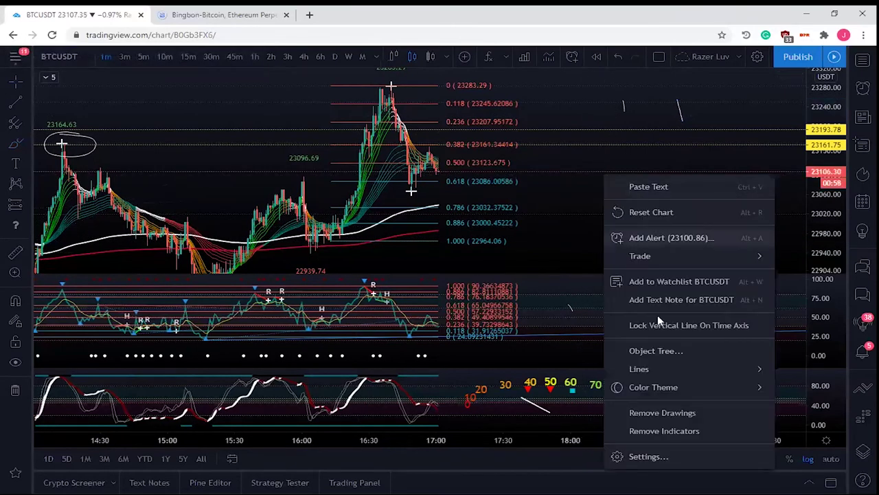
left_click(674, 415)
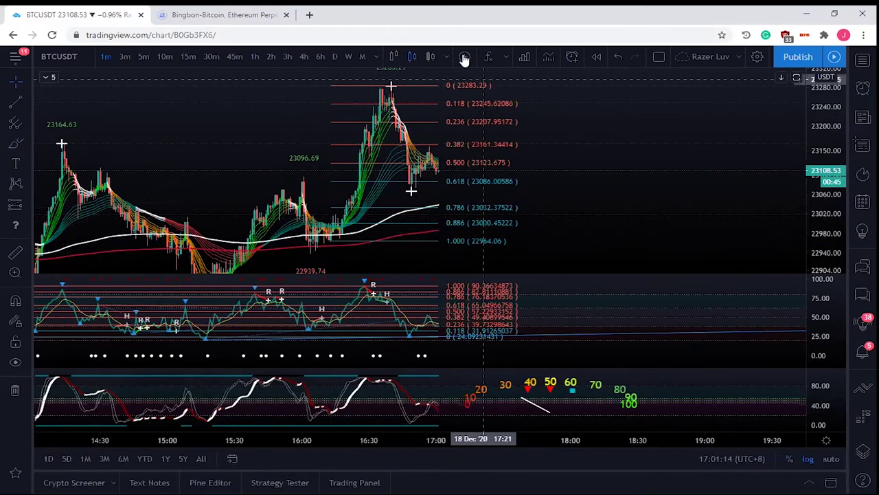
left_click_drag(691, 64, 579, 130)
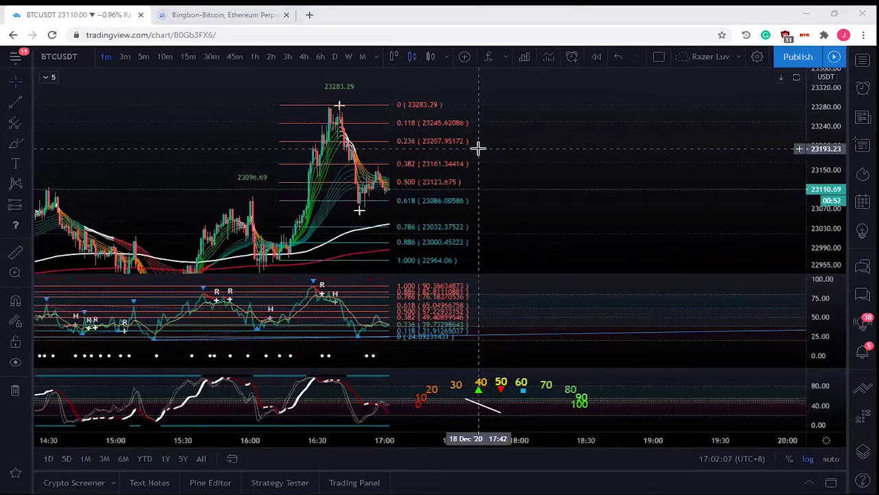
left_click_drag(824, 102, 818, 139)
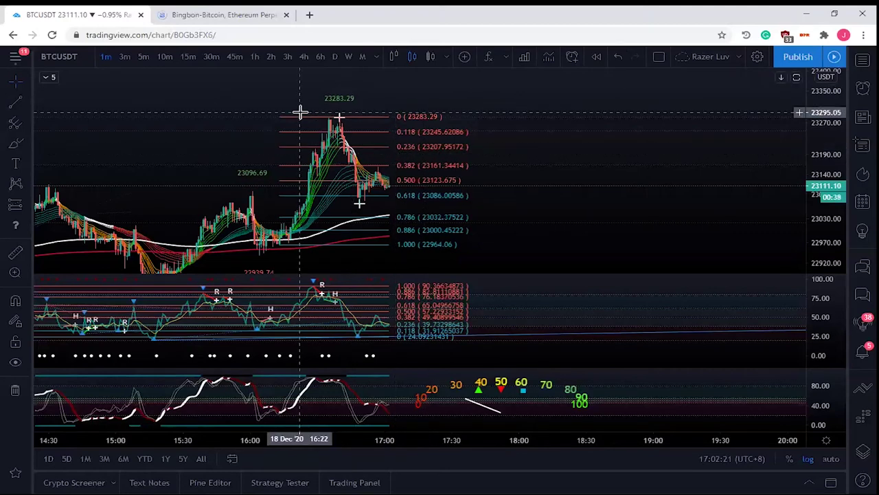
Show the daily chart and fit its price and time scales to examine the recent rally and the oscillator's Fibonacci levels
left_click(335, 57)
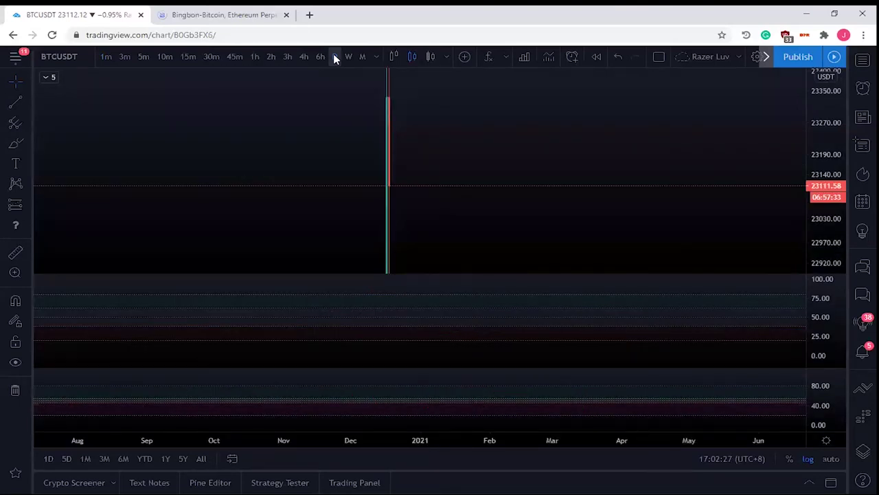
left_click_drag(828, 94, 823, 223)
left_click_drag(481, 180, 487, 133)
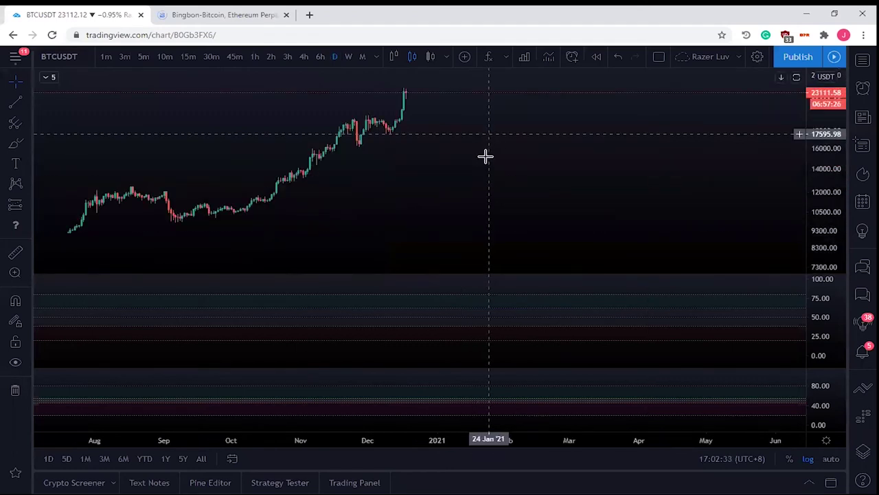
scroll(493, 177, "up", 2)
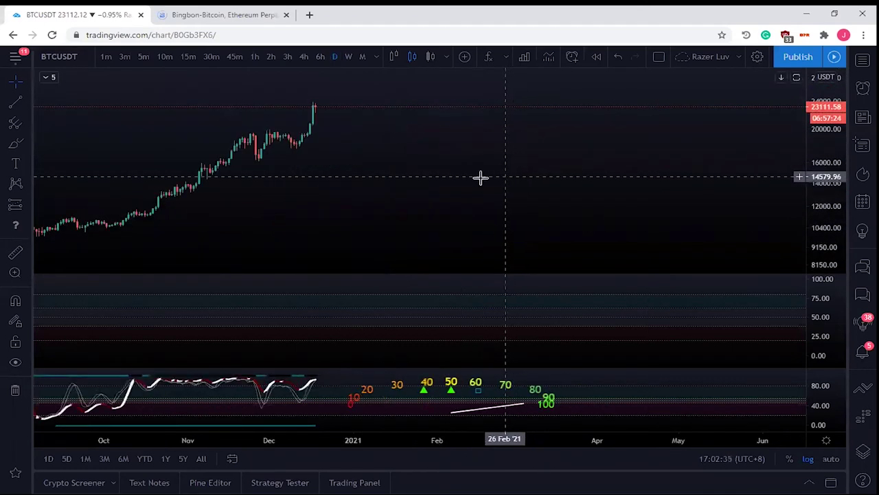
scroll(502, 176, "left", 2)
scroll(536, 172, "left", 1)
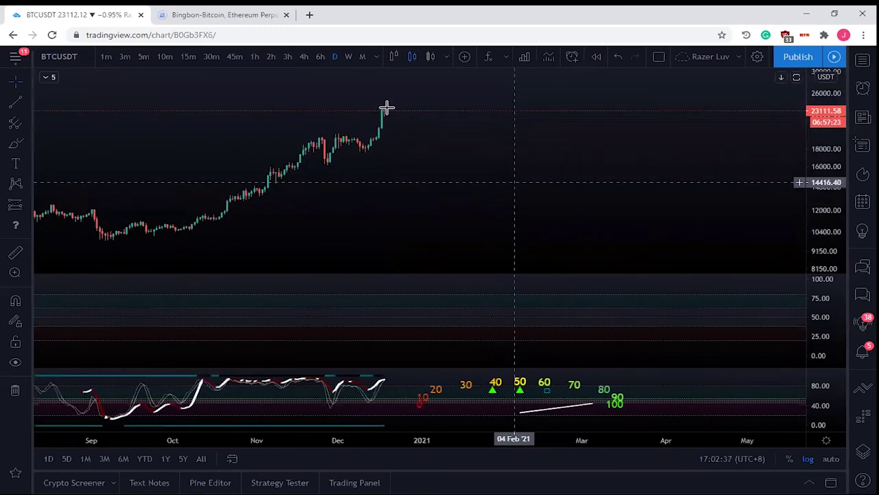
scroll(389, 107, "up", 1)
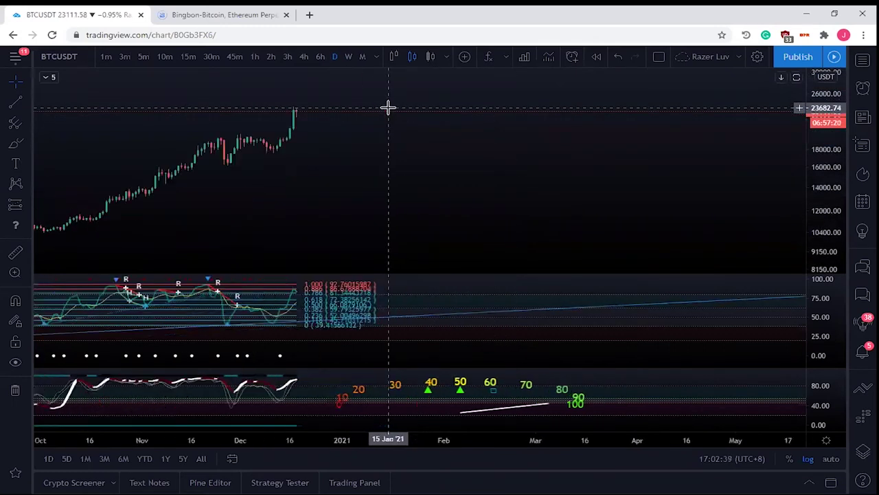
scroll(385, 126, "up", 1)
scroll(385, 126, "left", 2)
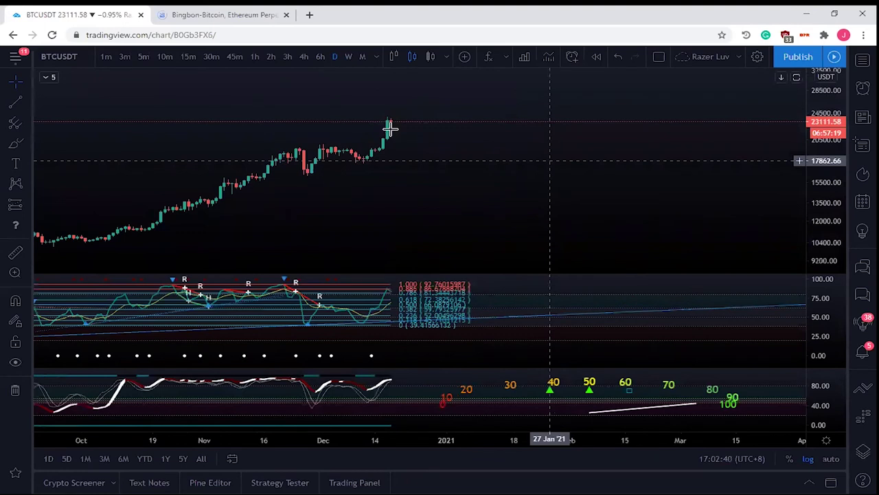
left_click_drag(815, 125, 814, 156)
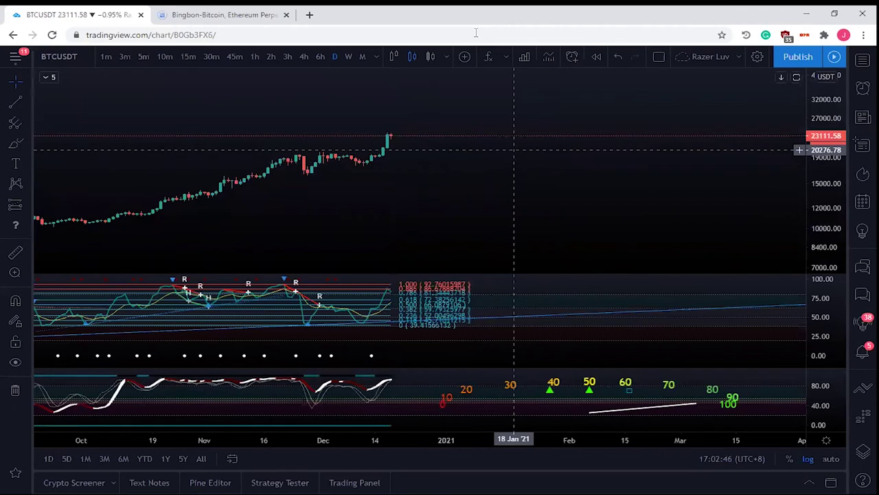
Switch the chart to the 4-hour interval and fit the price view around its swing labels and Fibonacci levels
left_click(302, 58)
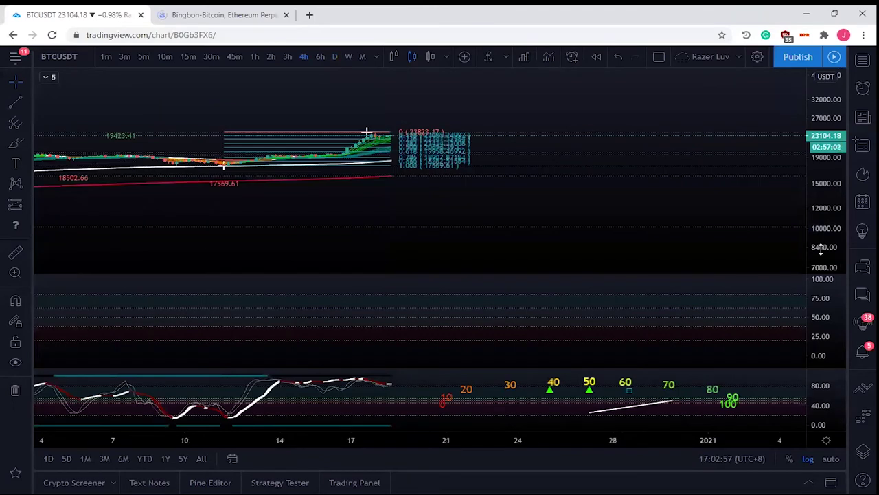
left_click_drag(563, 147, 582, 181)
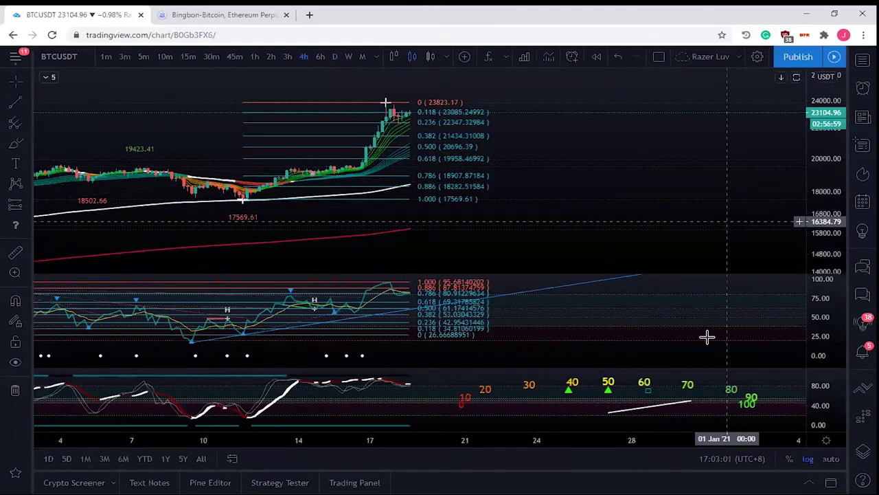
scroll(707, 324, "down", 3)
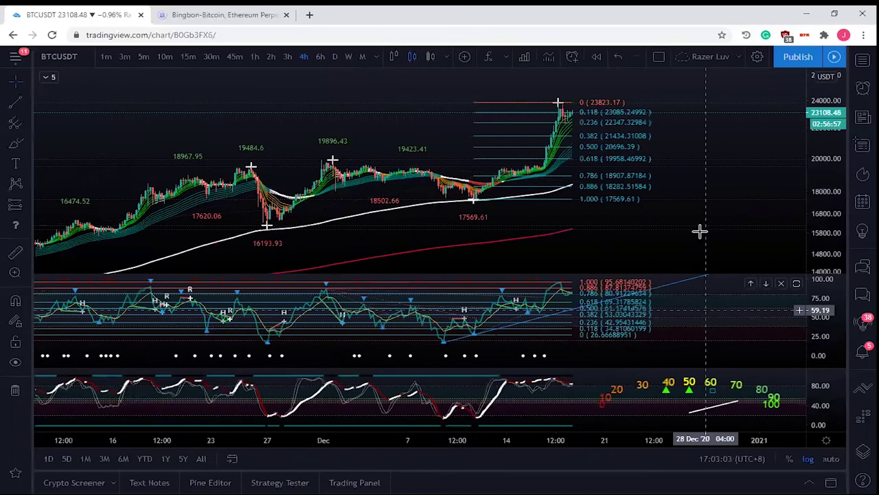
scroll(490, 183, "right", 5)
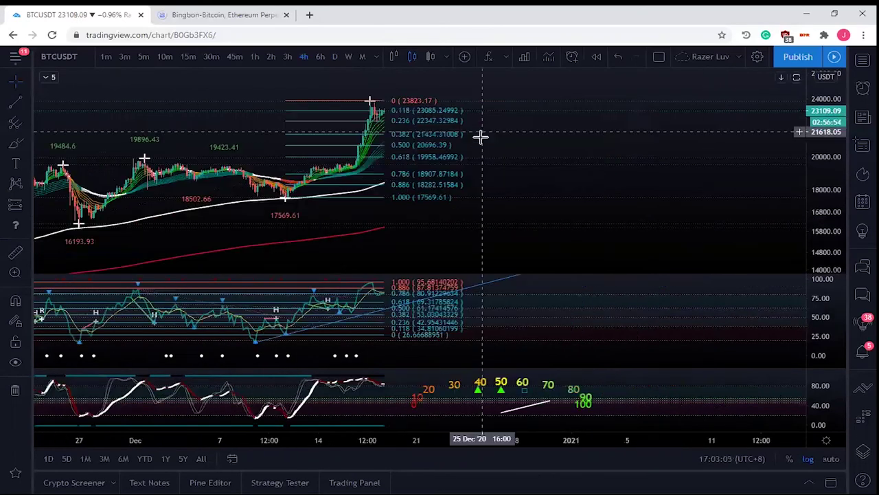
Switch the chart to the 1-hour interval and stretch the price scale to examine its full set of Fibonacci levels
left_click(258, 58)
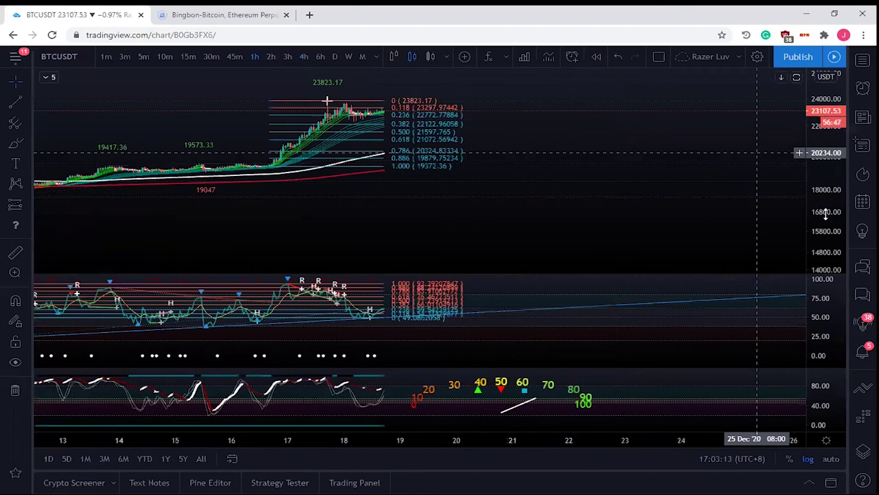
left_click_drag(827, 199, 828, 146)
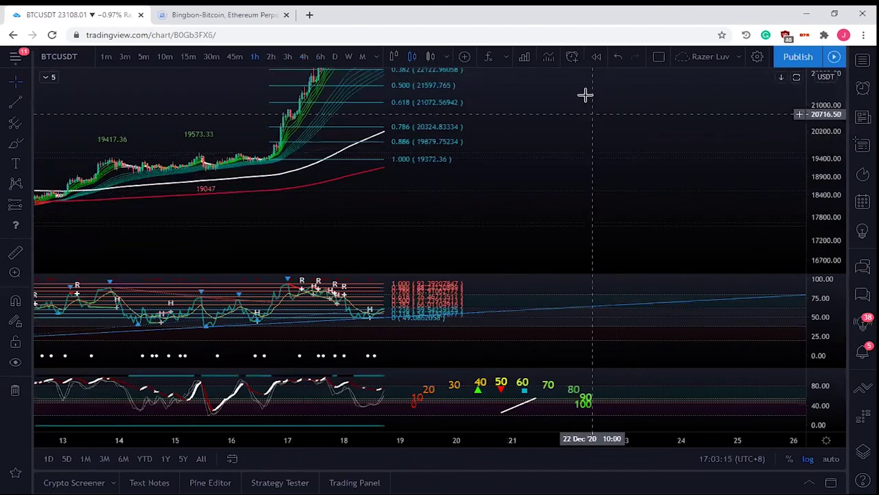
left_click_drag(585, 147, 628, 175)
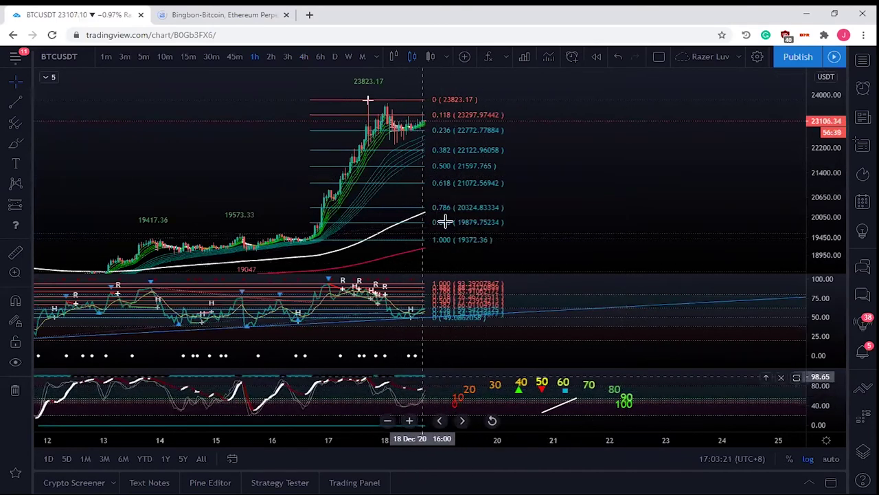
Switch the chart to the 15-minute interval and stretch the price scale around its Fibonacci levels and swing labels
left_click(188, 56)
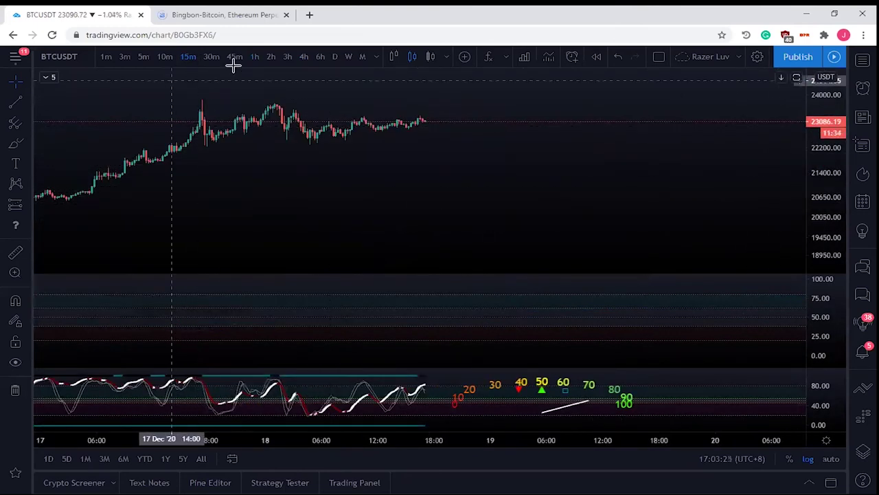
left_click_drag(468, 216, 542, 225)
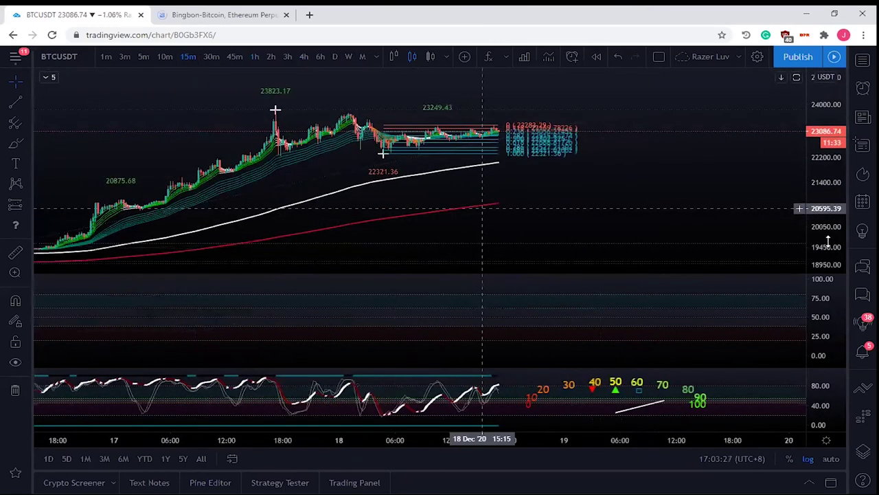
left_click_drag(834, 245, 825, 138)
left_click_drag(703, 125, 672, 210)
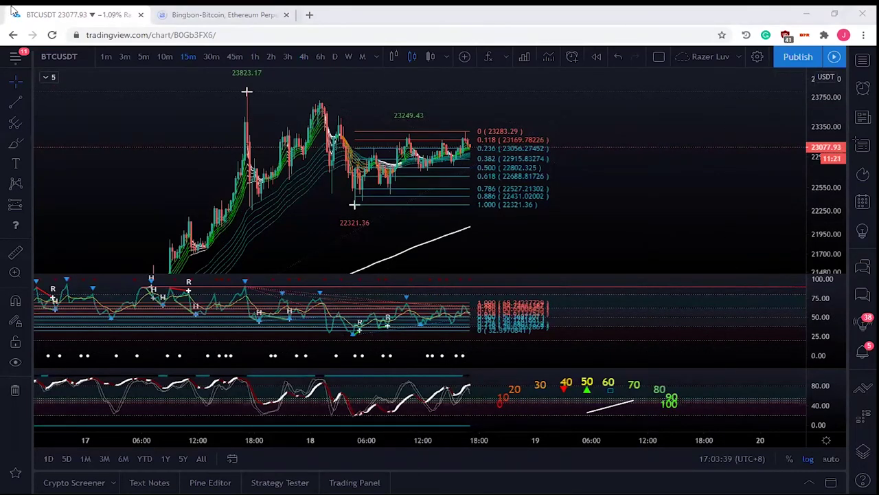
Switch the chart to the 1-minute interval and fit the price scale around the Fibonacci levels below the latest swing high
key("1")
key("Return")
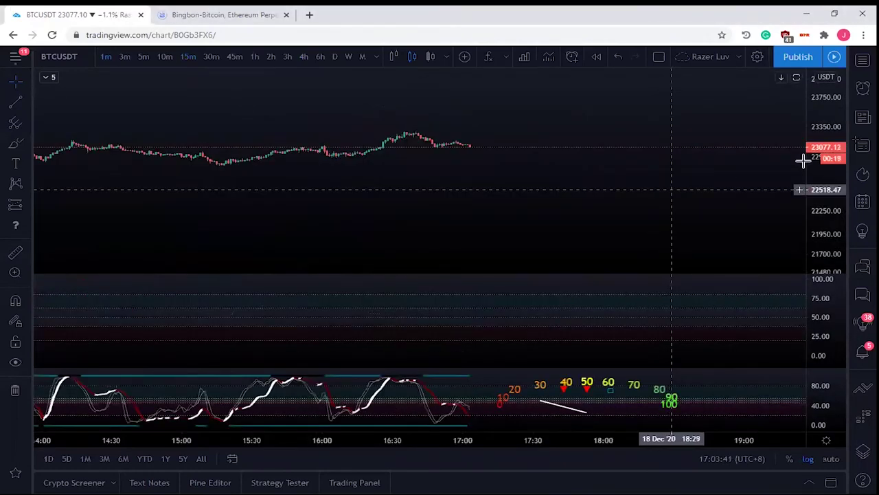
left_click_drag(830, 239, 830, 206)
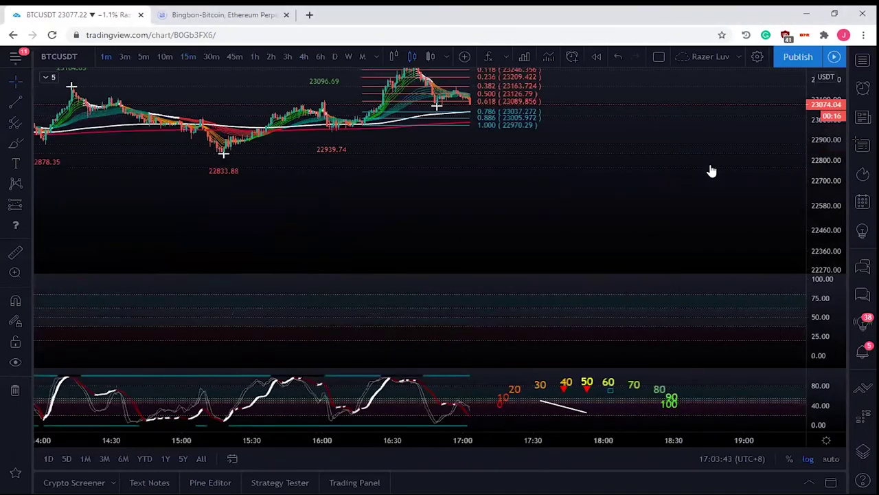
left_click_drag(583, 177, 571, 243)
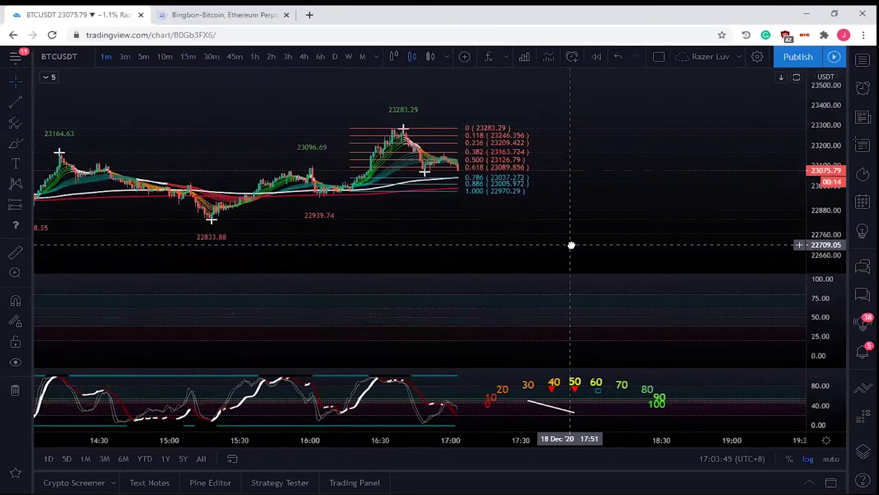
left_click_drag(831, 238, 832, 208)
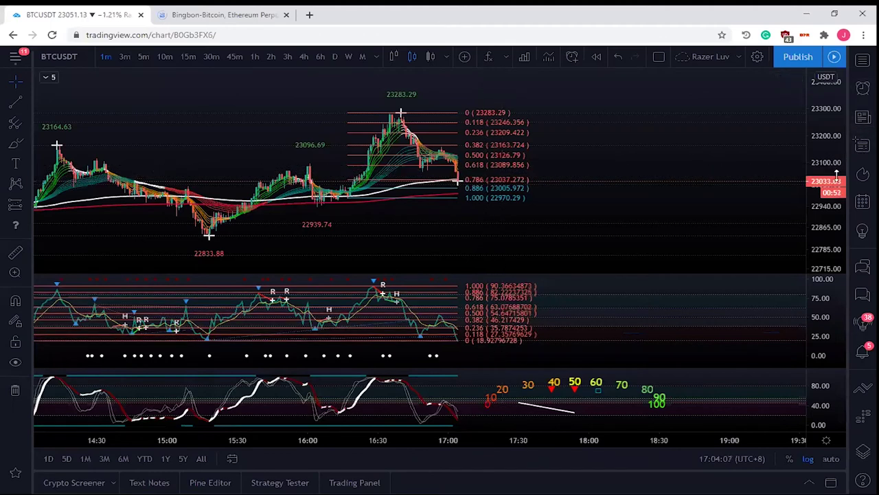
left_click_drag(836, 174, 836, 204)
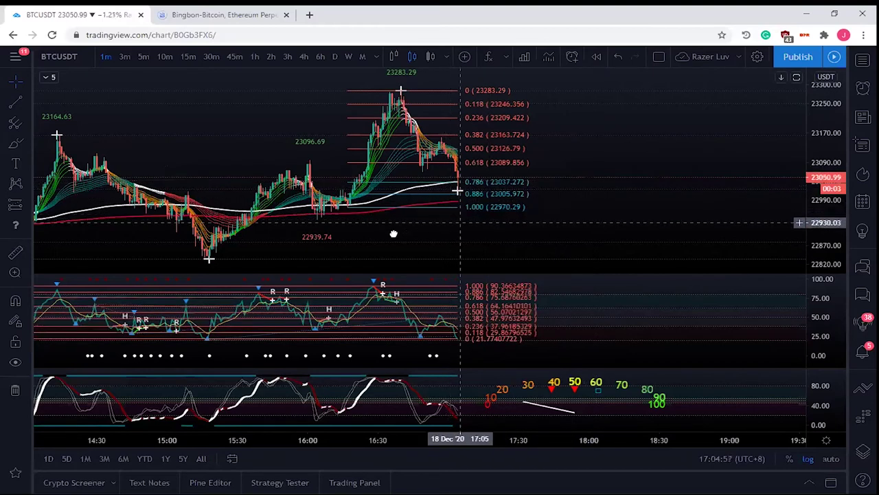
Examine the 1-minute chart's swing labels, Fibonacci retracement and oscillator areas over the session from about 12:00
scroll(392, 232, "right", 3)
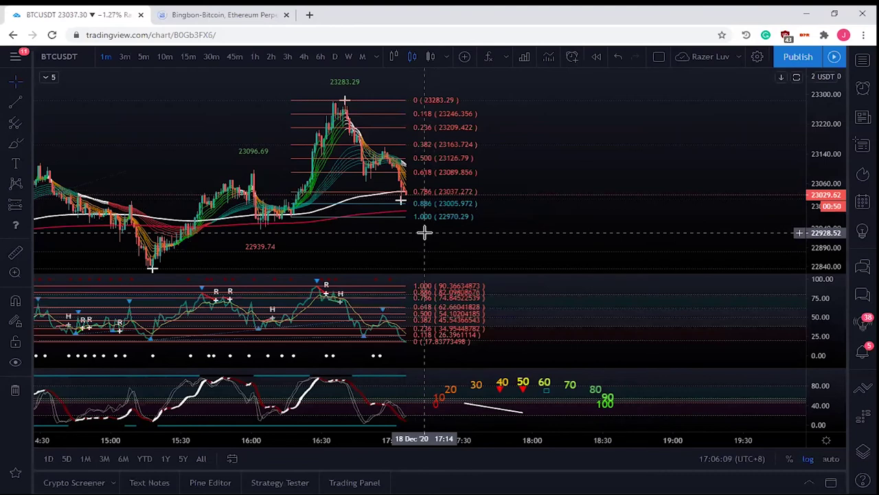
left_click_drag(824, 242, 825, 233)
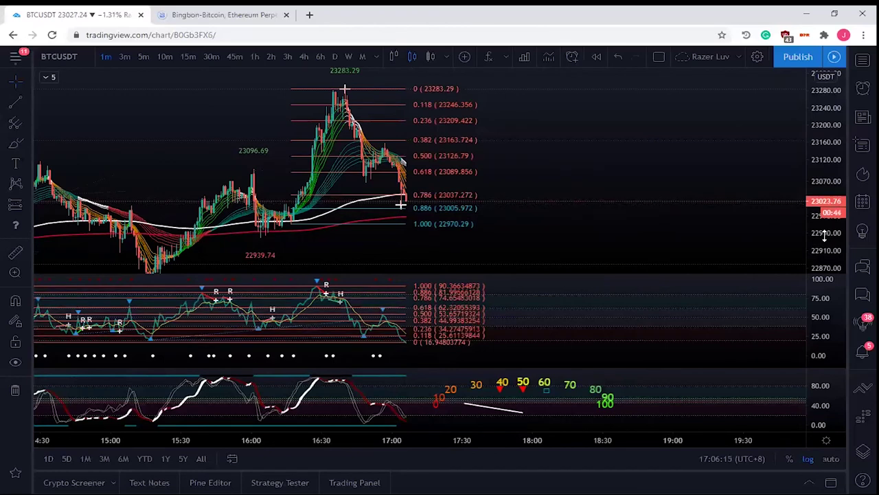
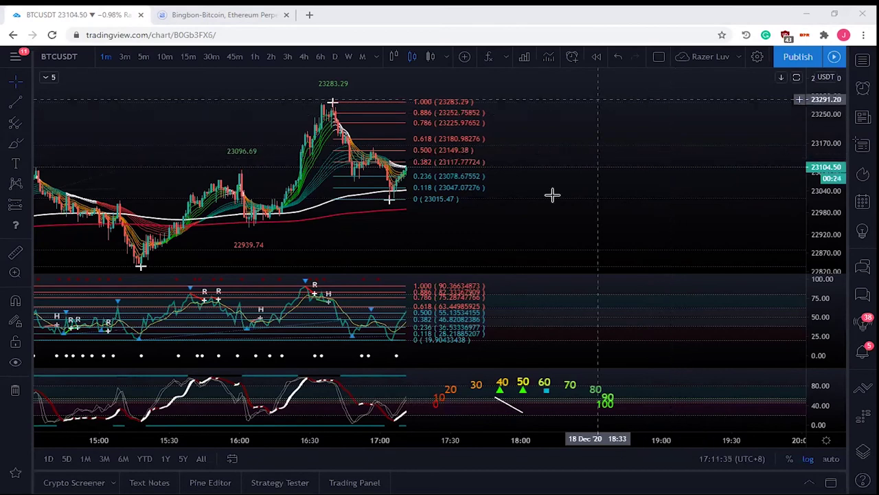
left_click_drag(618, 198, 609, 190)
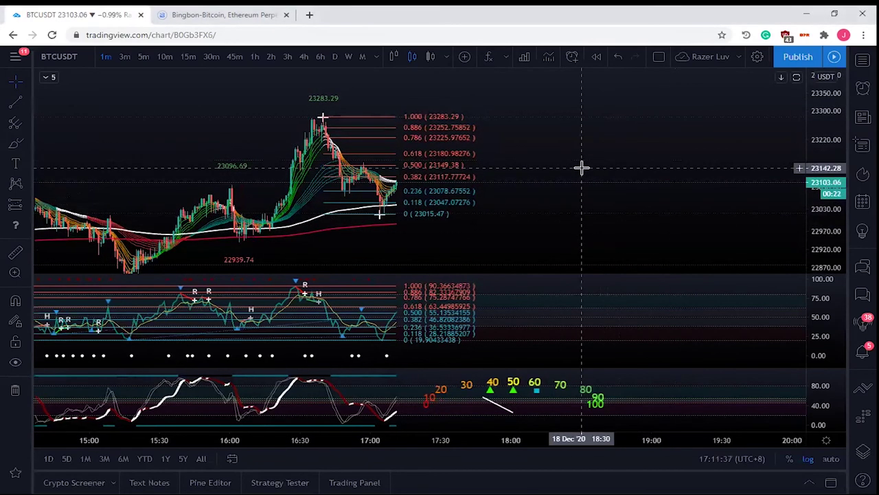
scroll(581, 167, "down", 2)
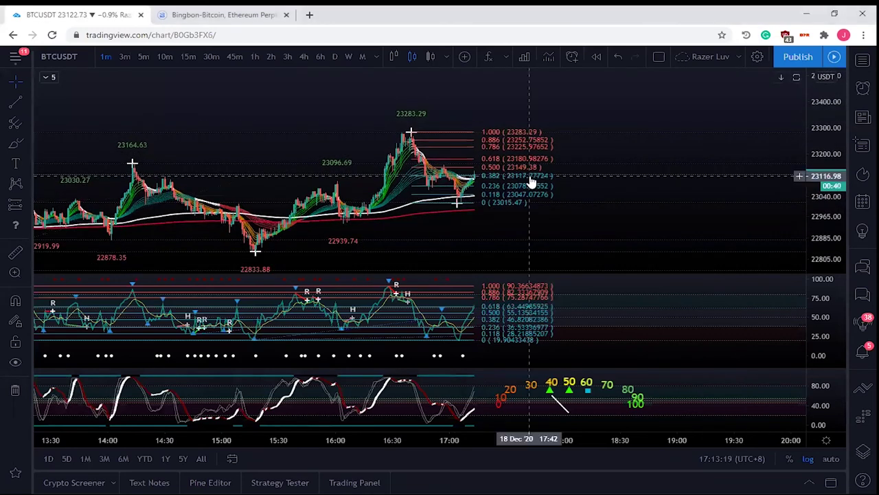
scroll(532, 182, "down", 3)
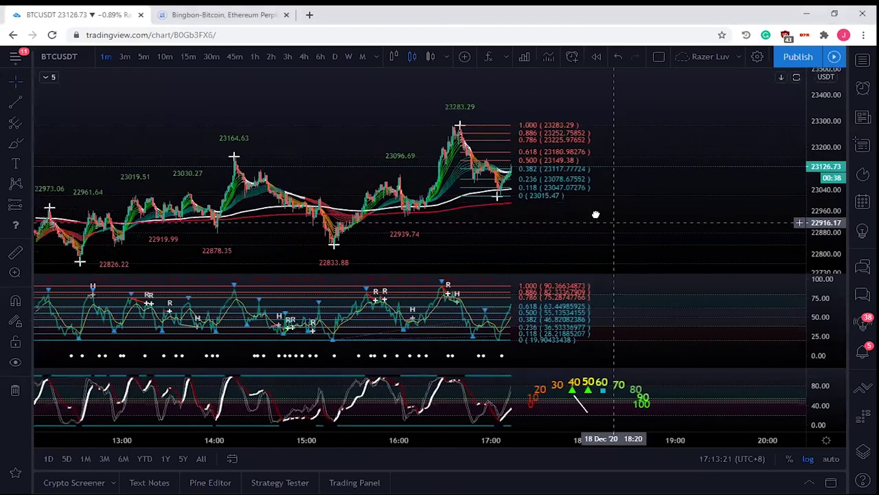
left_click_drag(596, 214, 558, 211)
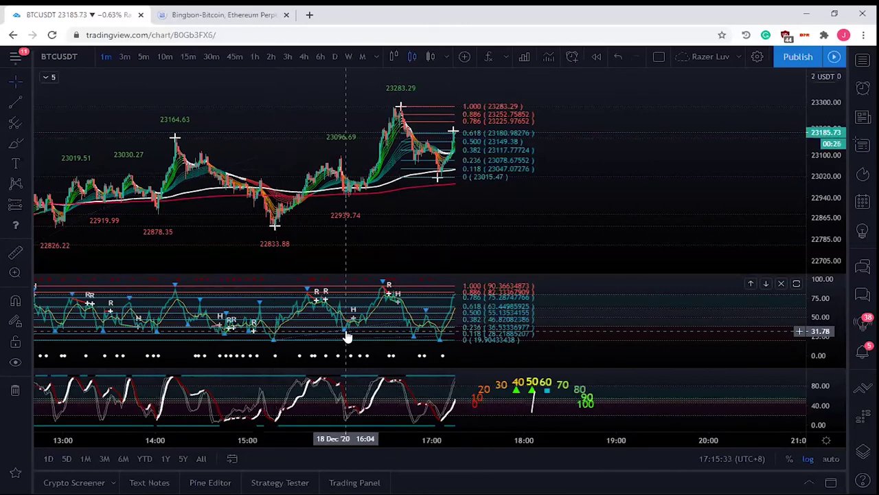
scroll(348, 337, "up", 1)
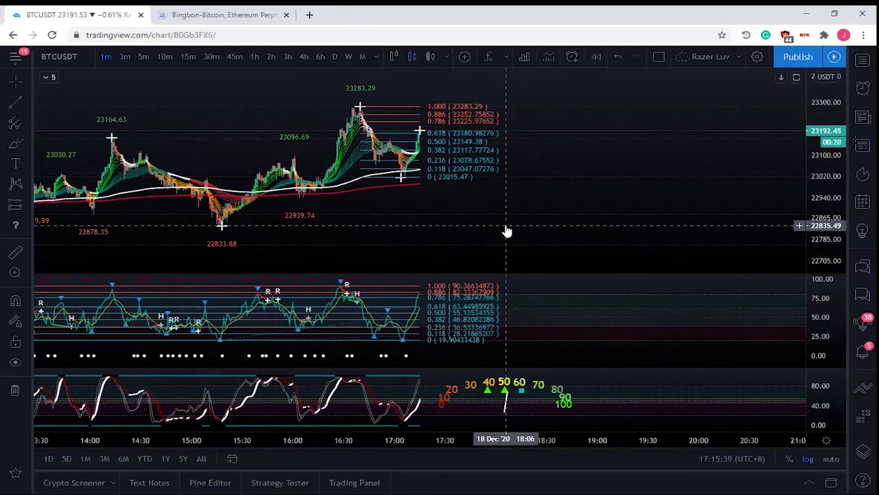
scroll(471, 237, "down", 1)
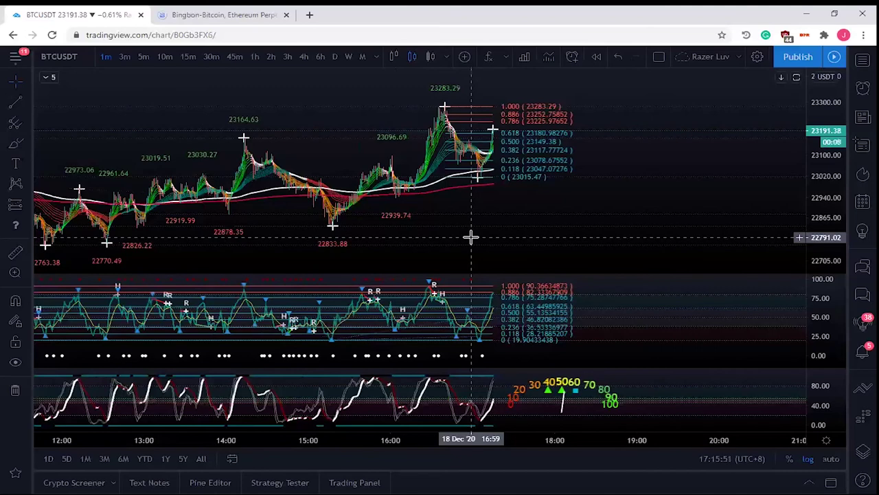
Draw a freehand circle with the Brush around the area where the moving averages cross, between about 15:25 and 15:55
left_click(15, 142)
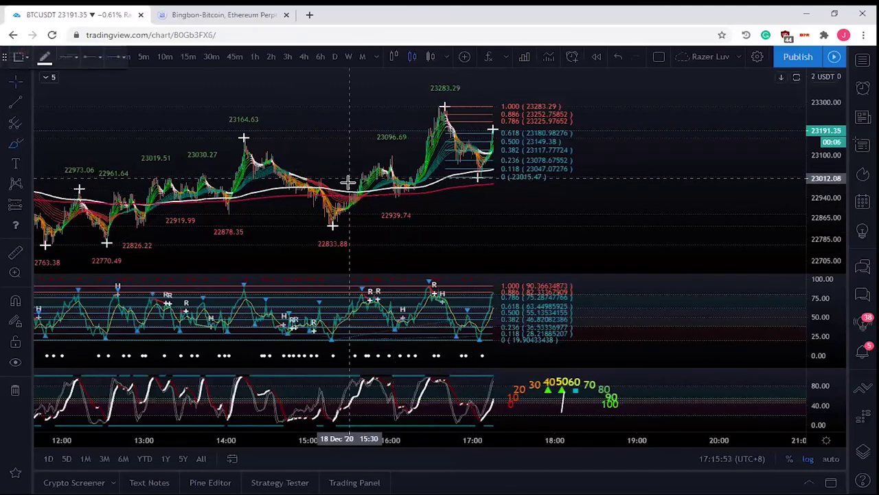
mouse_move(361, 187)
left_mouse_down()
mouse_move(347, 218)
mouse_move(378, 218)
mouse_move(375, 190)
left_mouse_up()
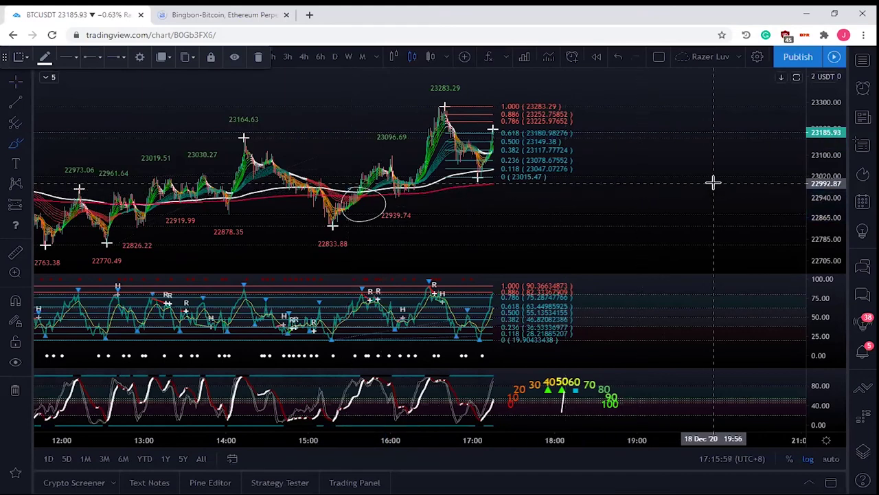
scroll(713, 182, "down", 2)
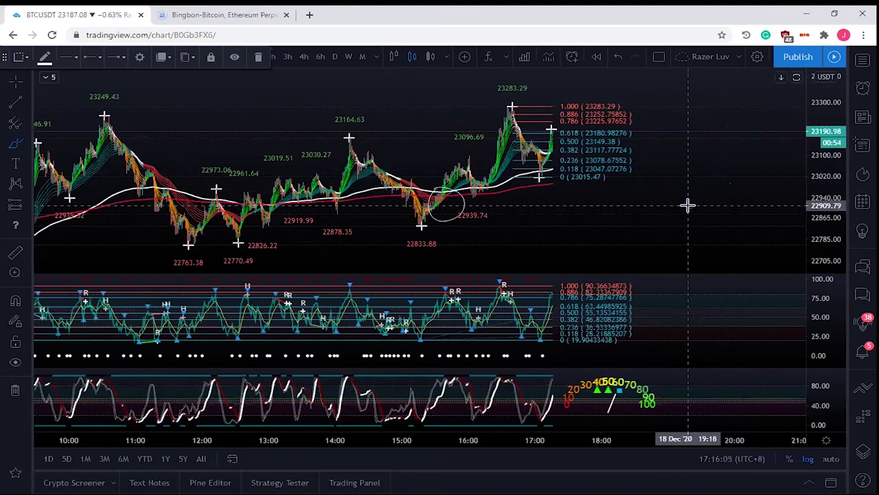
Rescale the price axis and widen the time range to compare the circled crossover with the swings since about 06:00
left_click(702, 191)
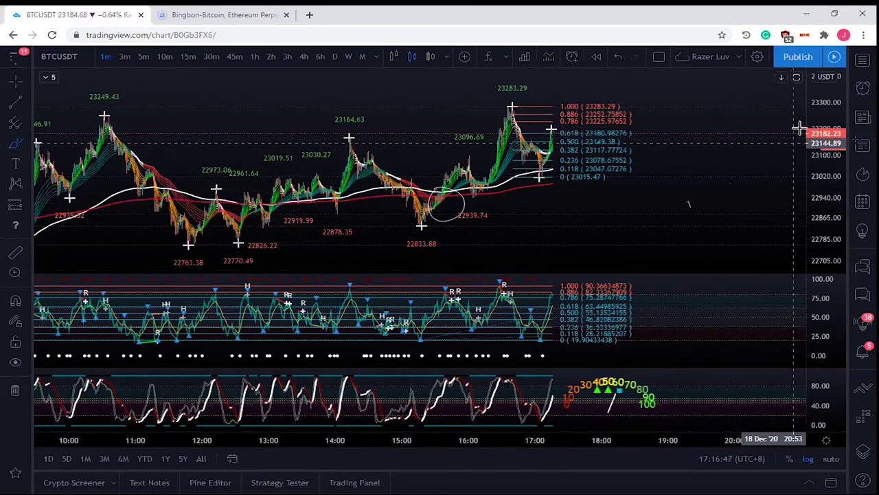
left_click_drag(816, 84, 825, 118)
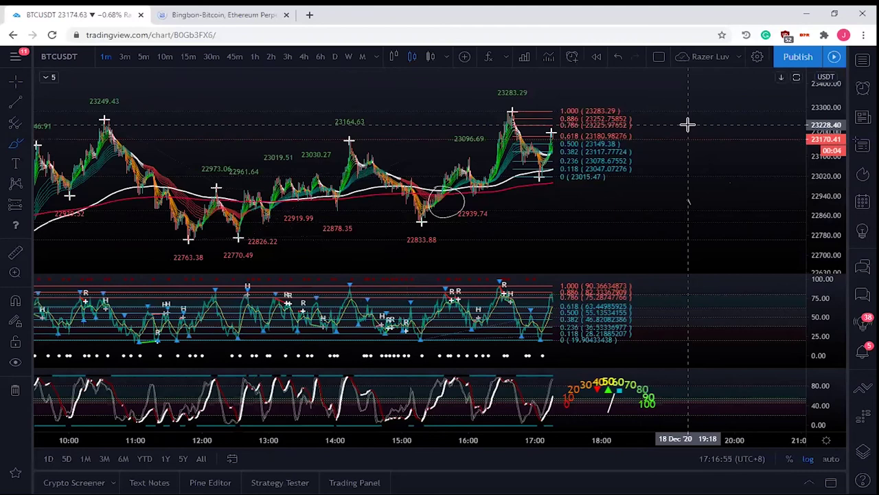
left_click_drag(829, 248, 836, 227)
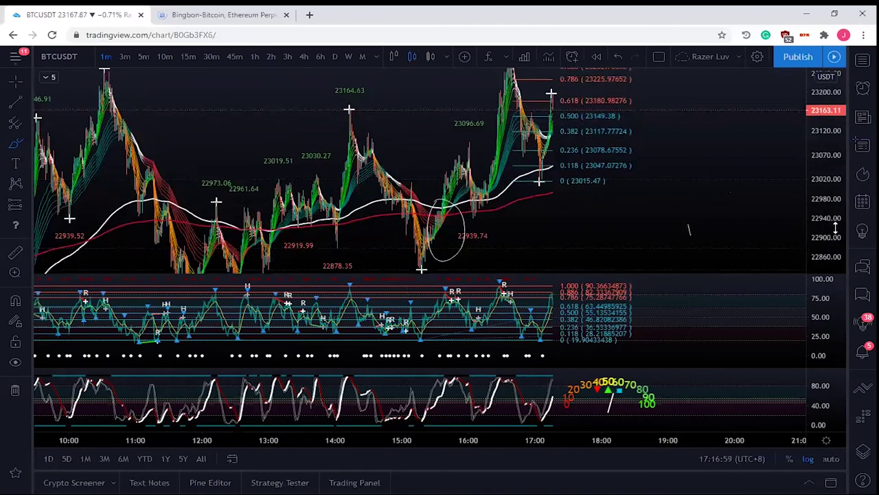
double_click(836, 235)
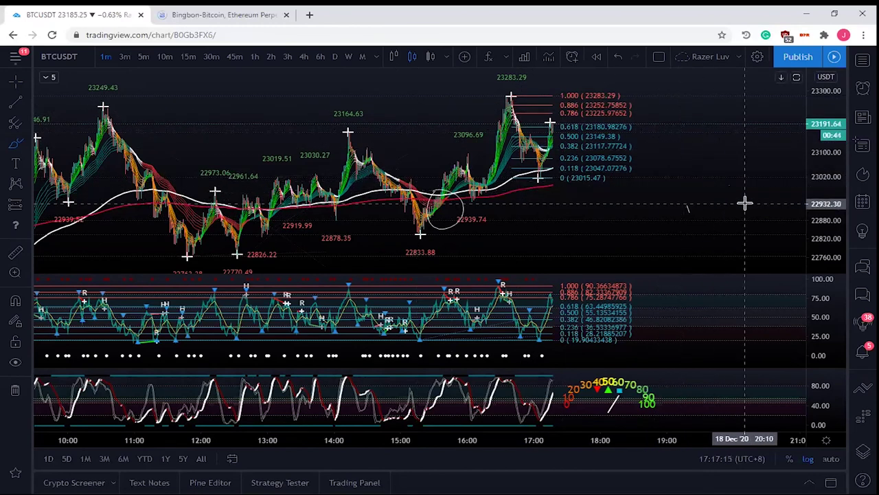
left_click(688, 208)
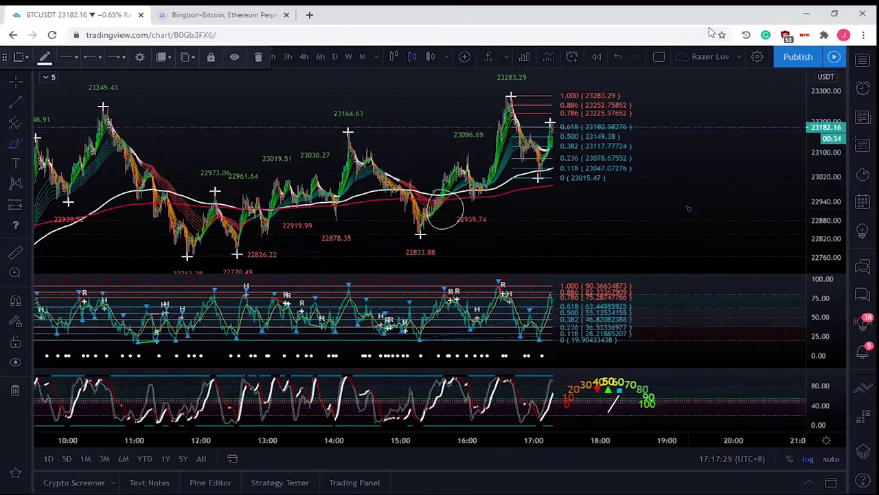
scroll(669, 208, "down", 2)
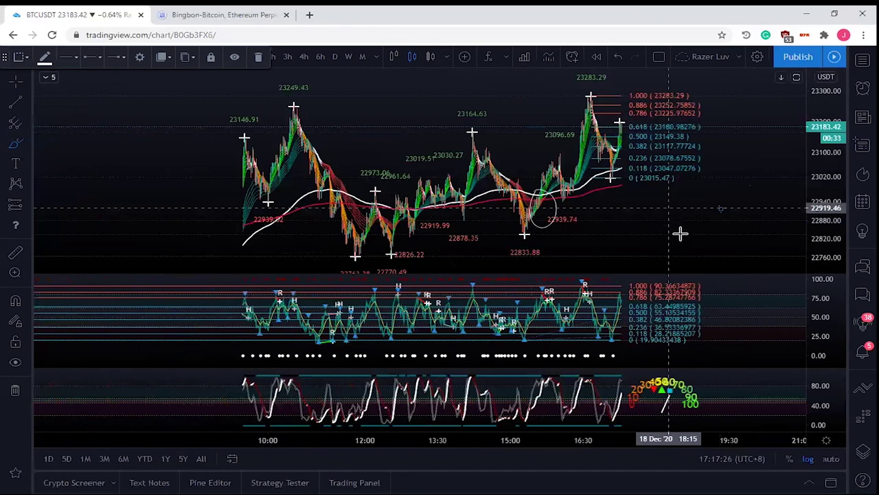
scroll(683, 218, "down", 1)
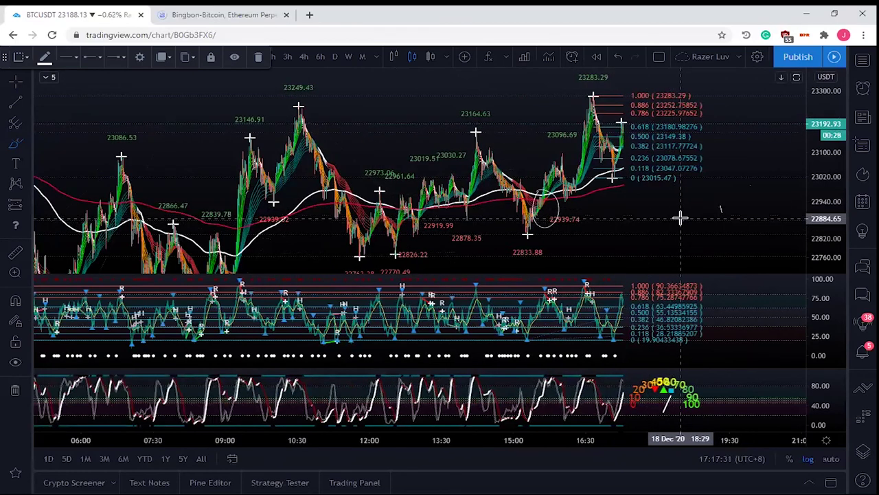
Maximize the price pane, leave the Brush tool, and fit the view to the swing labels from the early-morning lows onward
left_click(703, 215)
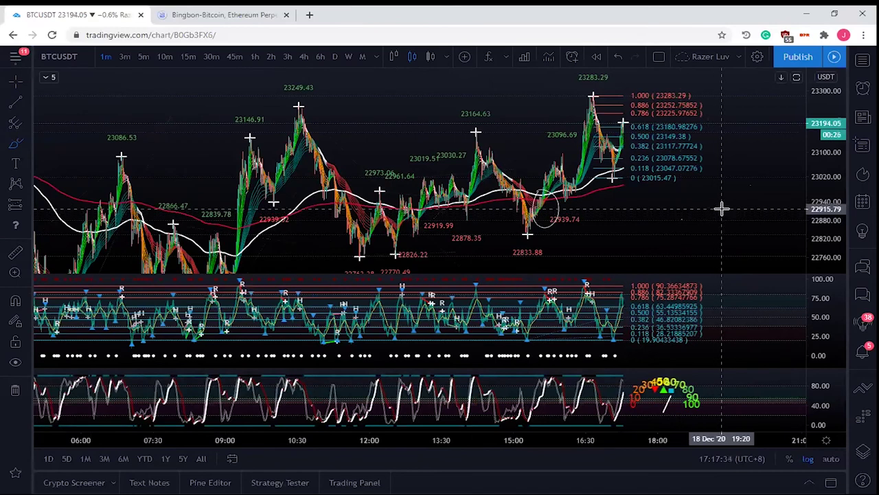
left_click(720, 209)
left_click(684, 216)
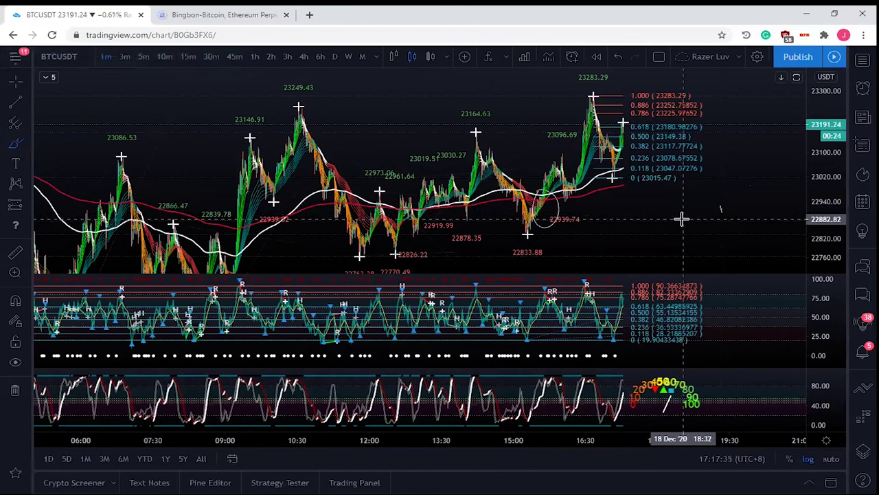
left_click(714, 205)
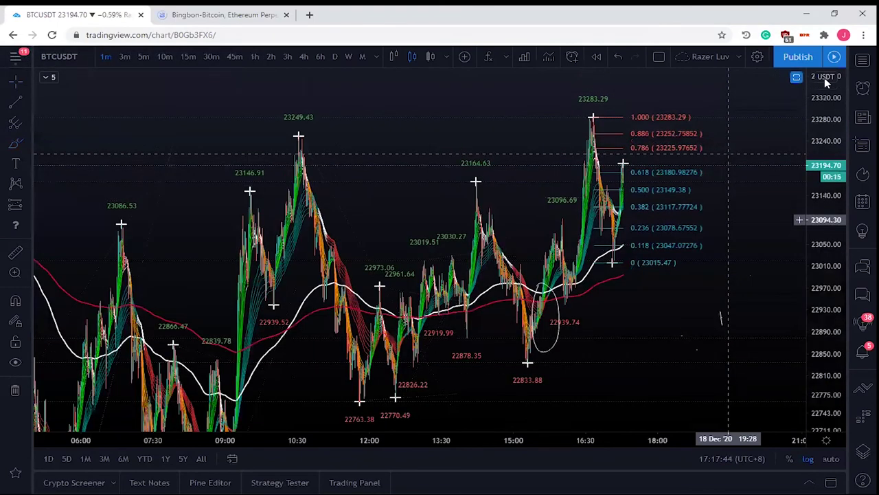
double_click(824, 175)
left_click_drag(823, 226, 823, 314)
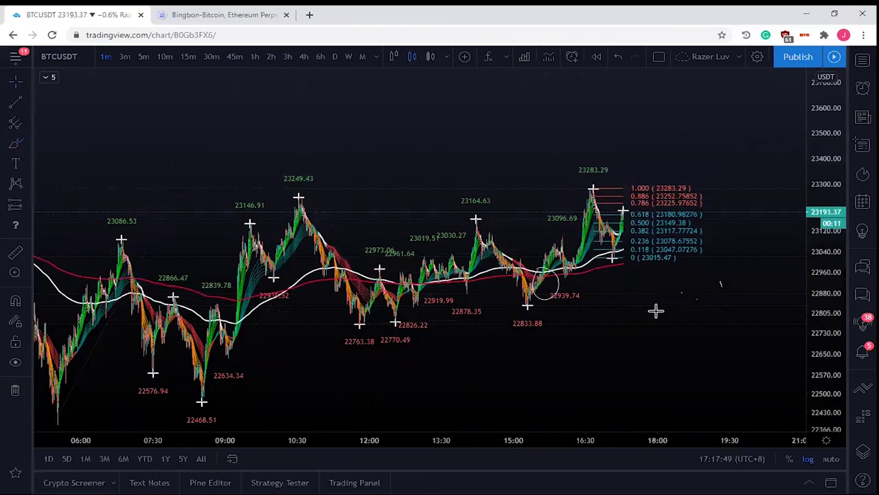
right_click(655, 310)
left_click(658, 131)
left_click_drag(457, 151, 536, 98)
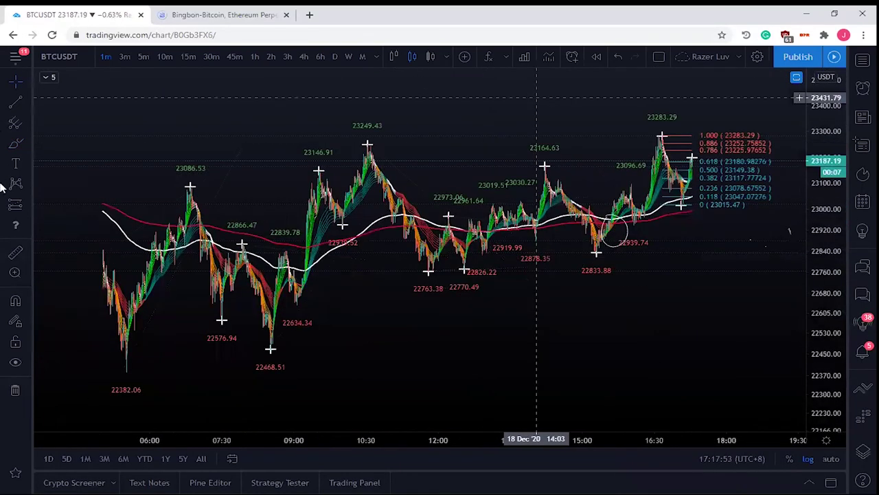
Draw a trend line beneath the two falling swing lows, from 22559.50 at 07:10 to 22429.36 at 08:30
left_click(206, 325)
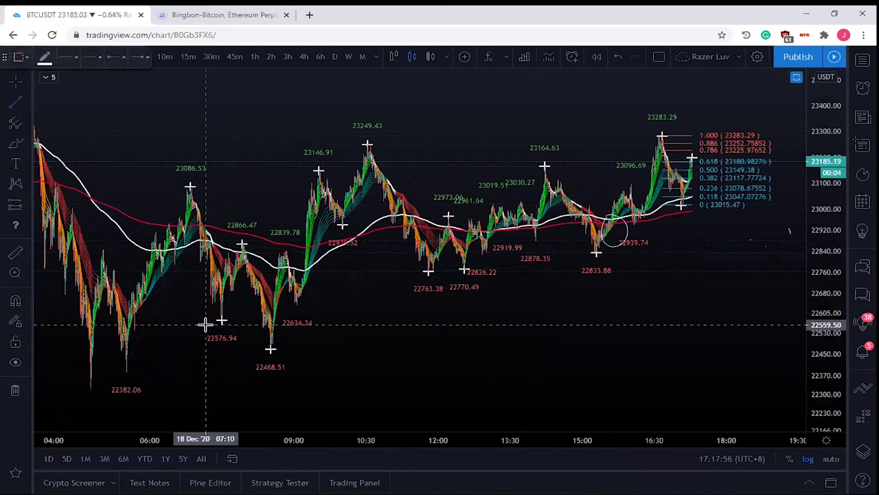
left_click(270, 359)
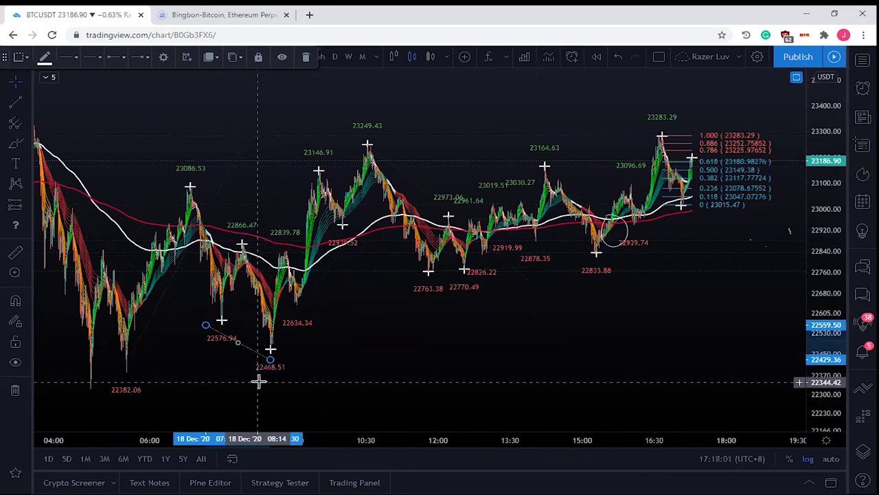
Draw an Elliott Correction Wave (ABC) from the 23086.53 high, placing A near 22576.94, B near 22866.47 and C near 22468.51
left_click(27, 206)
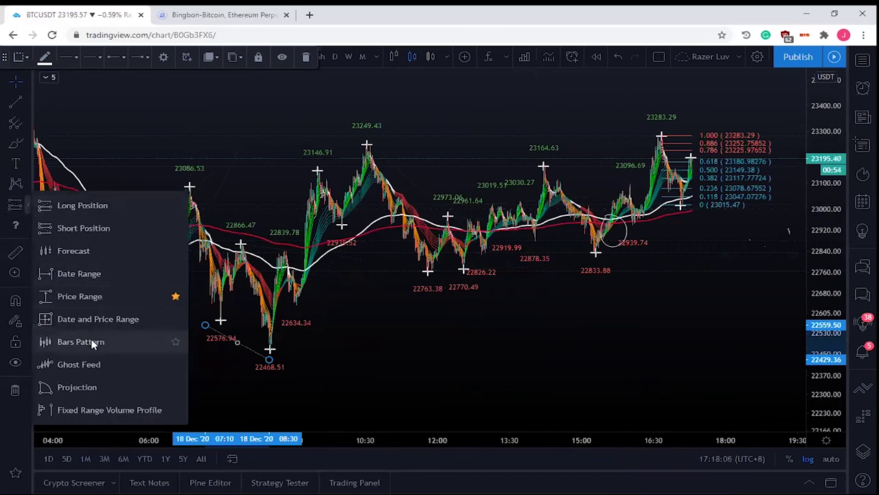
left_click(26, 180)
left_click(26, 180)
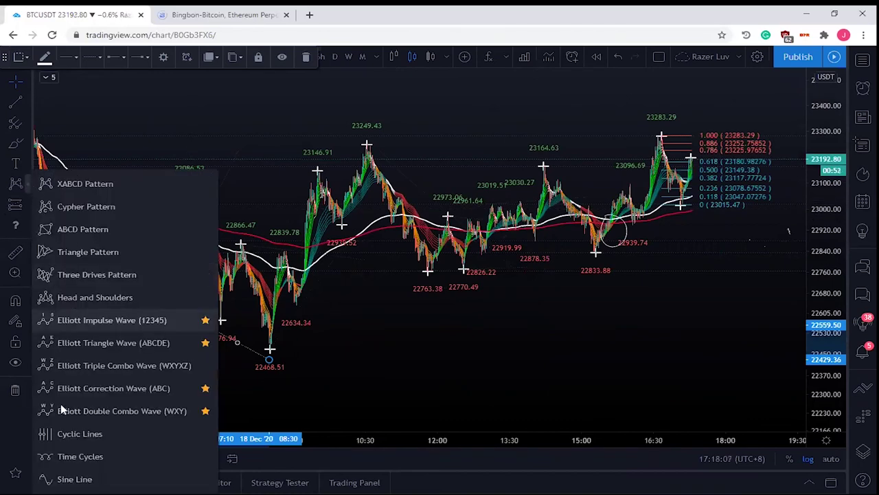
left_click(68, 389)
left_click(185, 185)
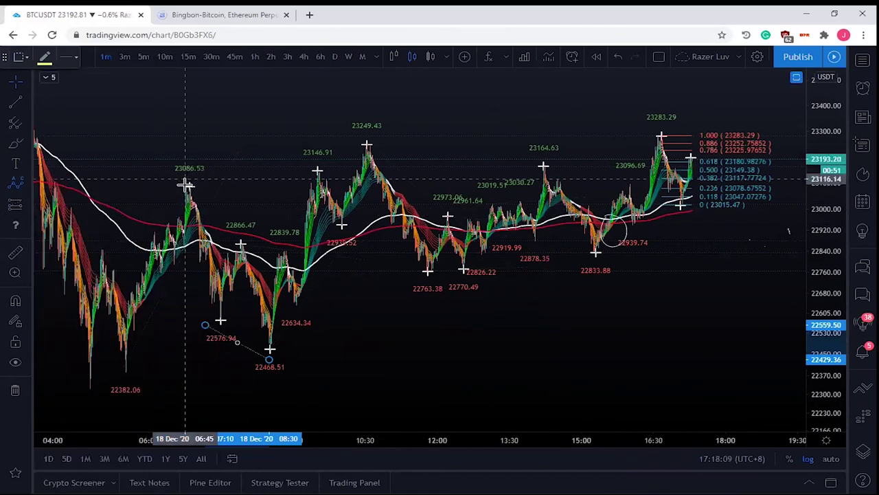
left_click(218, 328)
left_click(240, 230)
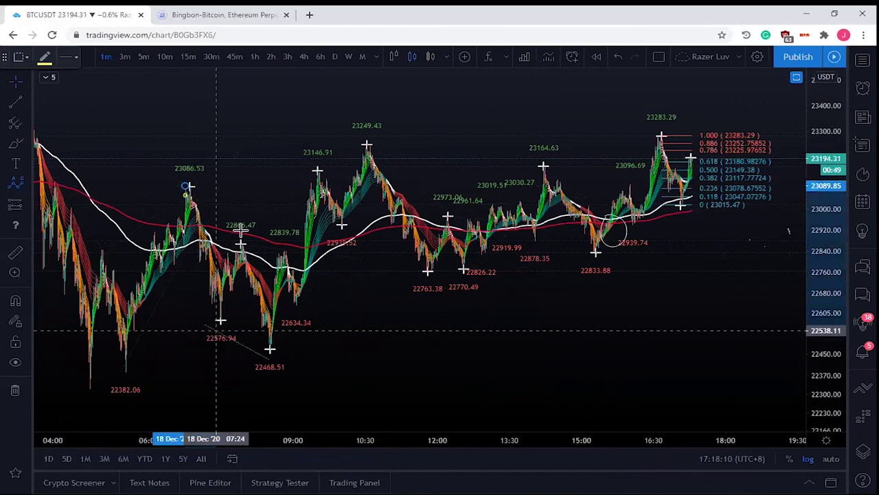
left_click(266, 364)
Draw an Elliott Impulse Wave (12345) from the 22468.51 low through 22839.78, 22634.34, 23146.91 and 22939.52 to the 23249.43 high
scroll(330, 360, "up", 2)
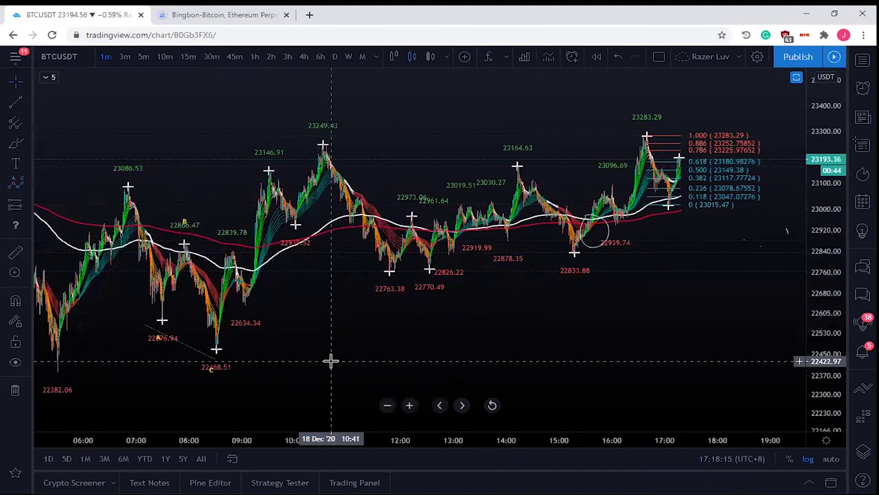
scroll(288, 346, "up", 2)
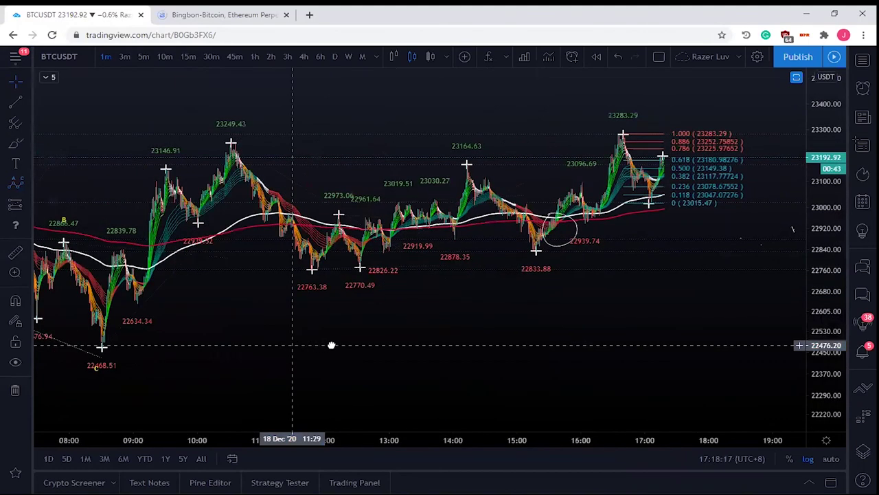
left_click(25, 187)
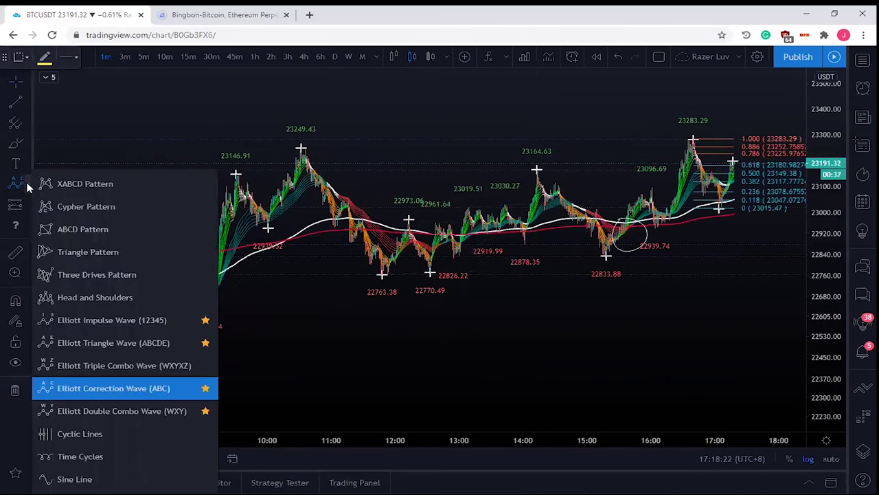
left_click(59, 322)
left_click(171, 364)
left_click(188, 244)
left_click(209, 314)
left_click(235, 172)
left_click(270, 249)
left_click(301, 132)
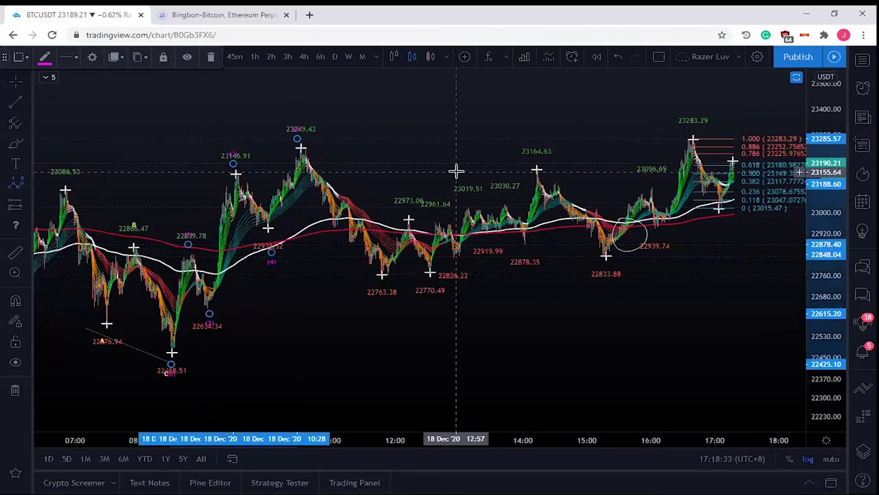
left_click(630, 349)
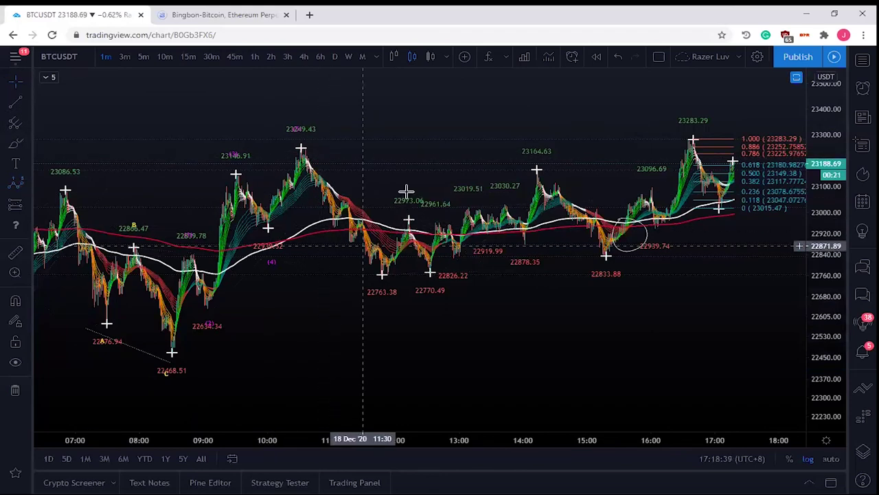
Examine the ABC correction and five-wave impulse against the surrounding swing labels from about 04:00 to 17:00
scroll(414, 175, "down", 2)
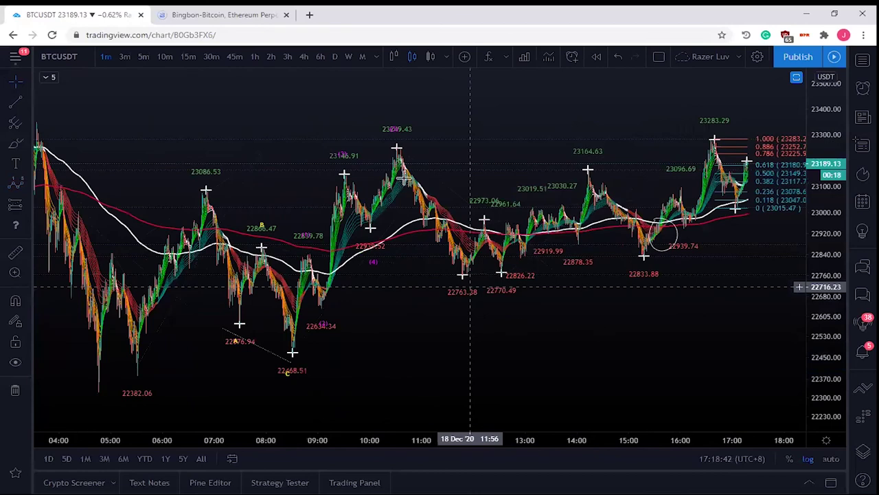
scroll(323, 217, "up", 1)
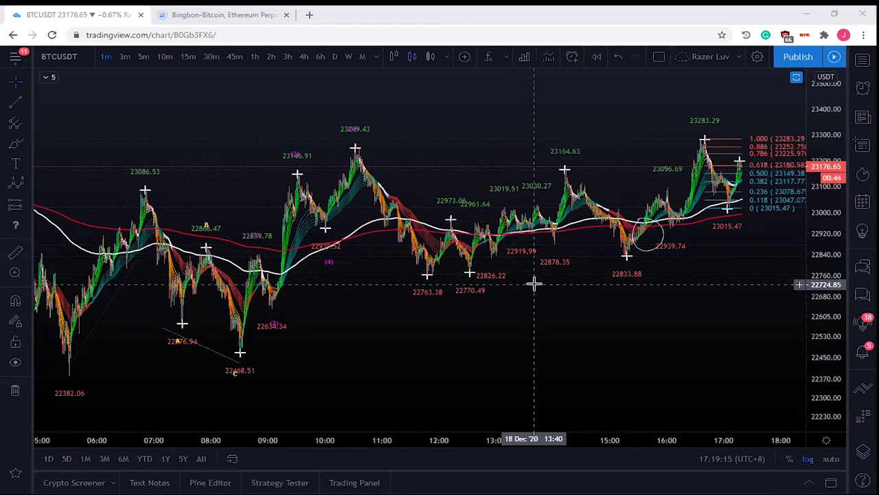
scroll(534, 284, "down", 2)
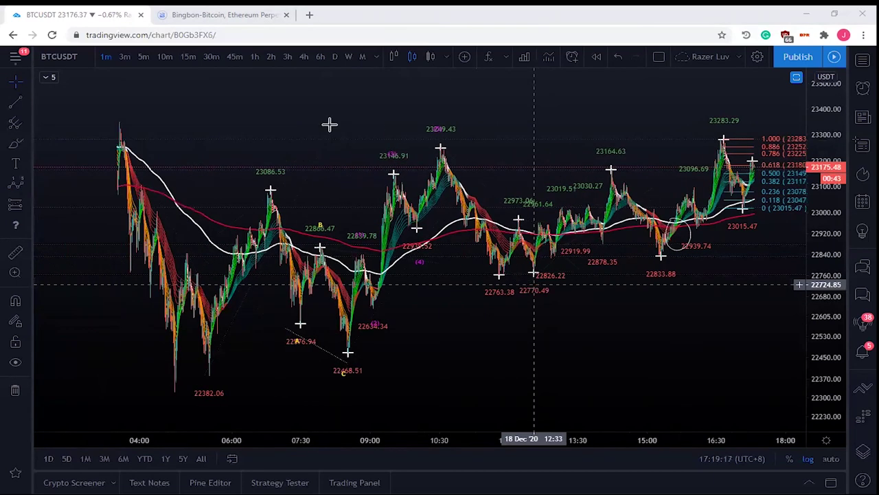
scroll(579, 371, "down", 1)
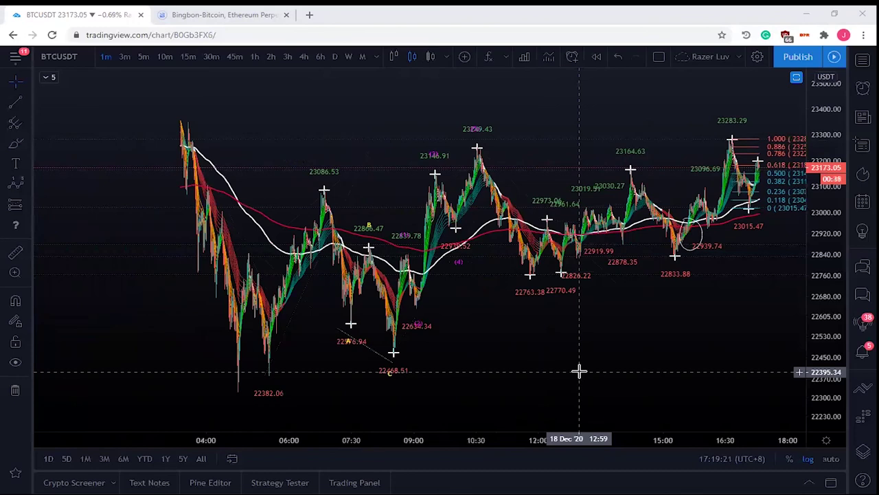
scroll(579, 371, "up", 1)
scroll(691, 324, "up", 1)
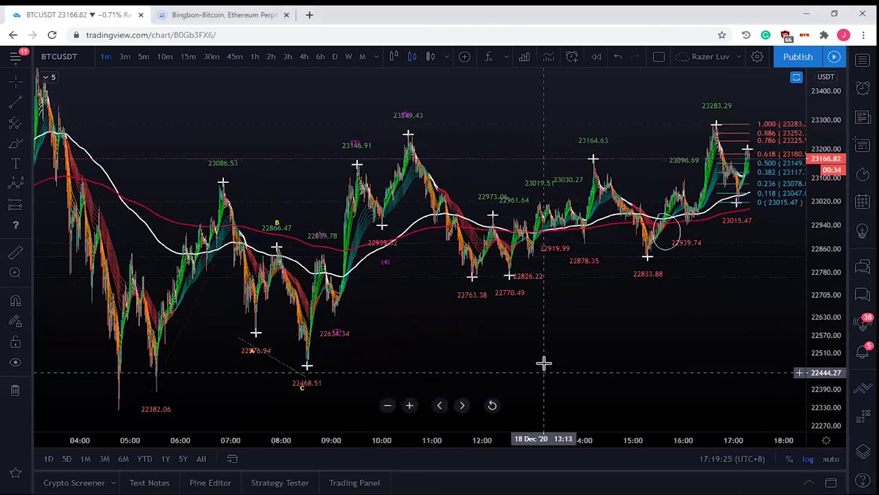
scroll(548, 333, "up", 1)
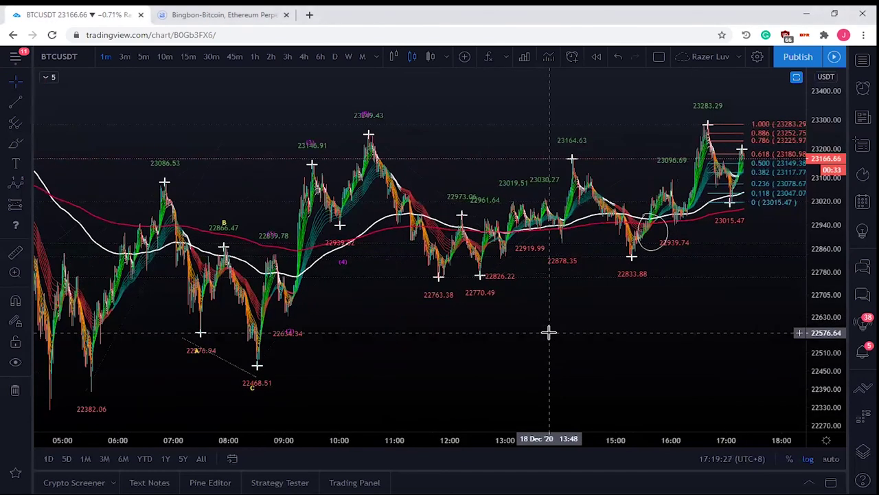
scroll(549, 333, "down", 1)
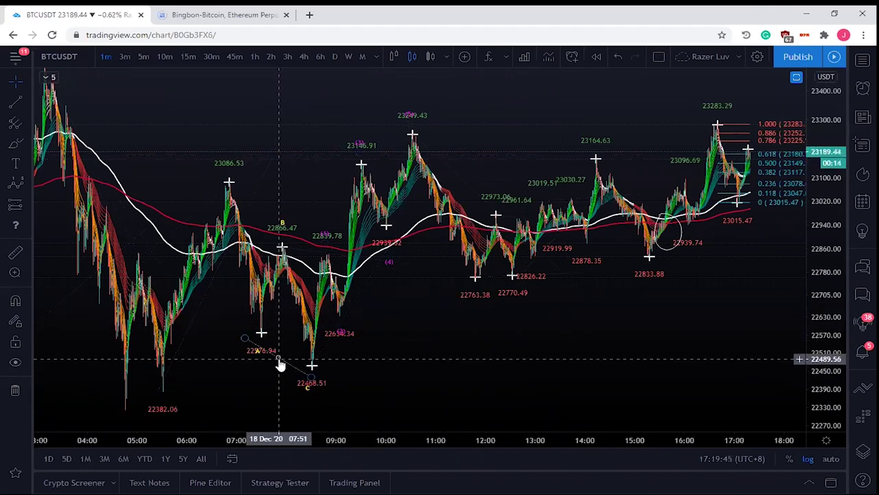
Delete the trend line beneath the two falling swing lows and both Elliott wave drawings, and rescale the price axis
left_click(280, 364)
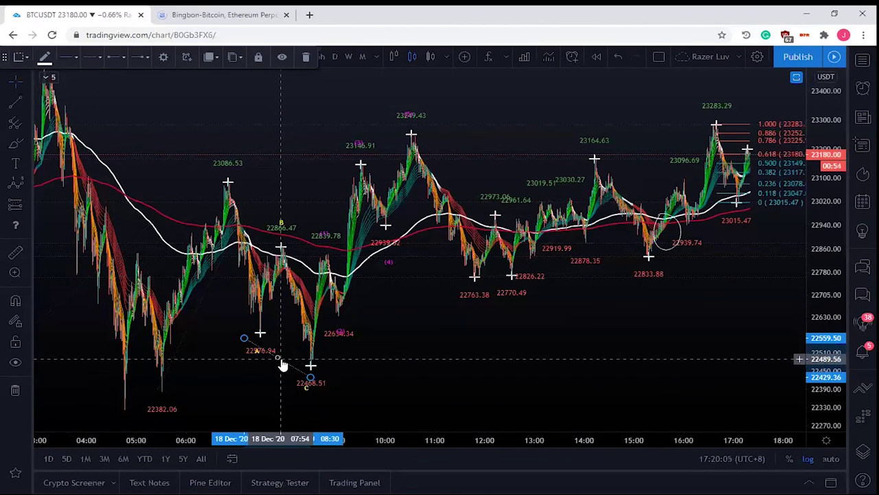
left_click(280, 339)
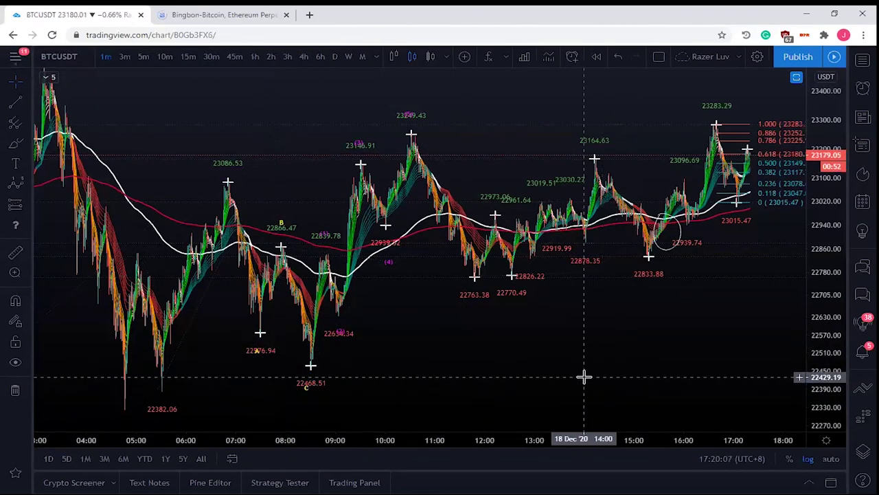
scroll(584, 375, "up", 2)
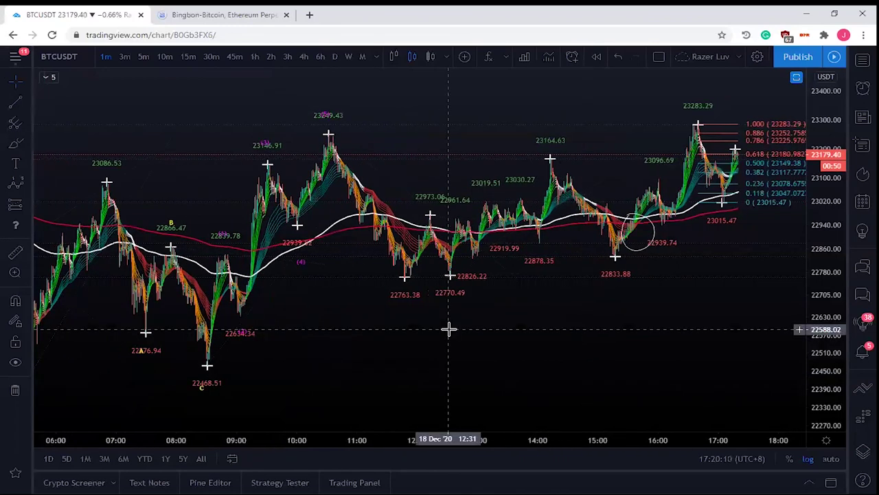
scroll(448, 329, "down", 1)
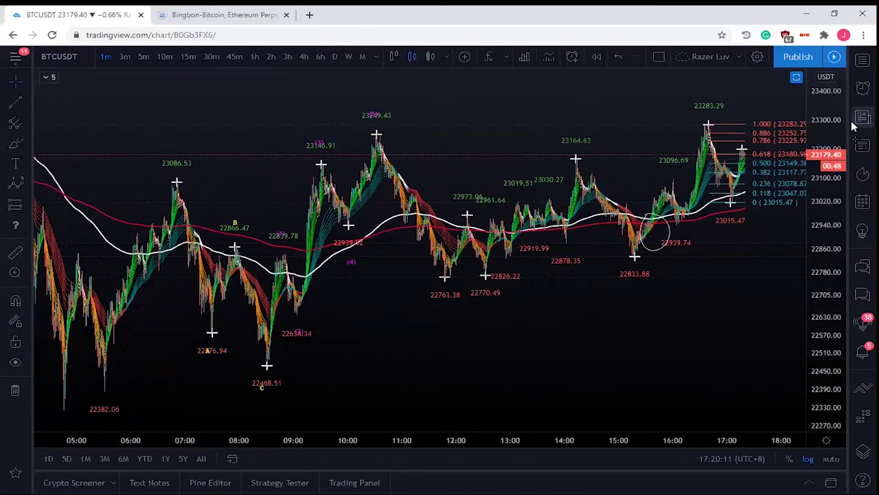
left_click_drag(818, 127, 820, 210)
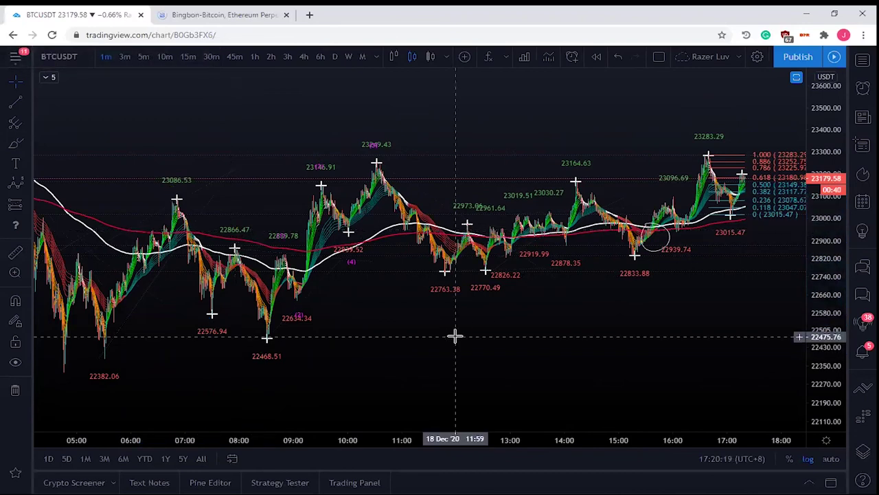
left_click_drag(830, 344, 830, 295)
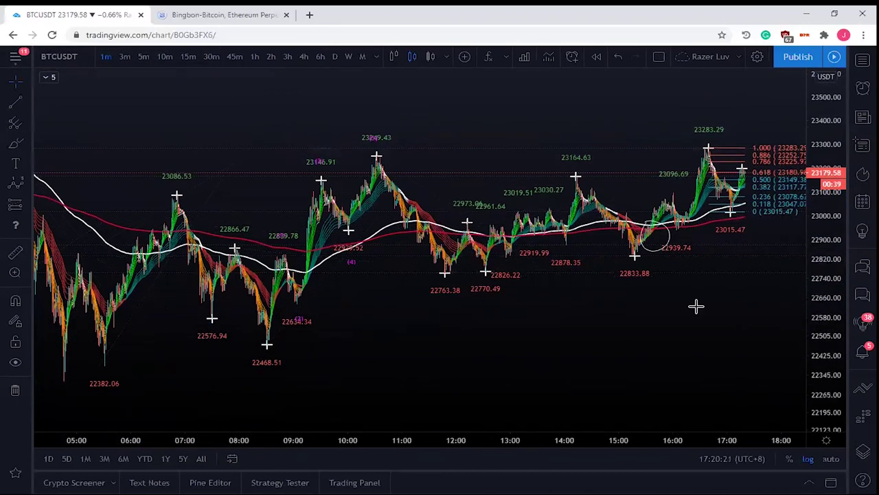
scroll(668, 312, "up", 1)
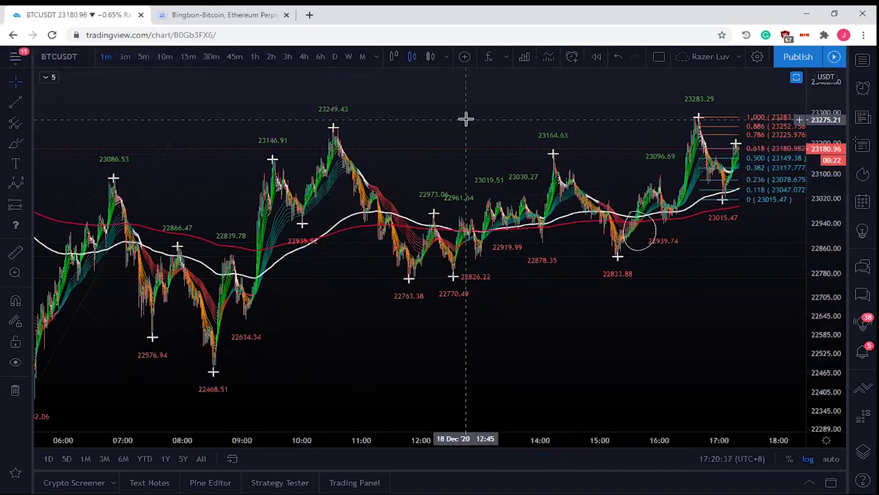
Examine the swing highs and lows, the circled moving-average crossover and the Auto Fib levels across closer and wider time ranges
scroll(466, 119, "up", 1)
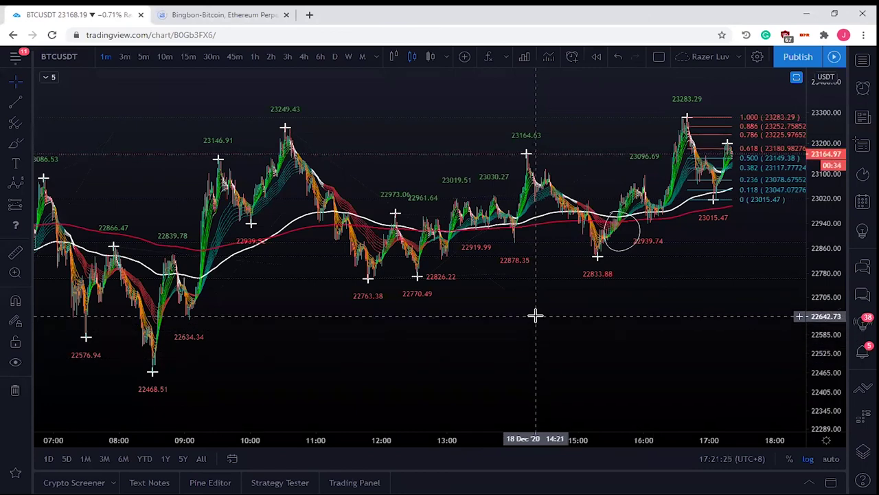
scroll(536, 316, "down", 2)
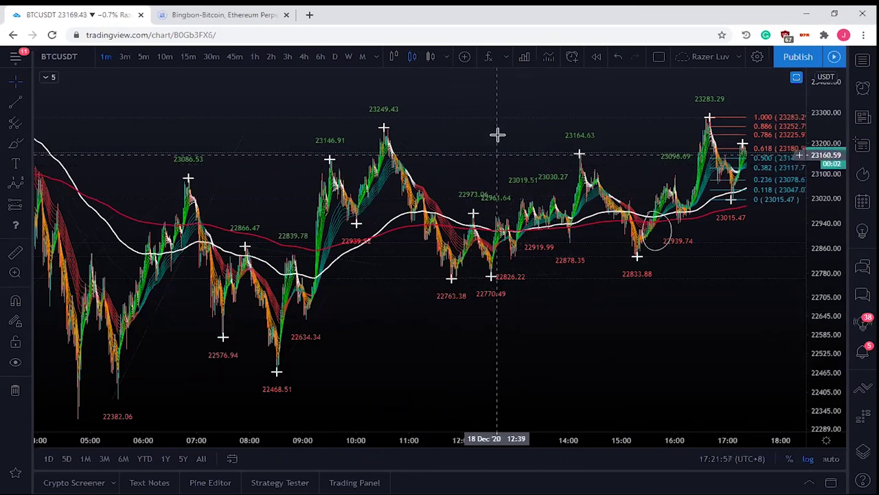
left_click_drag(514, 125, 301, 167)
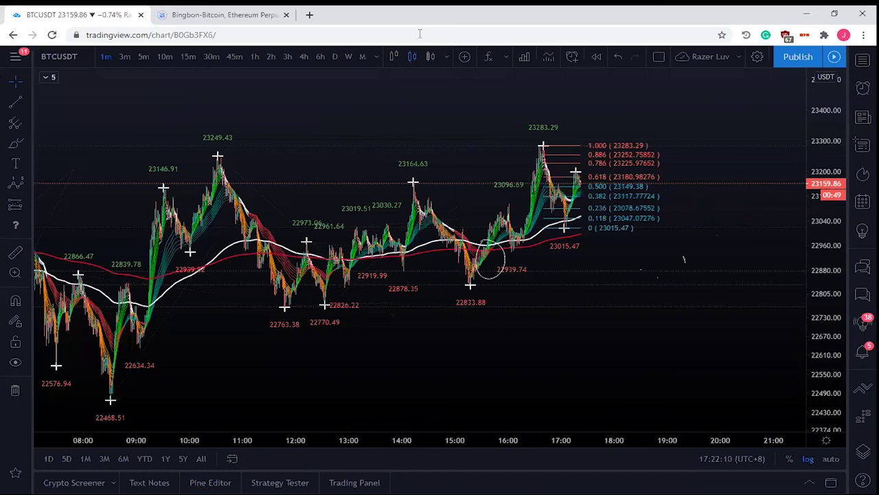
scroll(577, 313, "down", 2)
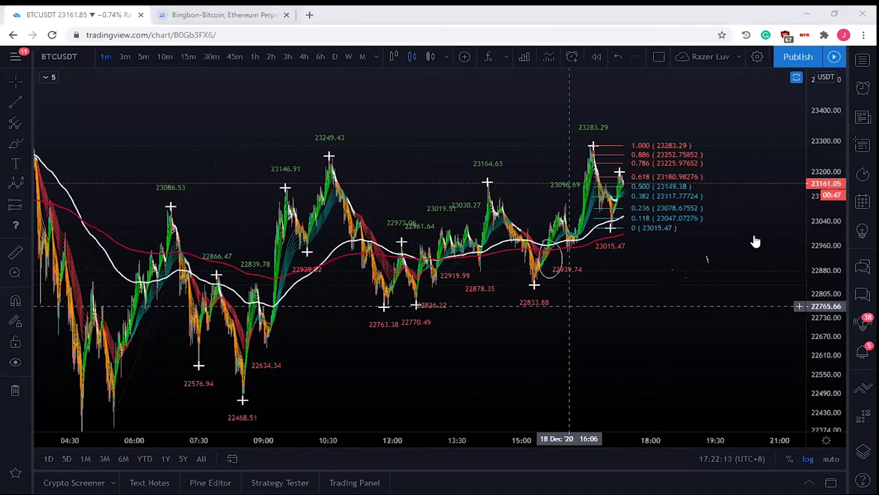
scroll(747, 255, "down", 2)
left_click_drag(825, 236, 544, 322)
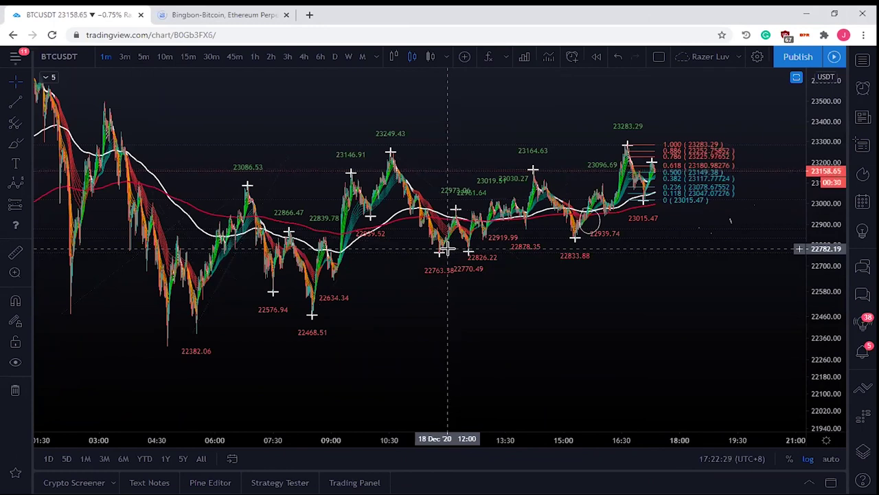
left_click_drag(828, 355, 828, 313)
scroll(687, 325, "up", 5)
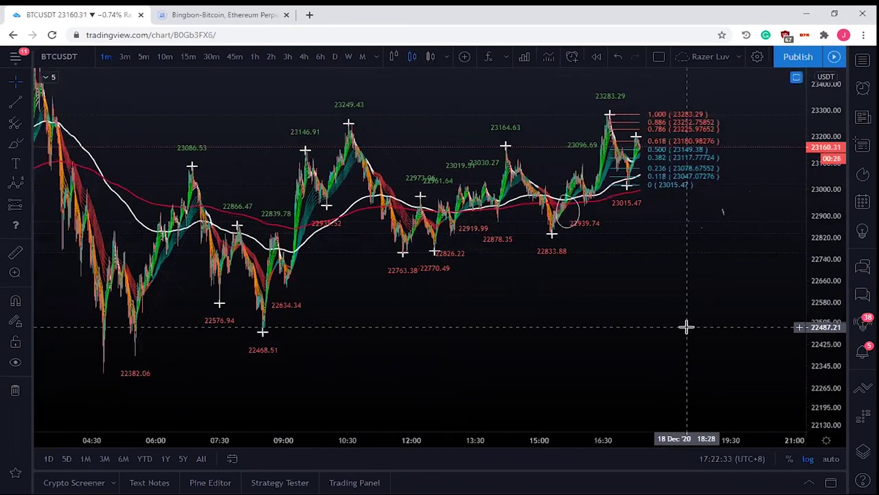
left_click_drag(508, 334, 591, 334)
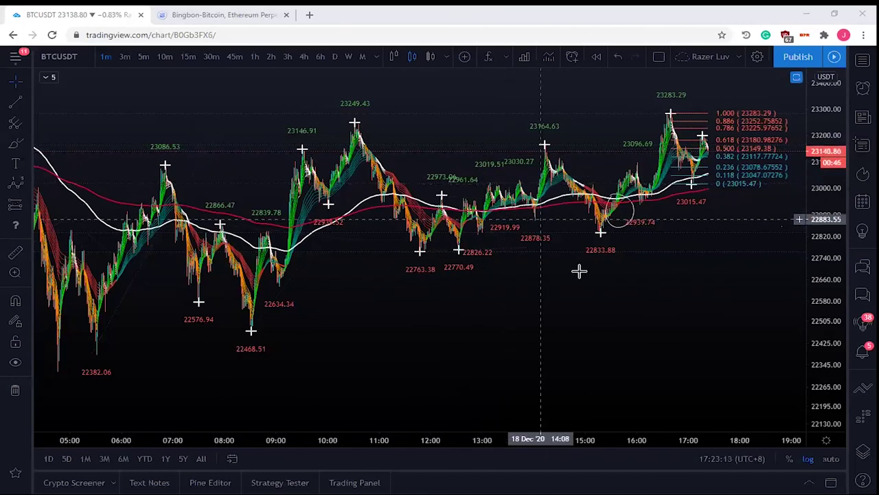
scroll(597, 277, "down", 1)
scroll(596, 277, "down", 1)
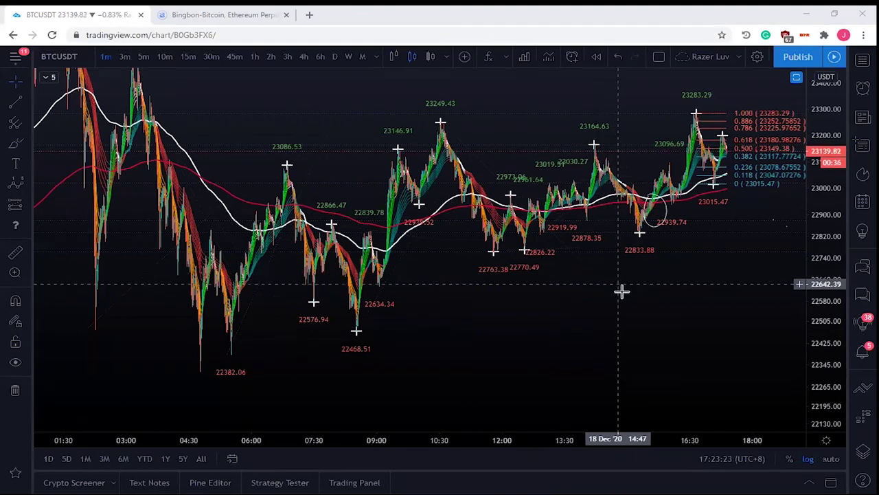
left_click_drag(620, 293, 314, 344)
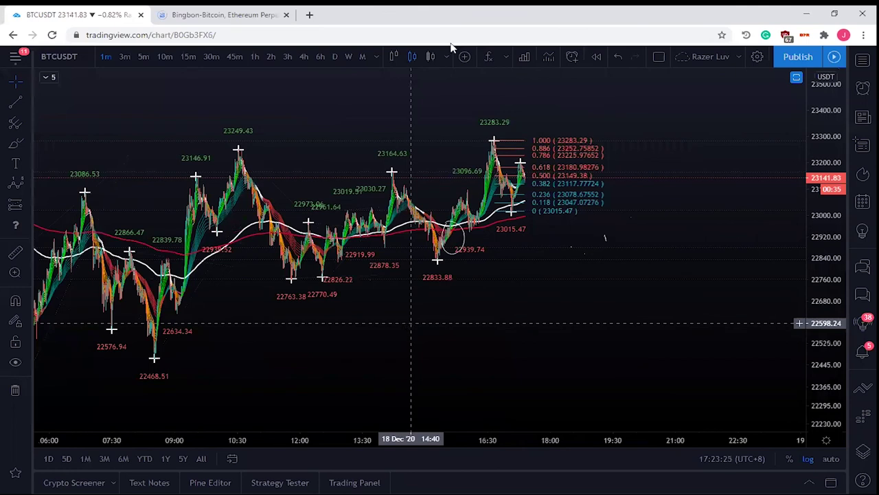